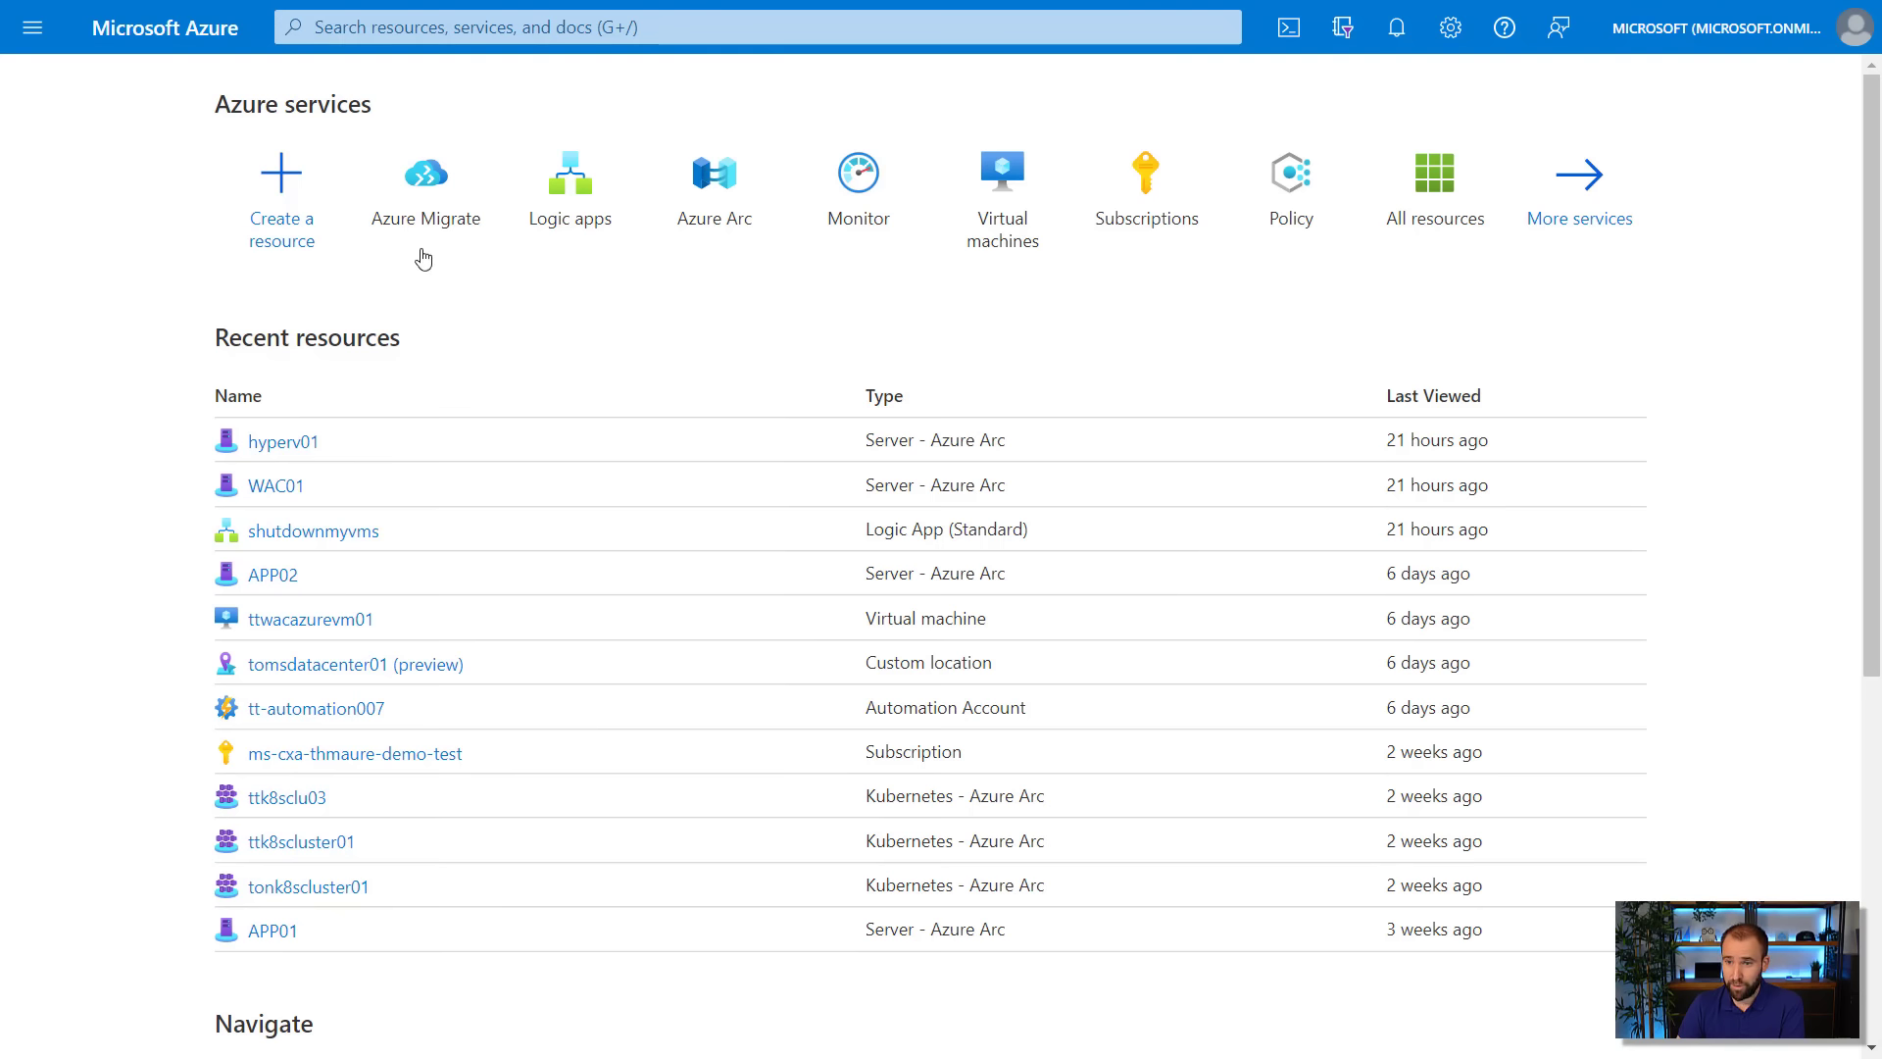
Step: Open the Servers, databases and web apps migration goal in Azure Migrate
click(429, 187)
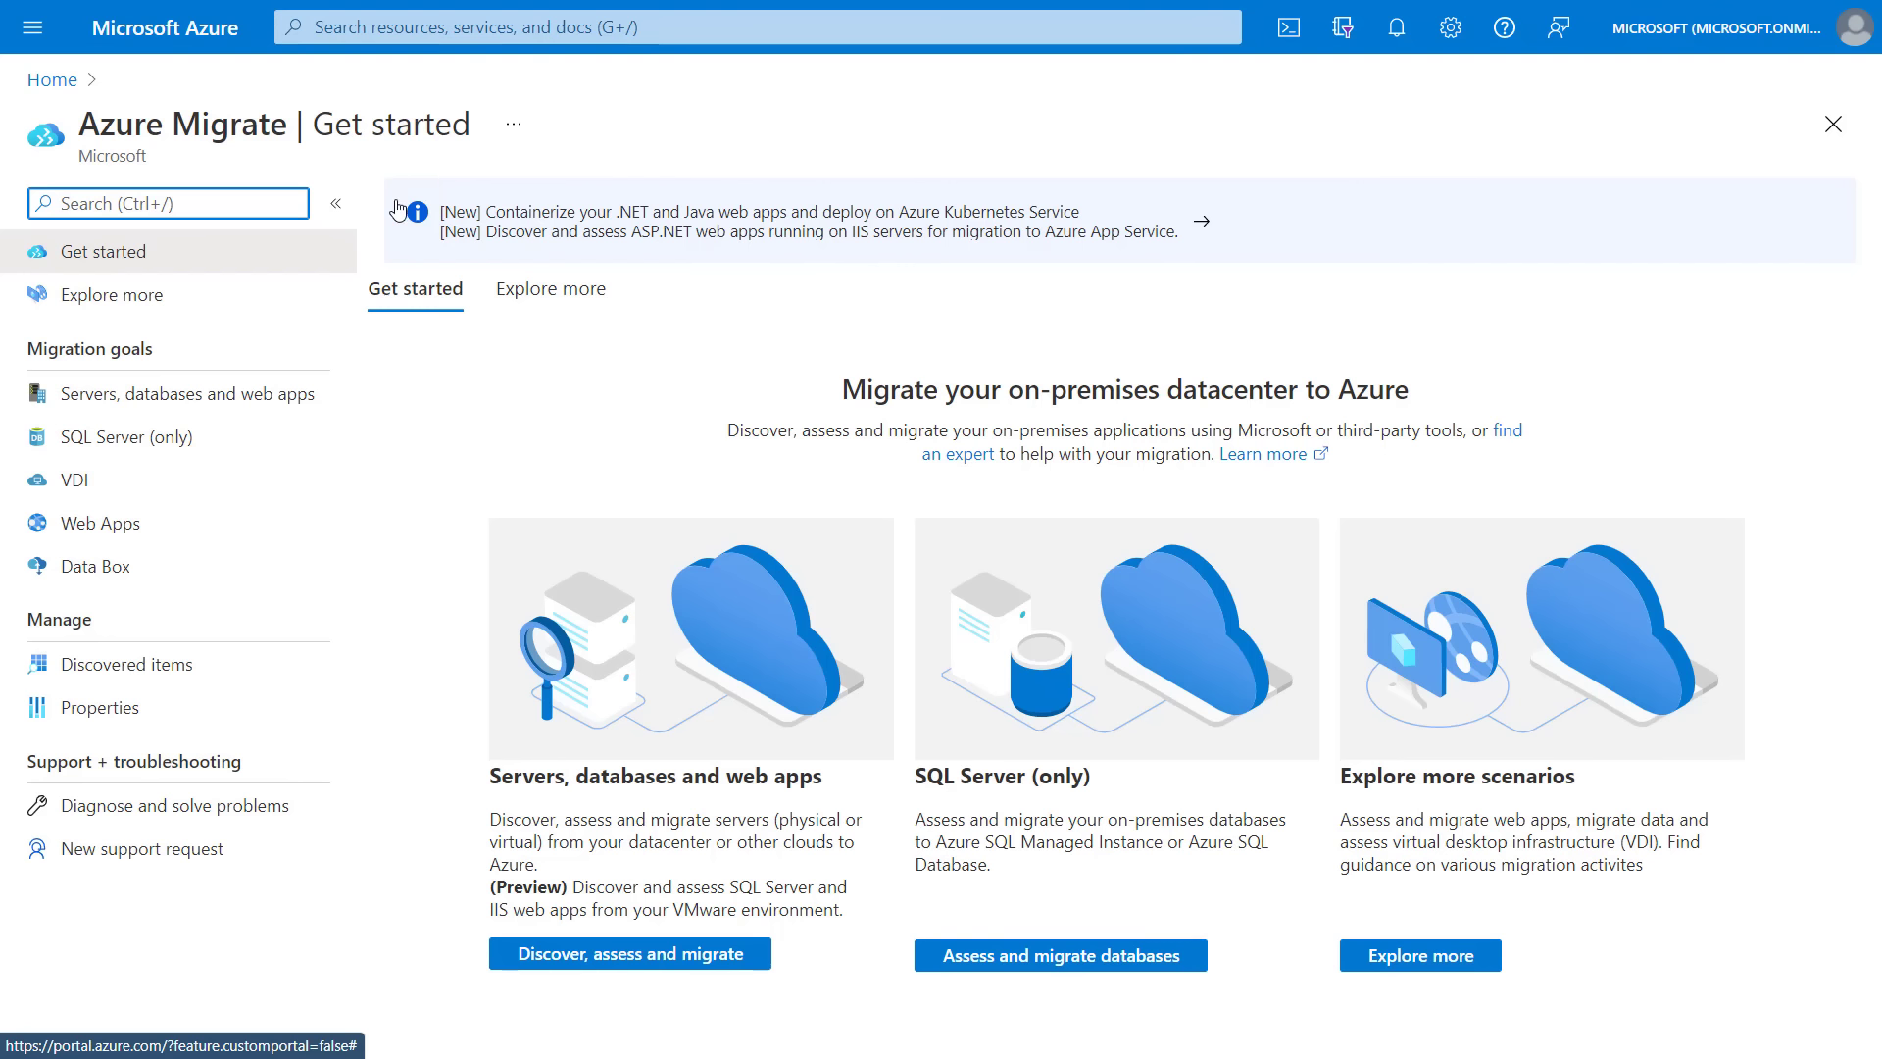
click(591, 956)
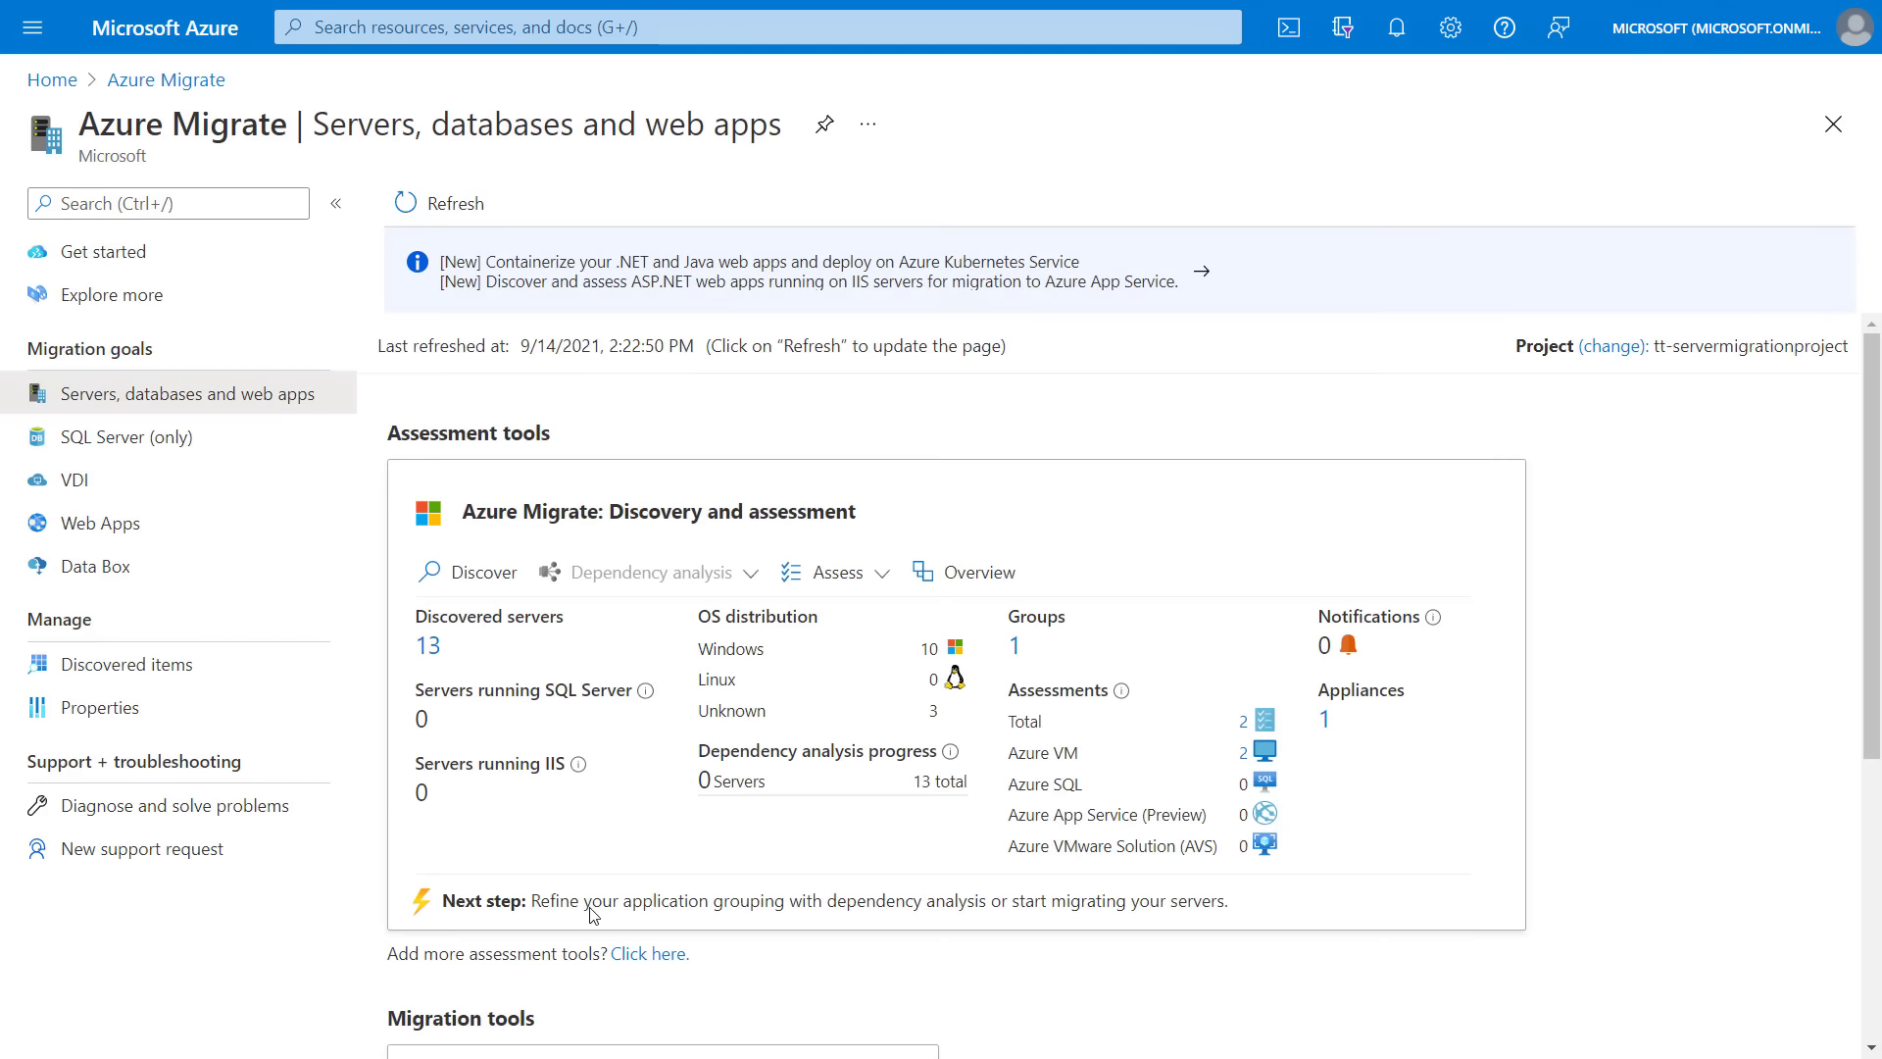
Step: View the migration project's settings, close them, and look over the project's assessment and migration tools
click(1610, 351)
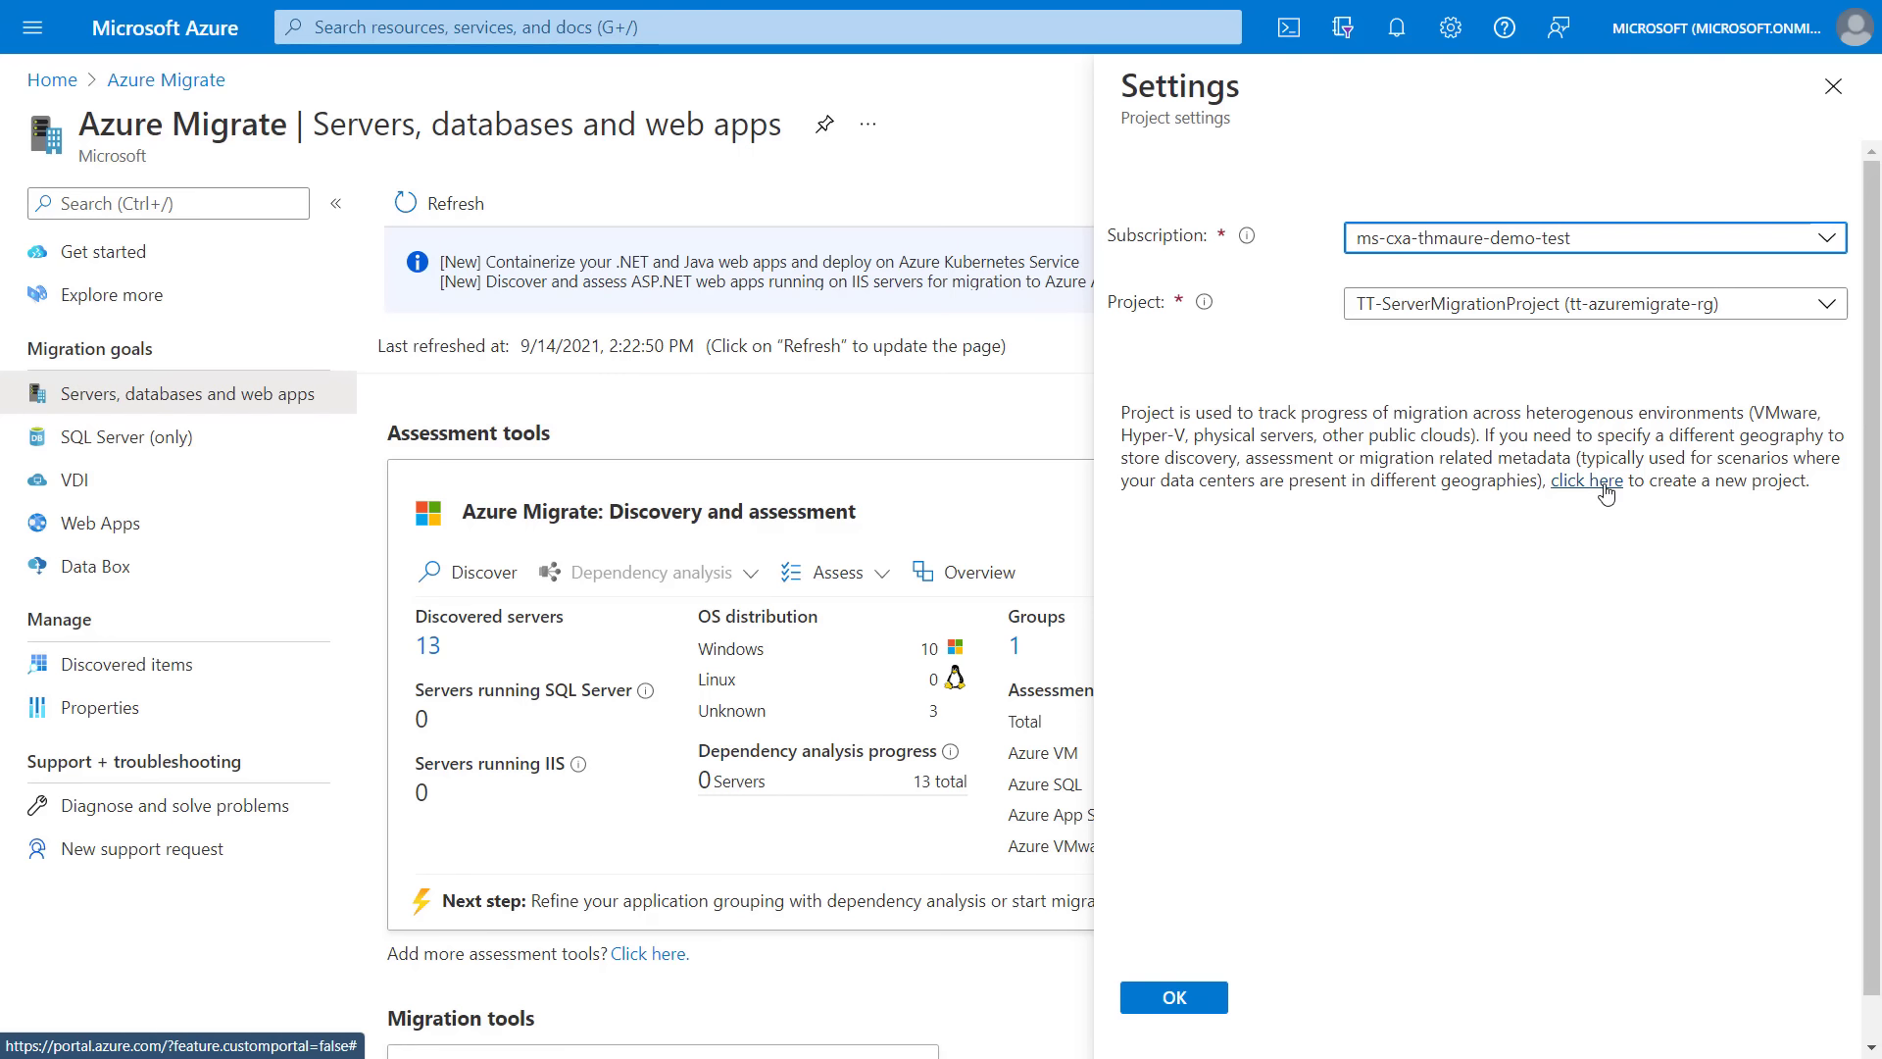
click(1832, 87)
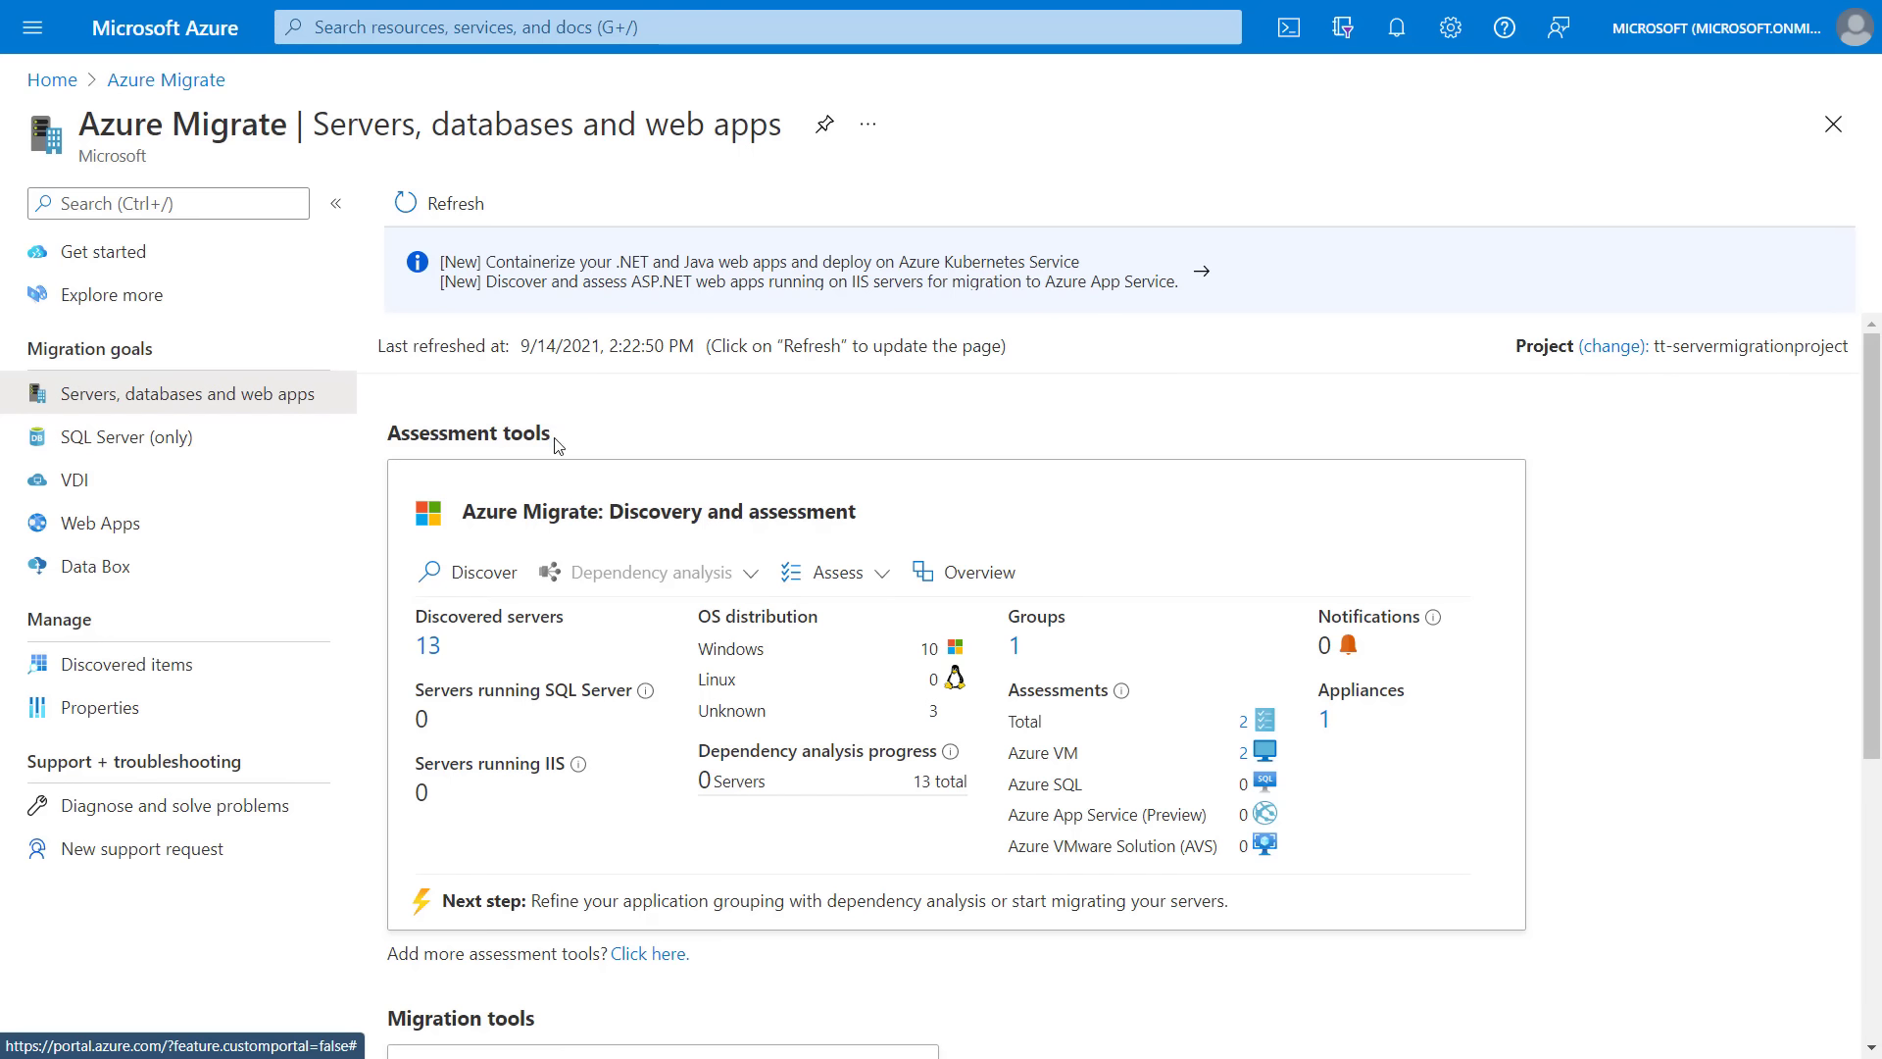
scroll(602, 448, down, 5)
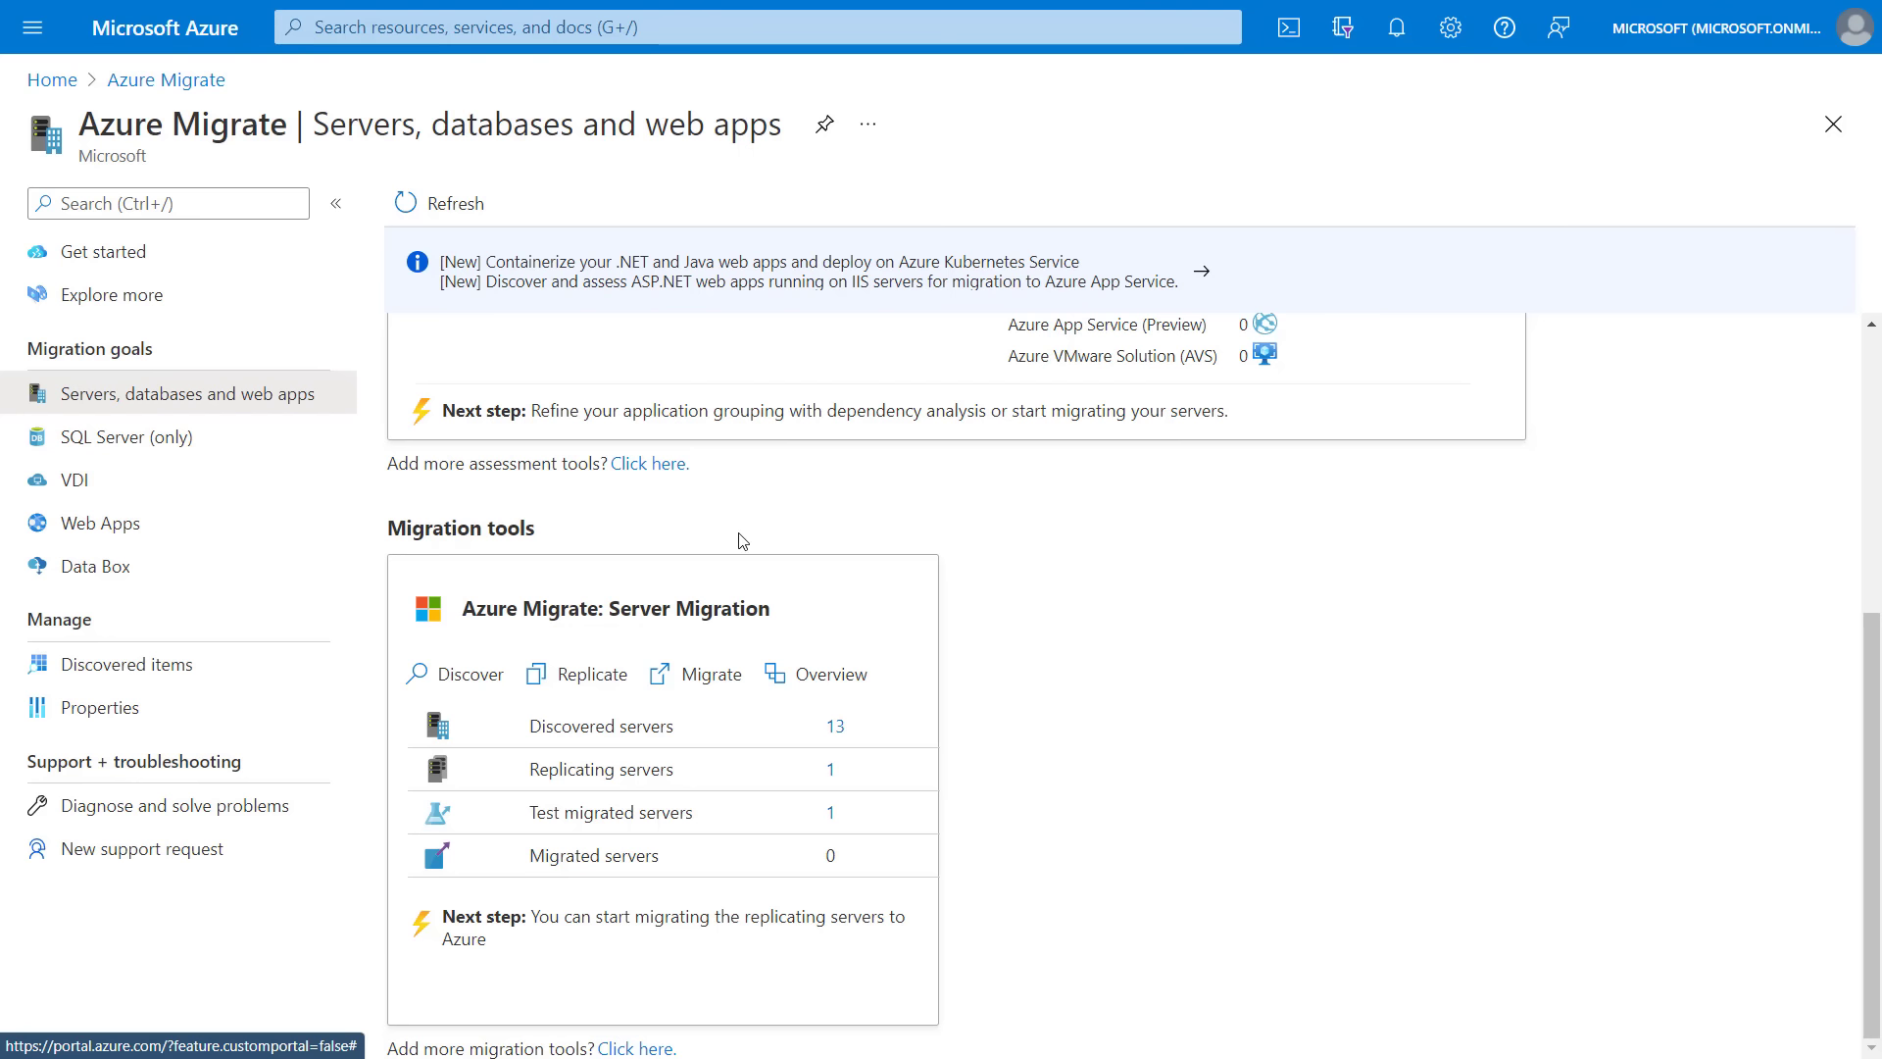
scroll(768, 544, up, 3)
scroll(758, 585, up, 1)
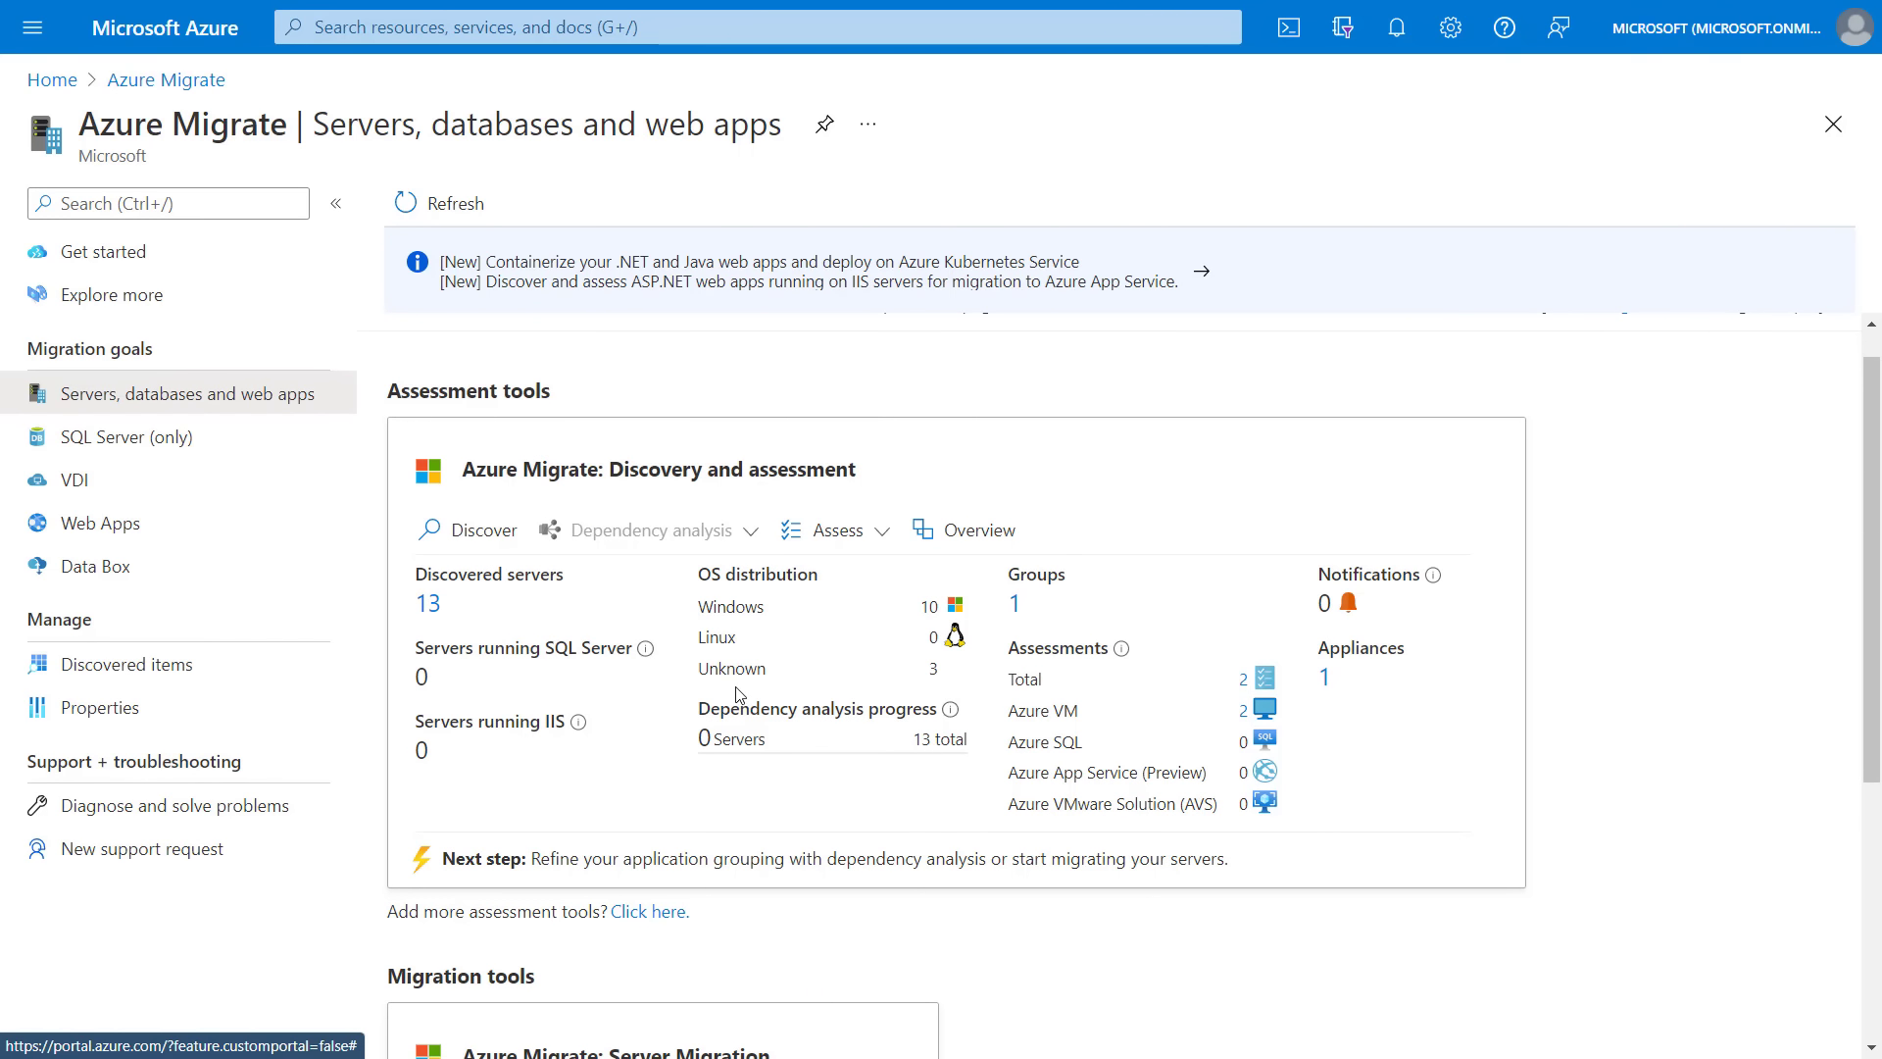
Step: Review the additional assessment tools that can be added, and open server discovery for the Discovery and assessment tool
click(650, 914)
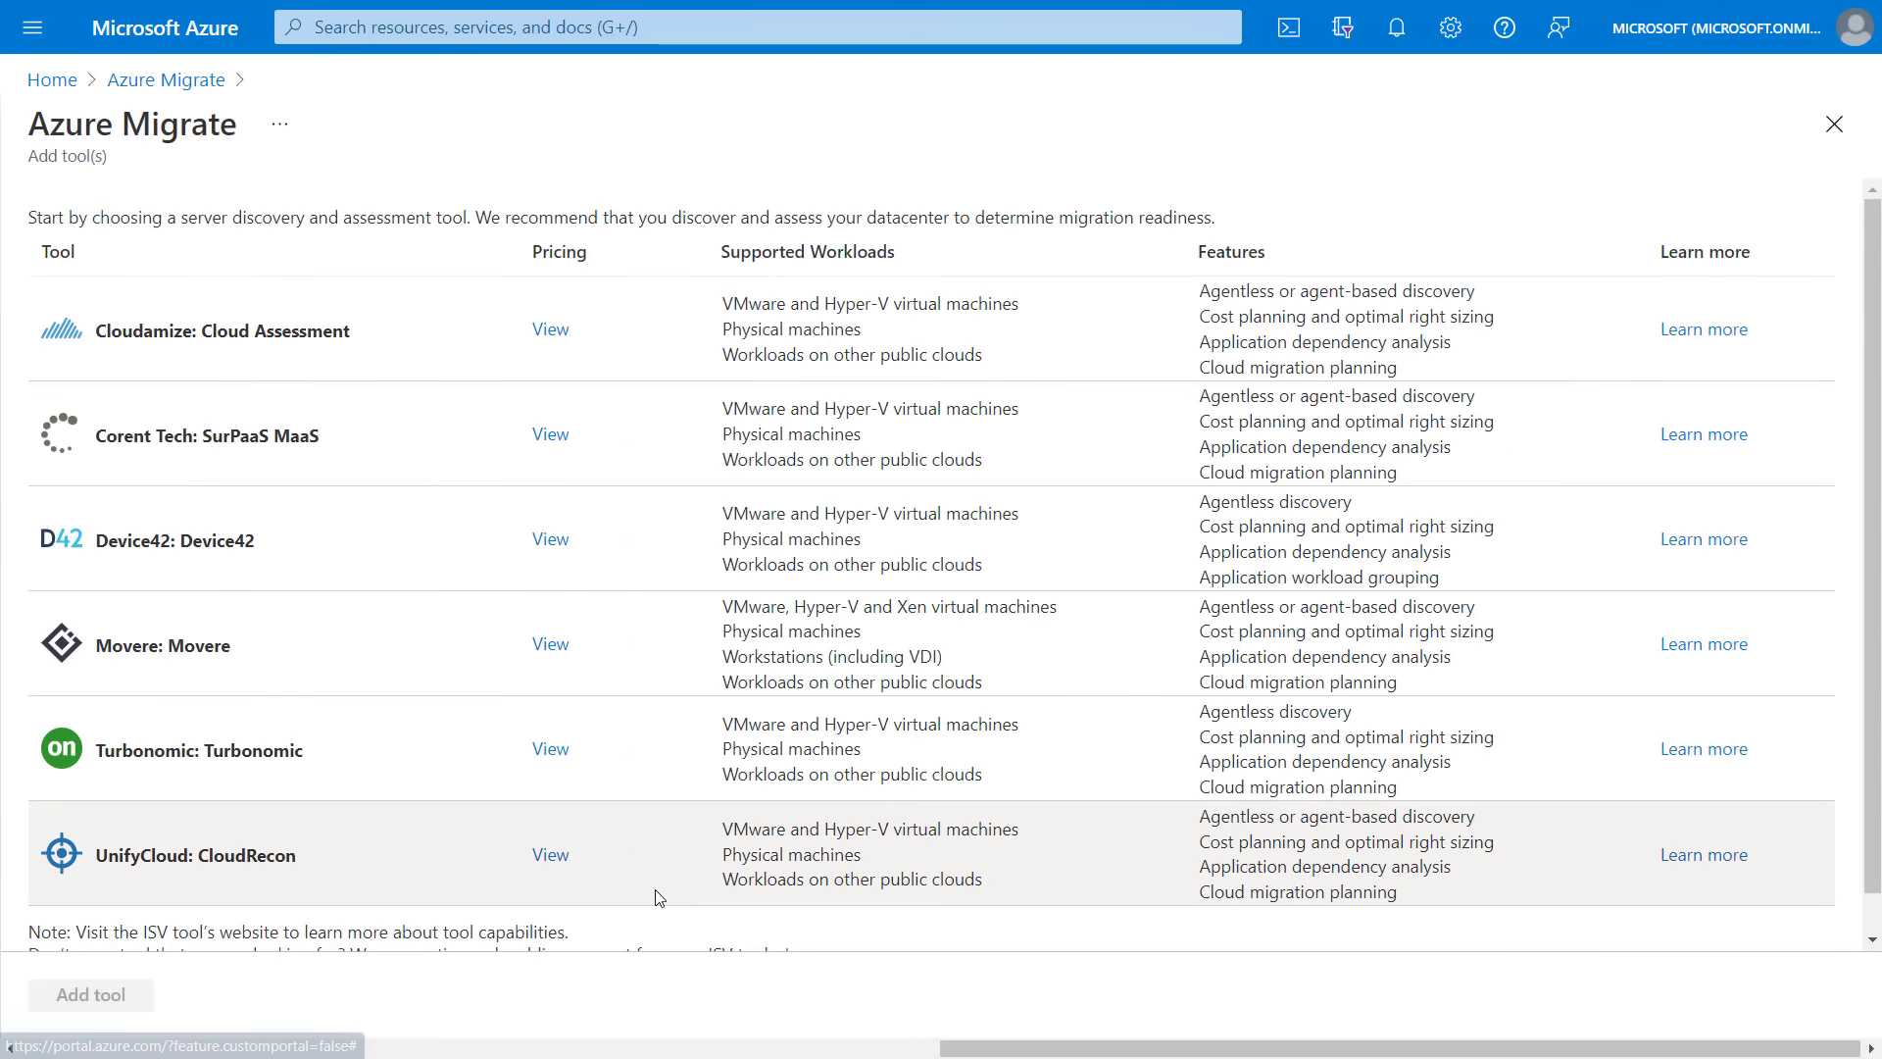
scroll(587, 688, down, 1)
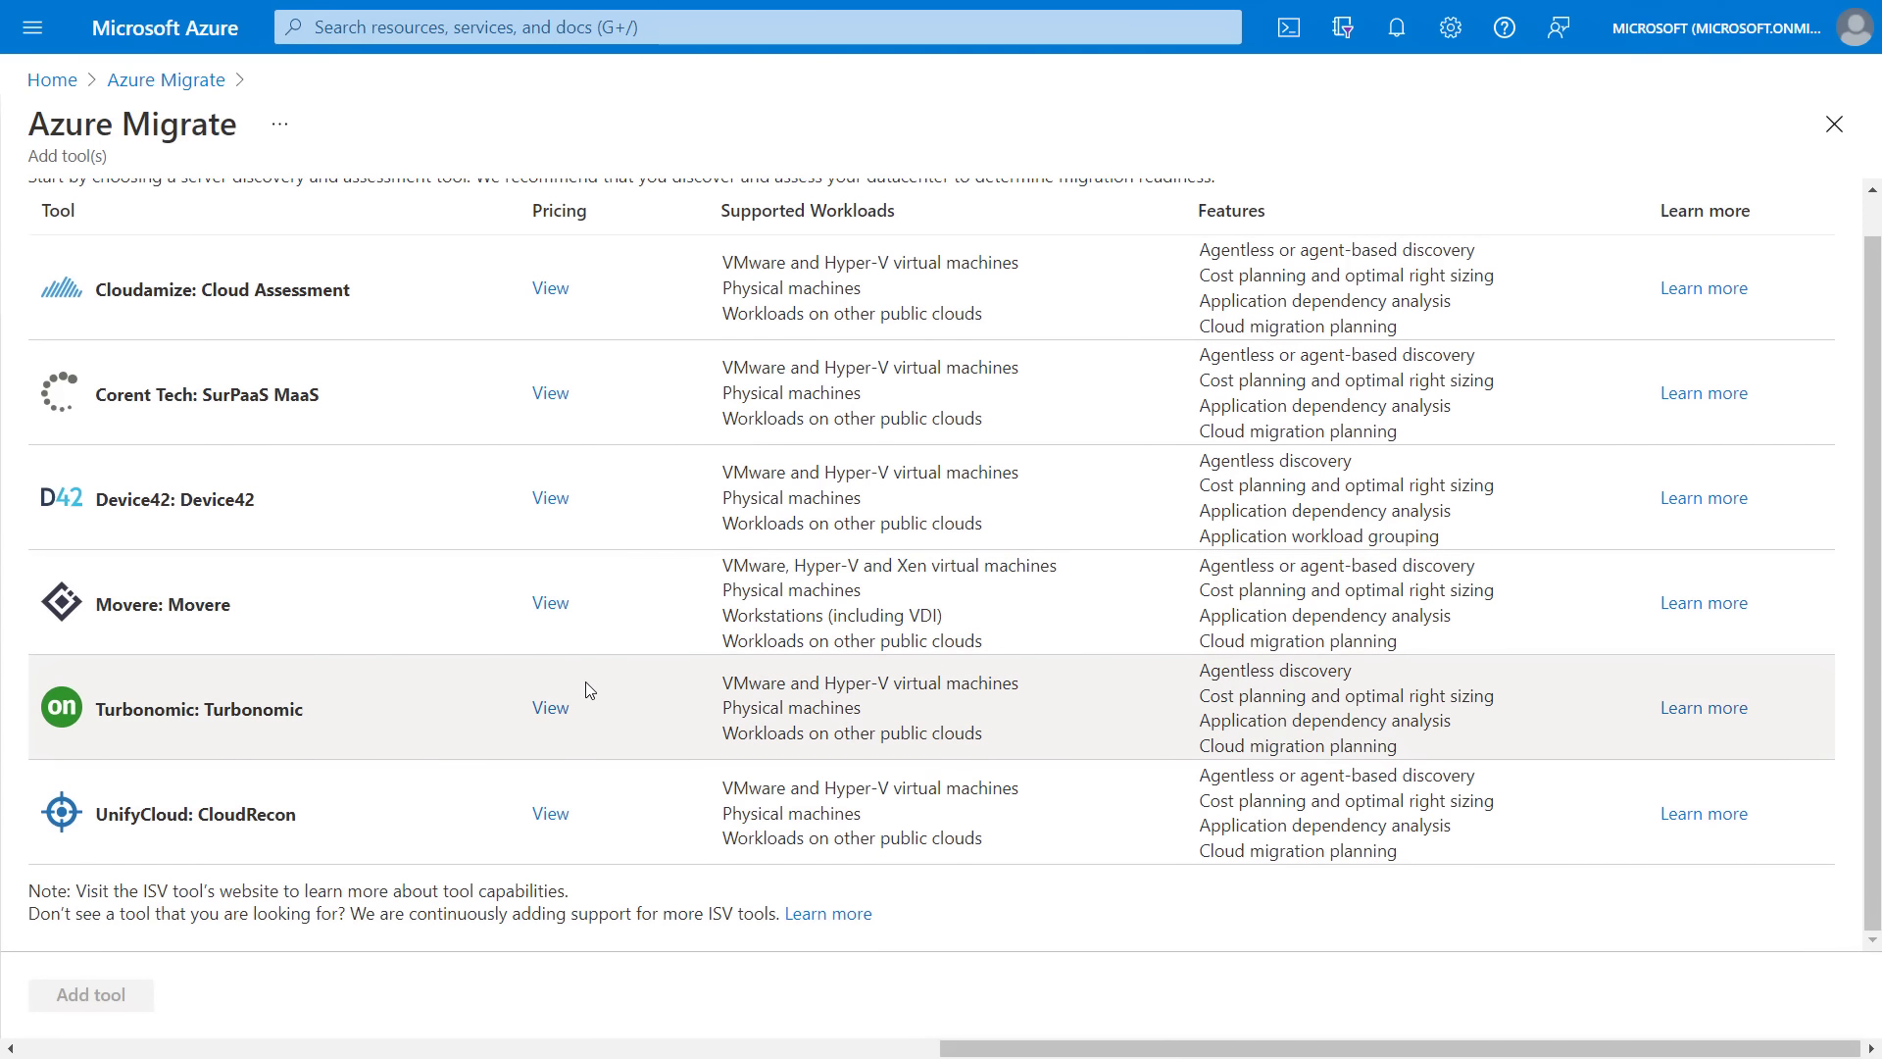
scroll(586, 687, up, 1)
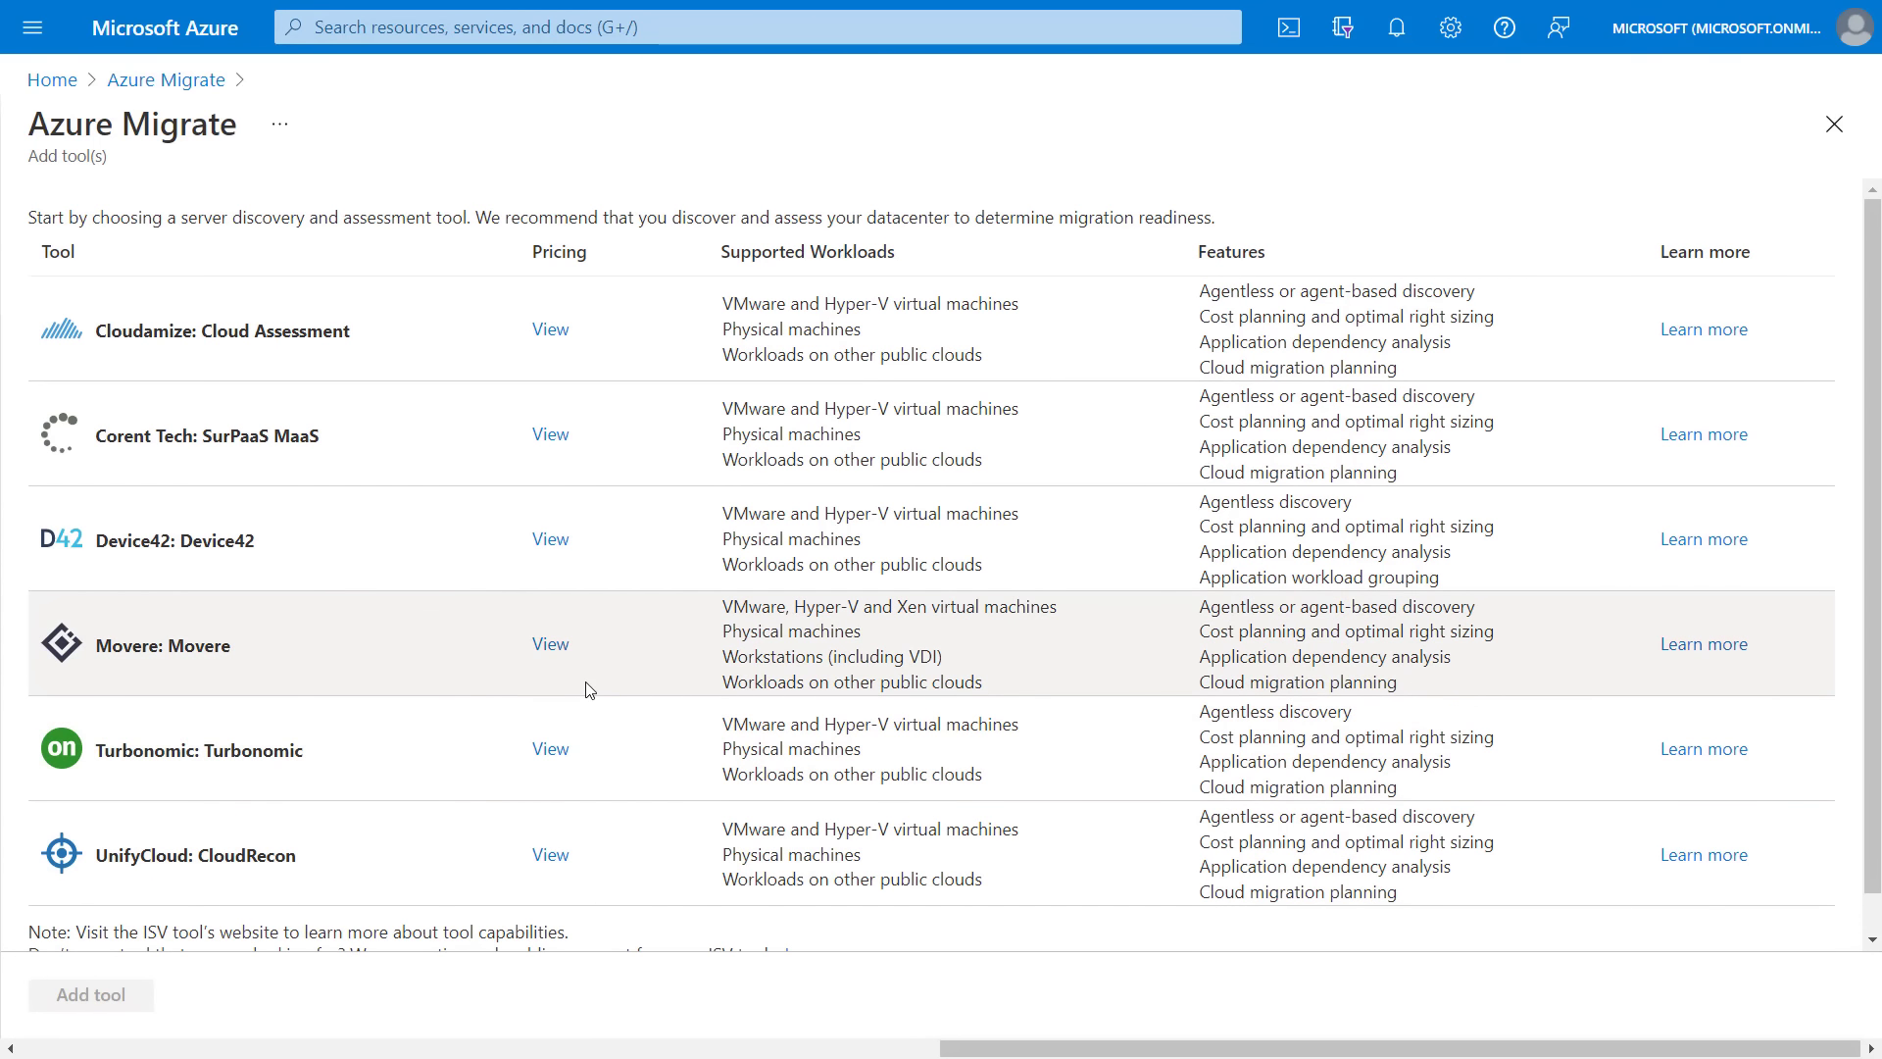
click(1835, 124)
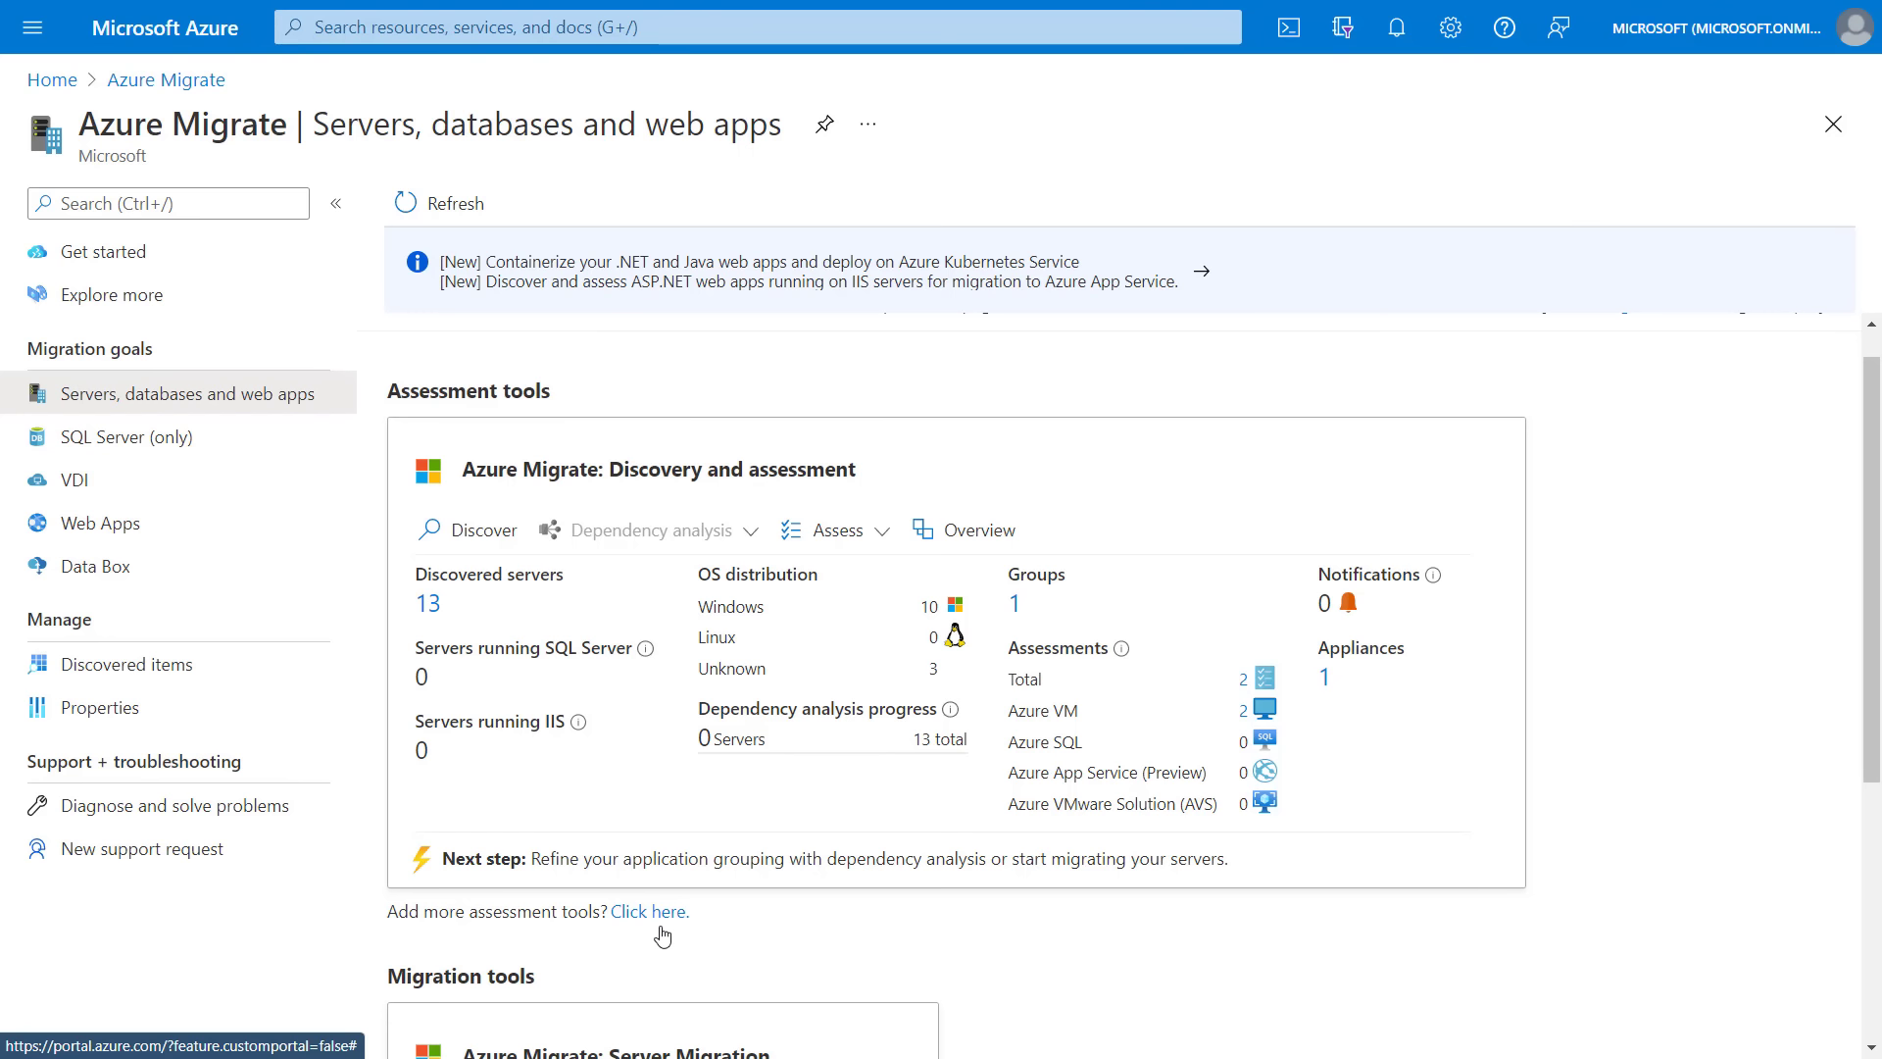
click(485, 549)
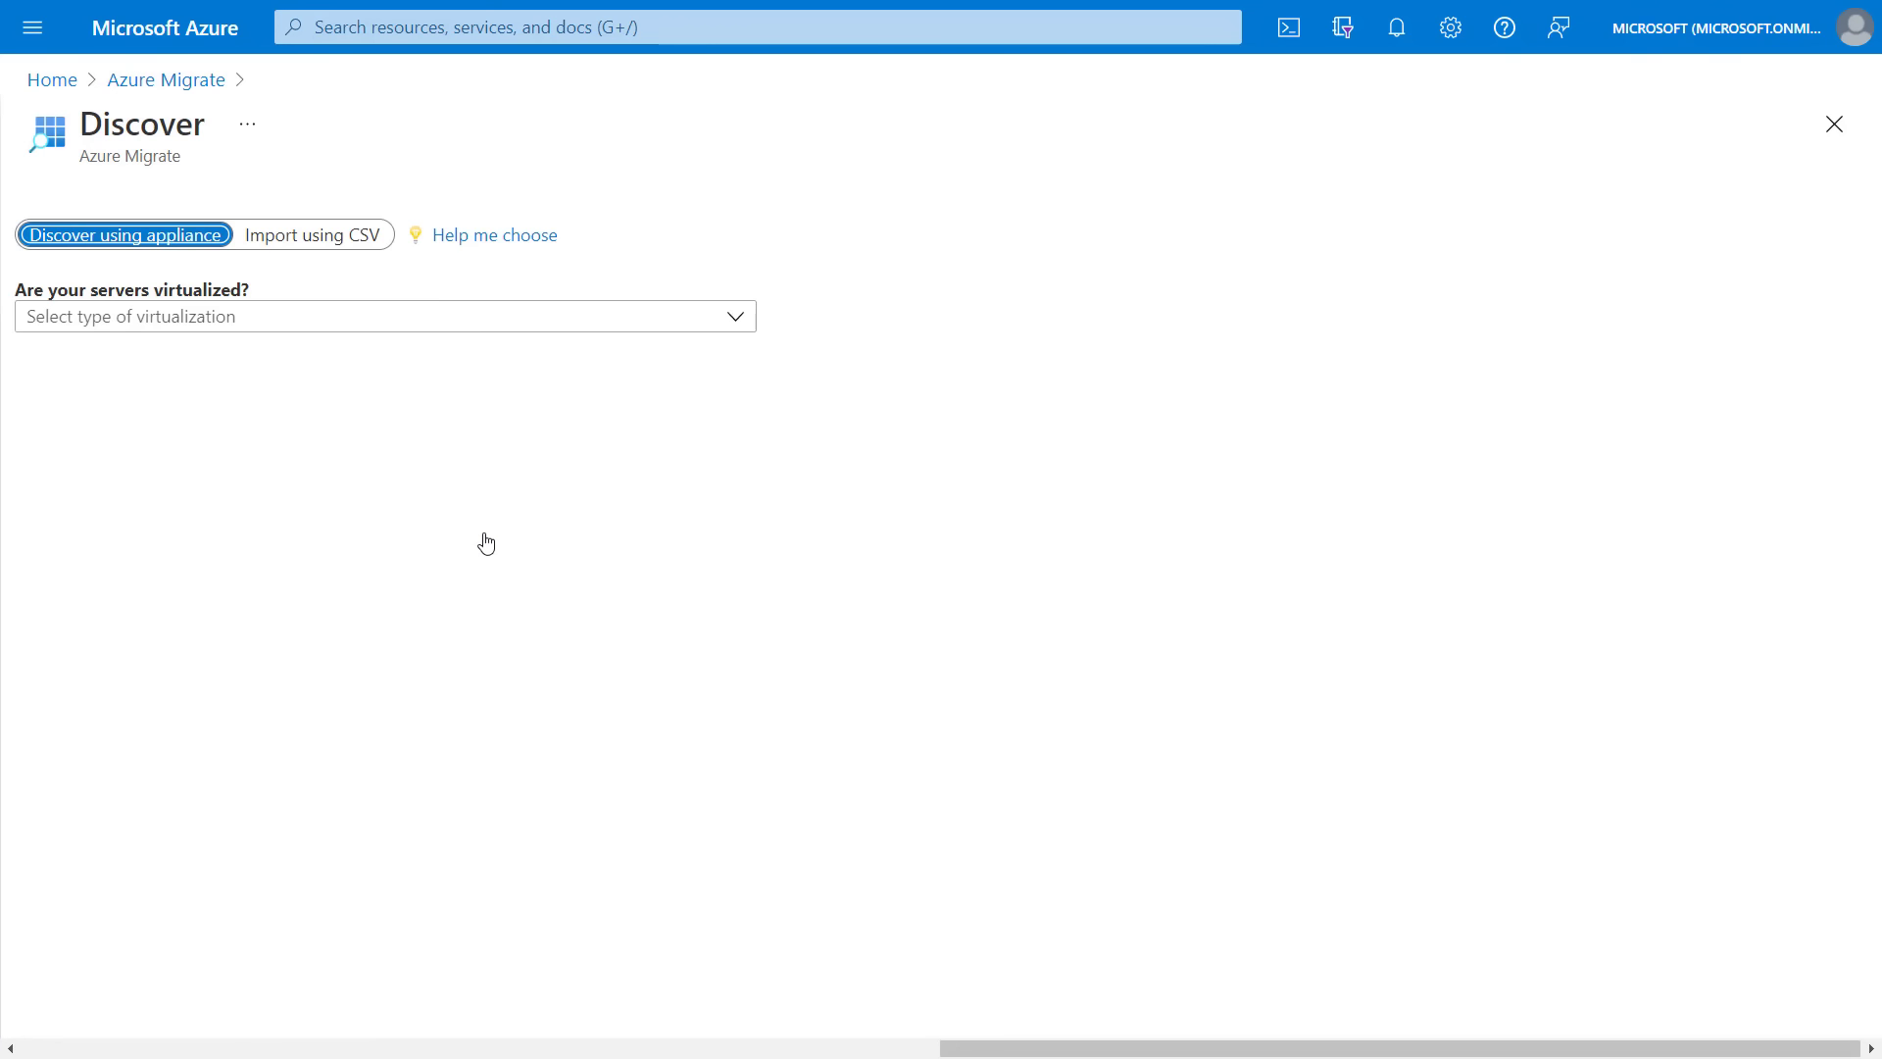
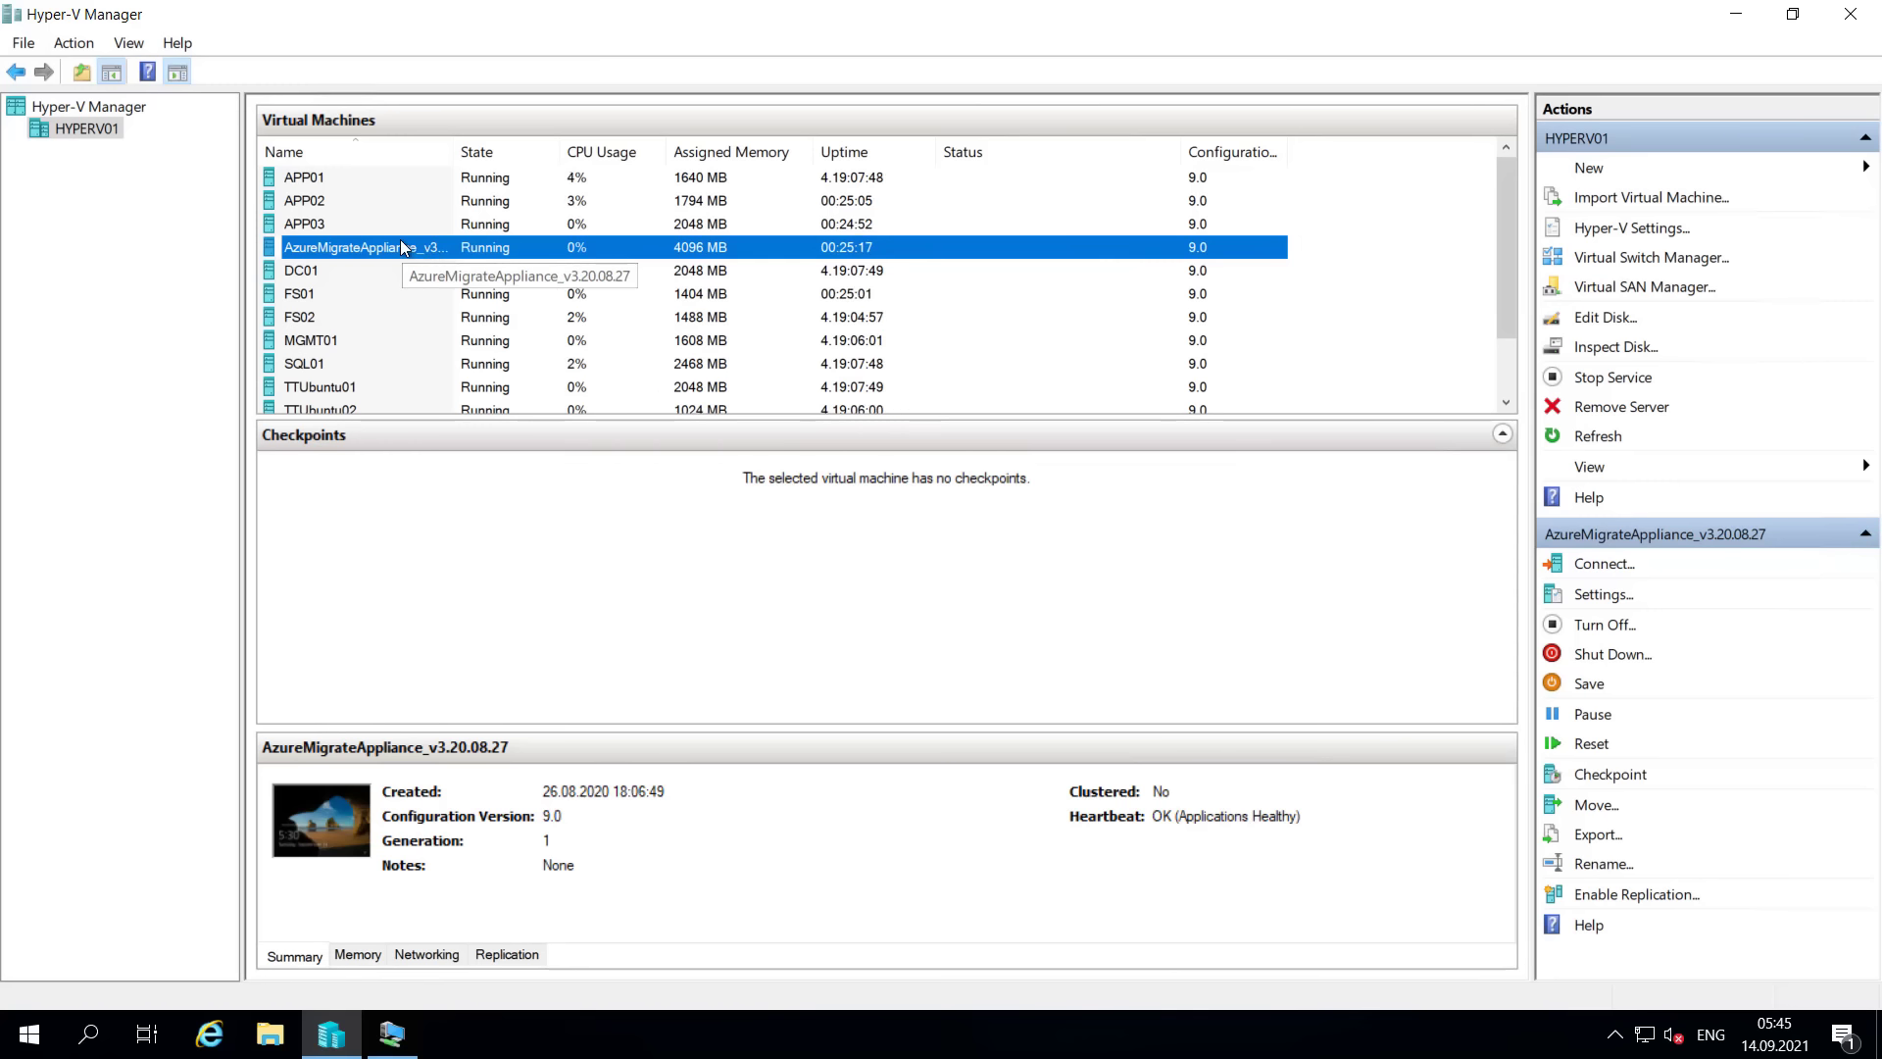
Step: Switch to the Azure Migrate appliance and examine its Appliance Configuration Manager's prerequisites, registration, Hyper-V credentials and discovery sources
click(407, 1037)
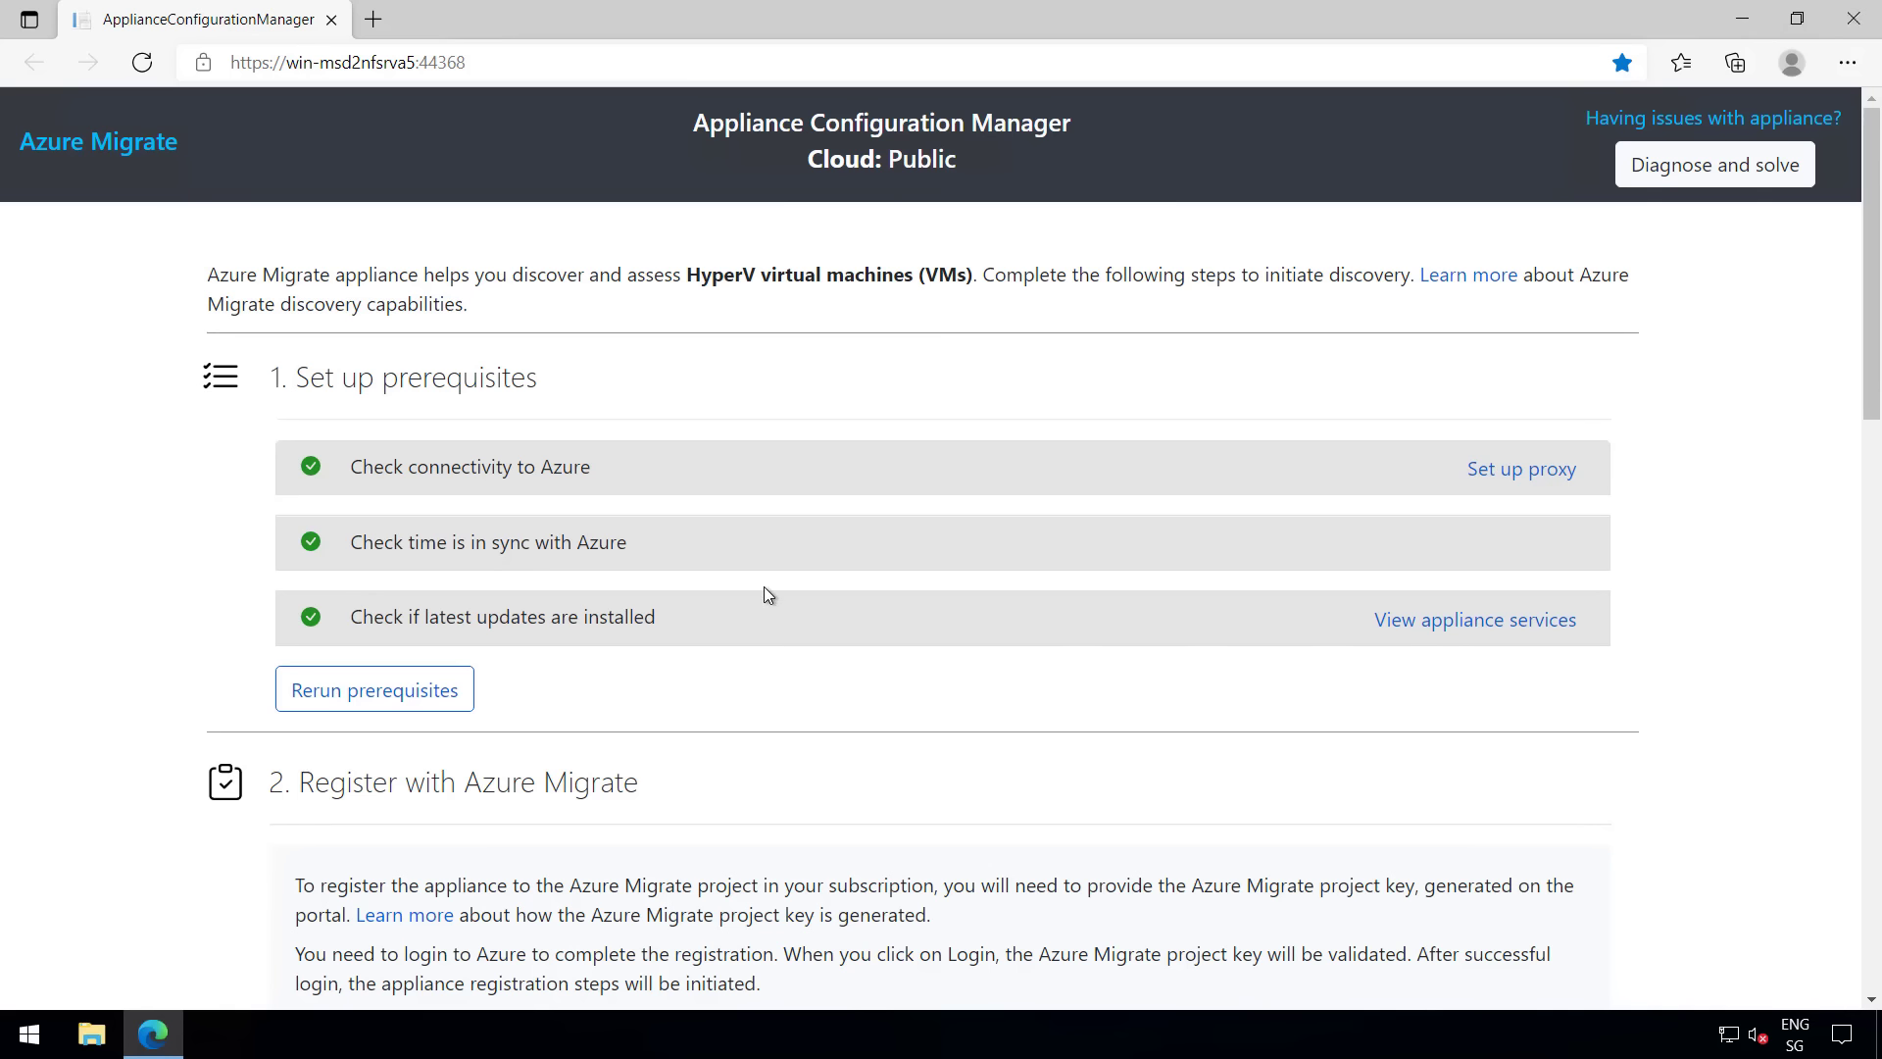
scroll(768, 595, down, 1)
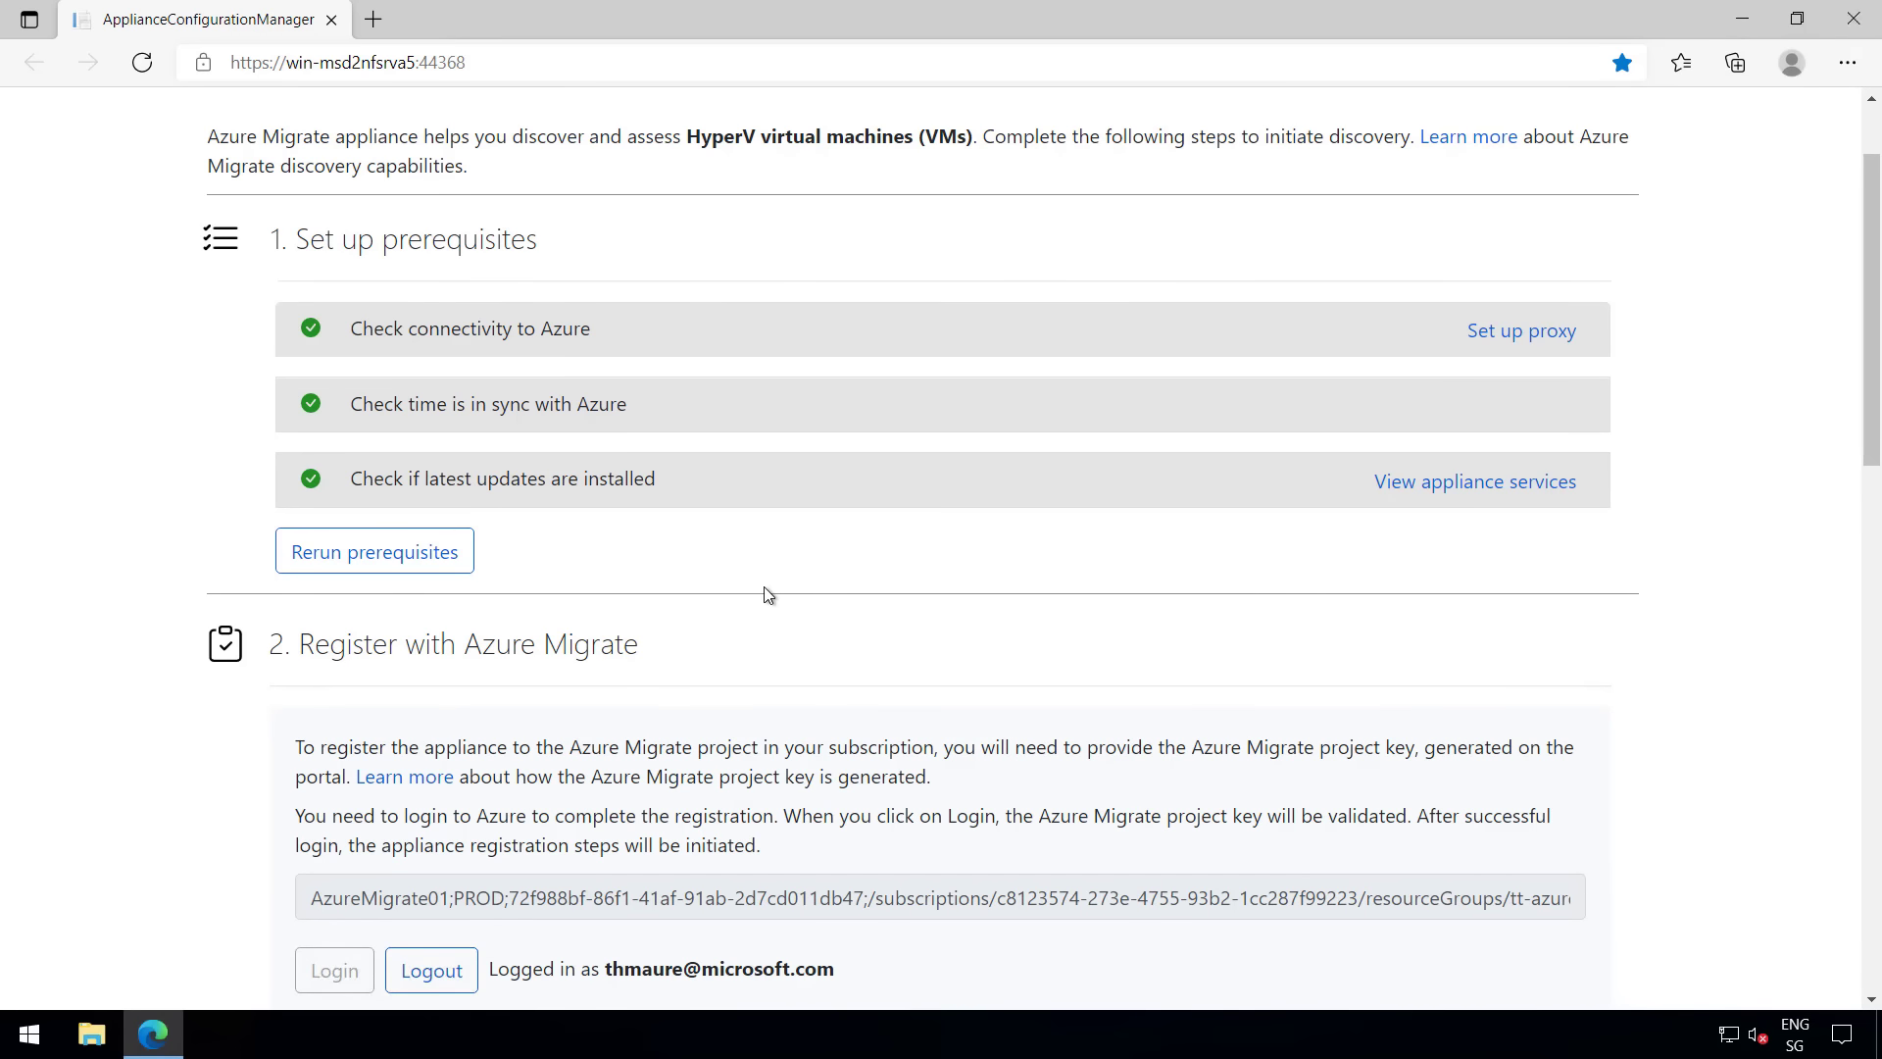
scroll(768, 595, down, 1)
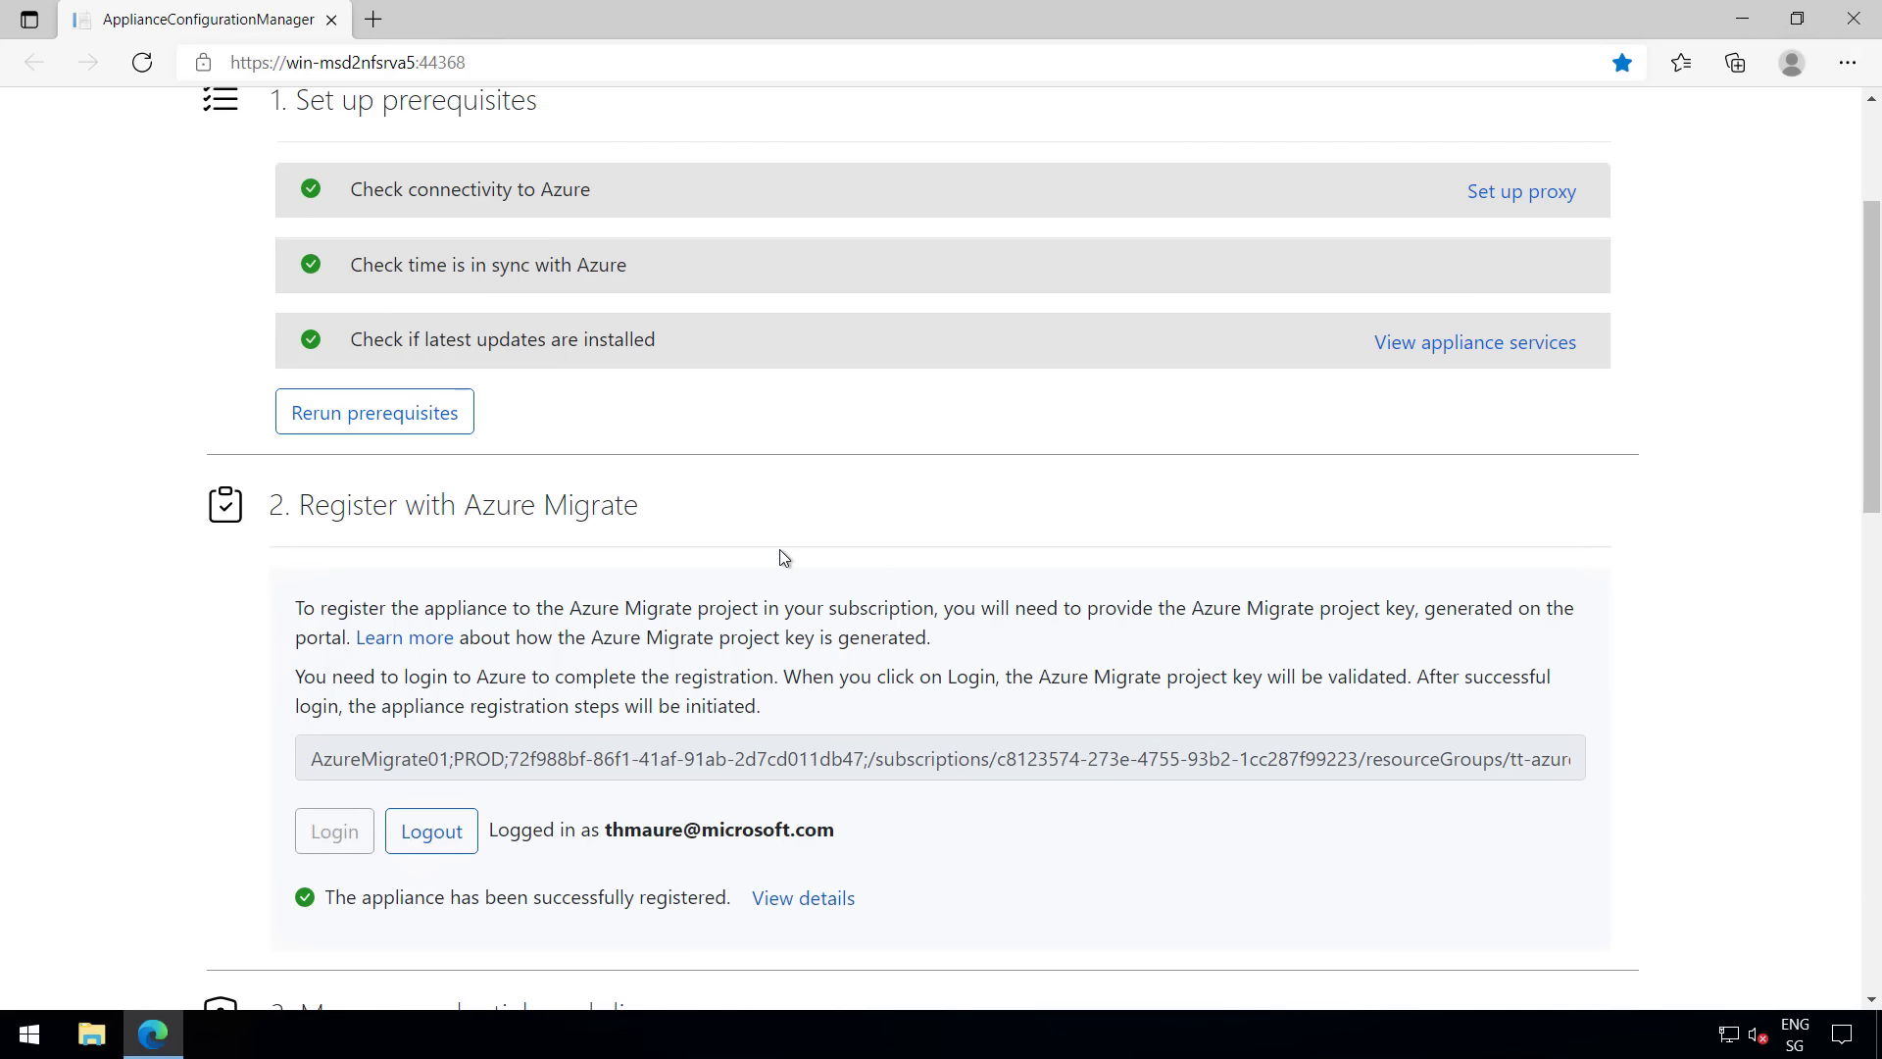
scroll(781, 555, down, 2)
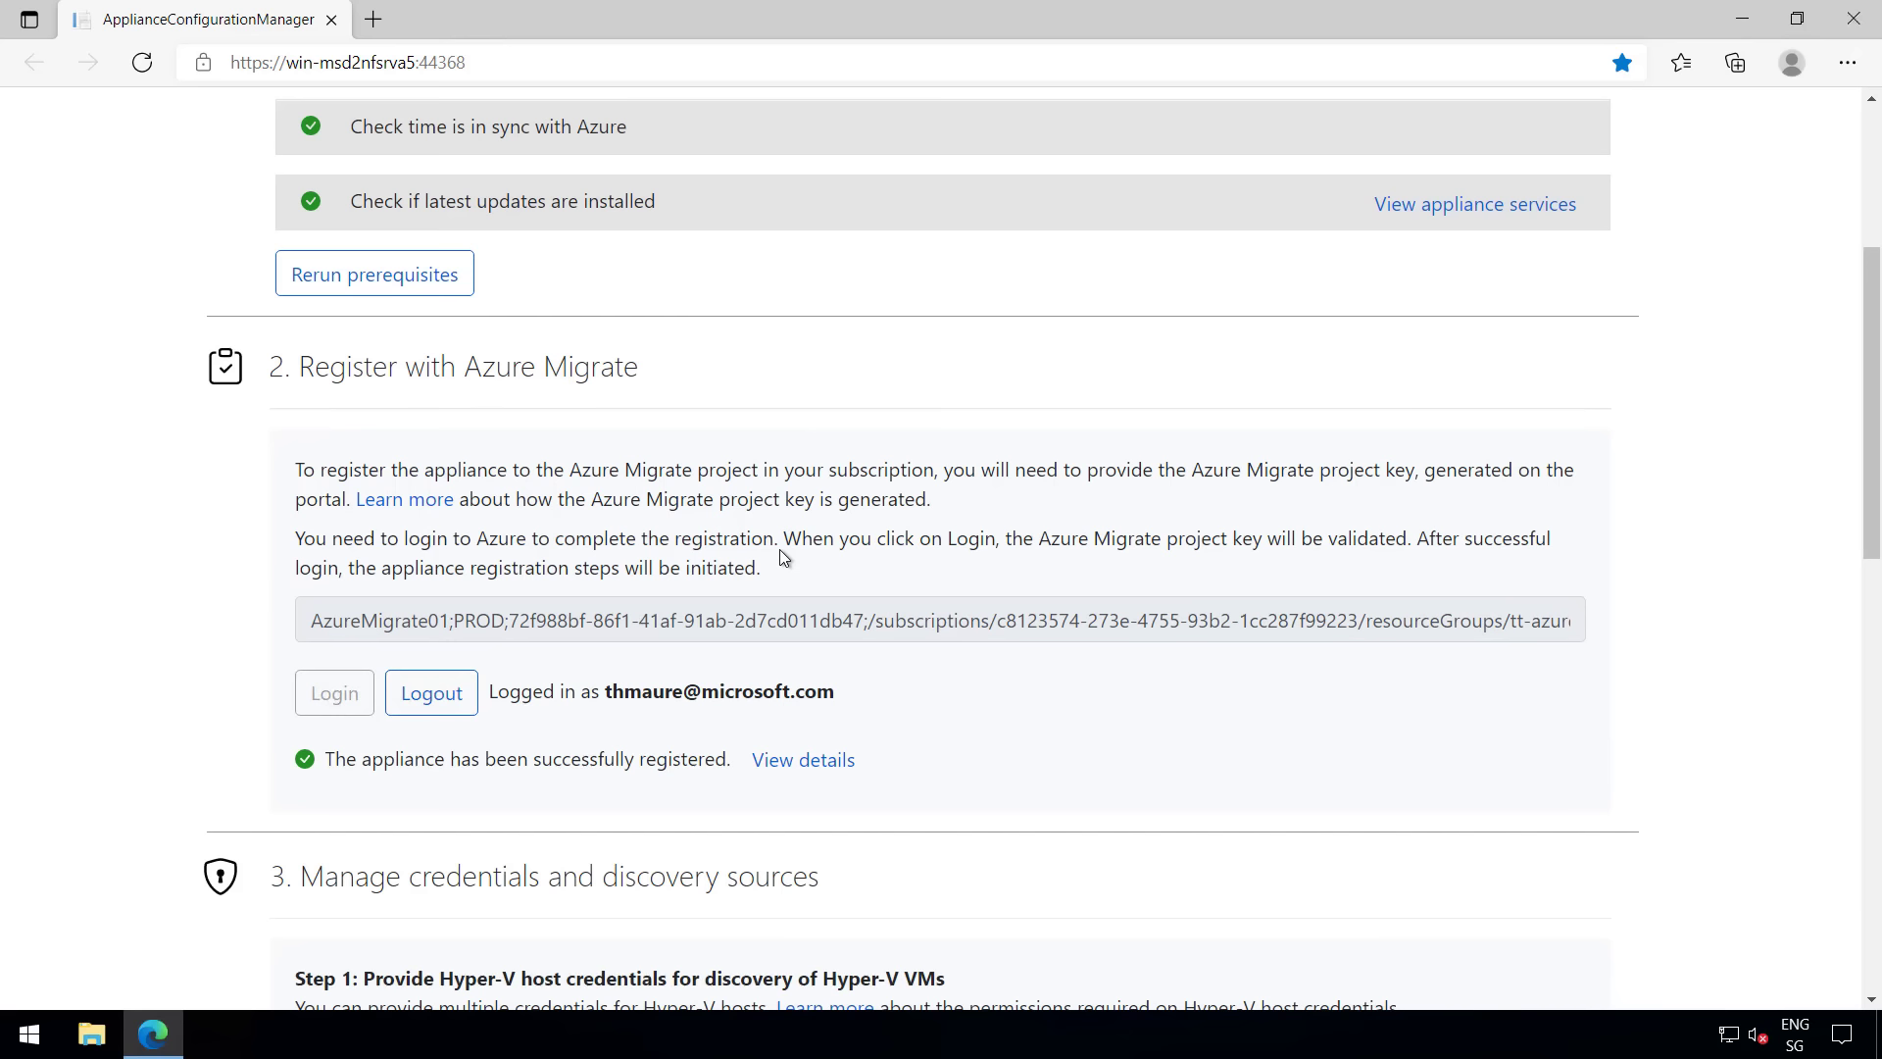
scroll(781, 555, down, 2)
scroll(781, 549, down, 2)
scroll(782, 549, down, 2)
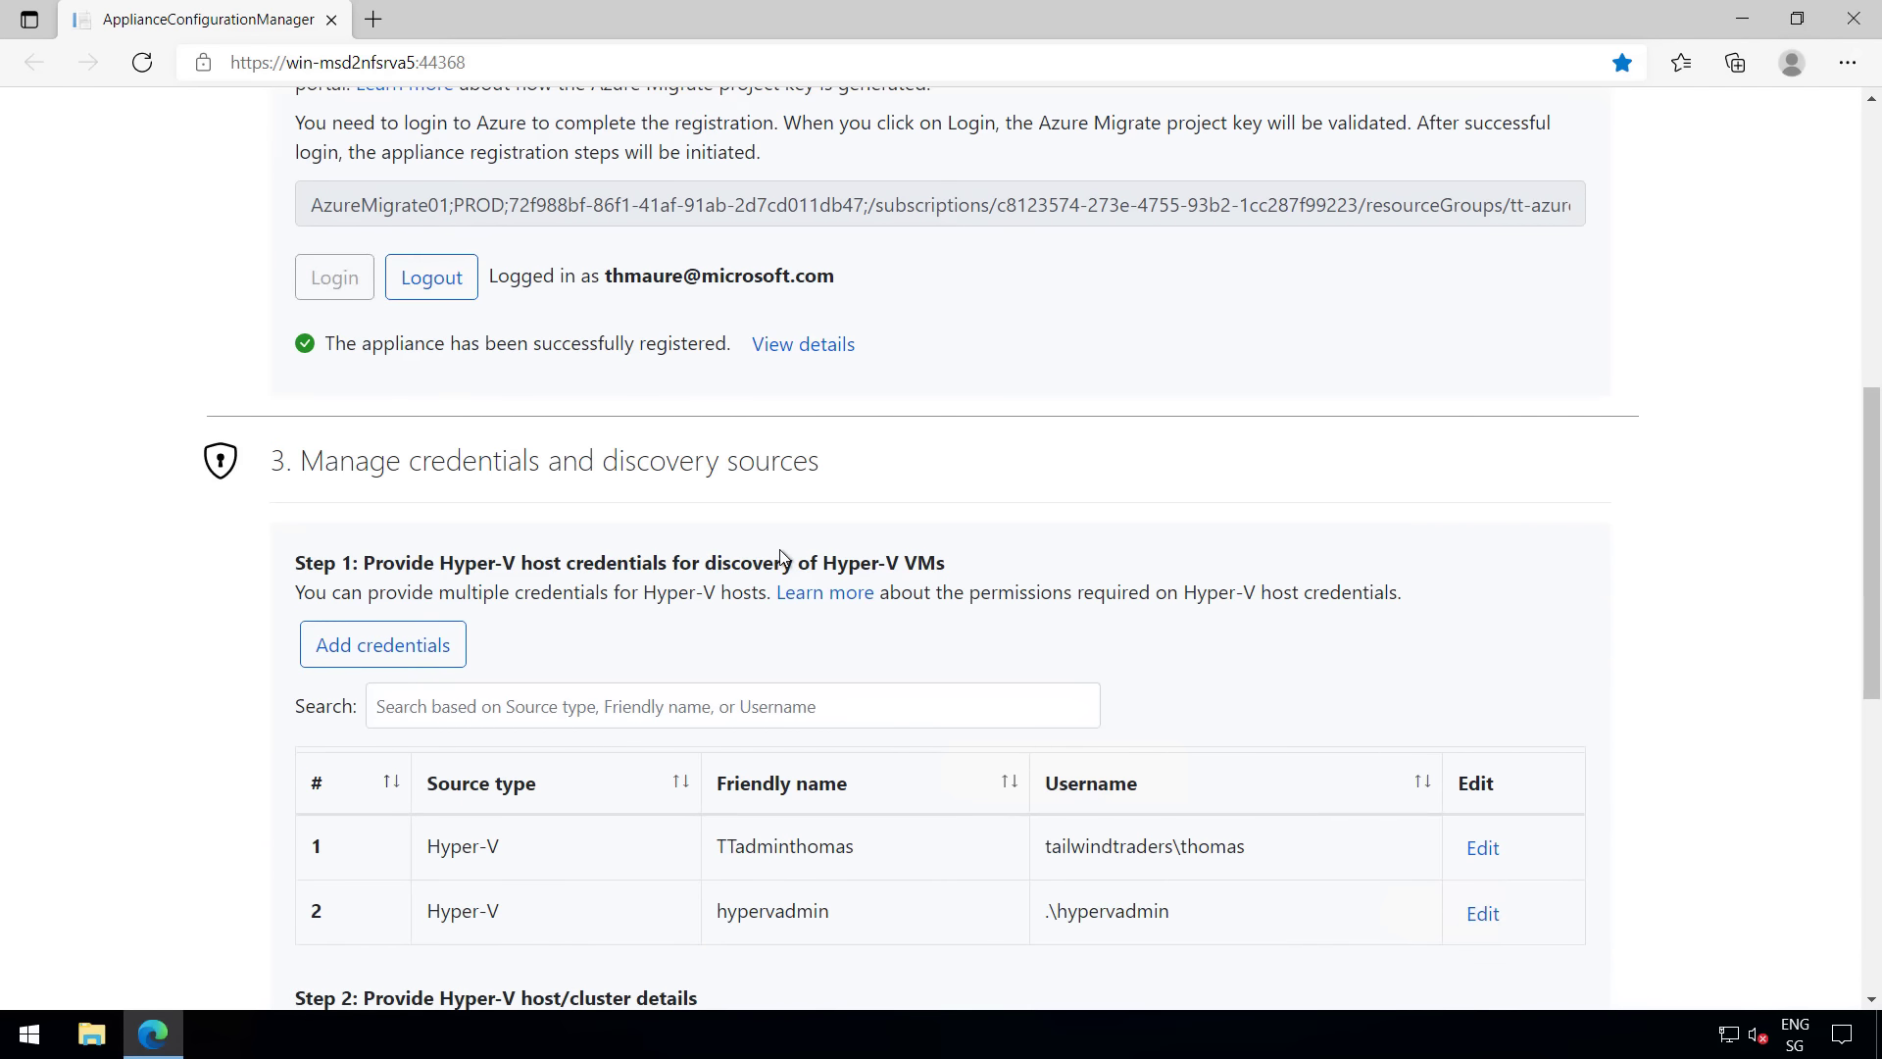
scroll(782, 549, down, 2)
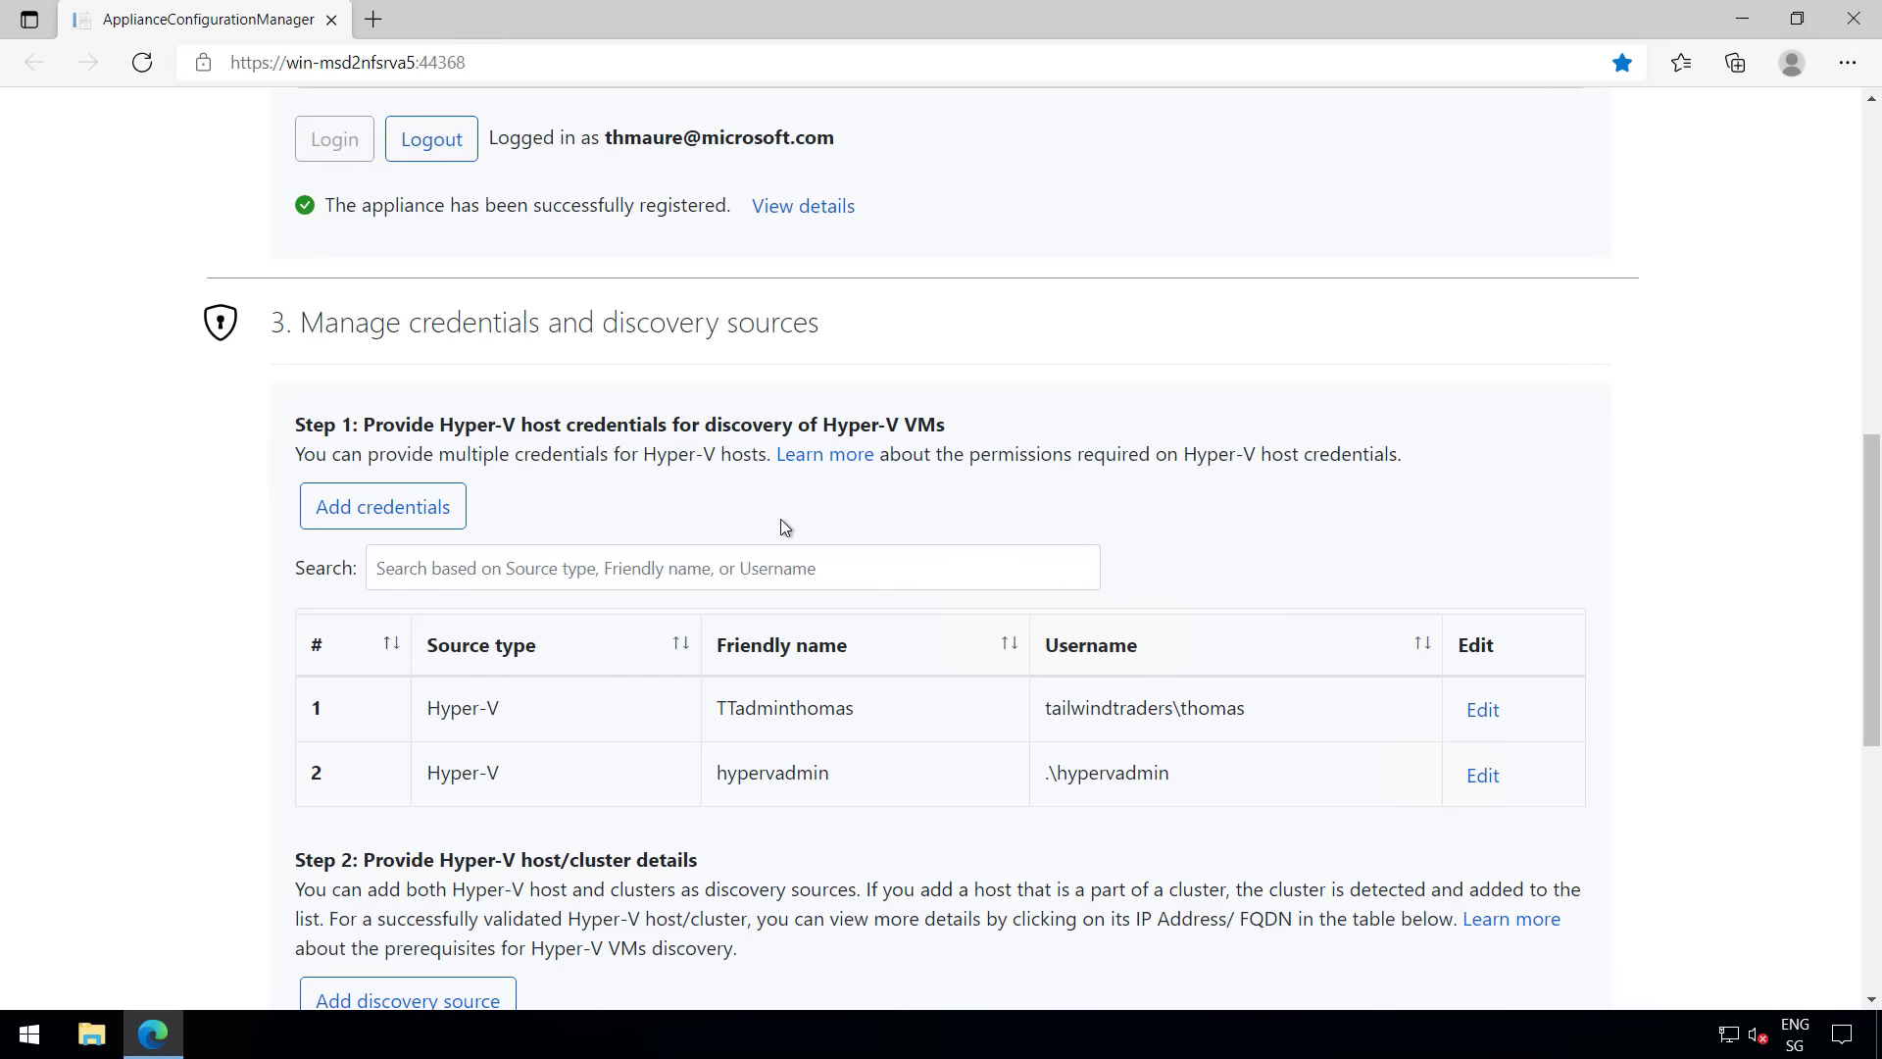
scroll(784, 527, down, 4)
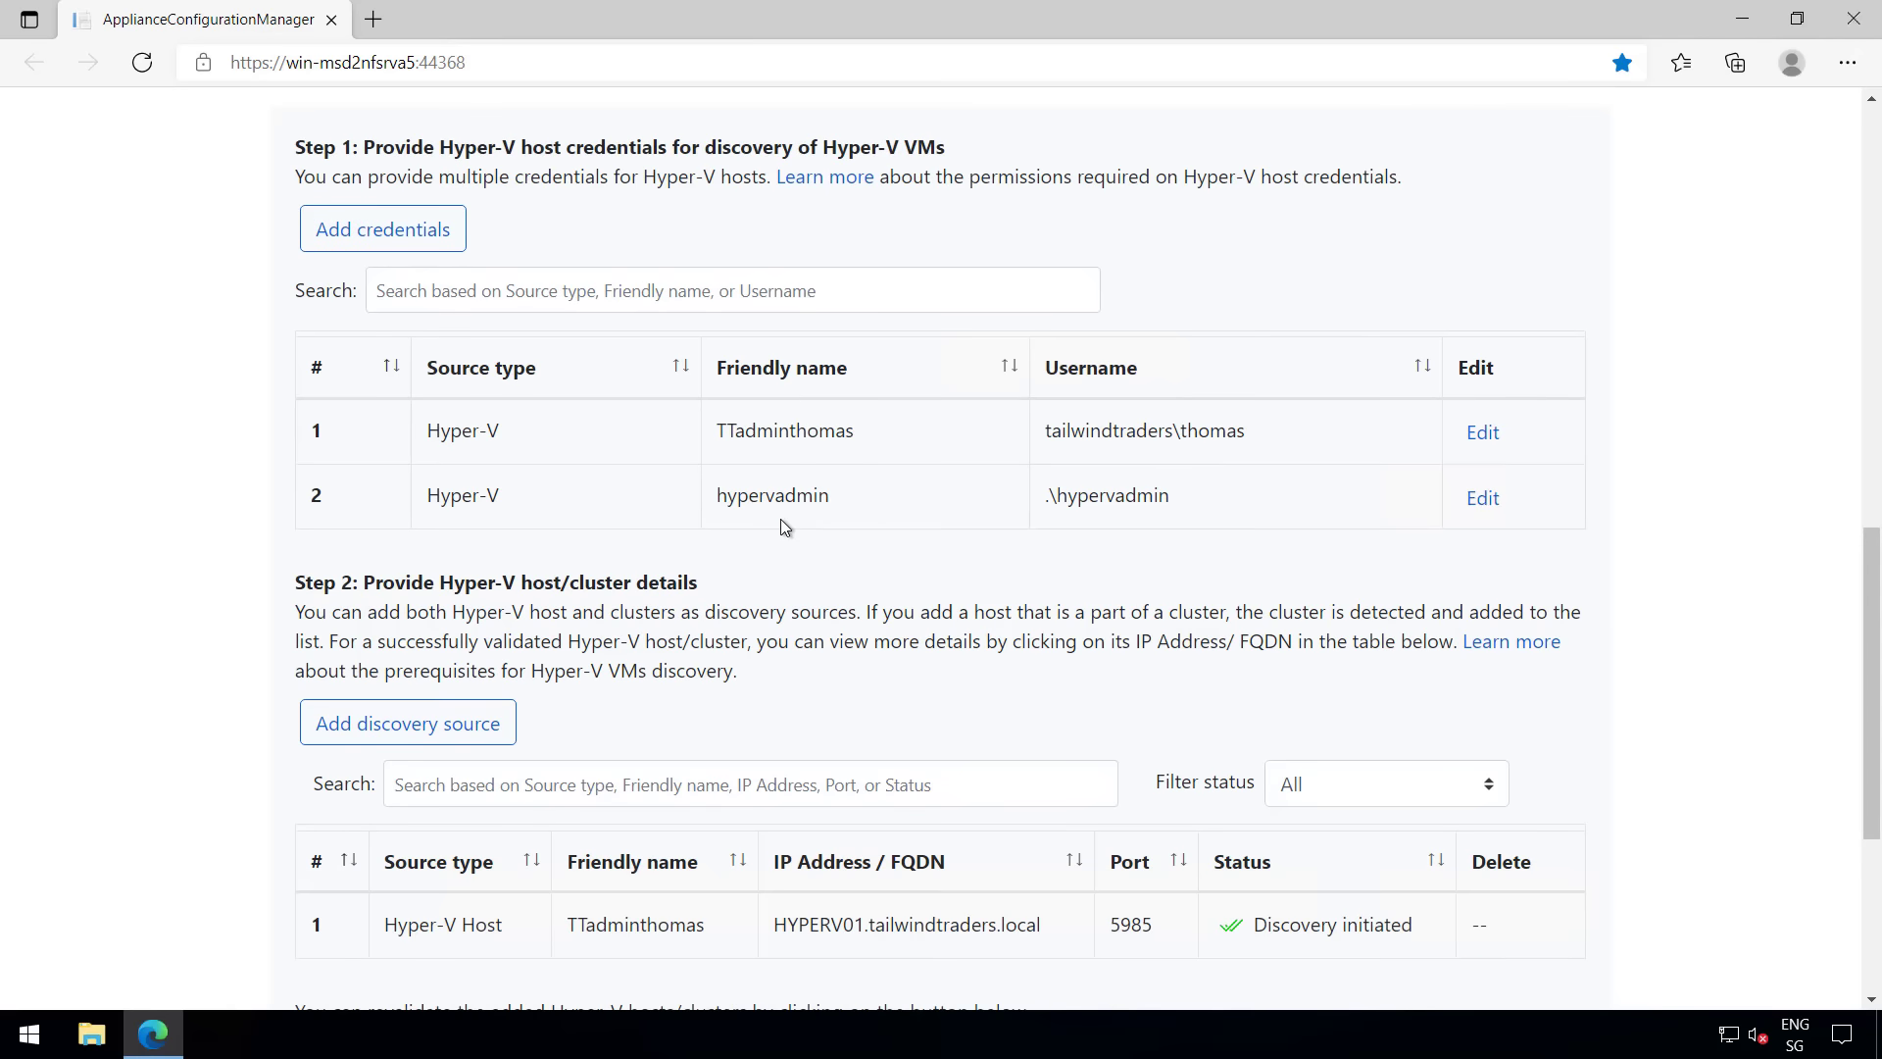
scroll(780, 526, down, 1)
drag(788, 659, 1026, 659)
click(1029, 659)
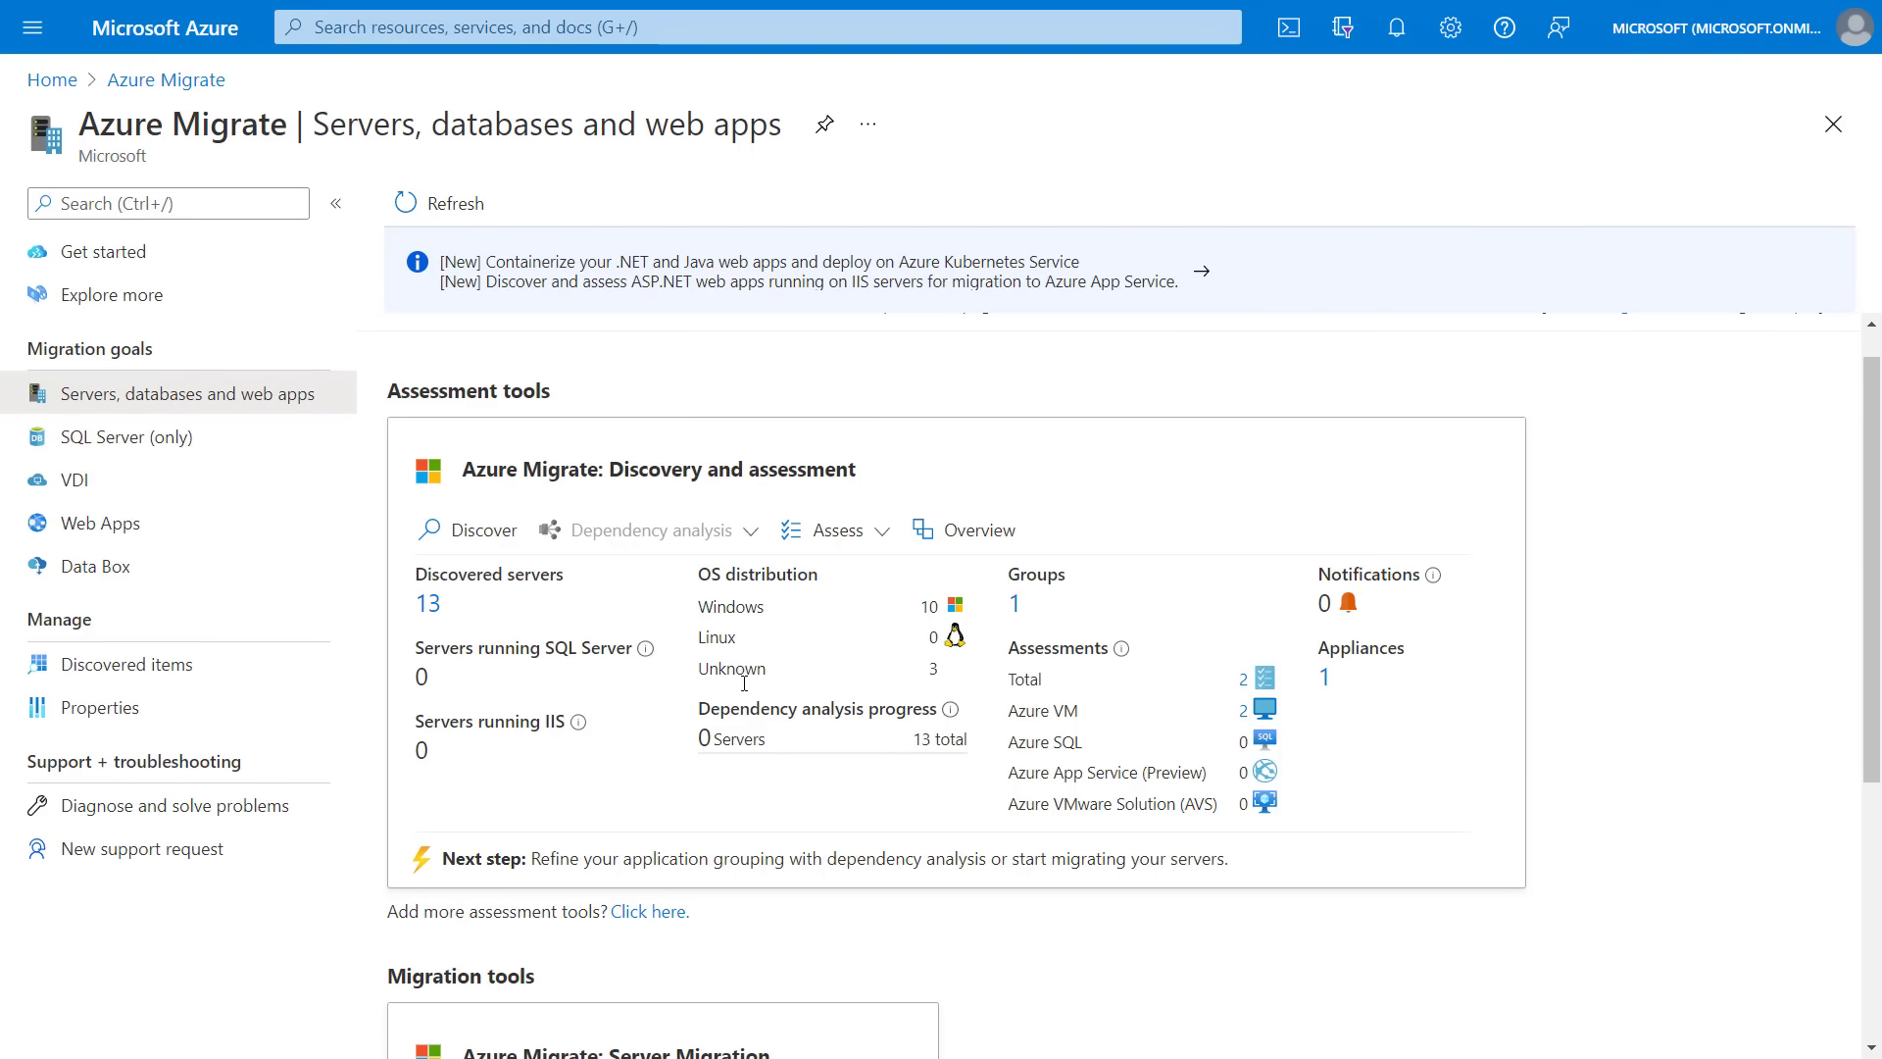
Step: Start an Azure VM assessment in the migration project with servers discovered from the Azure Migrate appliance as discovery source
scroll(747, 671, down, 1)
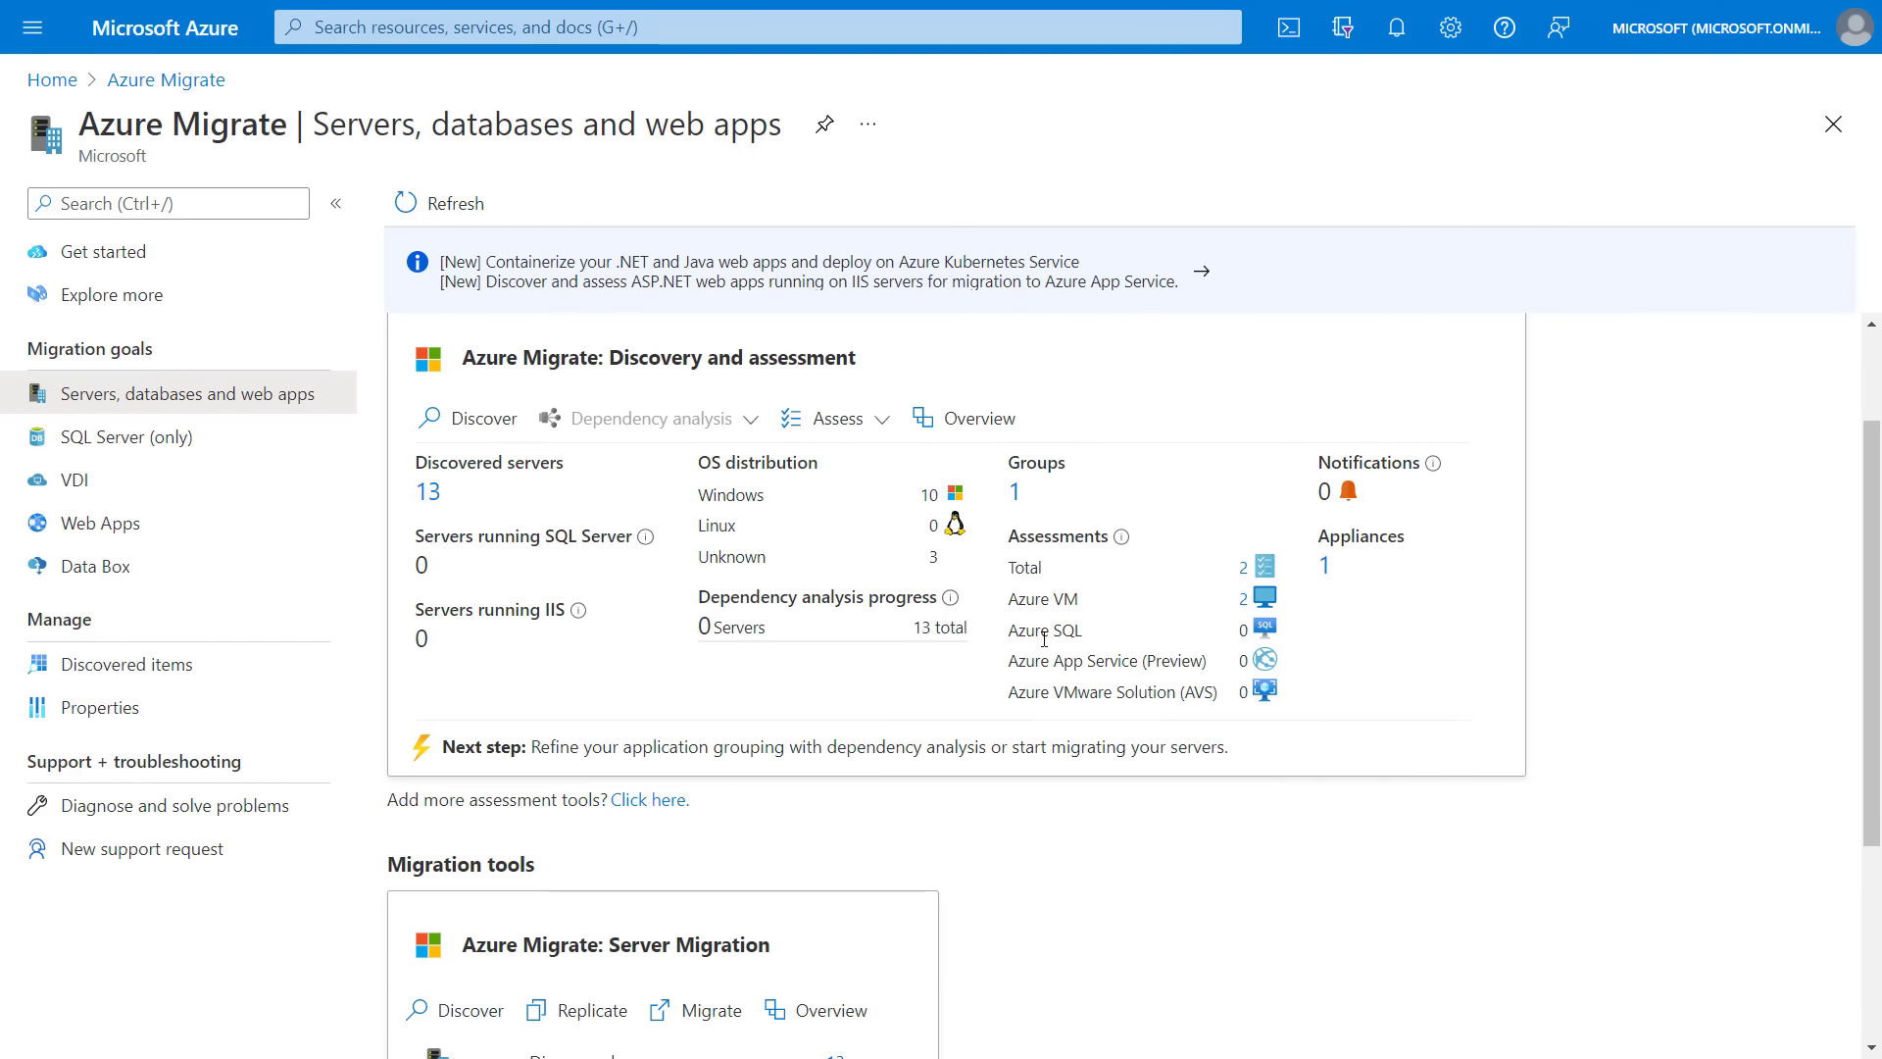
scroll(1044, 638, up, 1)
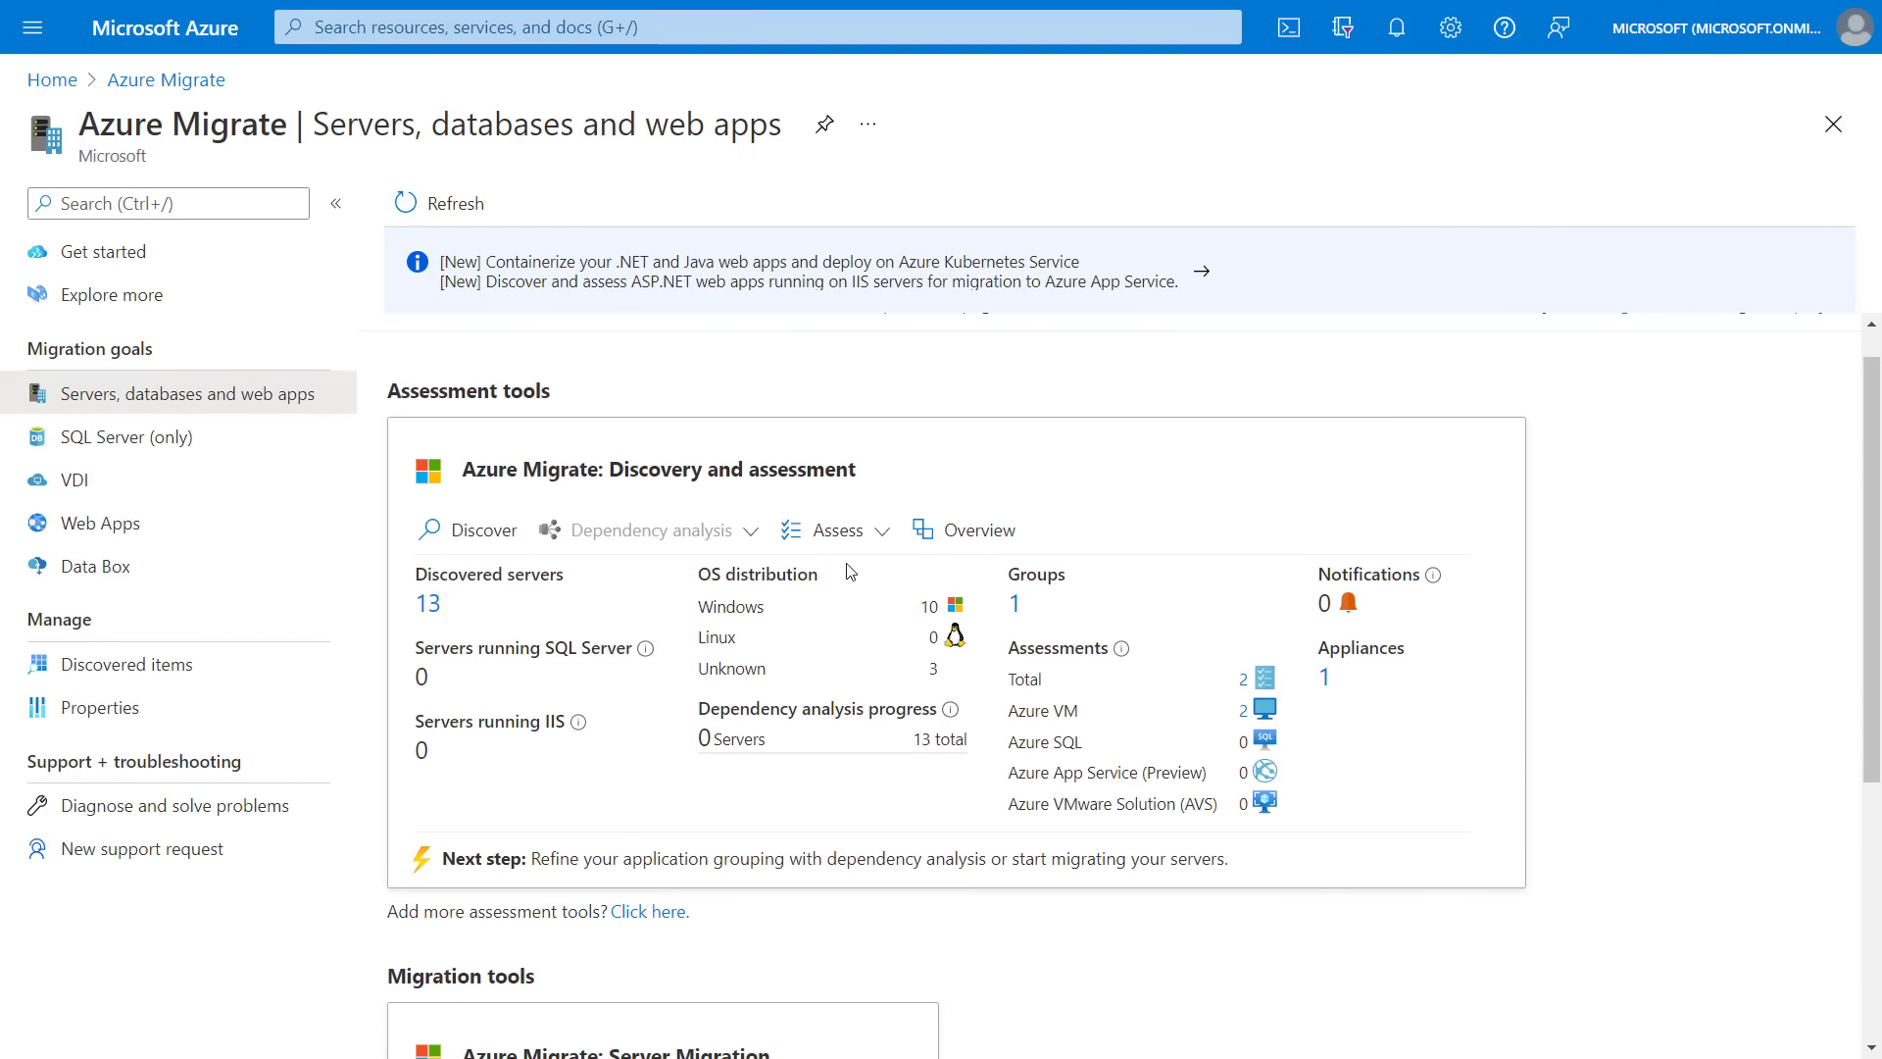
click(856, 539)
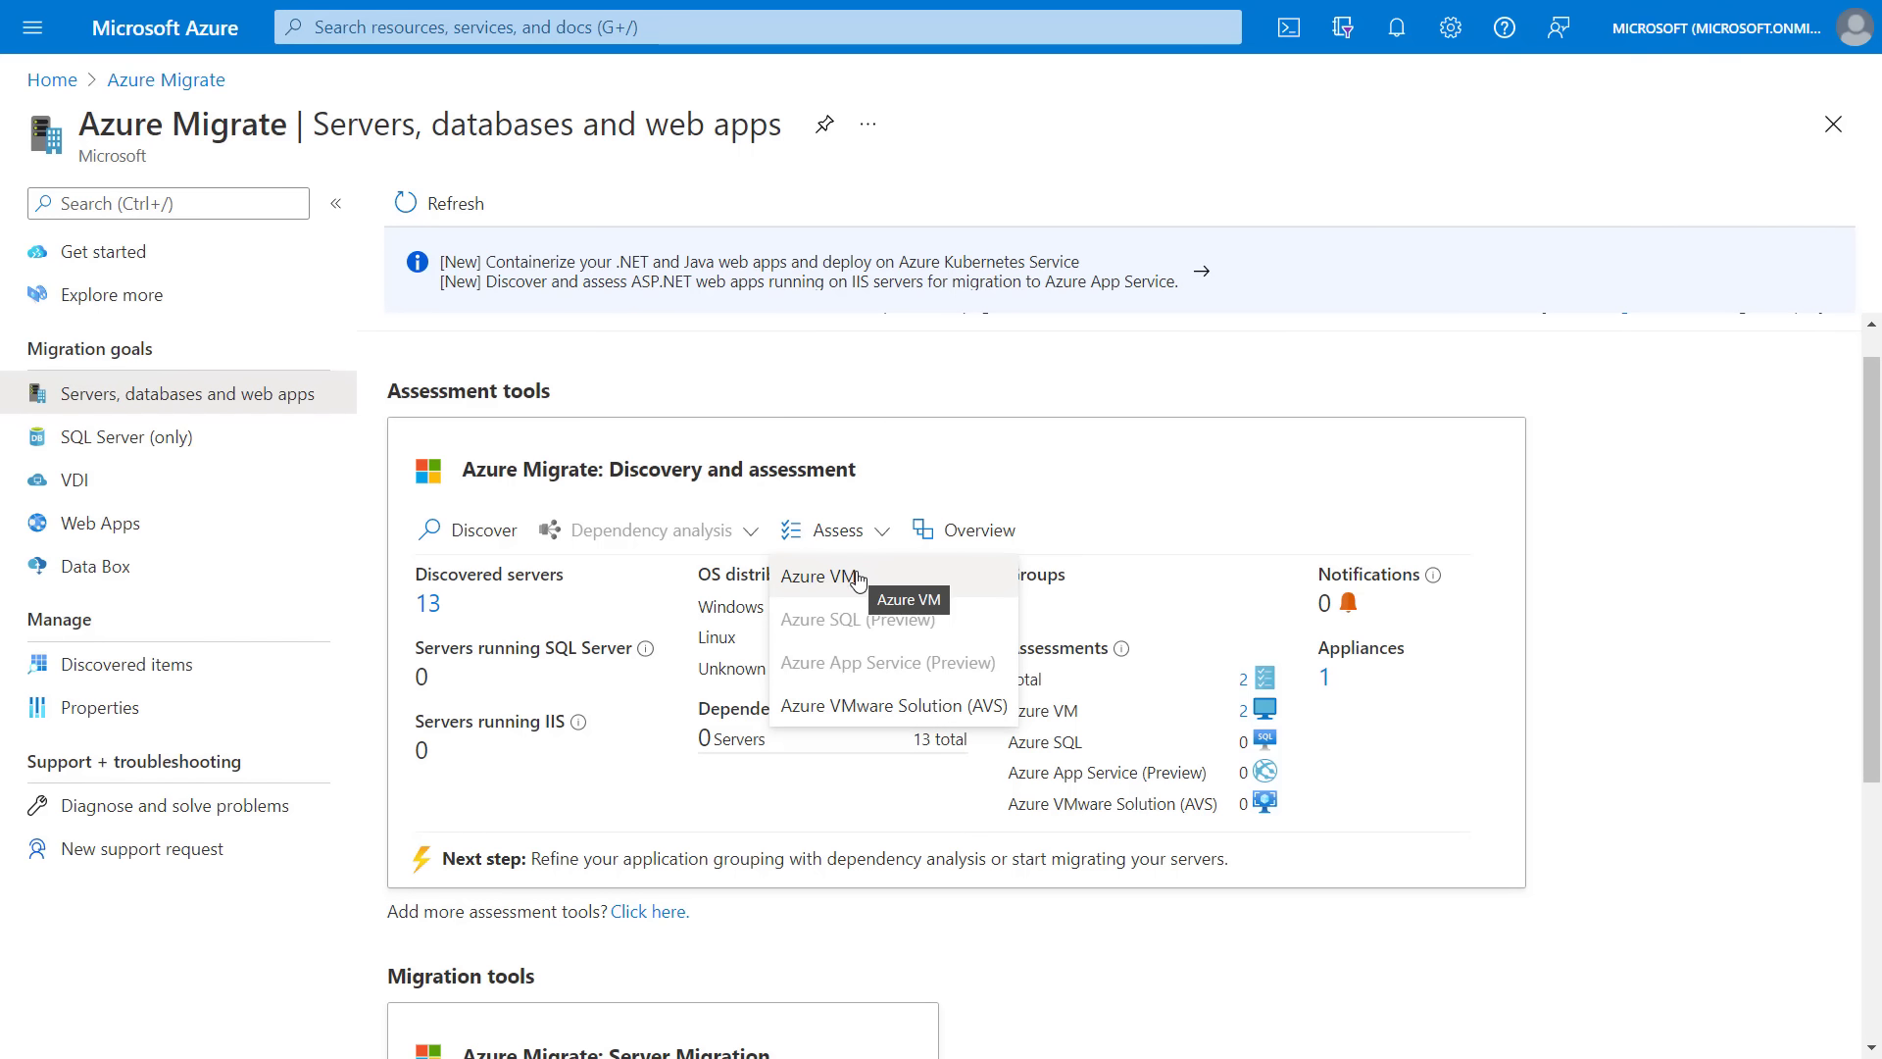
click(910, 582)
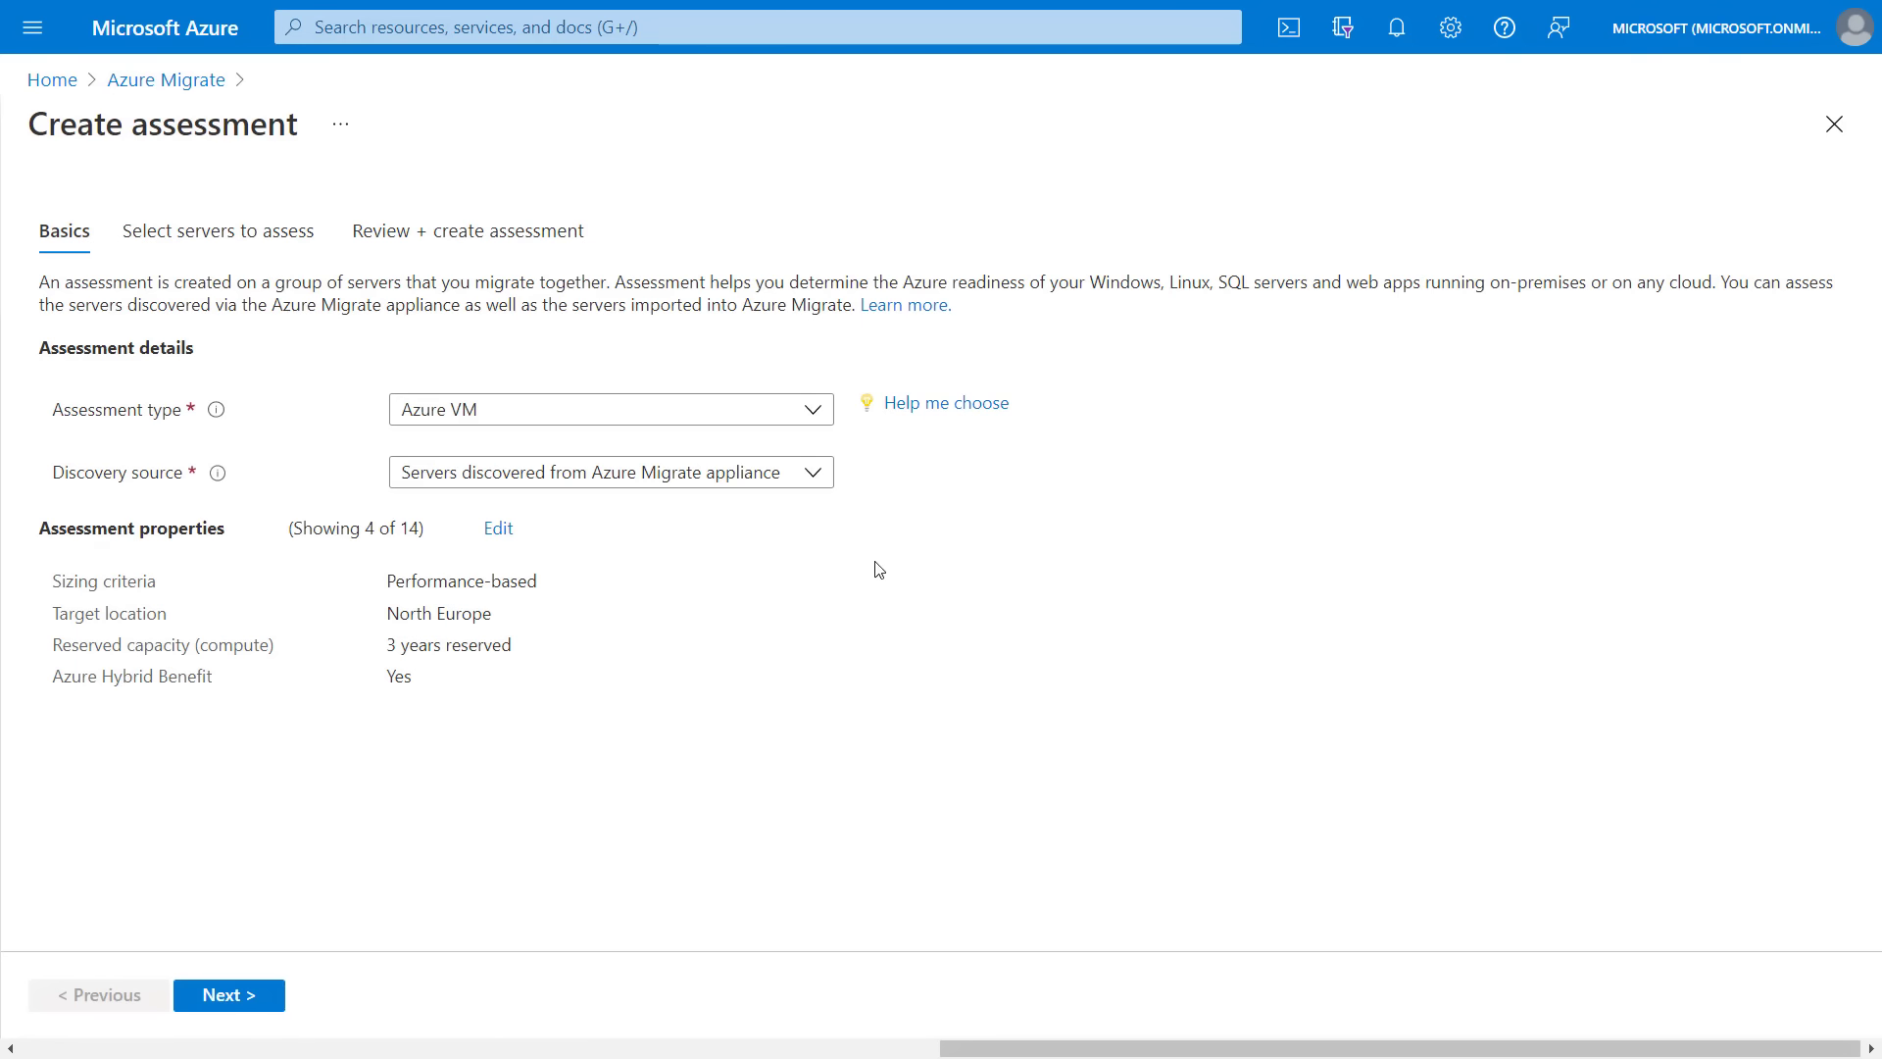
click(813, 474)
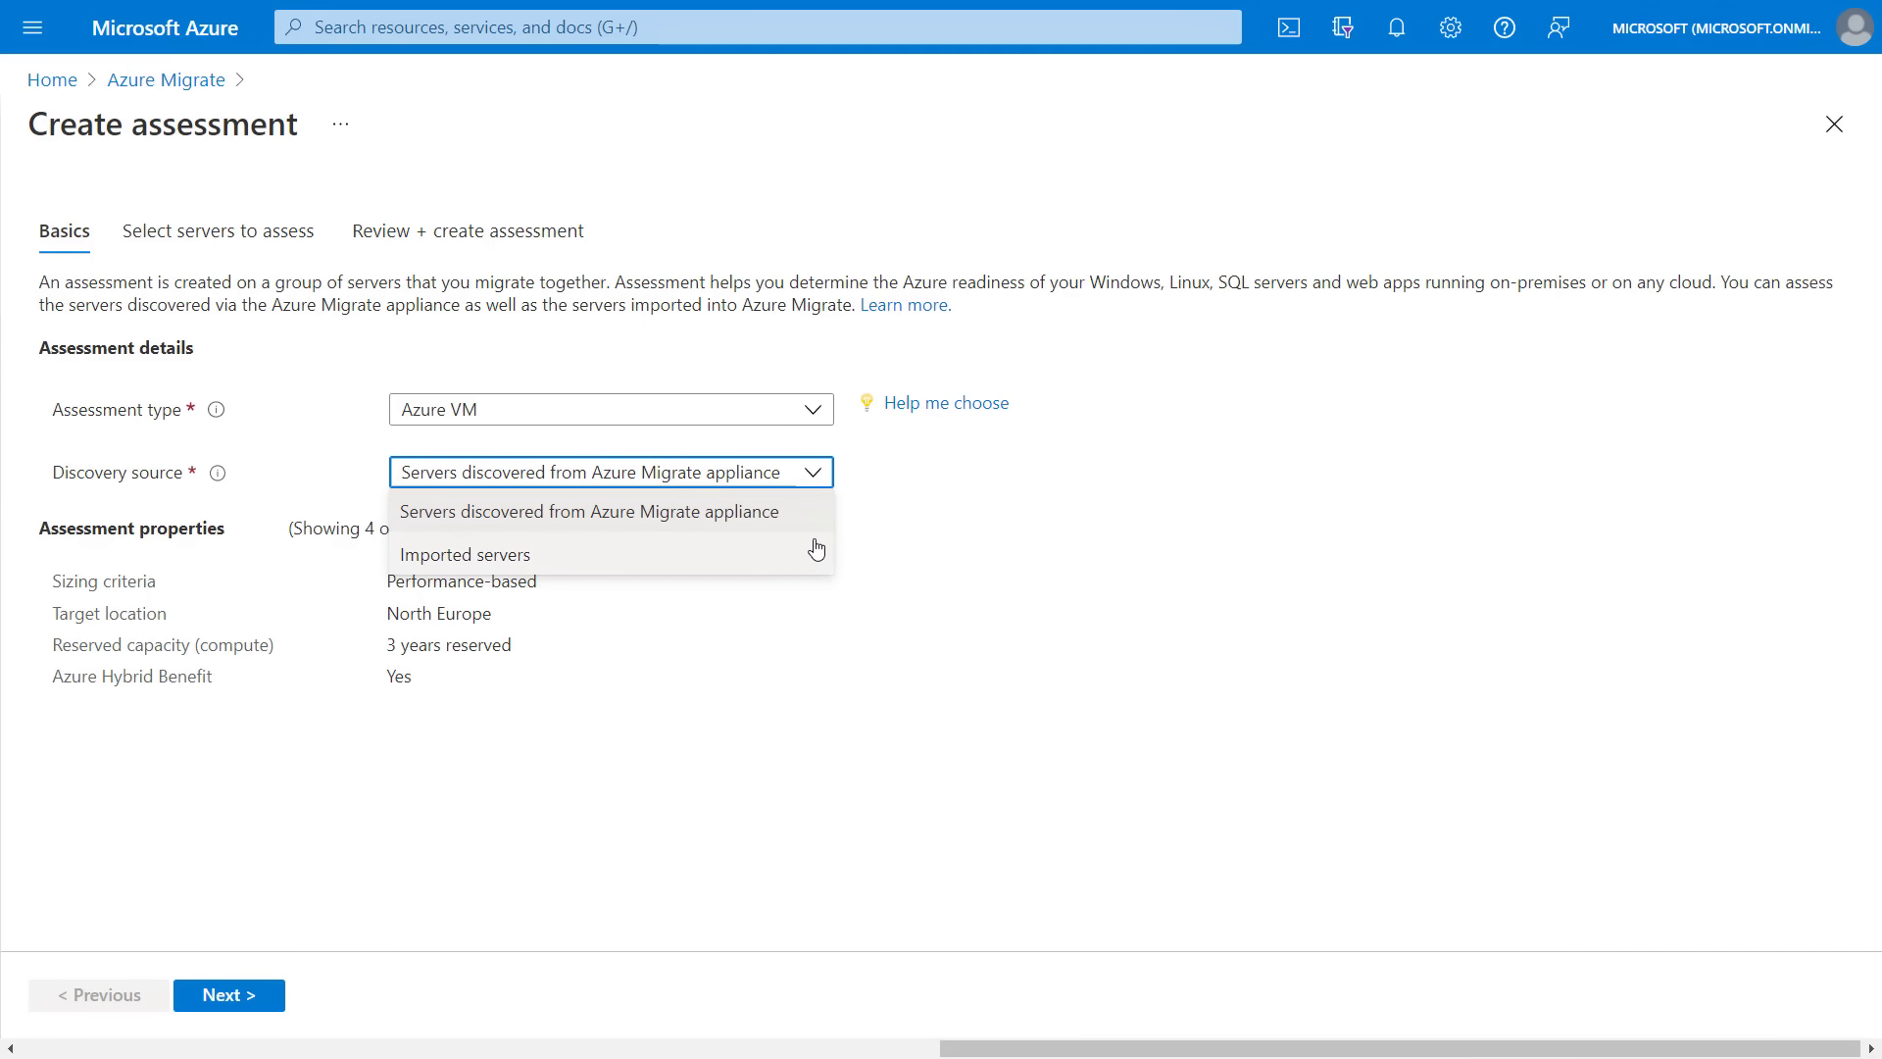
click(816, 513)
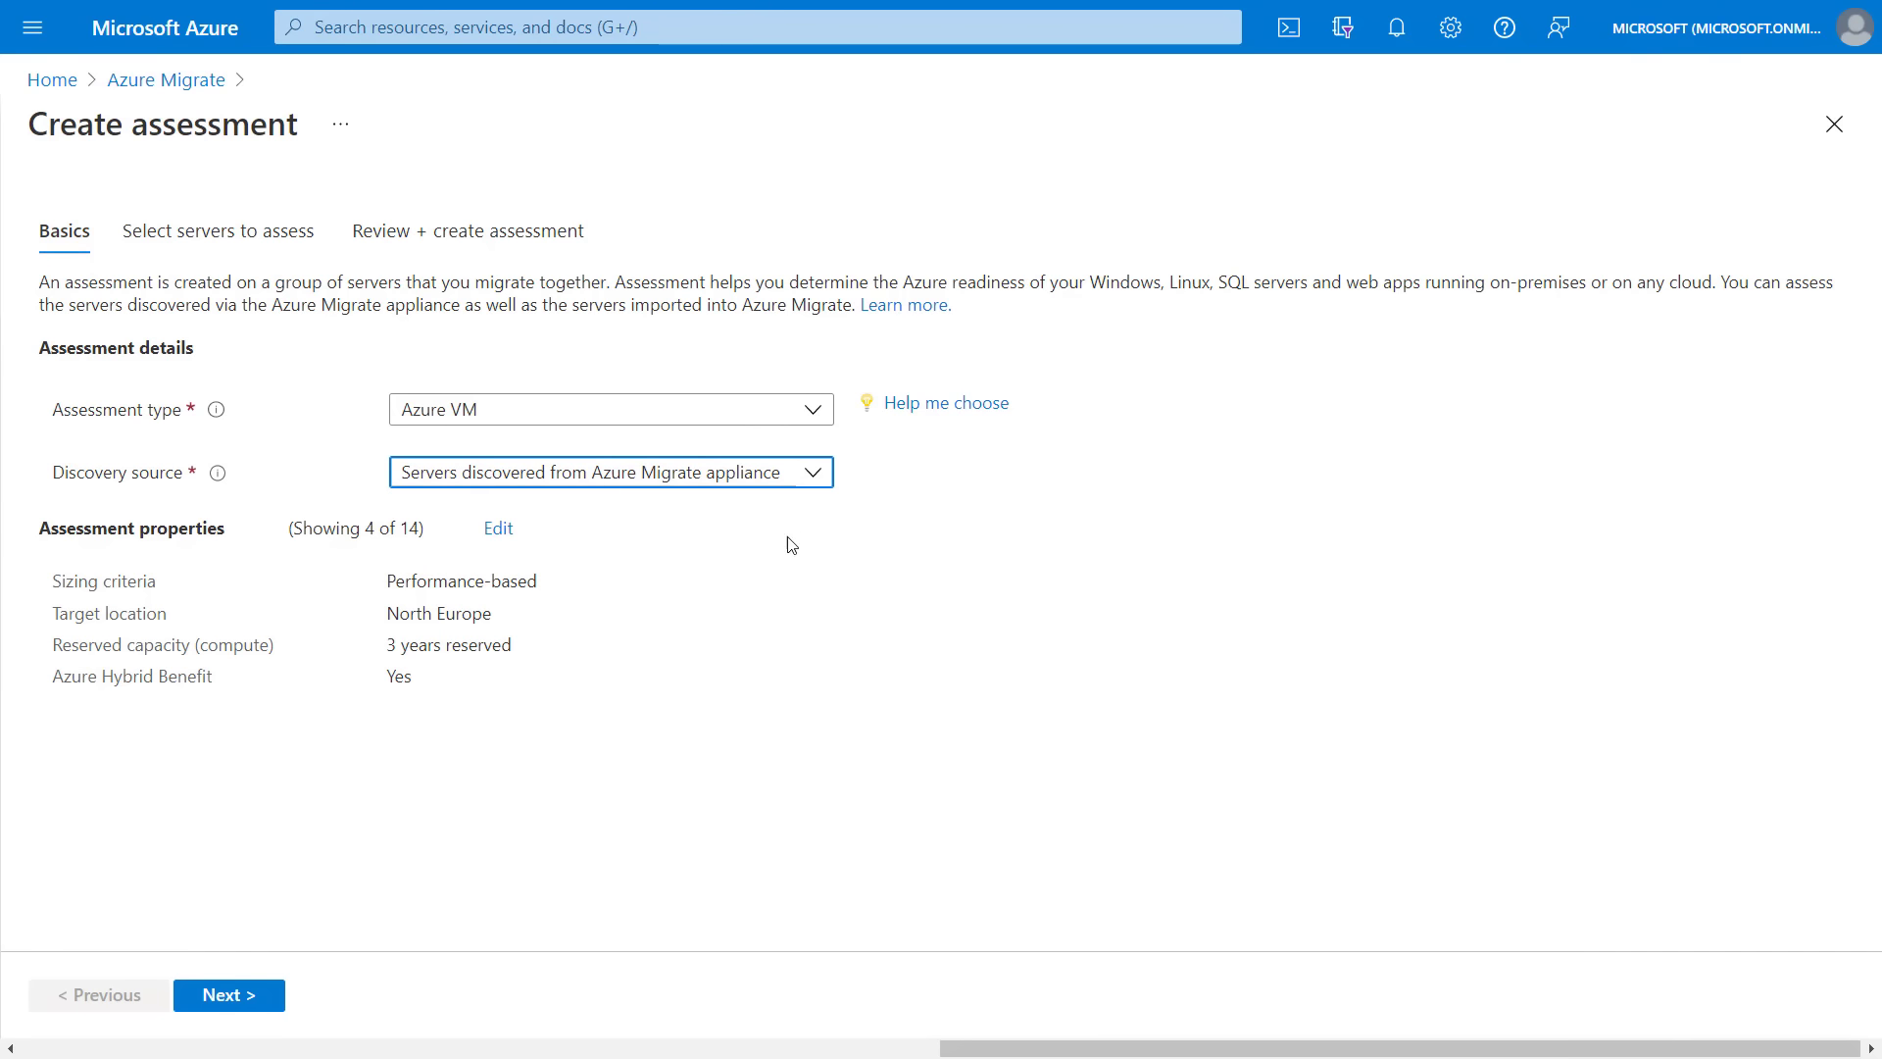
Step: Edit the assessment properties, setting the target location to West Europe and the reserved capacity to No reserved instances
click(499, 530)
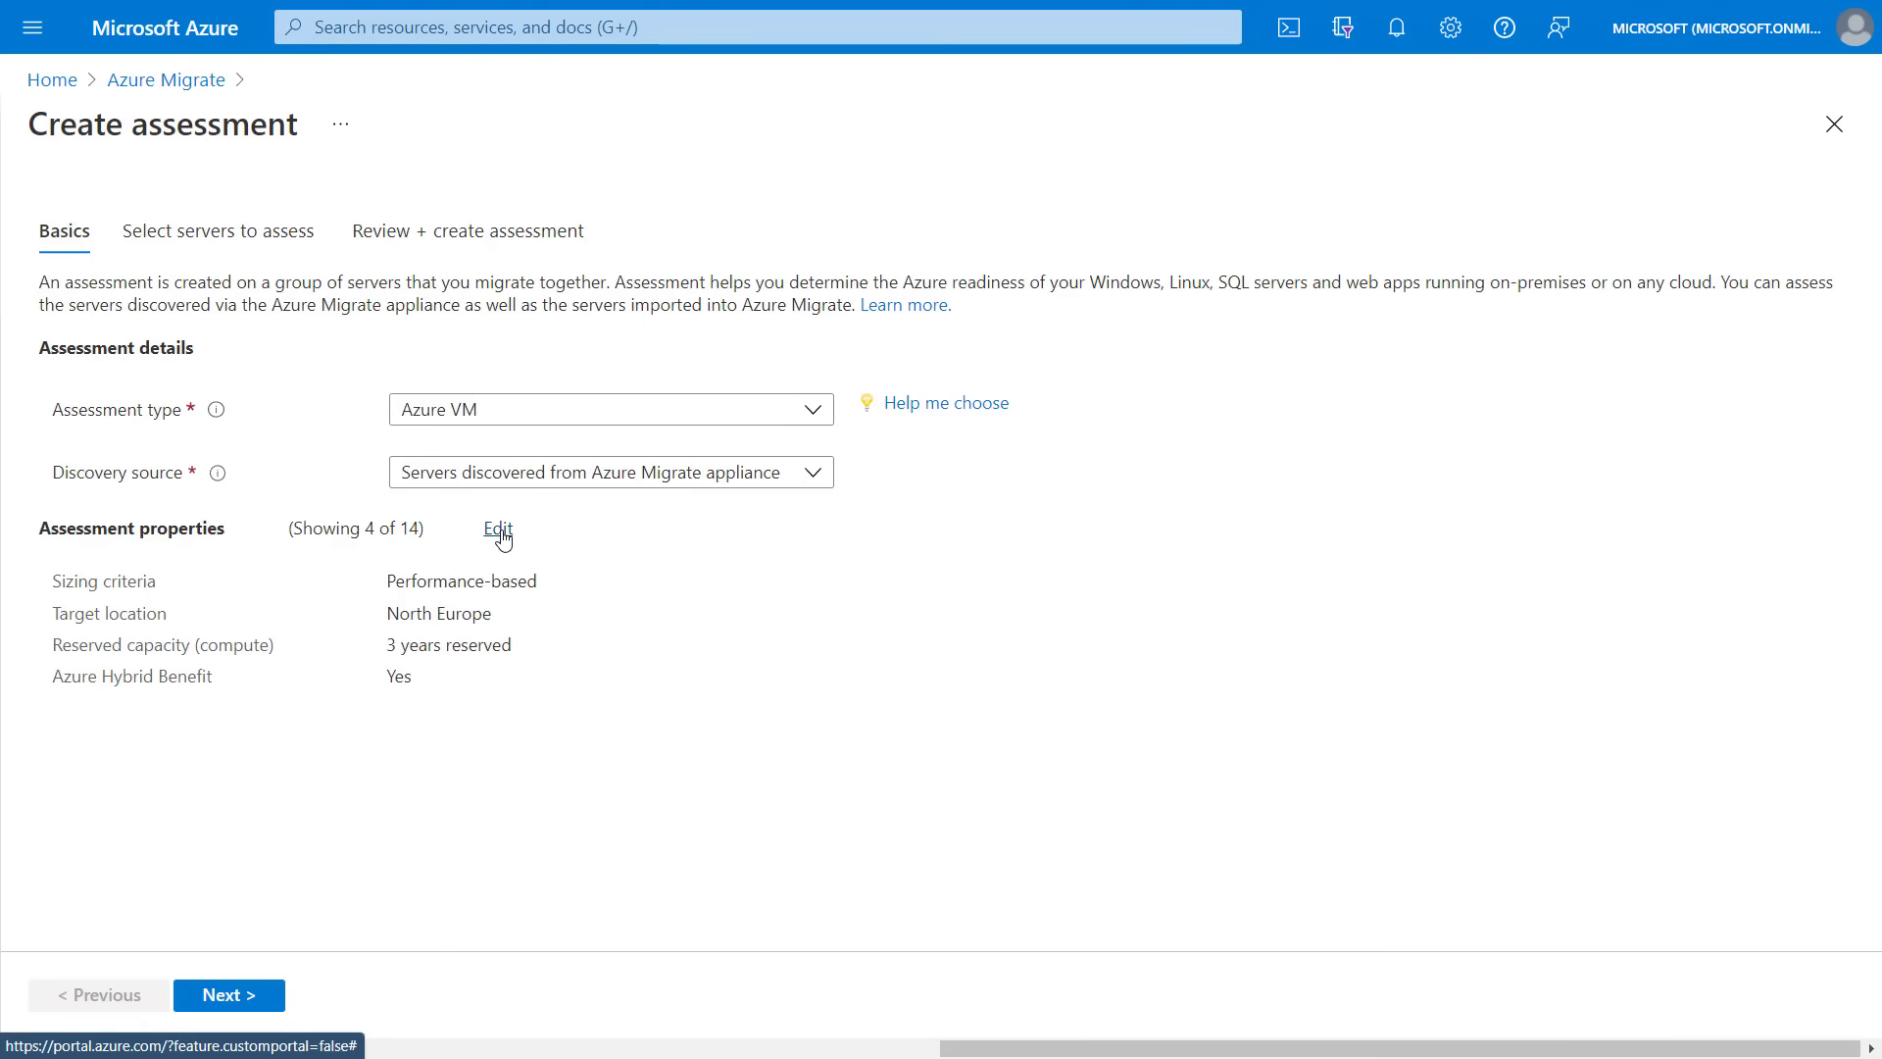
click(500, 530)
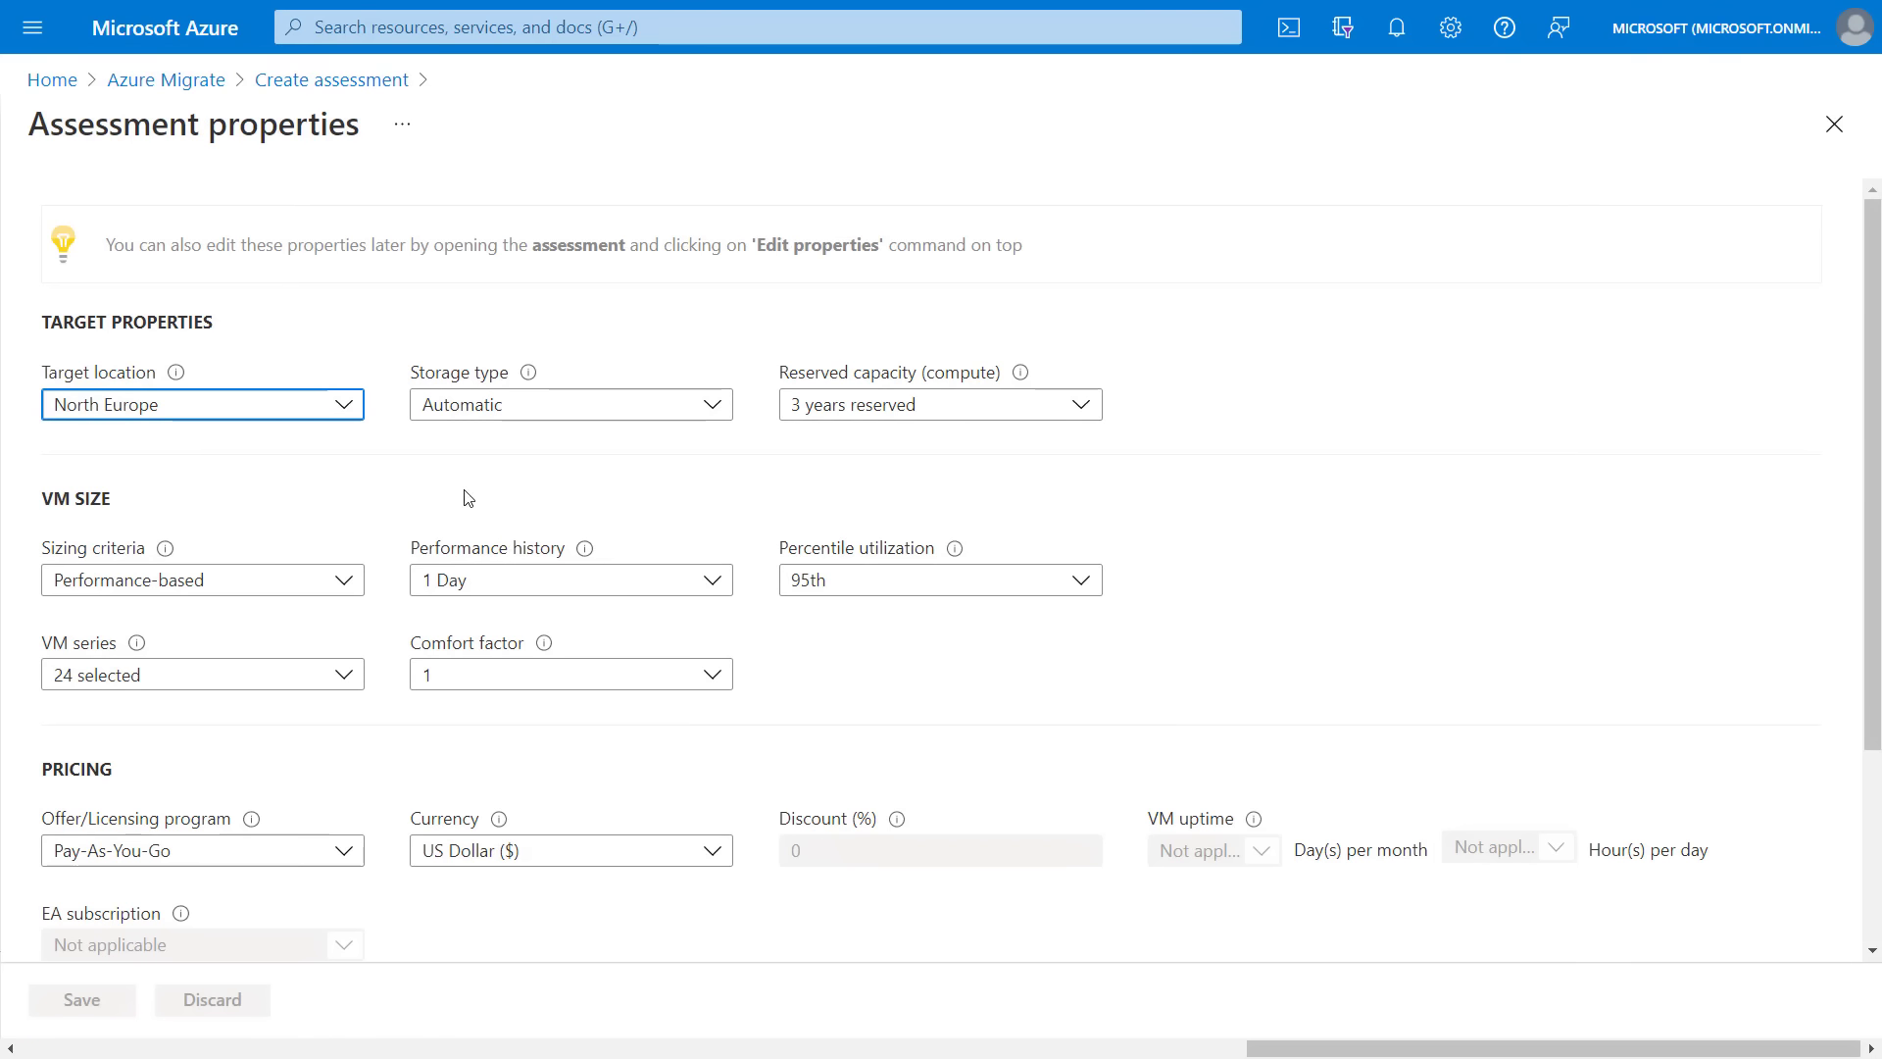
click(348, 407)
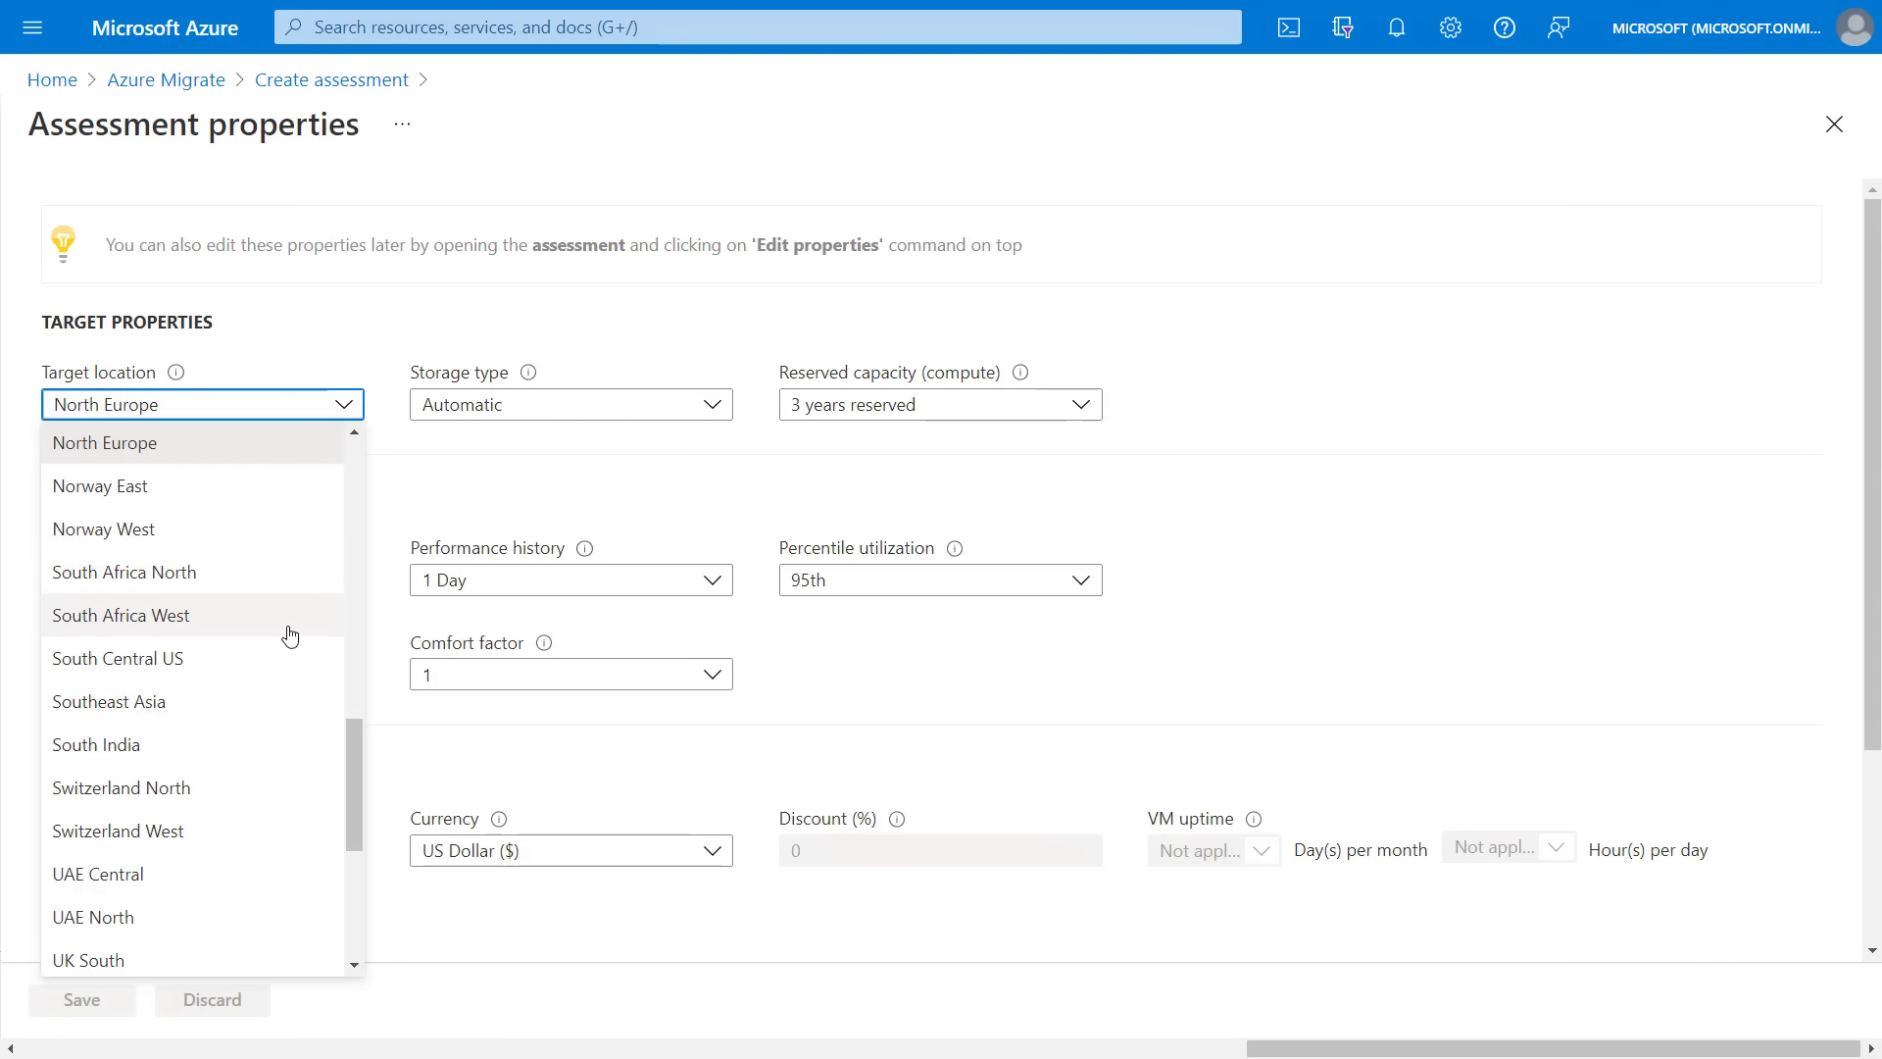
scroll(285, 638, down, 5)
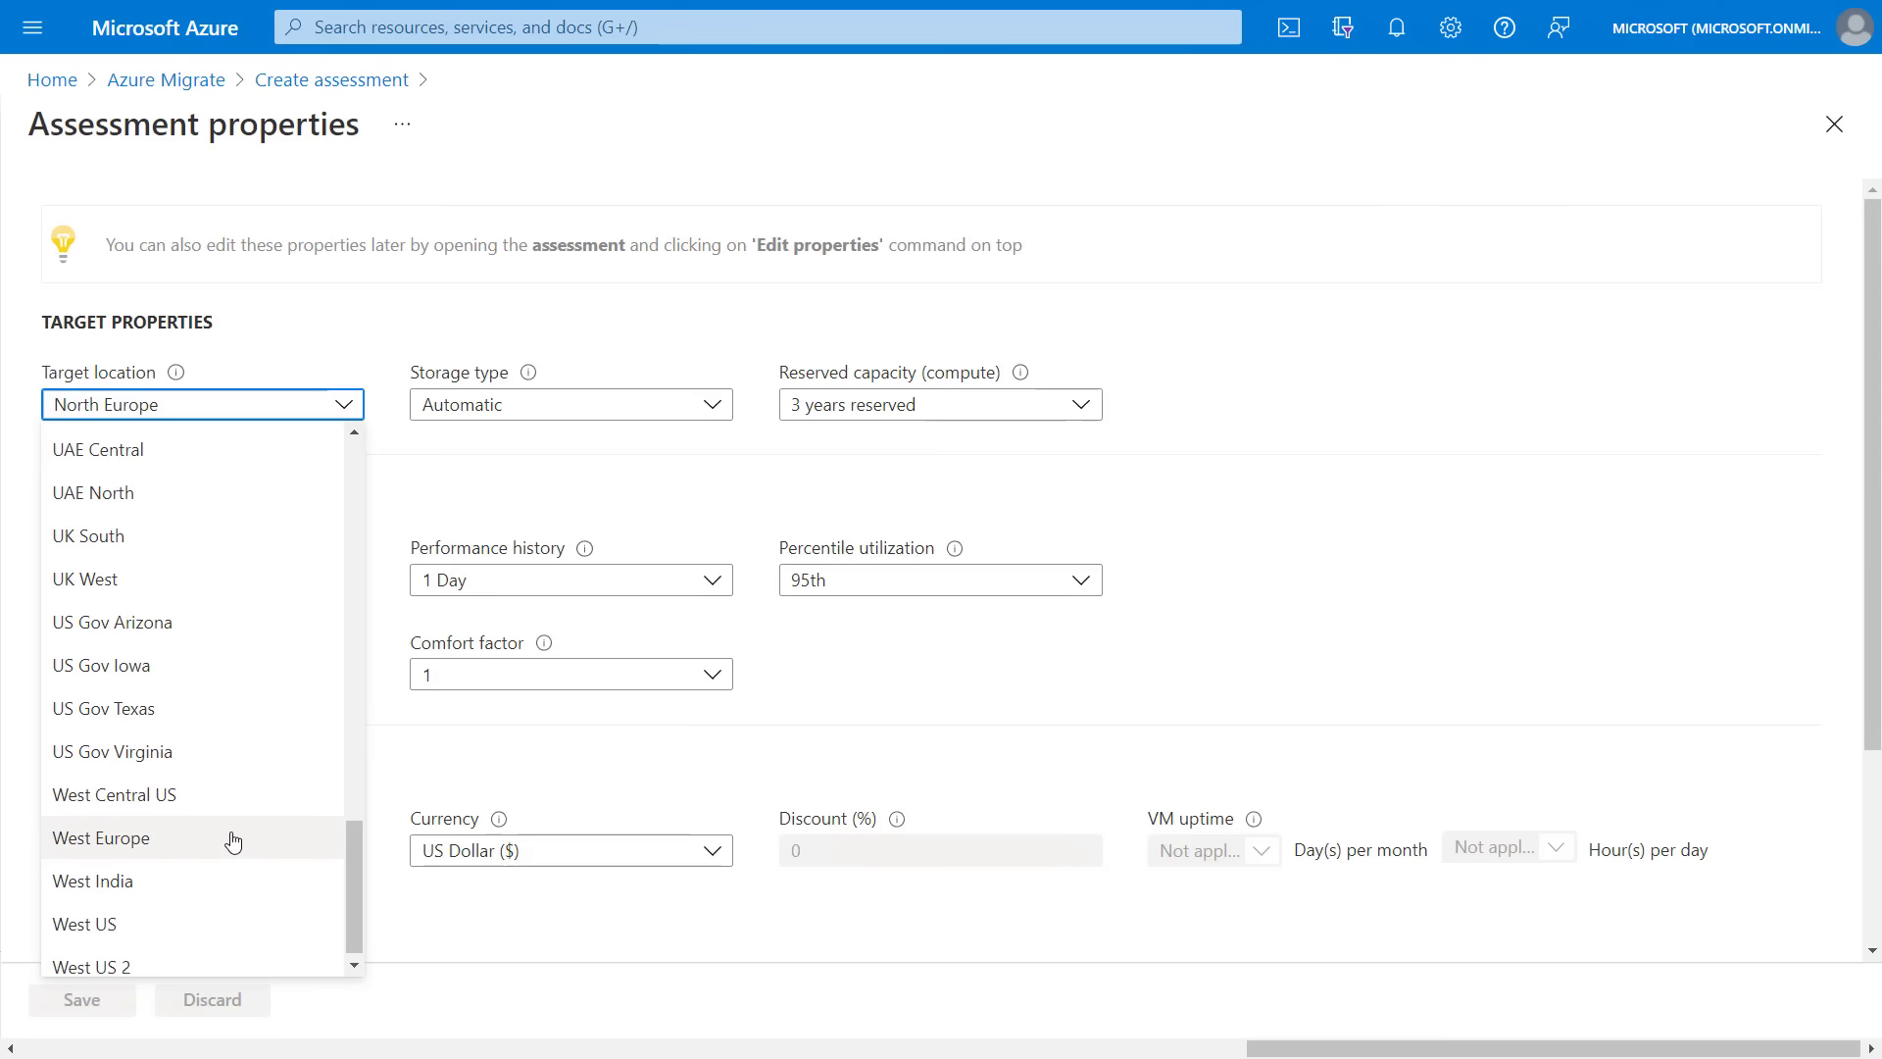
click(232, 840)
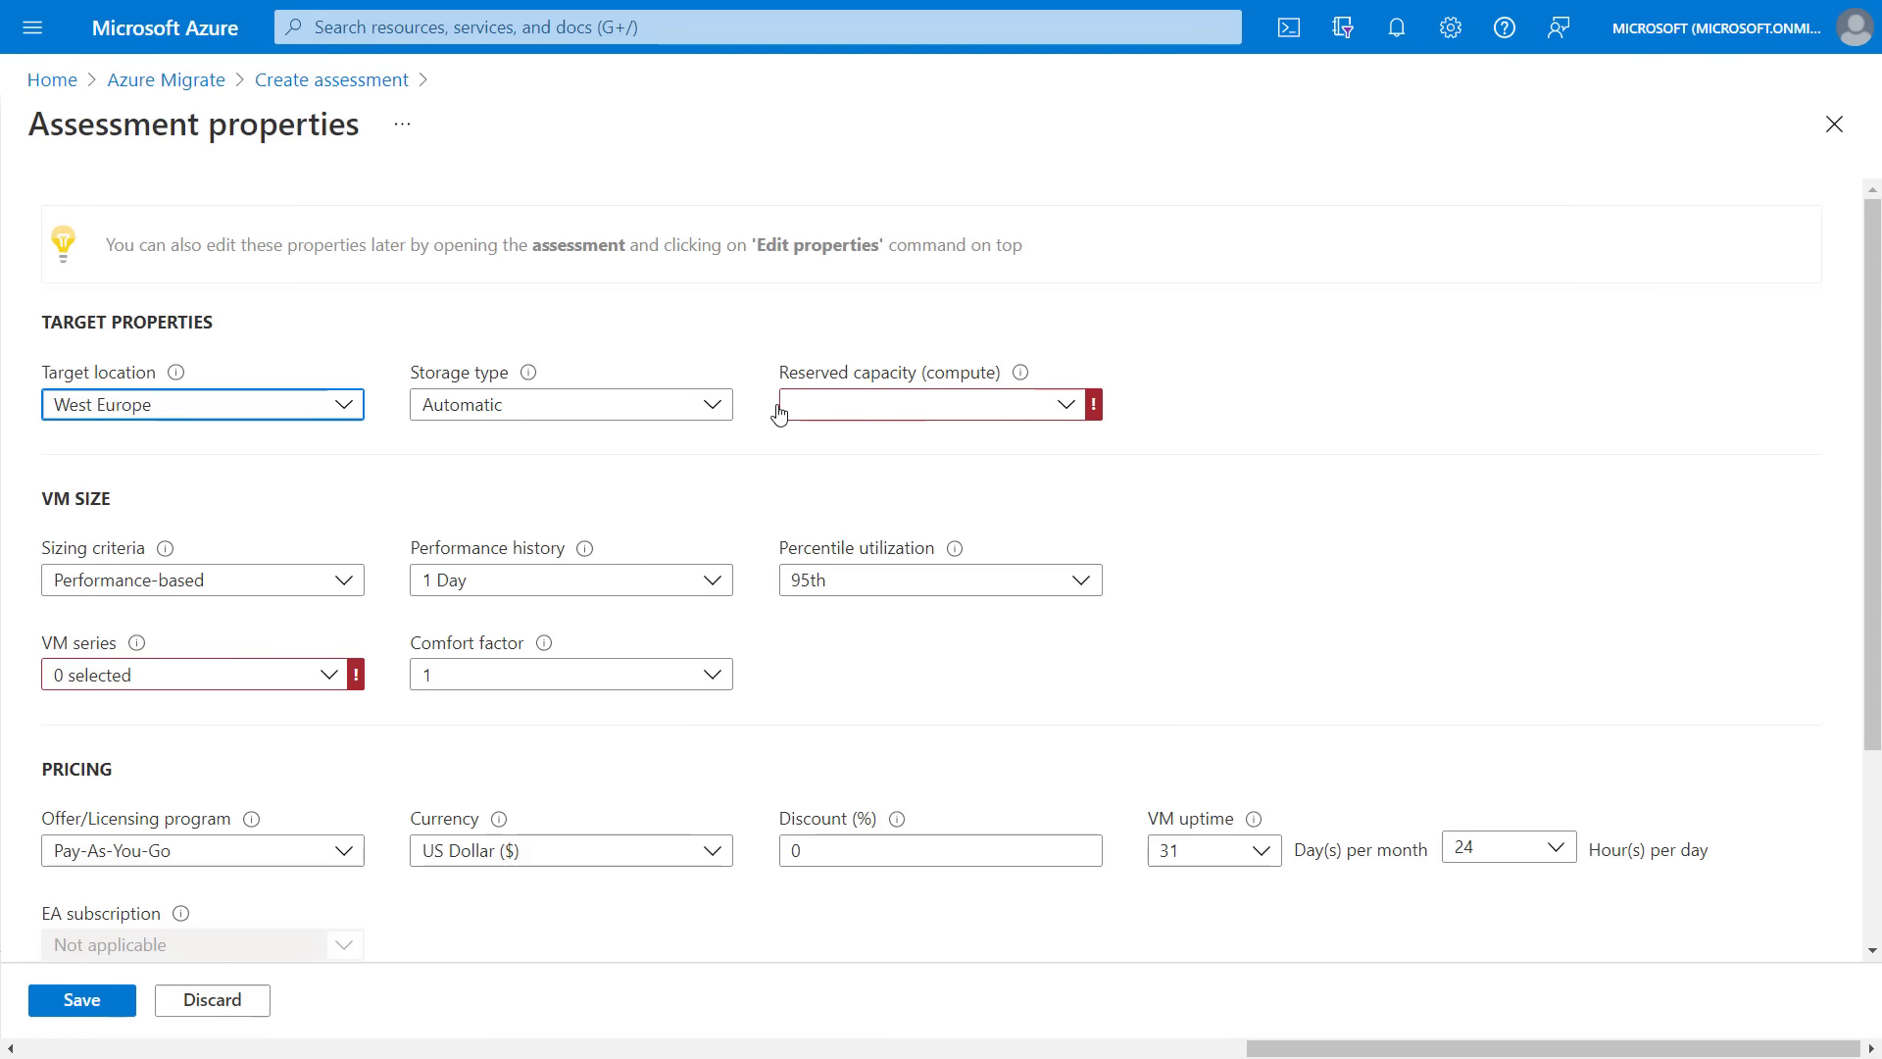
click(1075, 411)
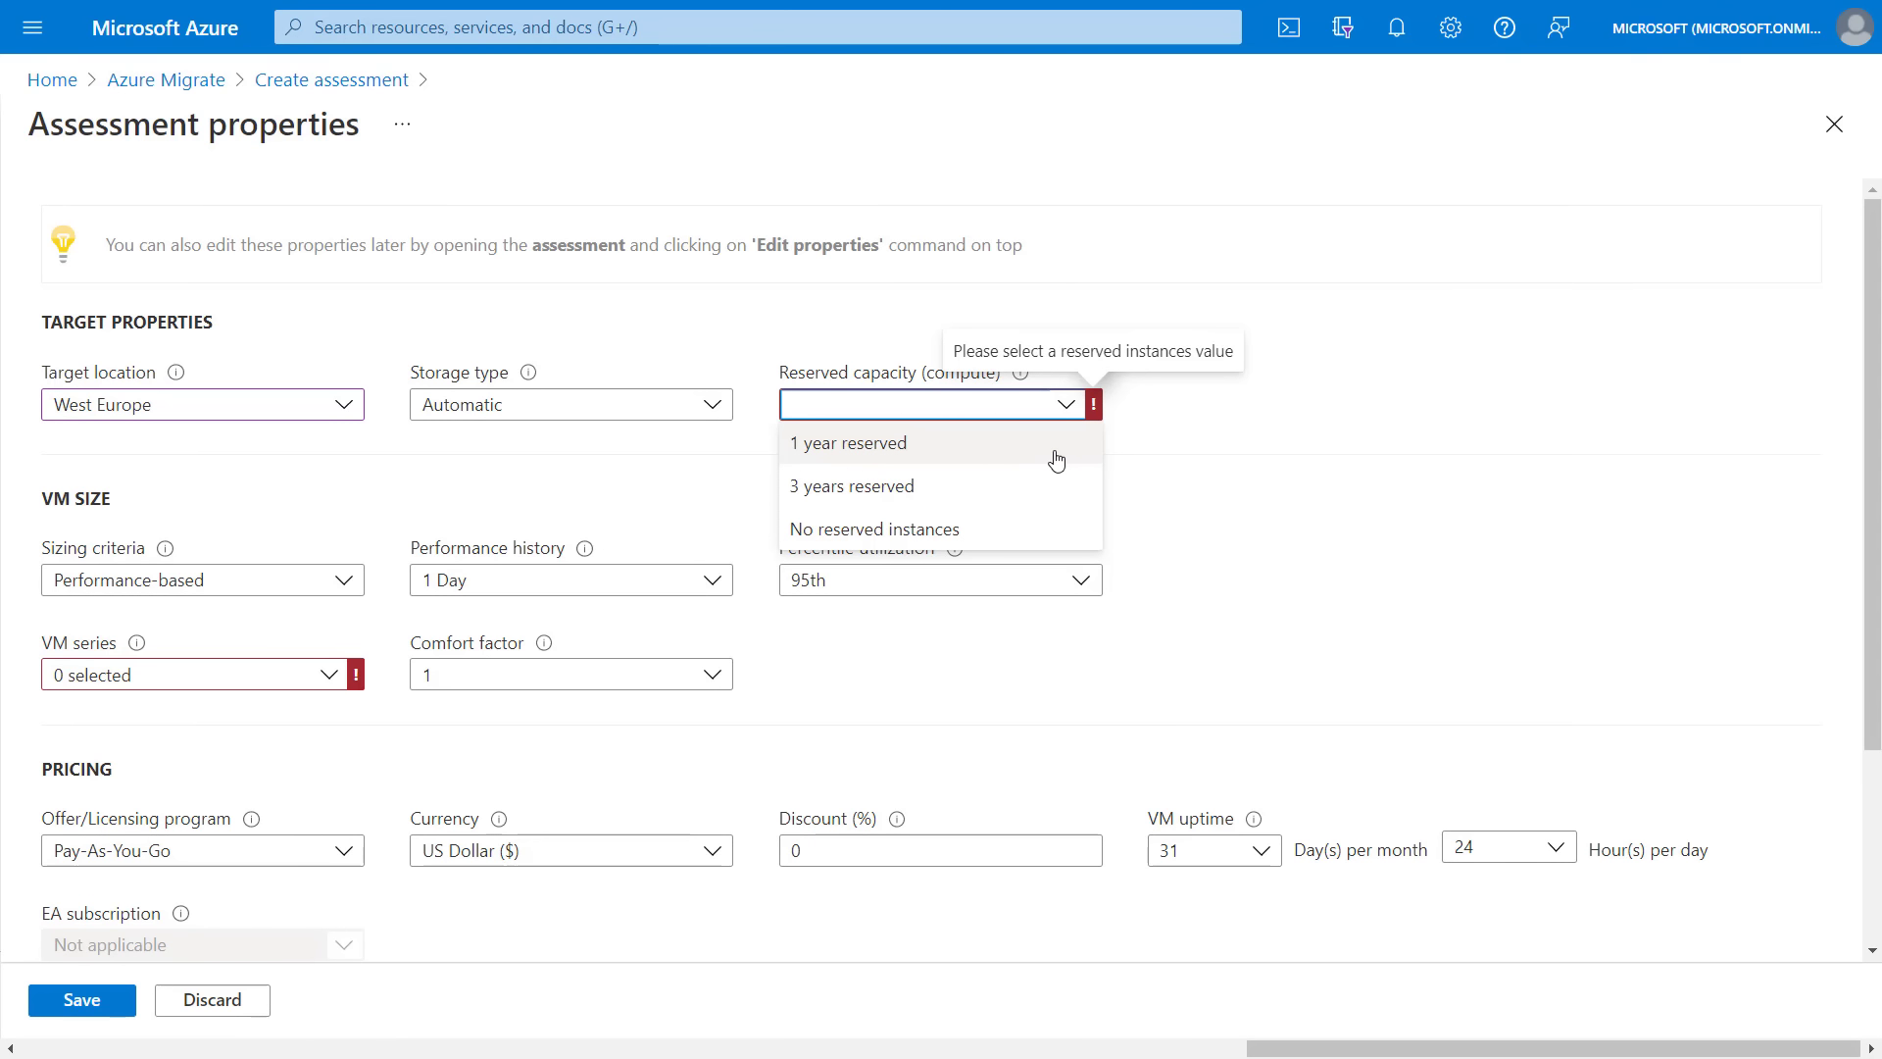
click(1026, 530)
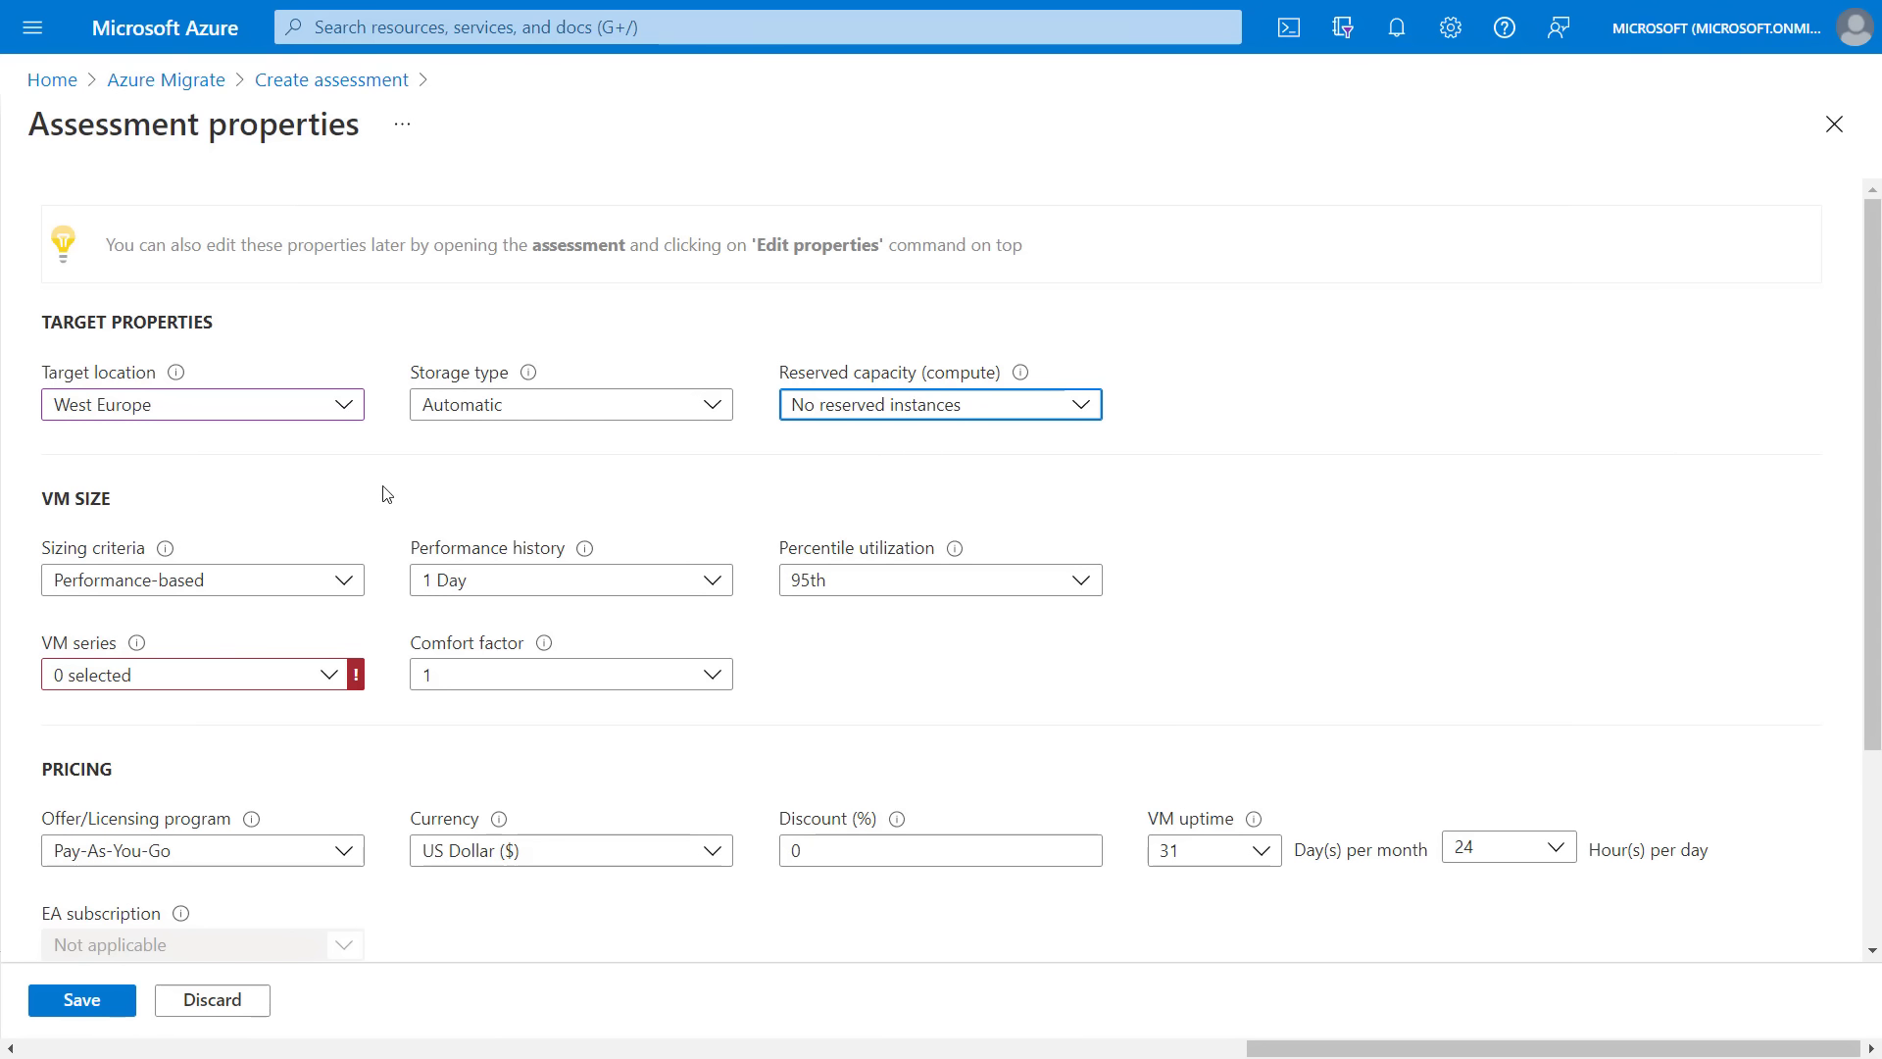
Step: Set the VM sizing criteria to Performance-based and the performance history to 1 Day
scroll(334, 535, down, 1)
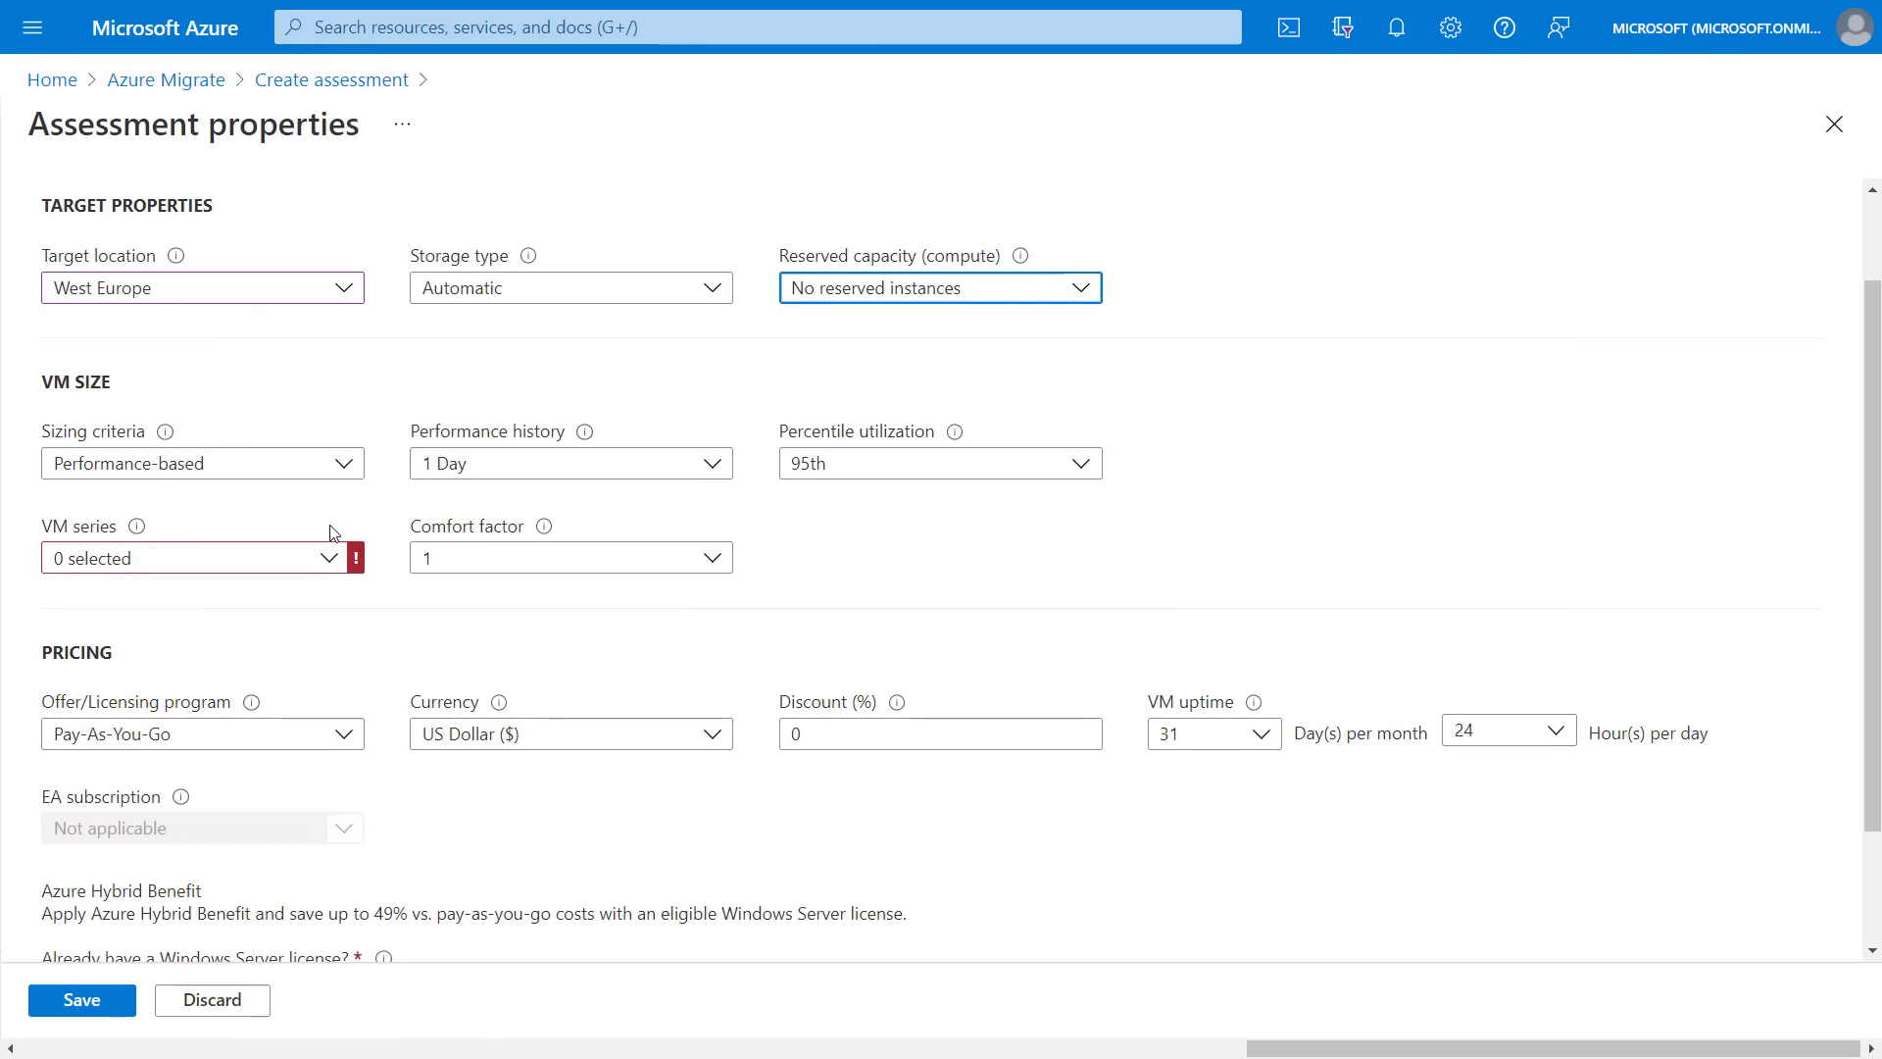
click(349, 471)
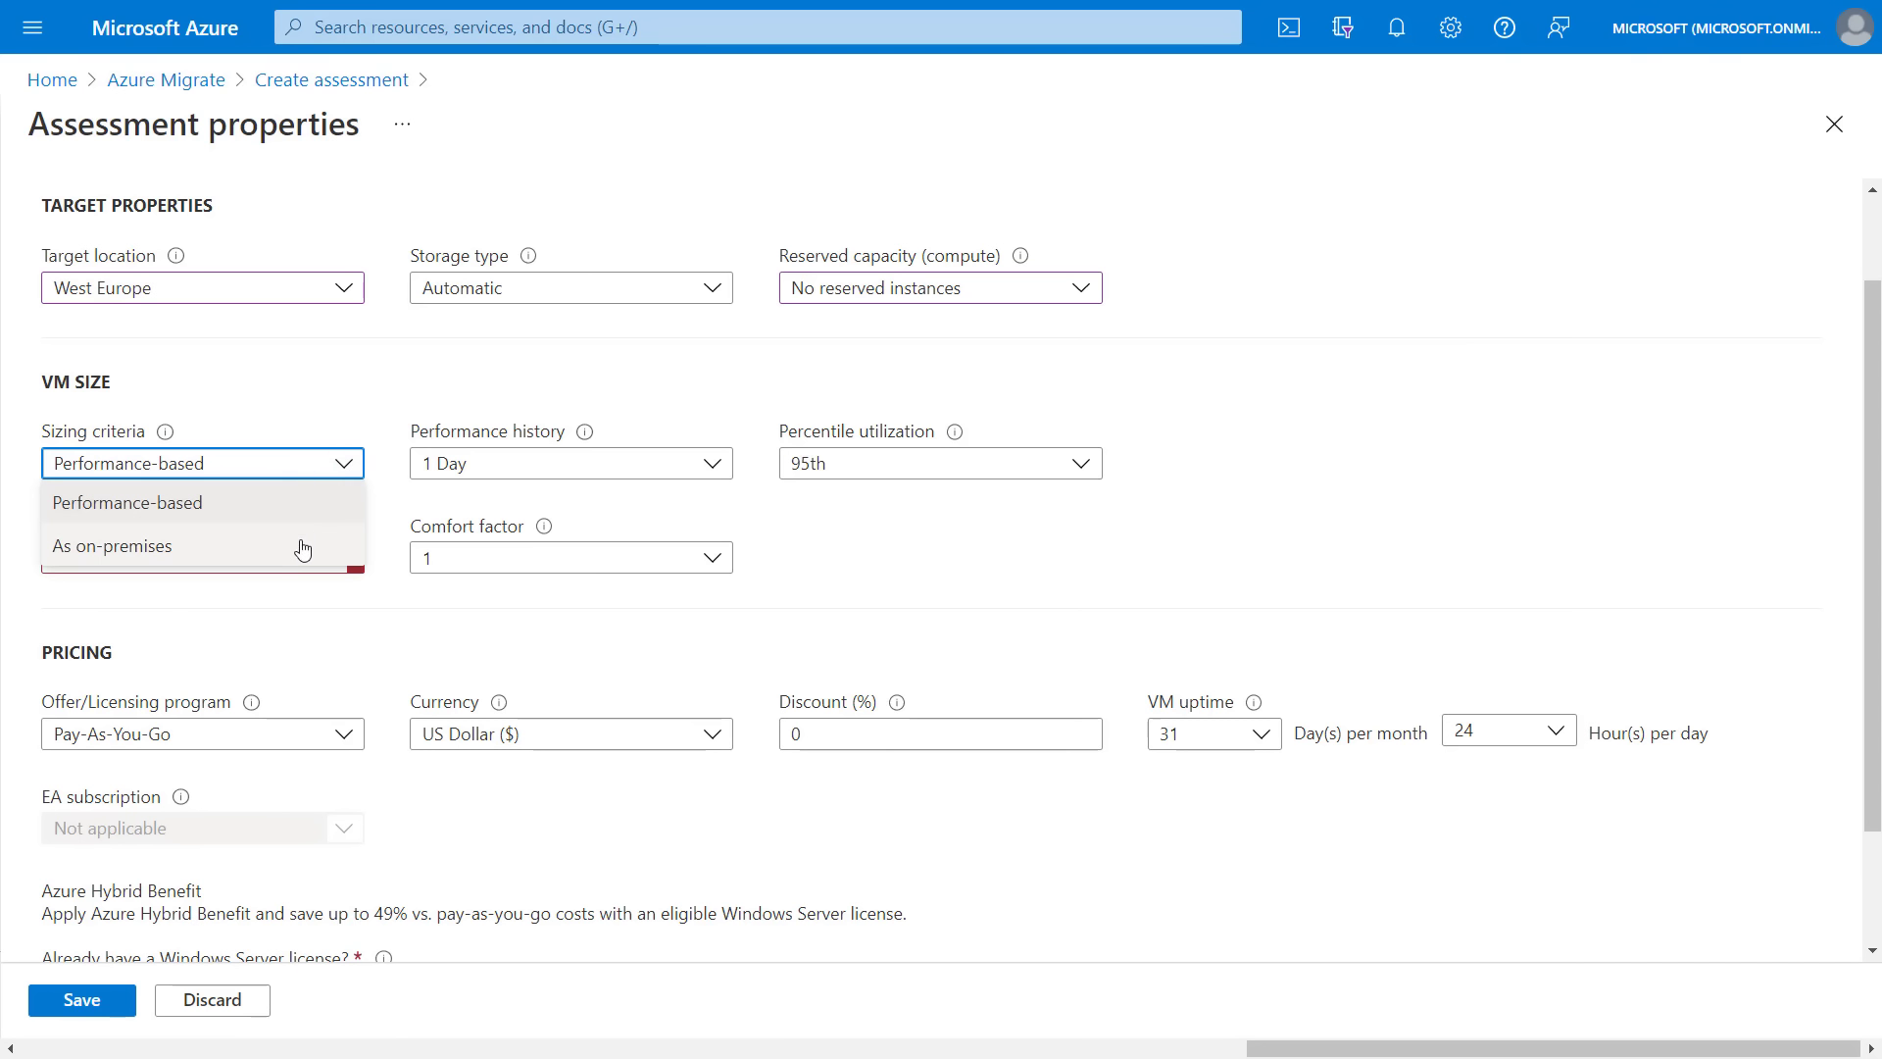
click(306, 505)
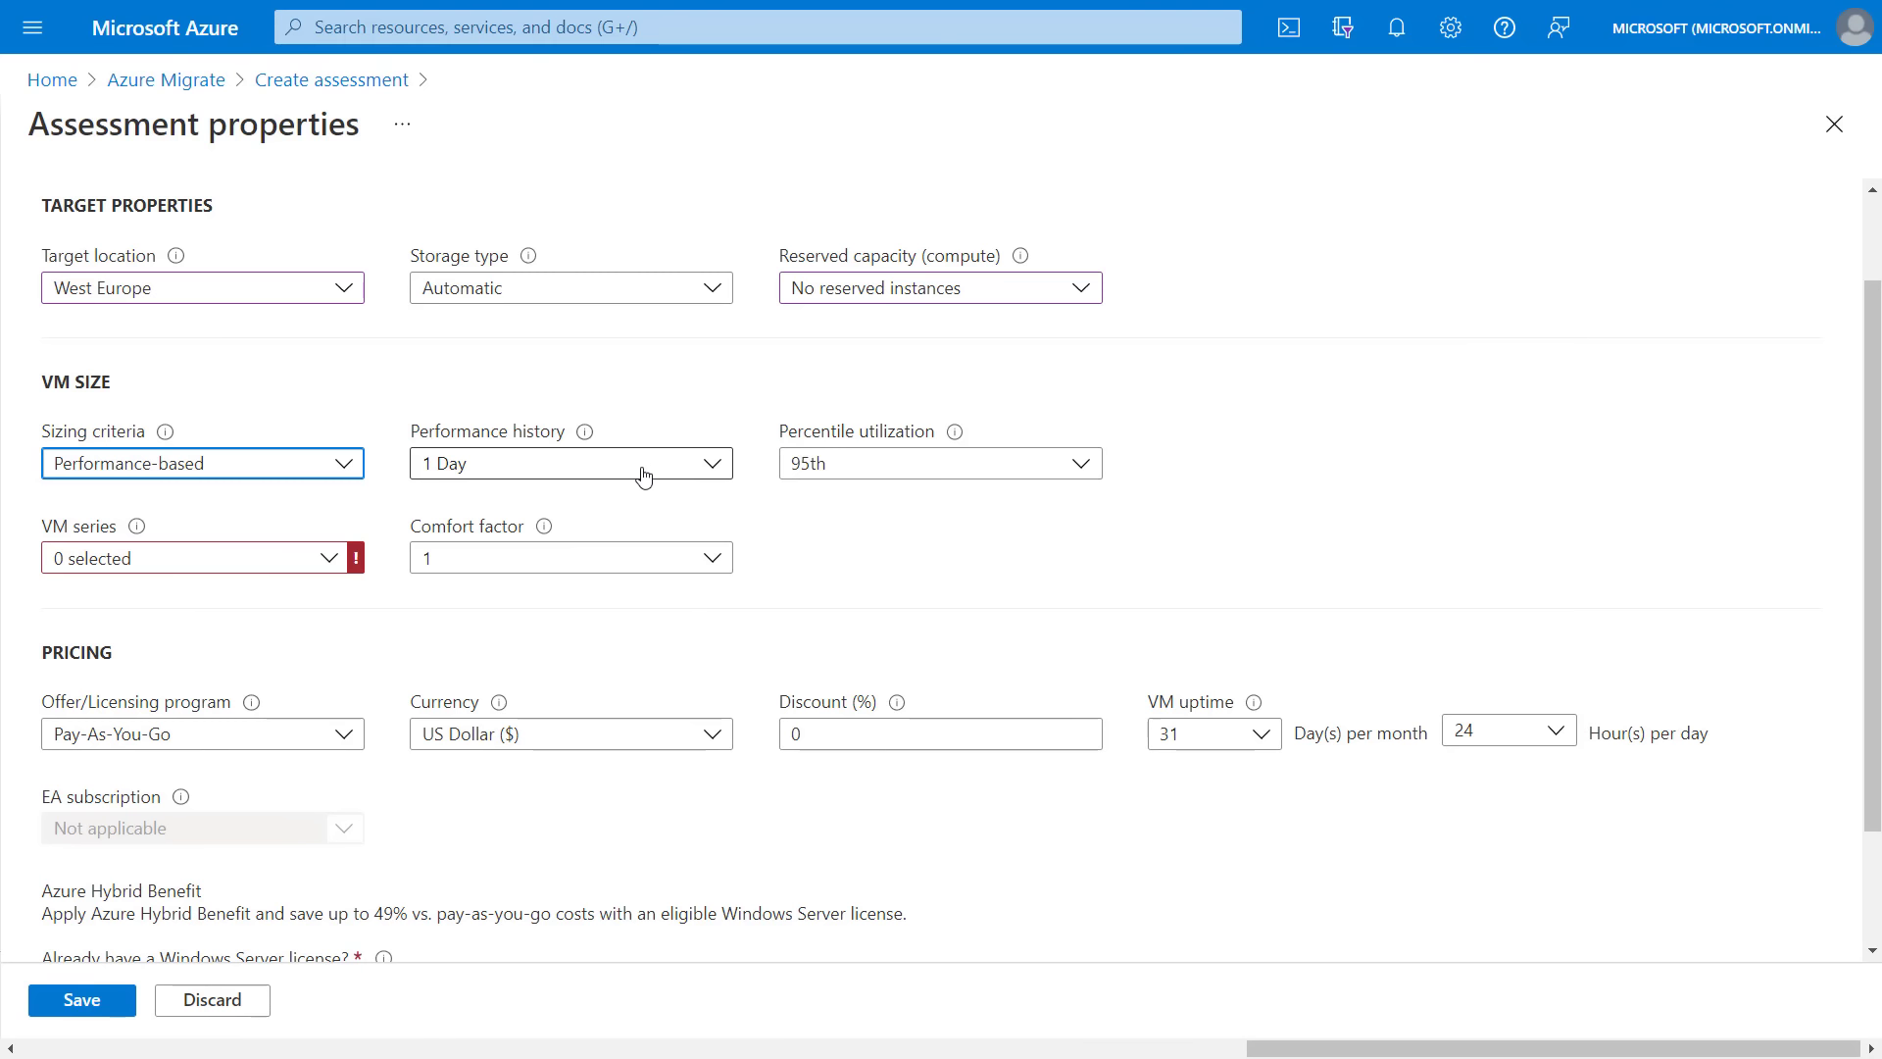
click(716, 465)
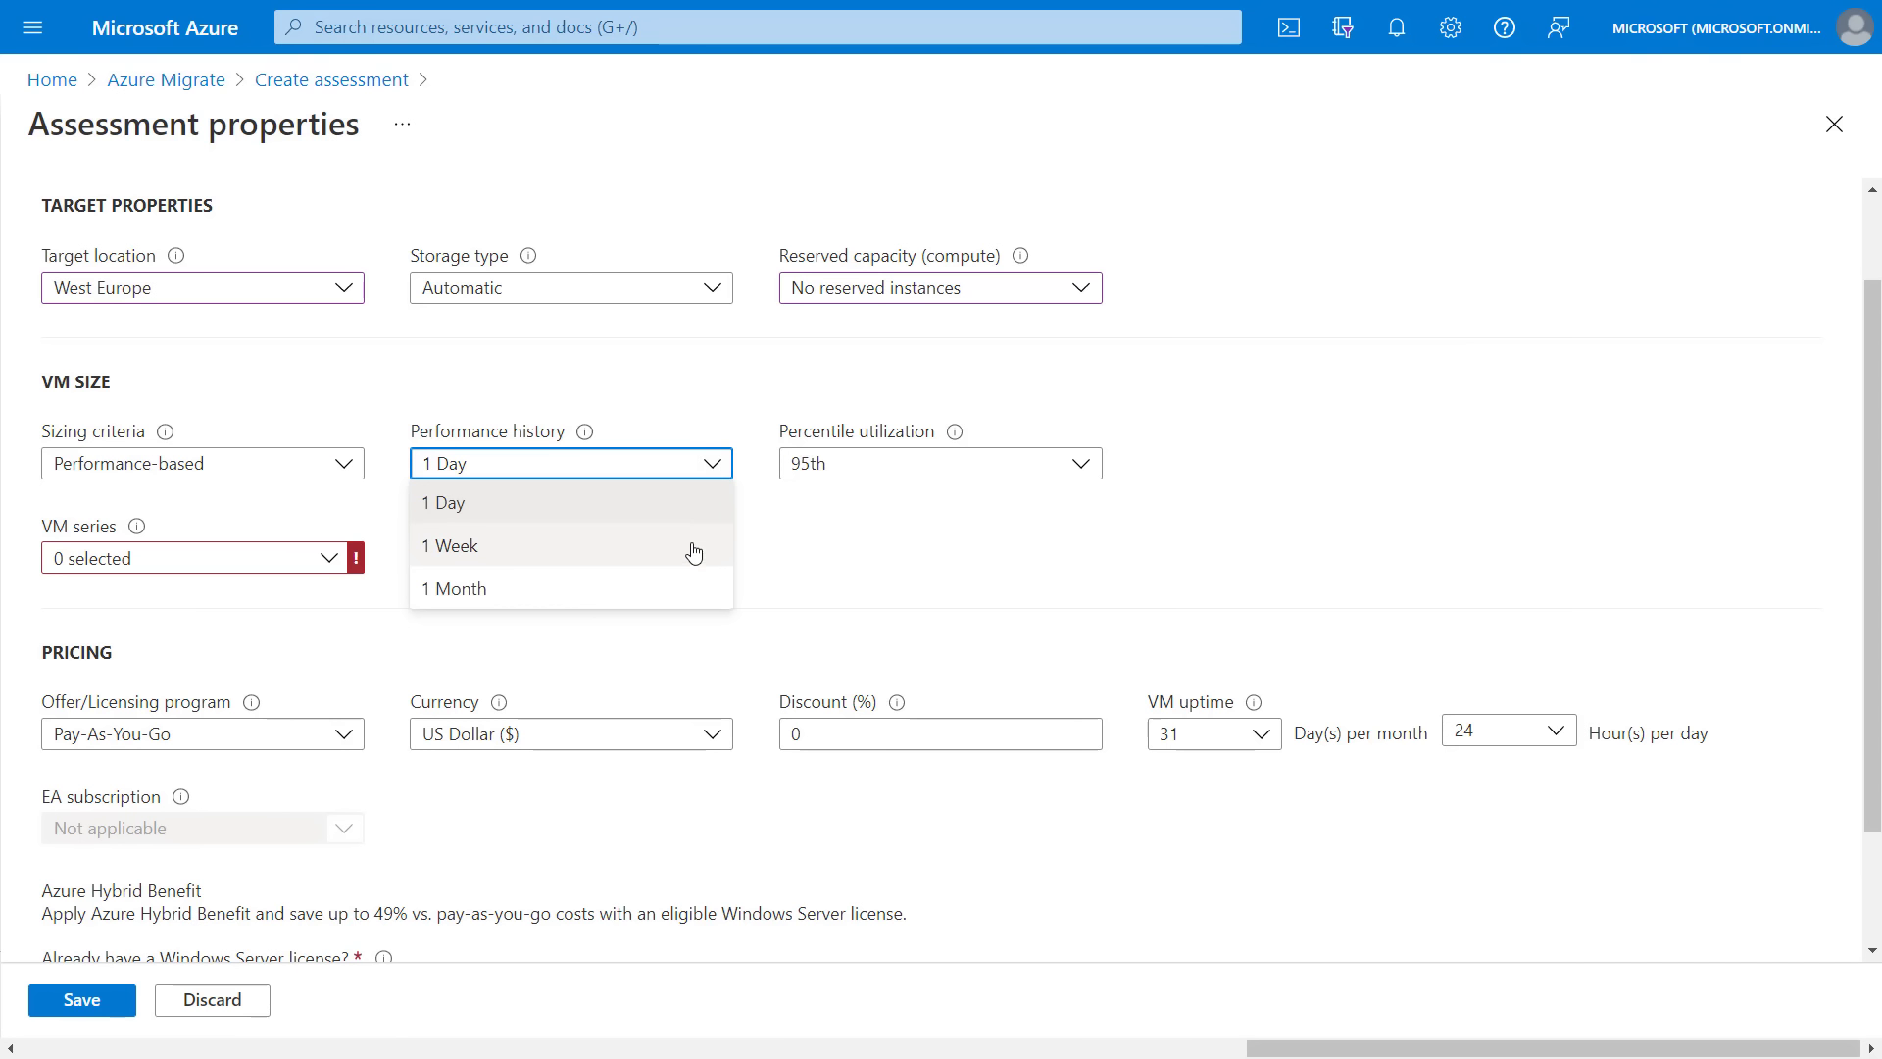
click(688, 503)
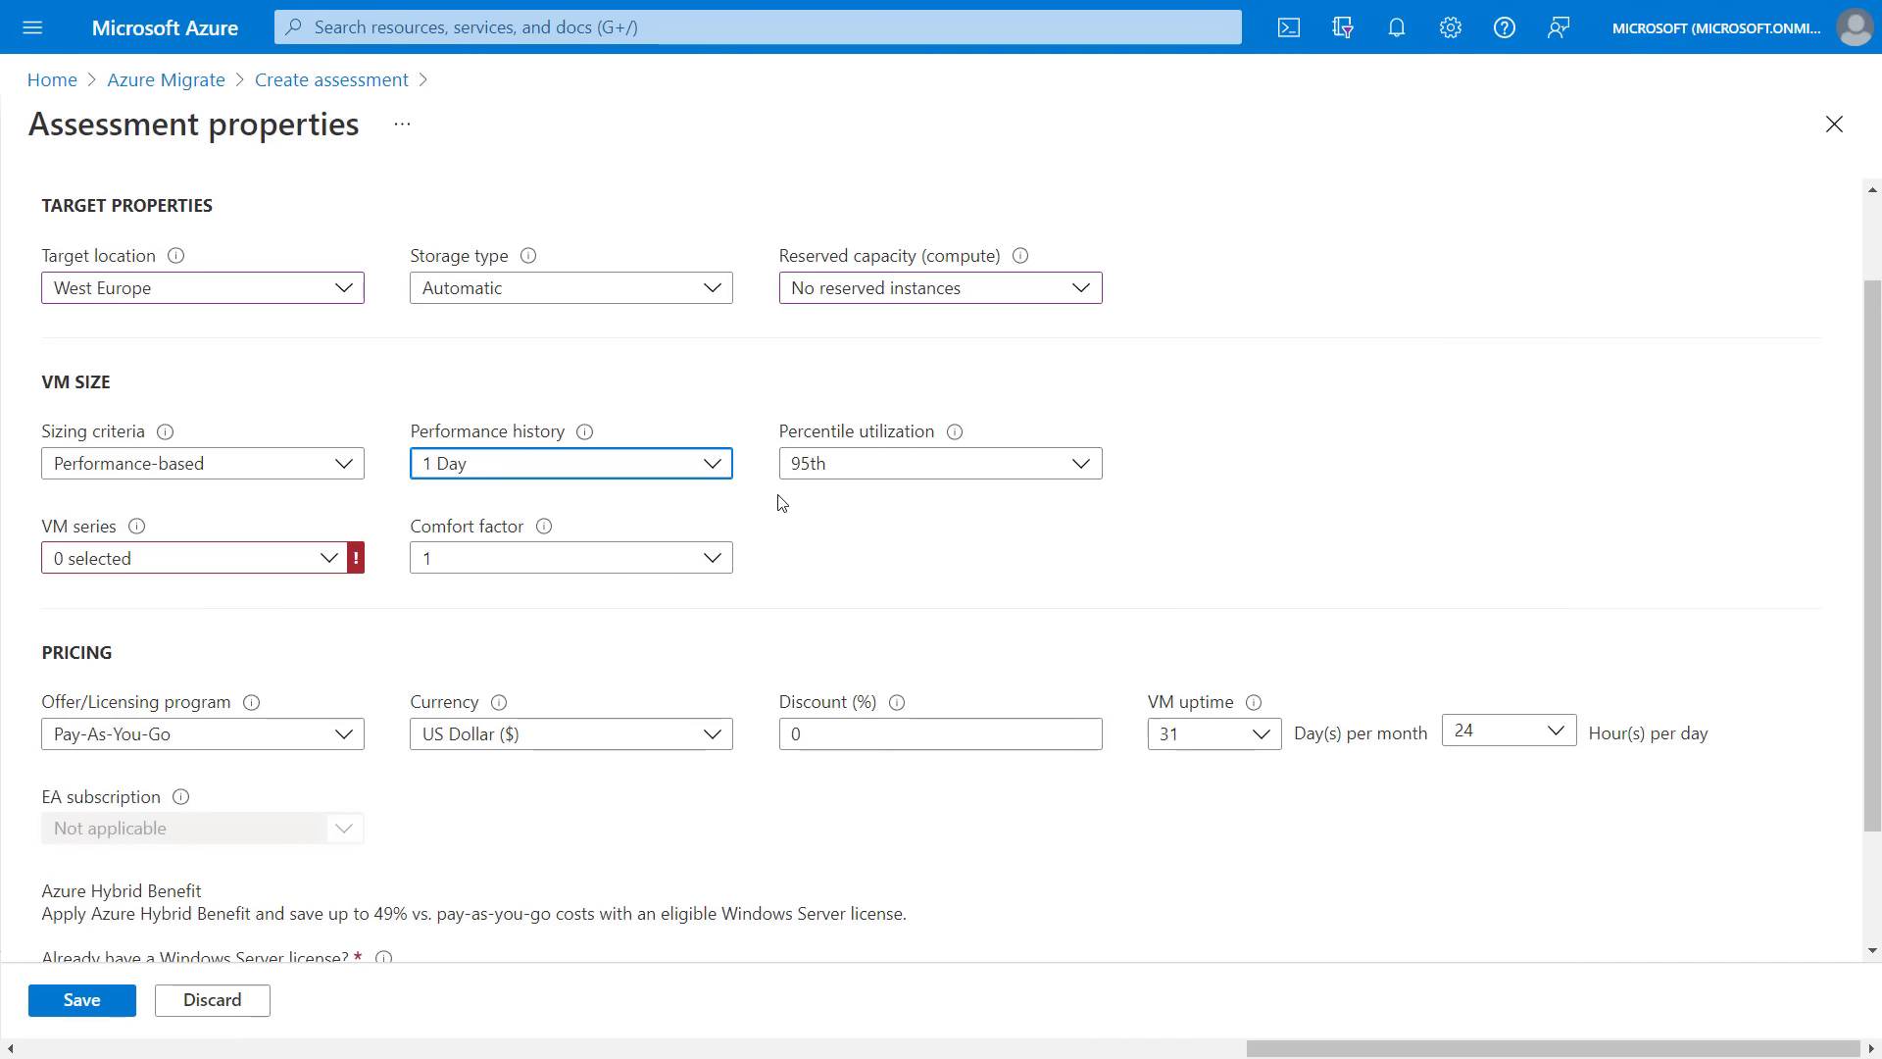
Step: Include all VM series in the VM size settings and set the comfort factor to 1.1x
click(328, 559)
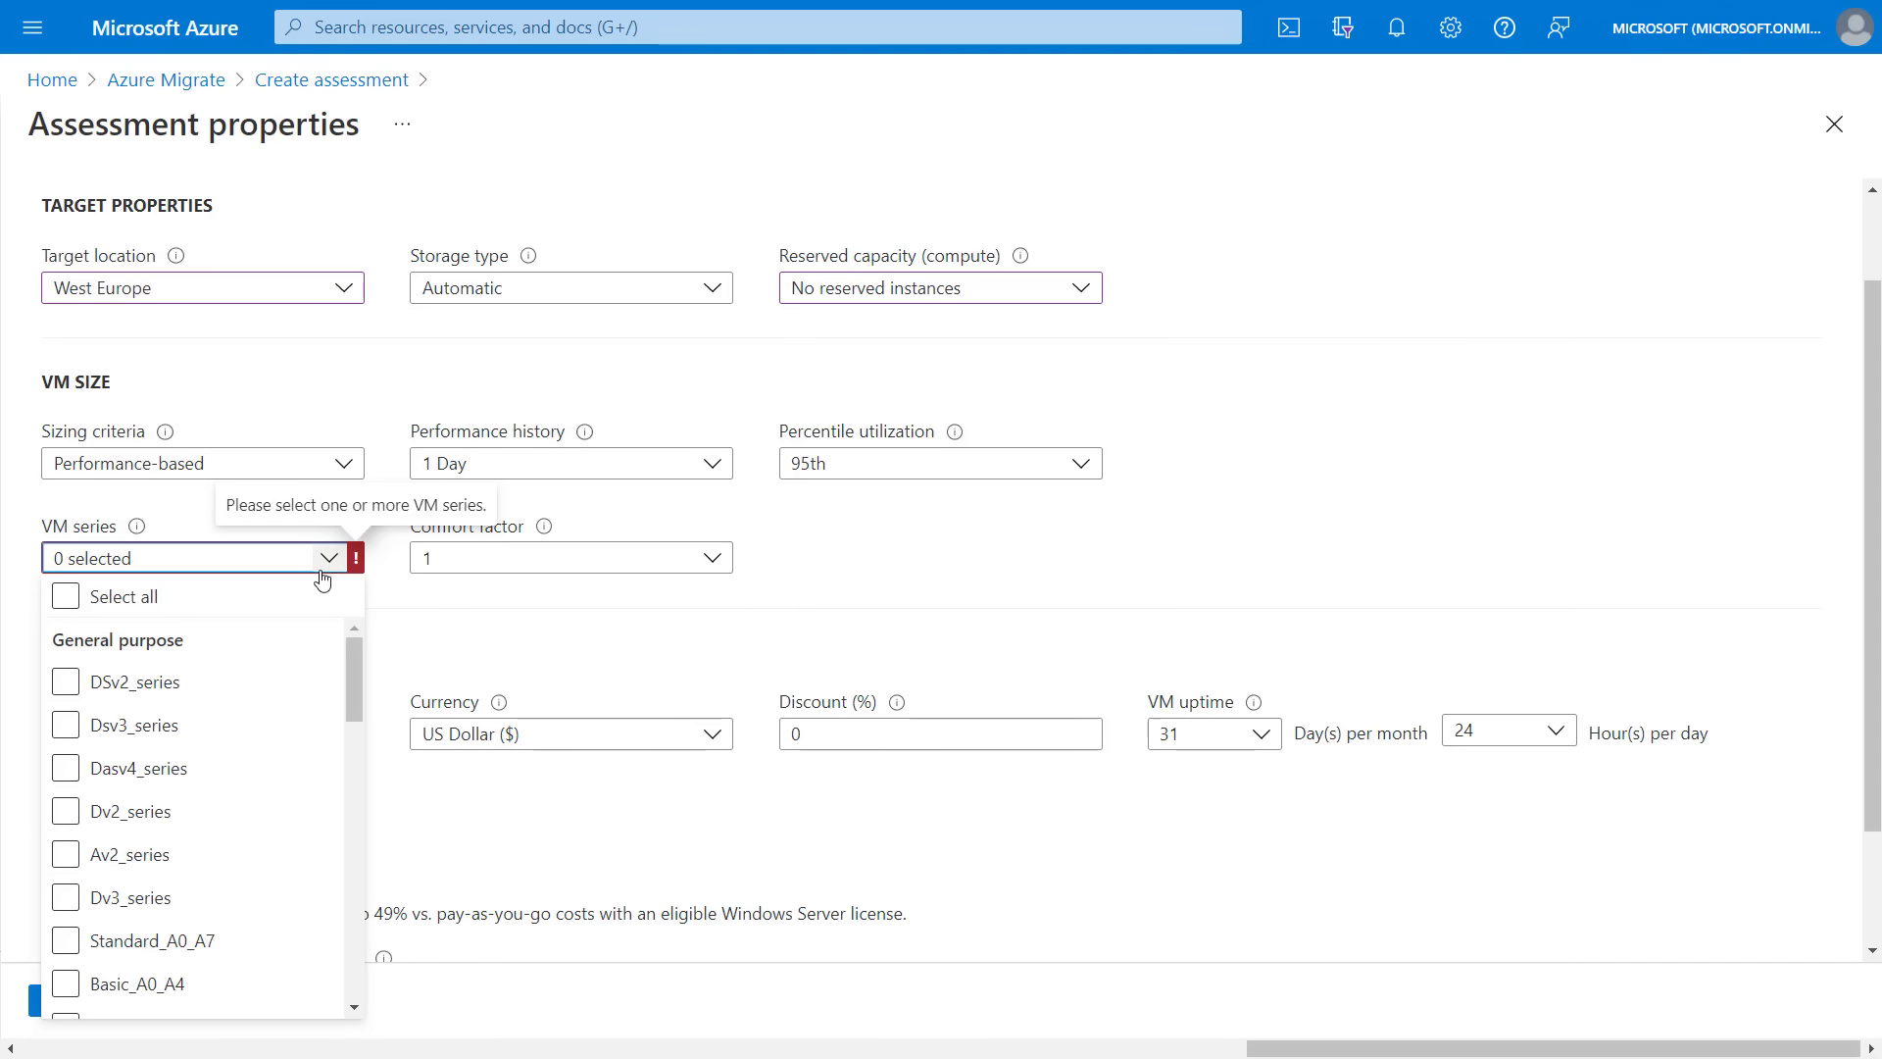
click(65, 596)
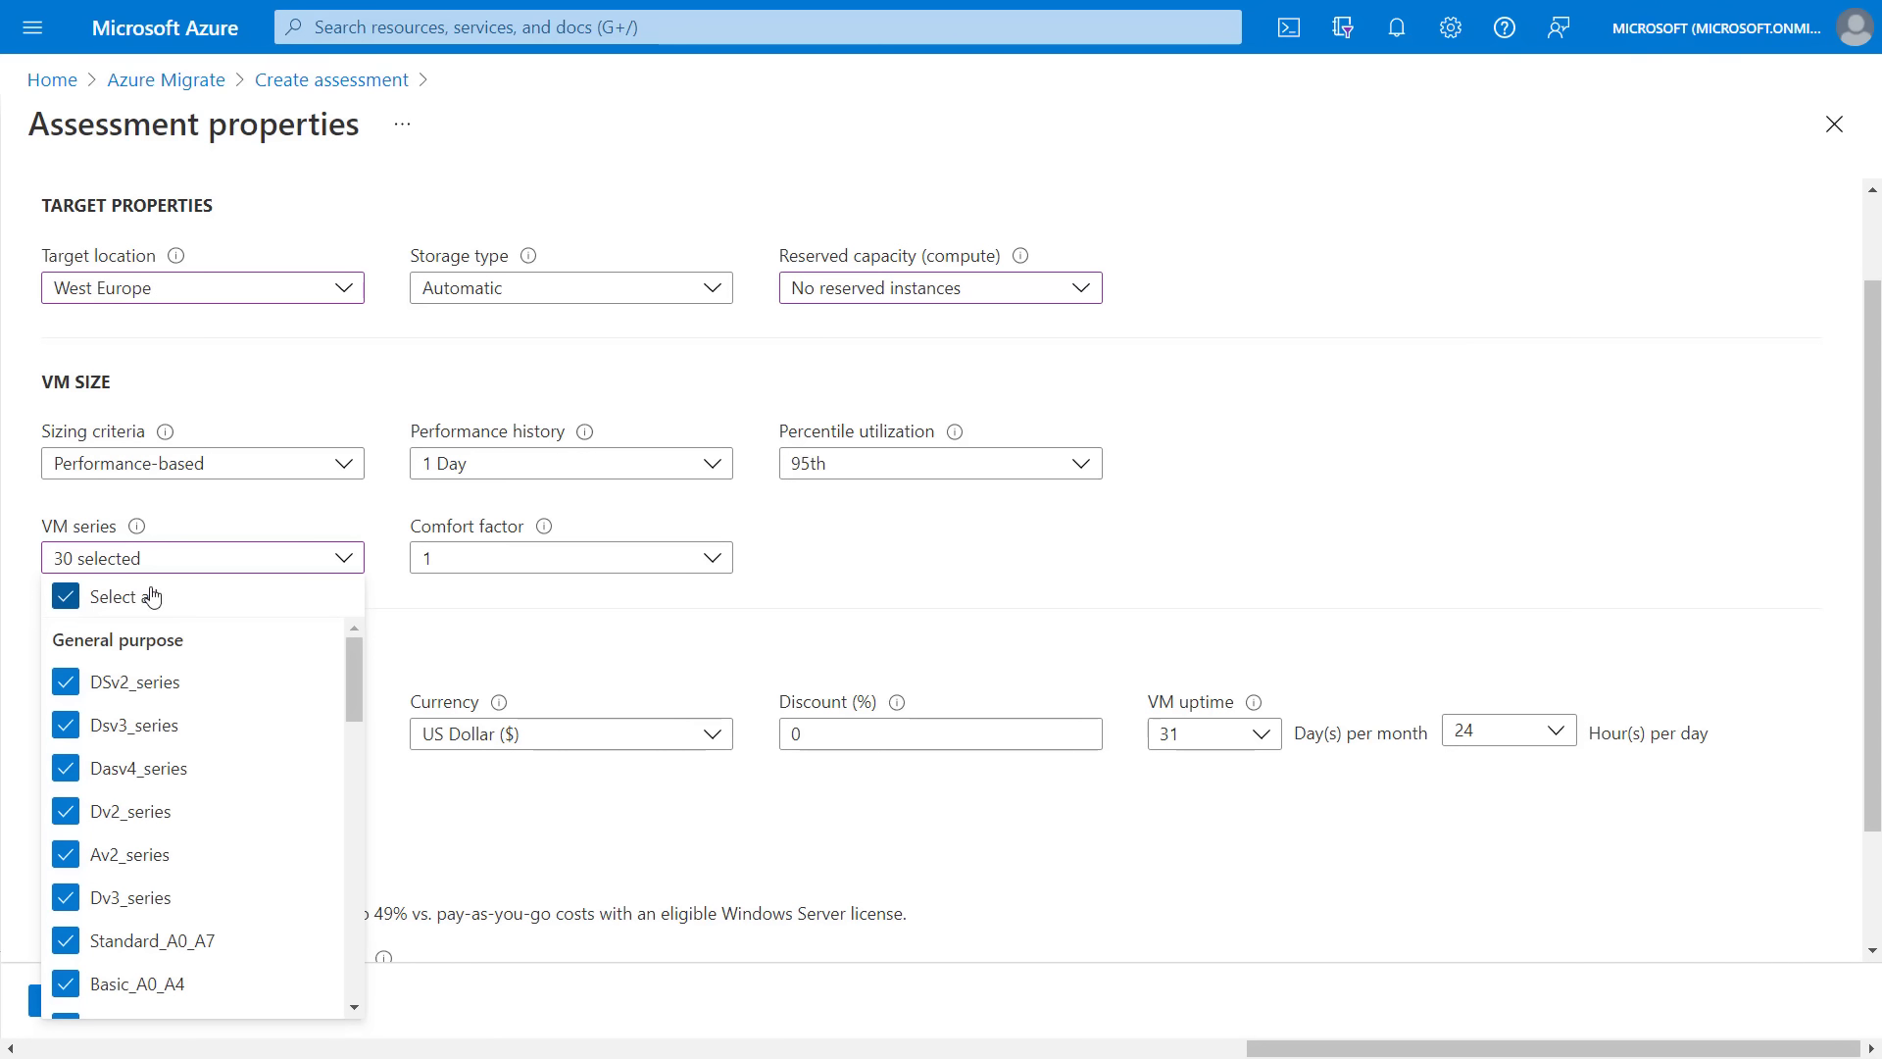
click(480, 622)
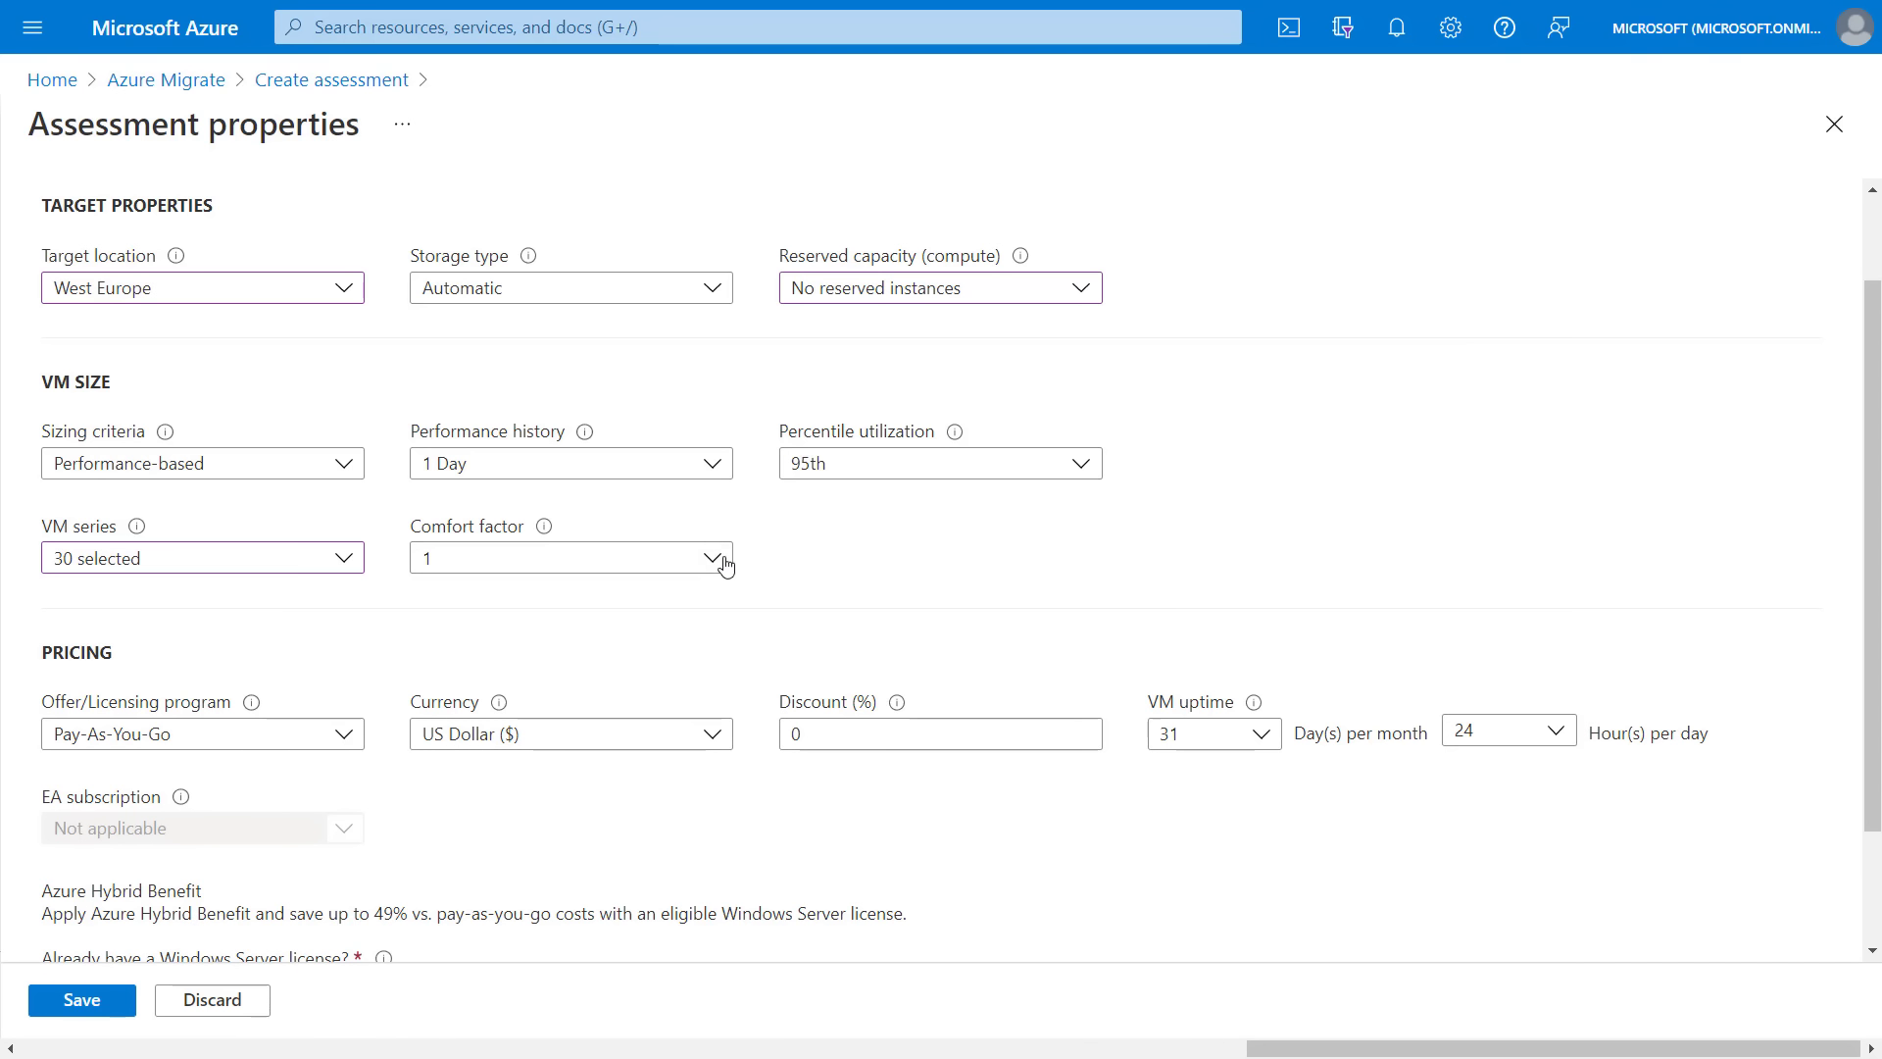
scroll(802, 563, down, 1)
click(711, 441)
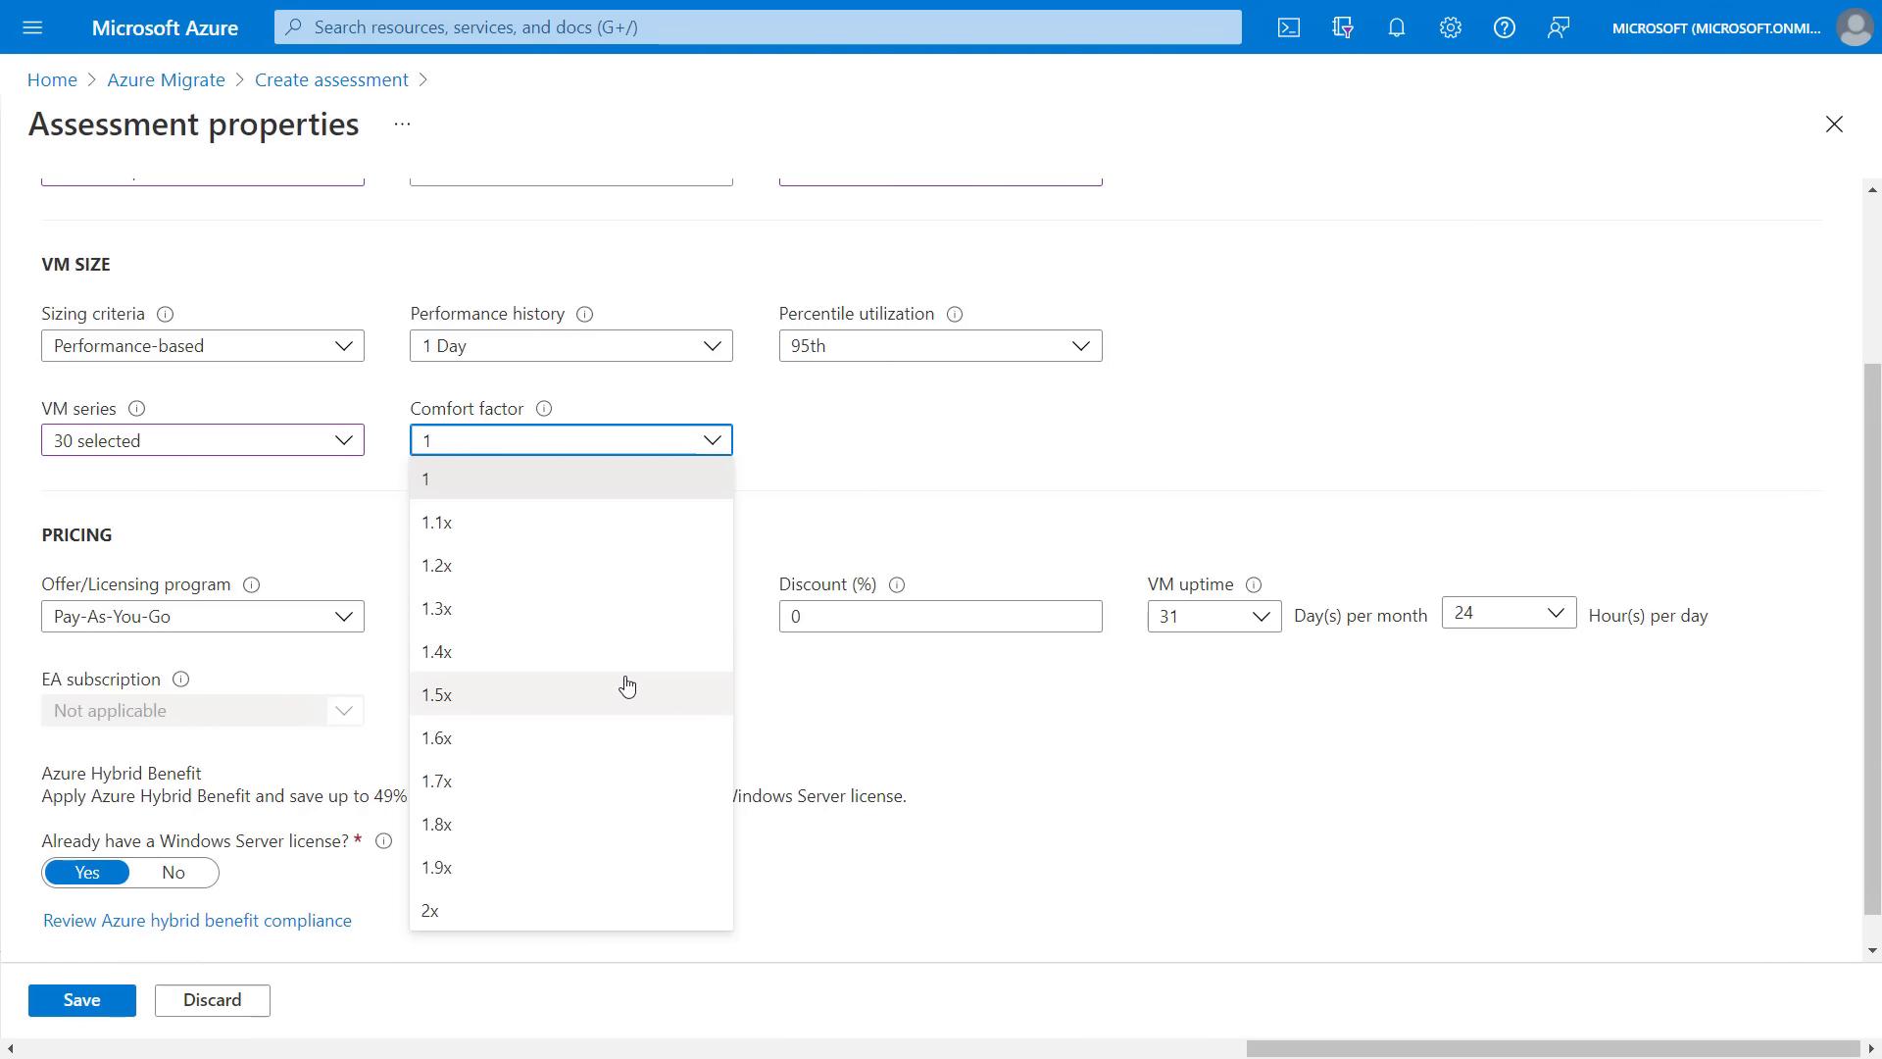
click(610, 524)
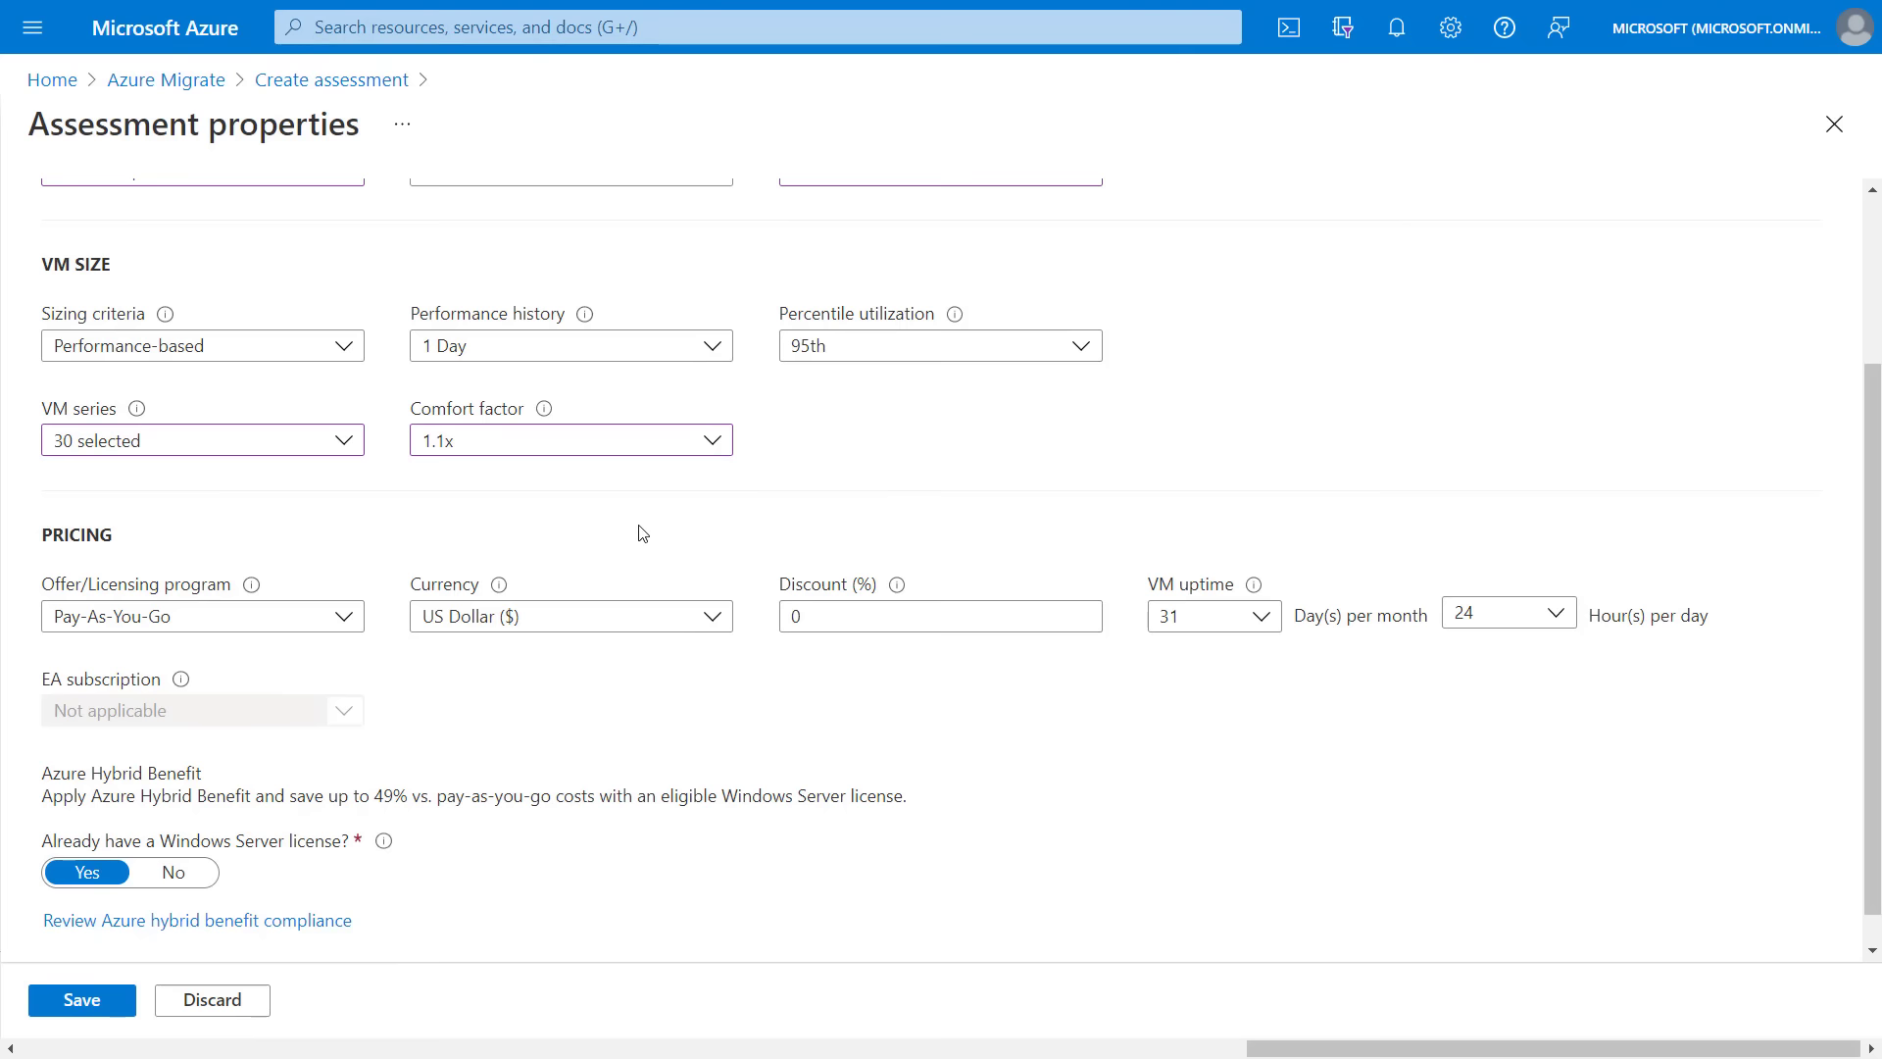
Step: Set the offer/licensing program to Pay-As-You-Go and save the assessment properties
scroll(542, 624, down, 1)
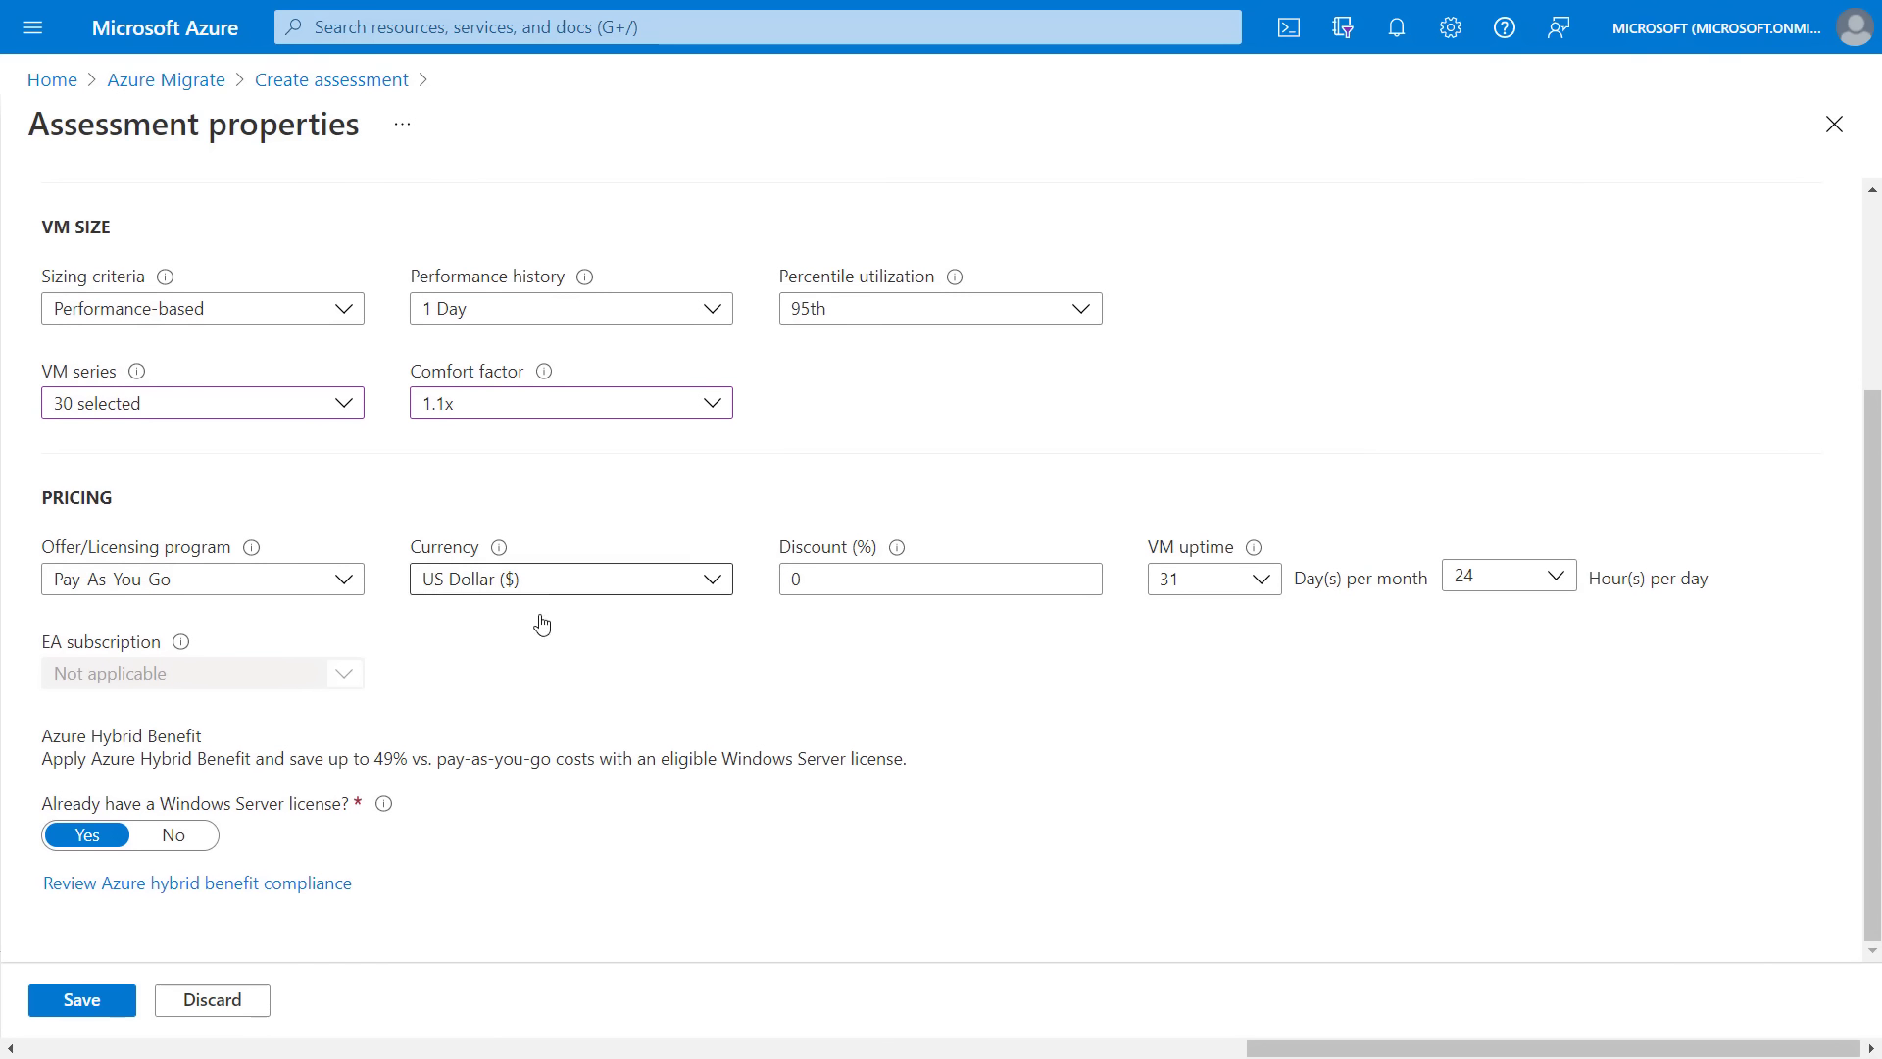
click(345, 582)
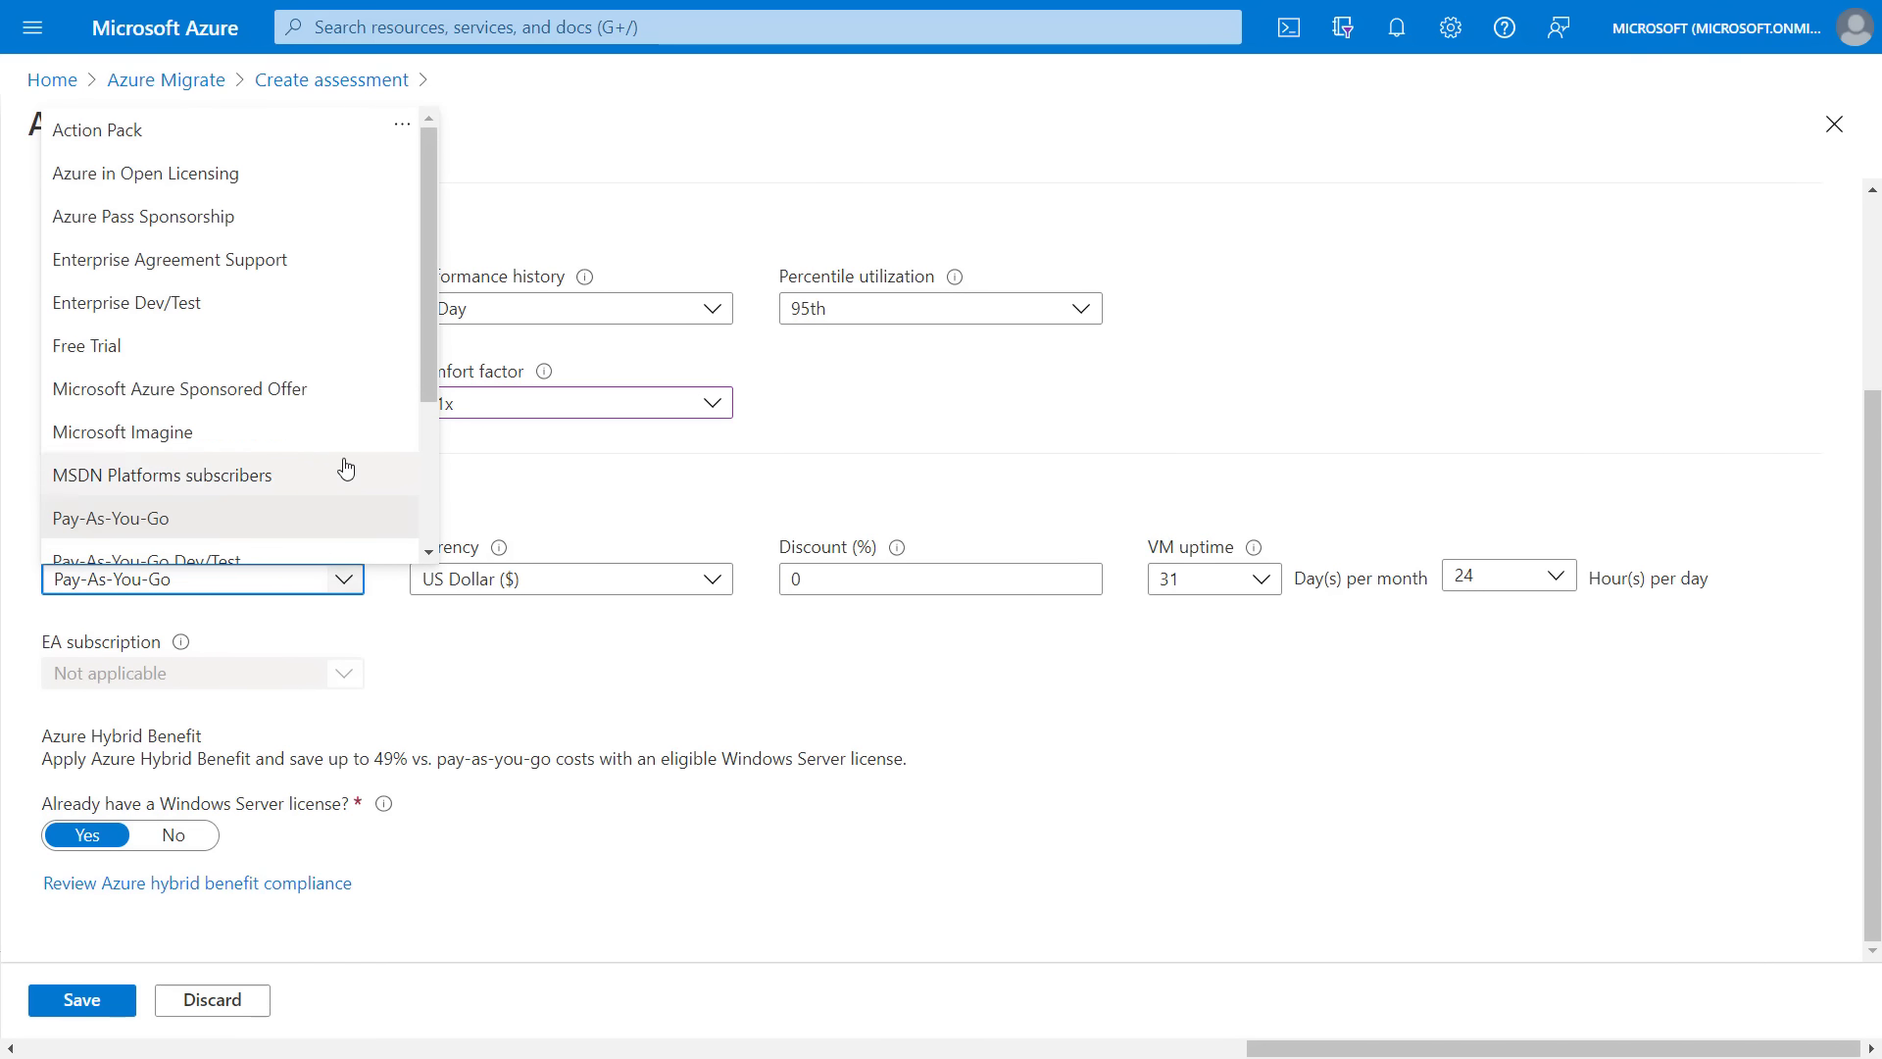
scroll(341, 445, down, 3)
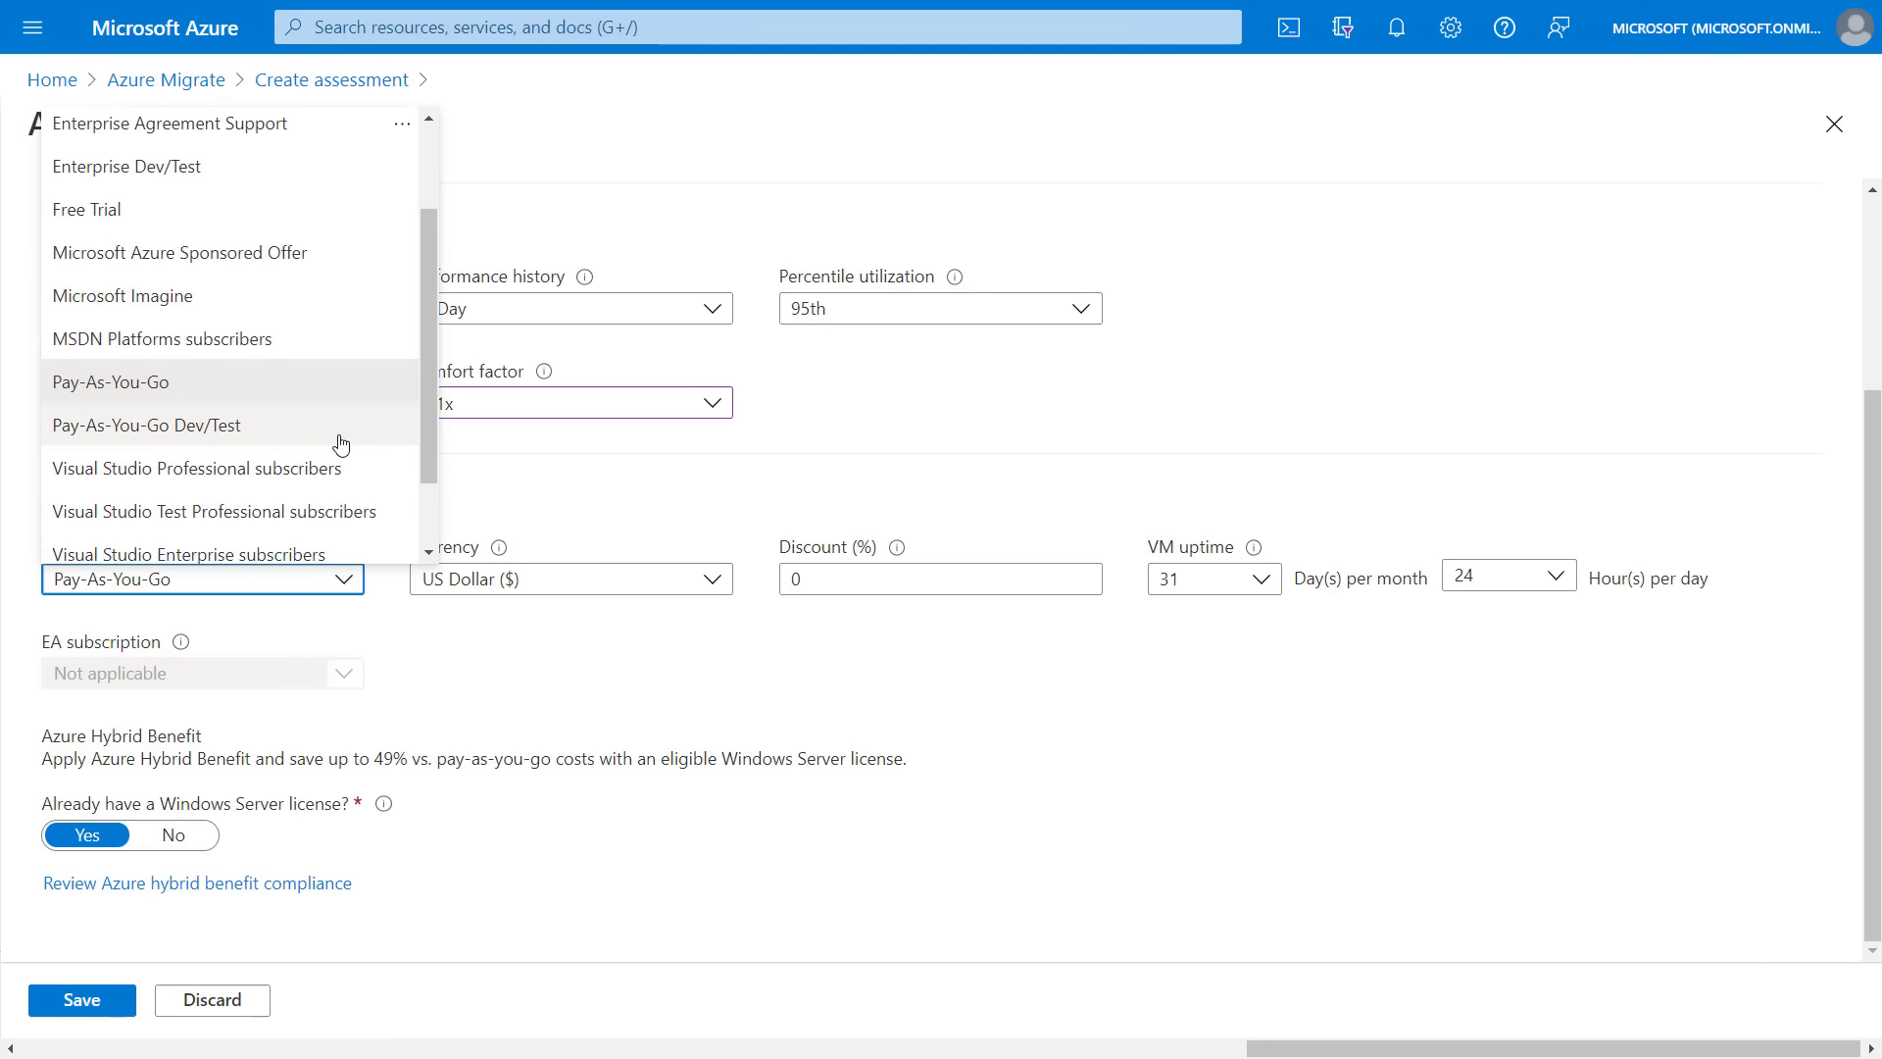
scroll(341, 445, up, 3)
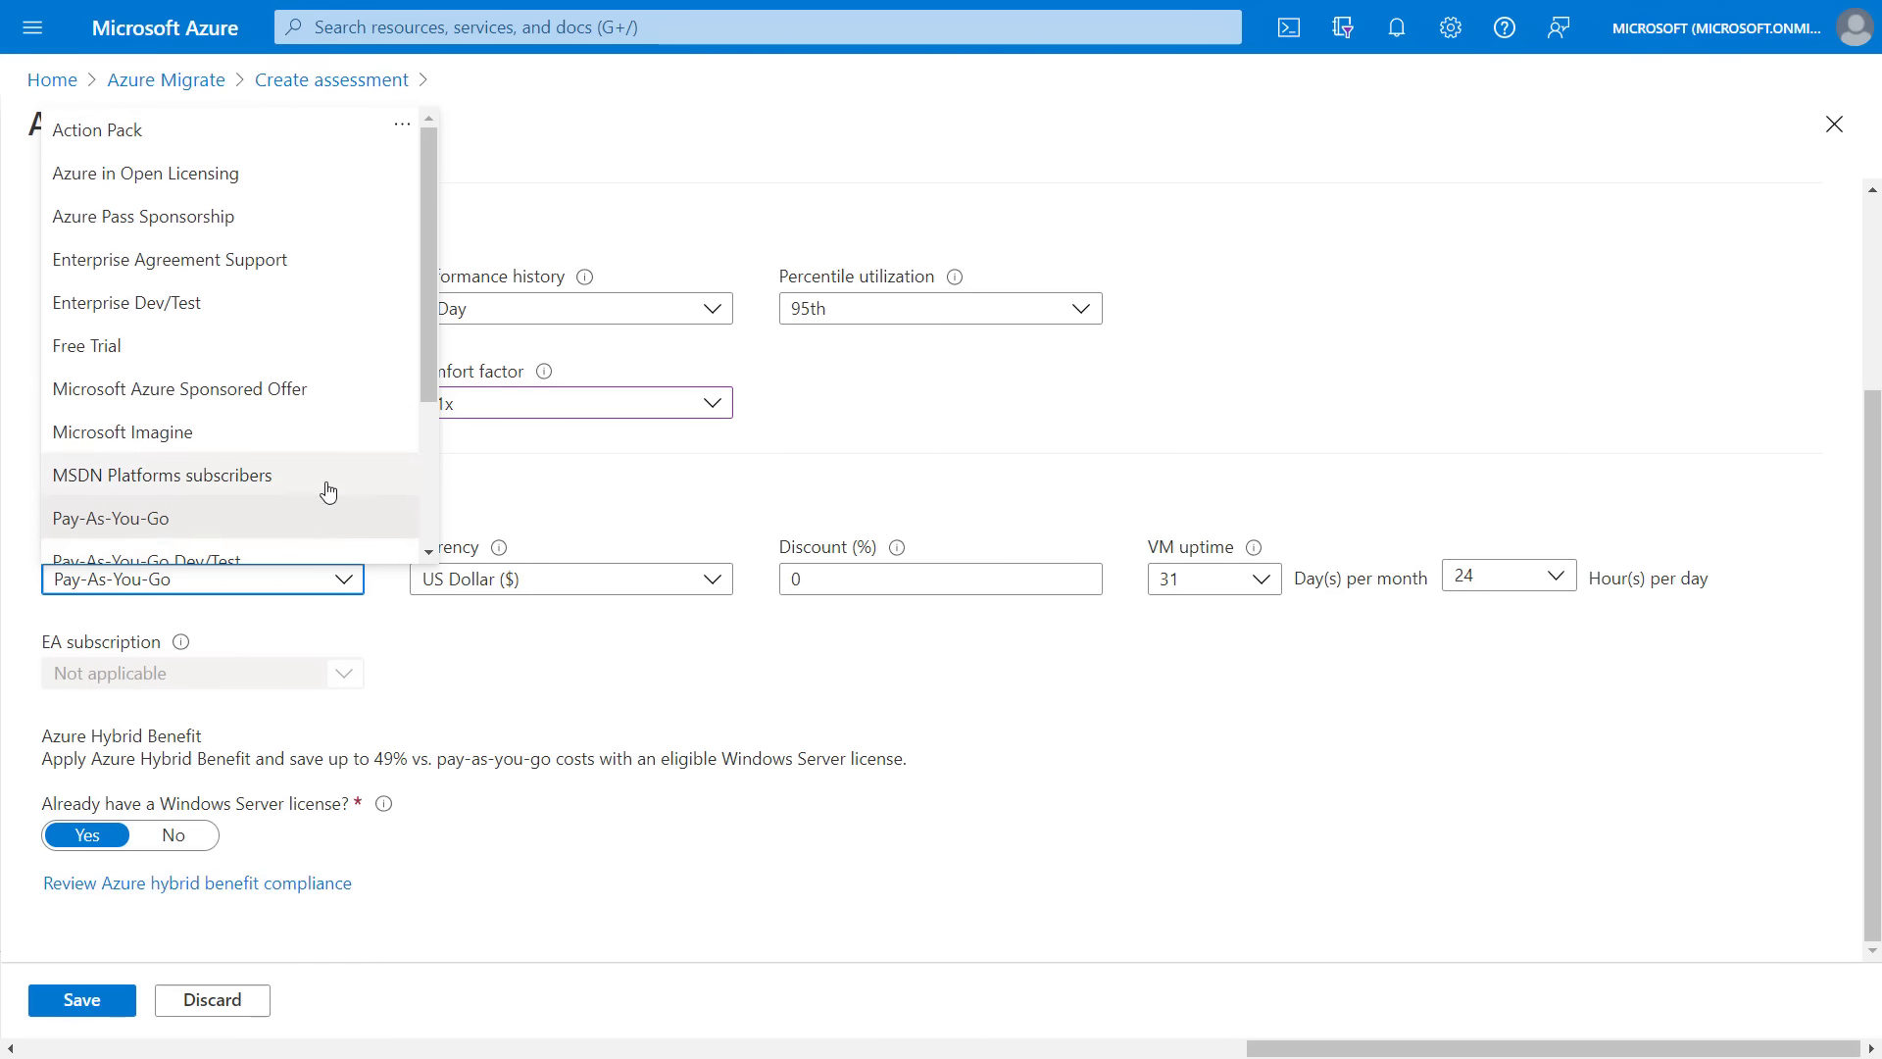
click(319, 523)
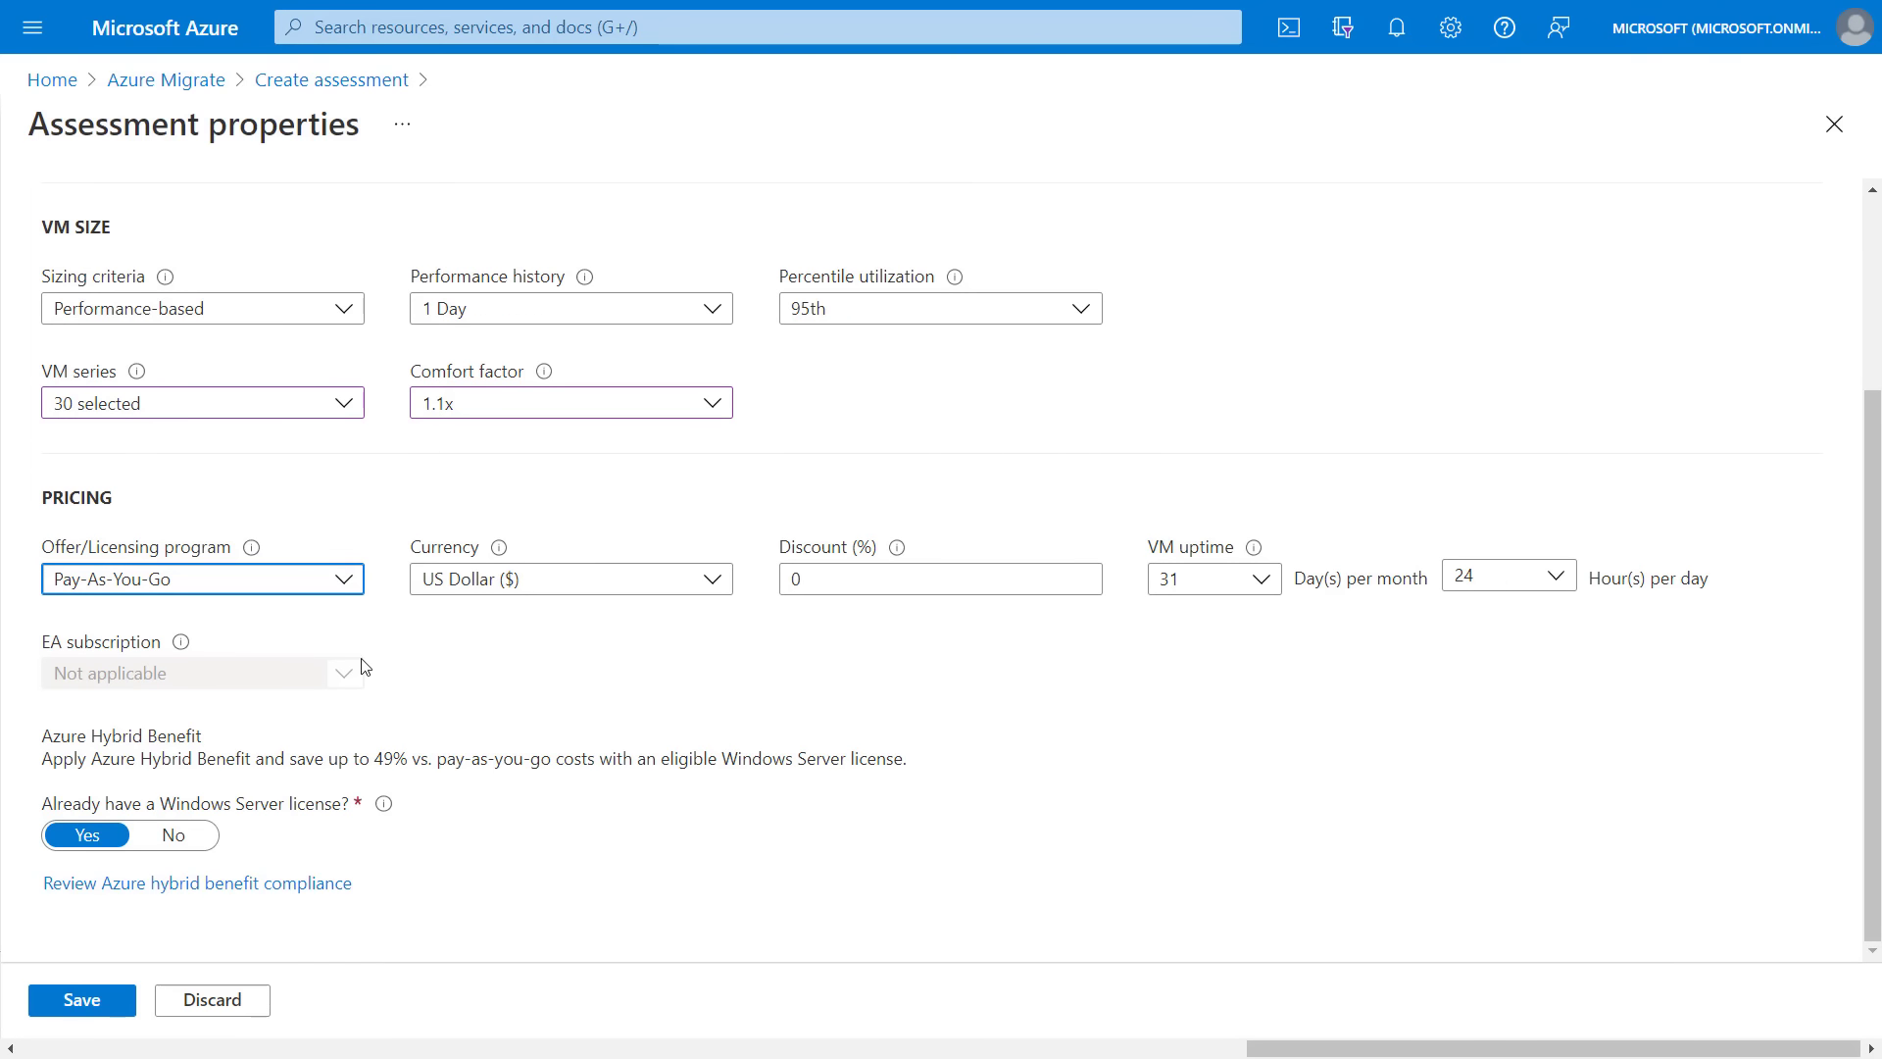
click(350, 582)
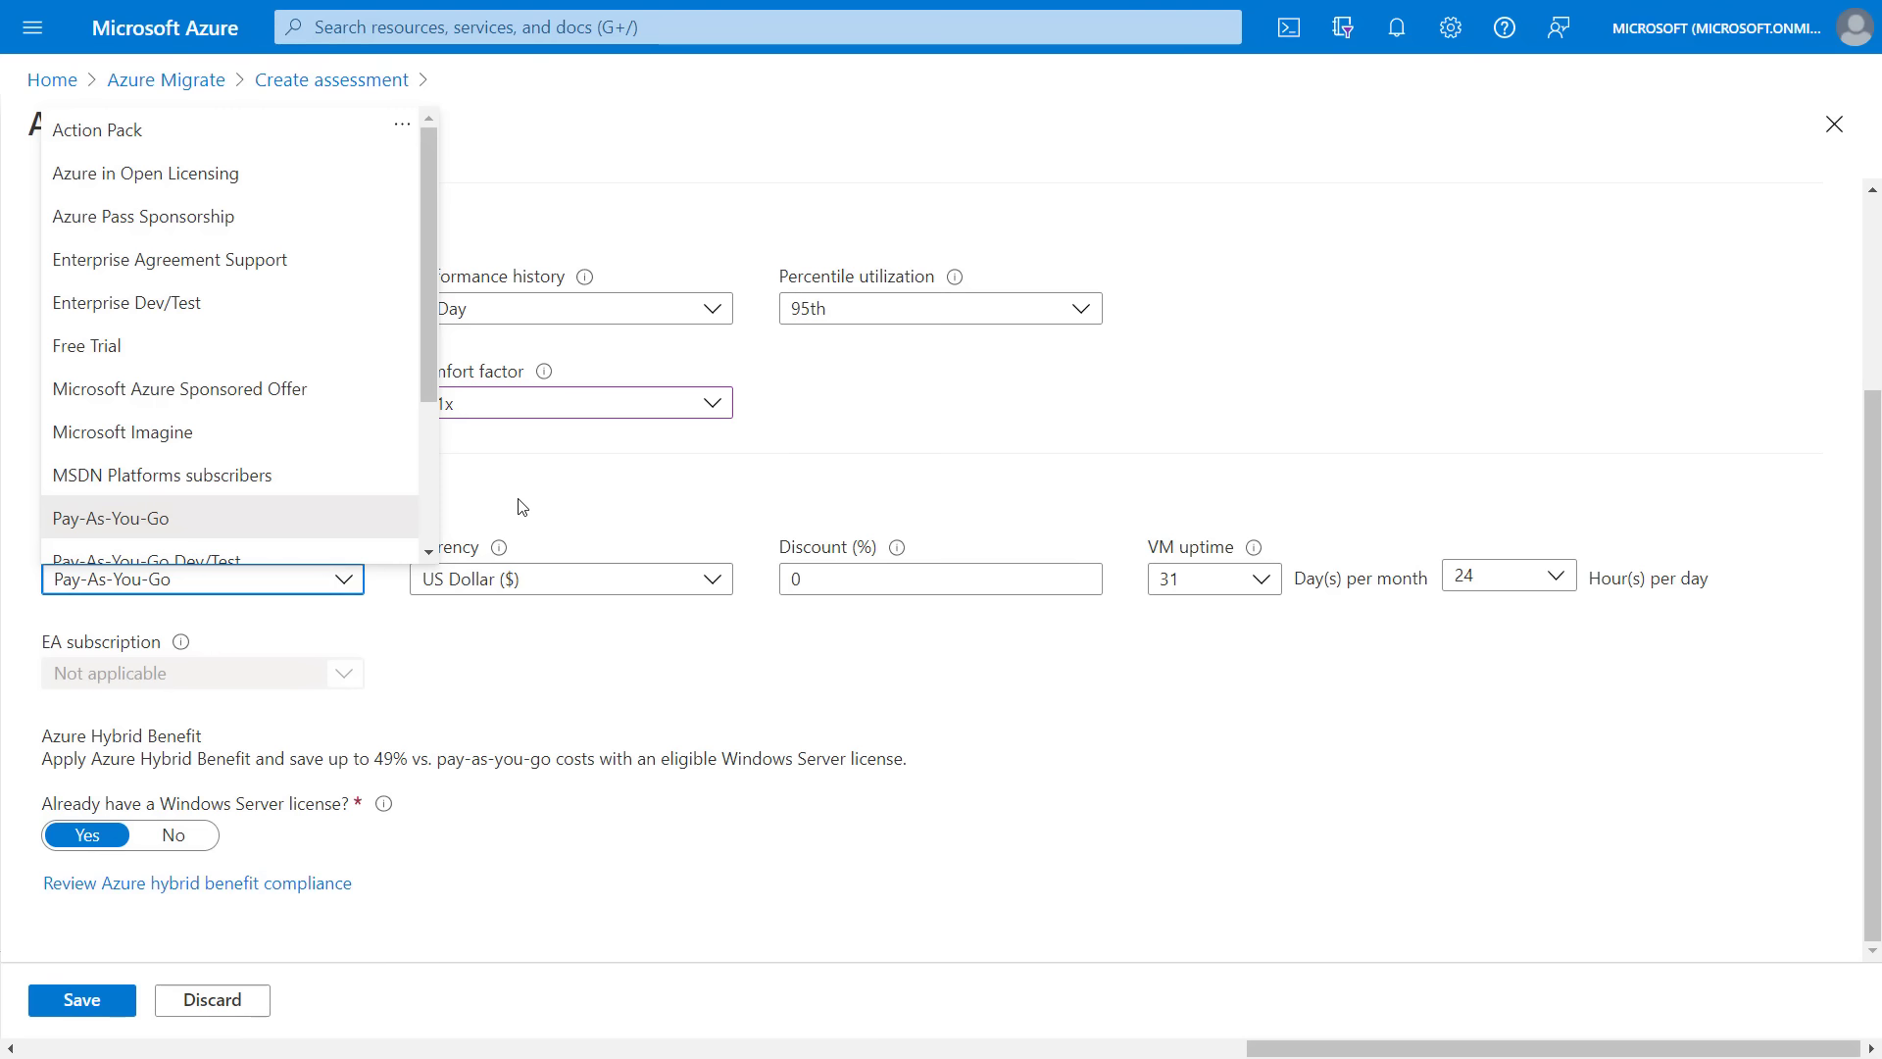
scroll(349, 432, down, 1)
click(480, 497)
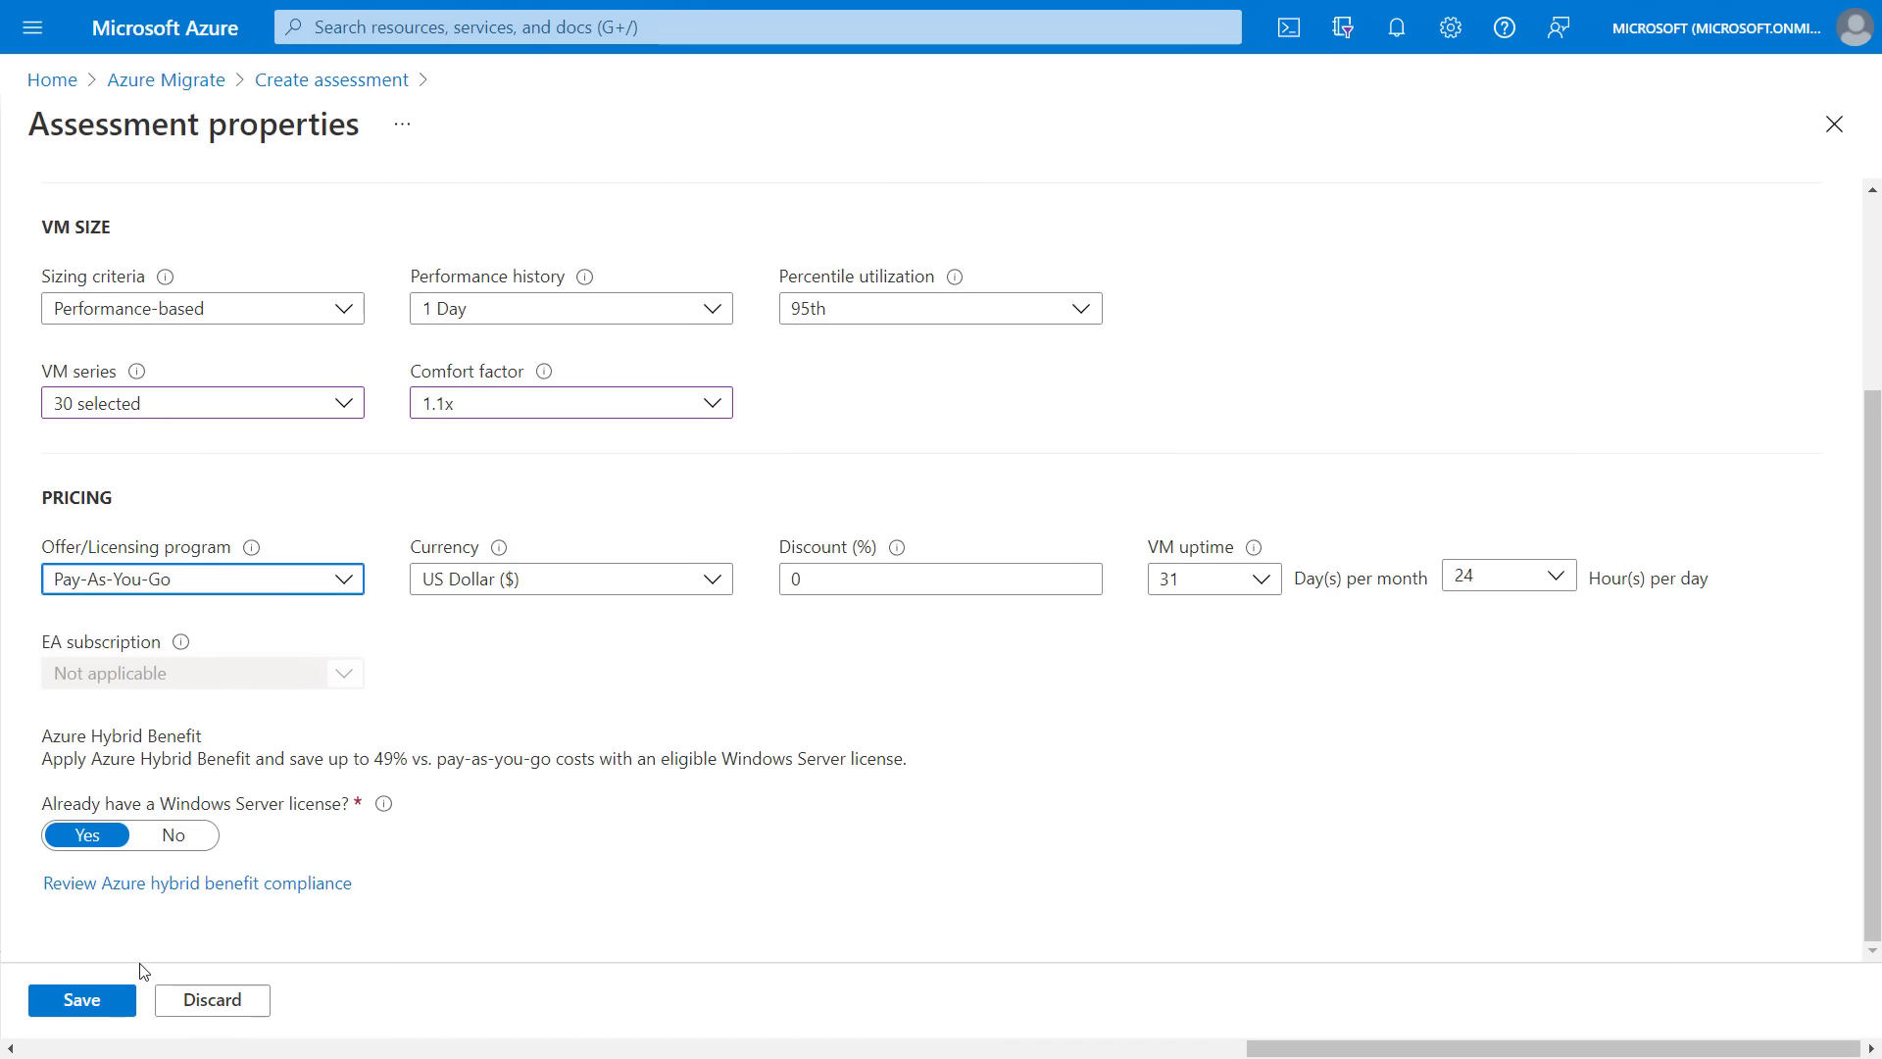
click(96, 1001)
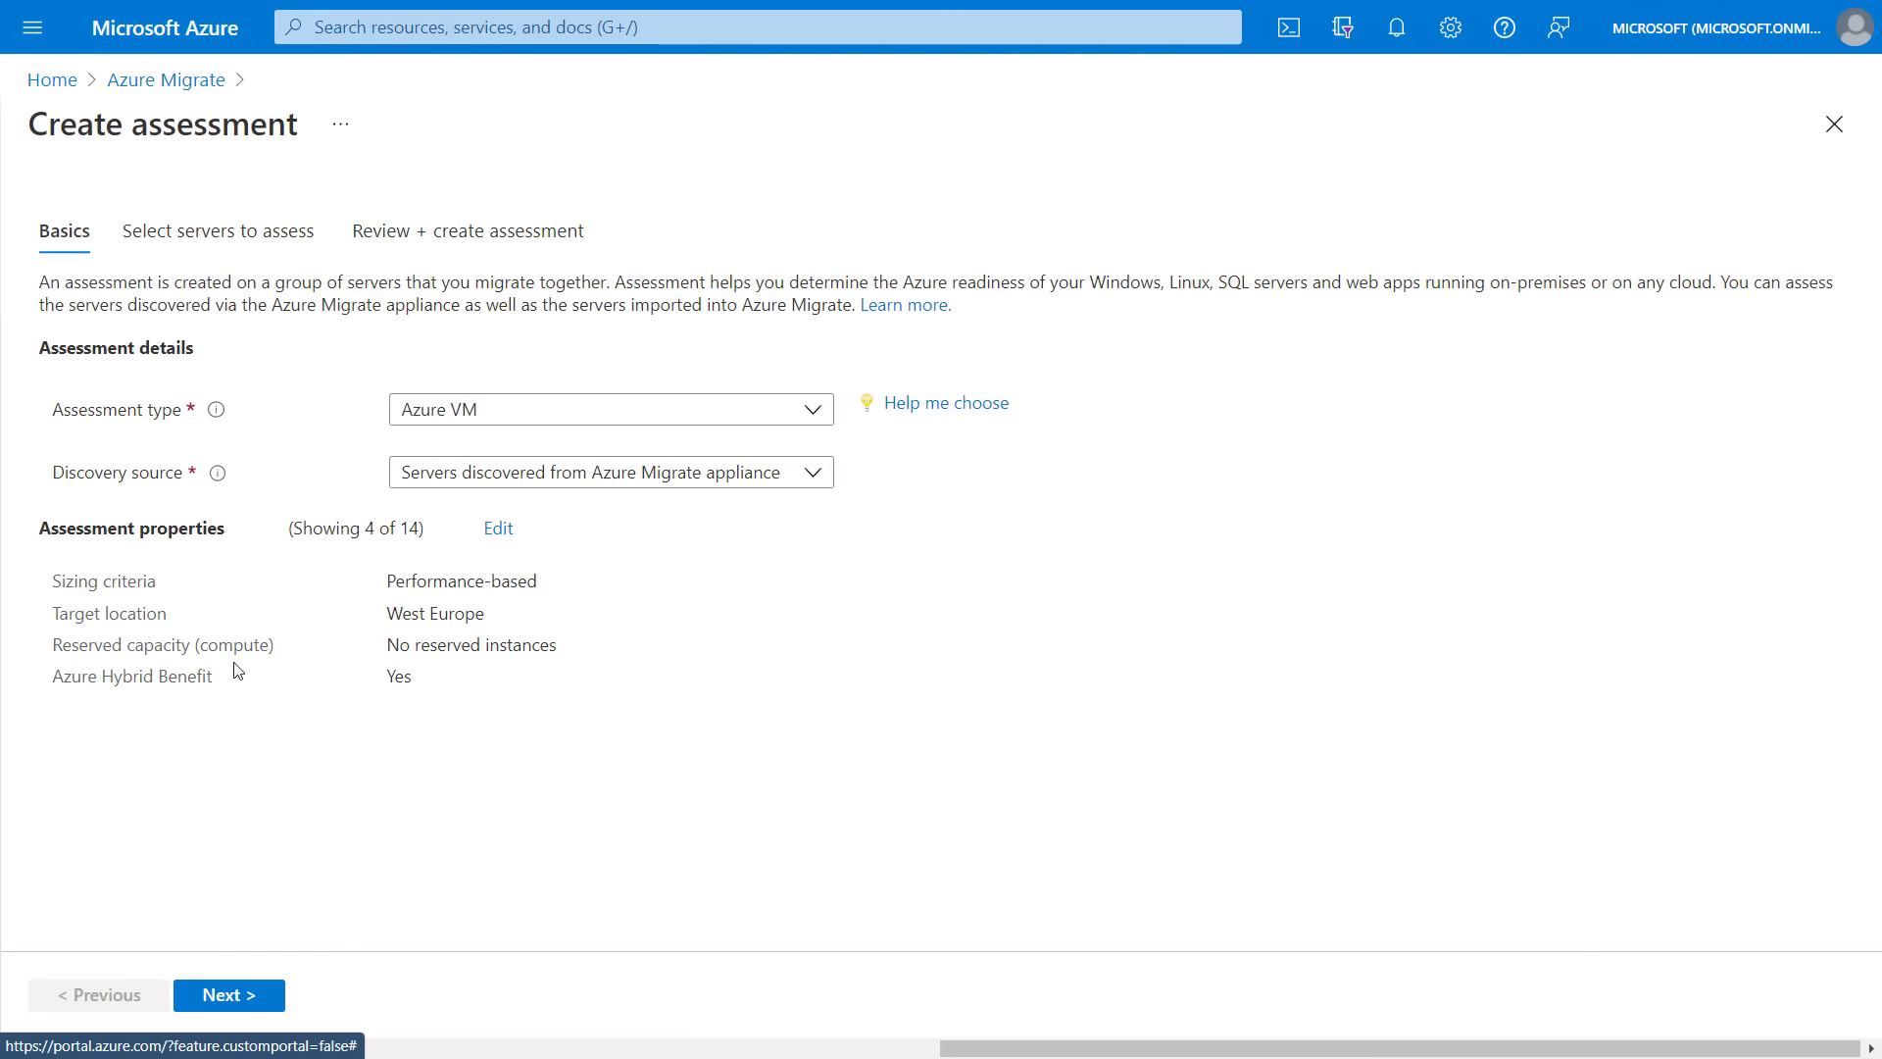
Step: Continue to the server selection and name the assessment assessment2021
click(254, 1012)
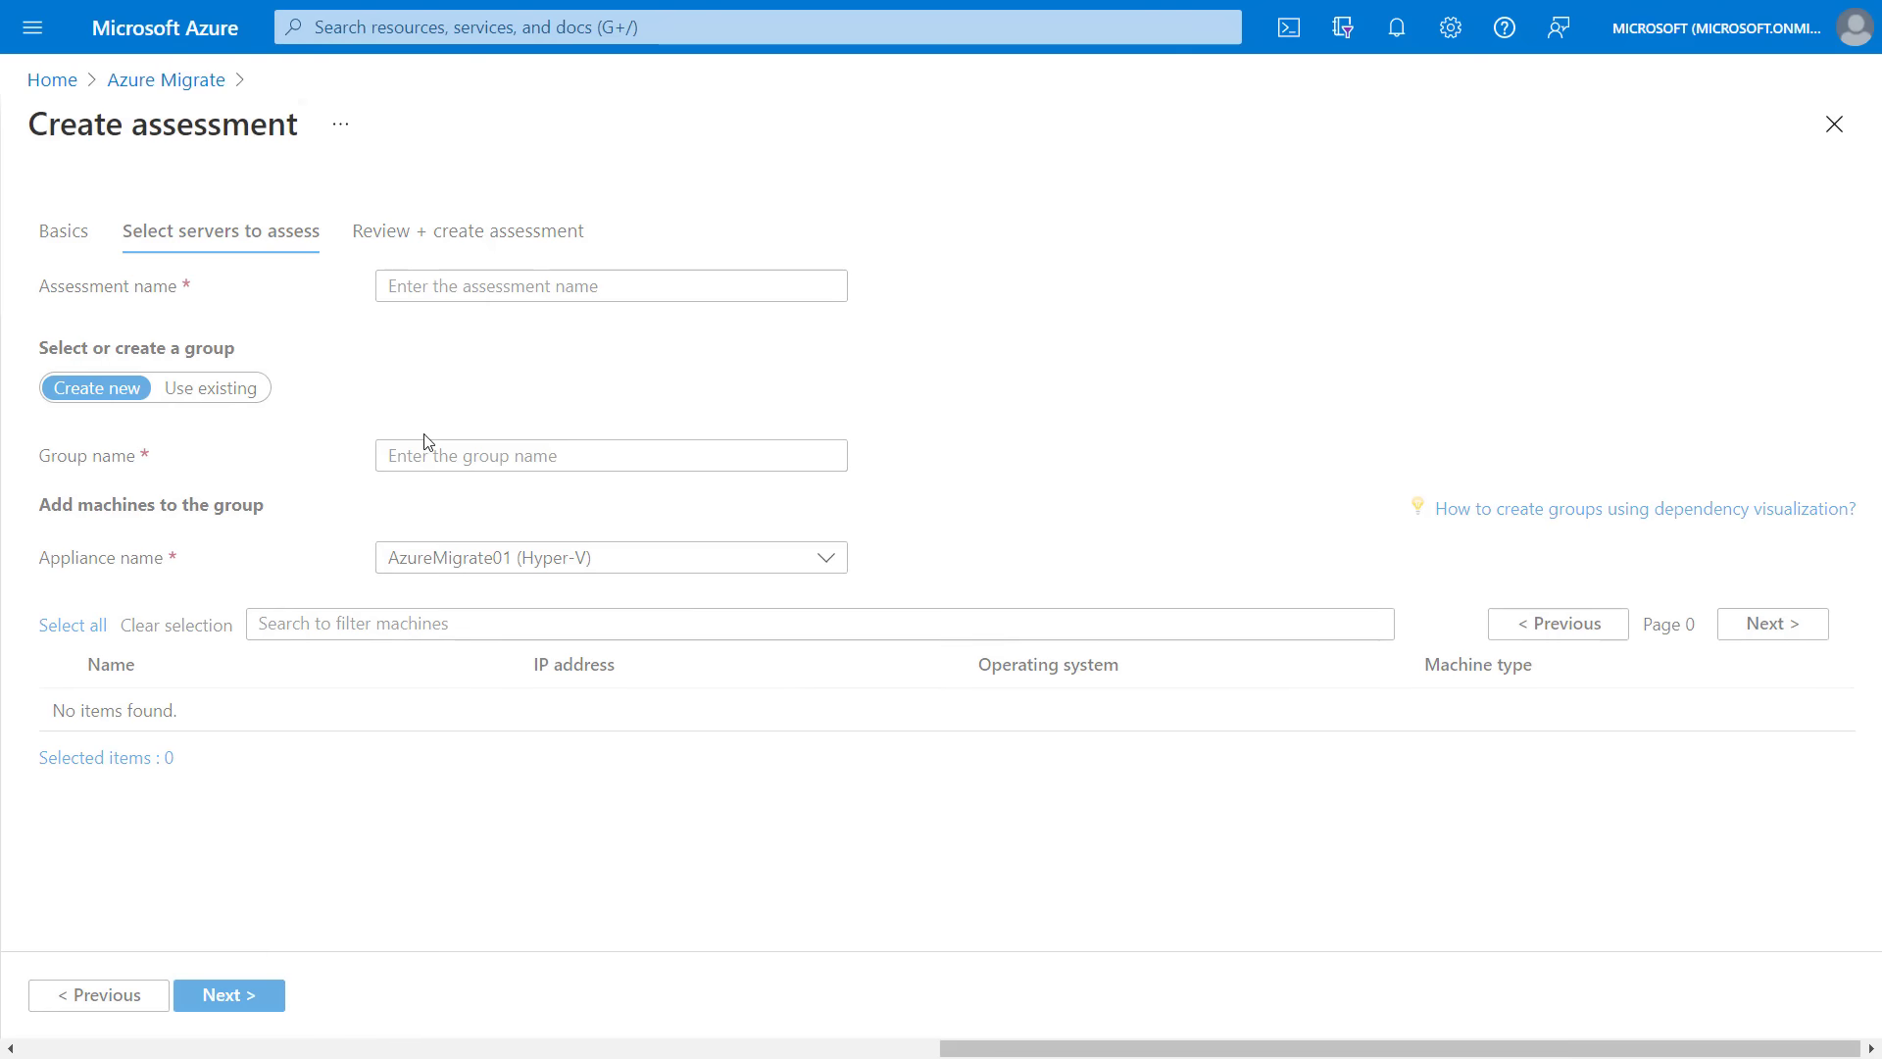
click(434, 288)
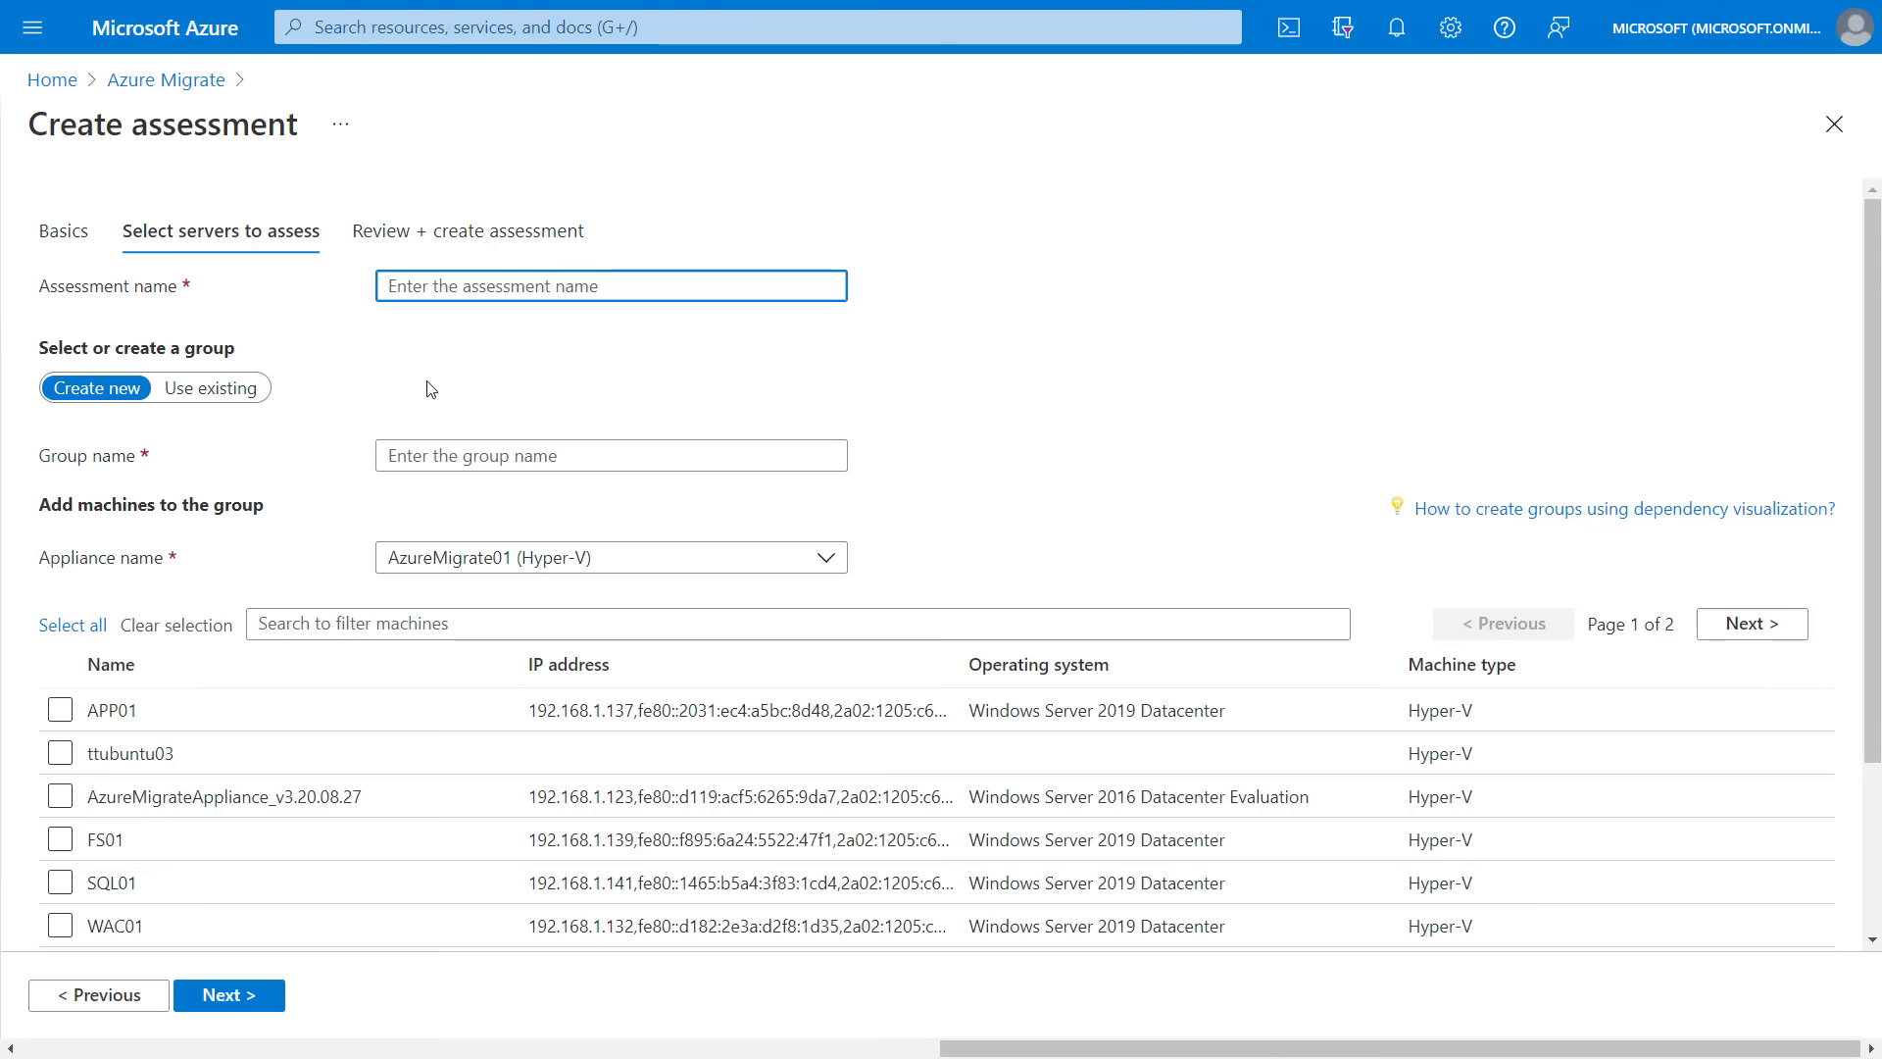
text(asses)
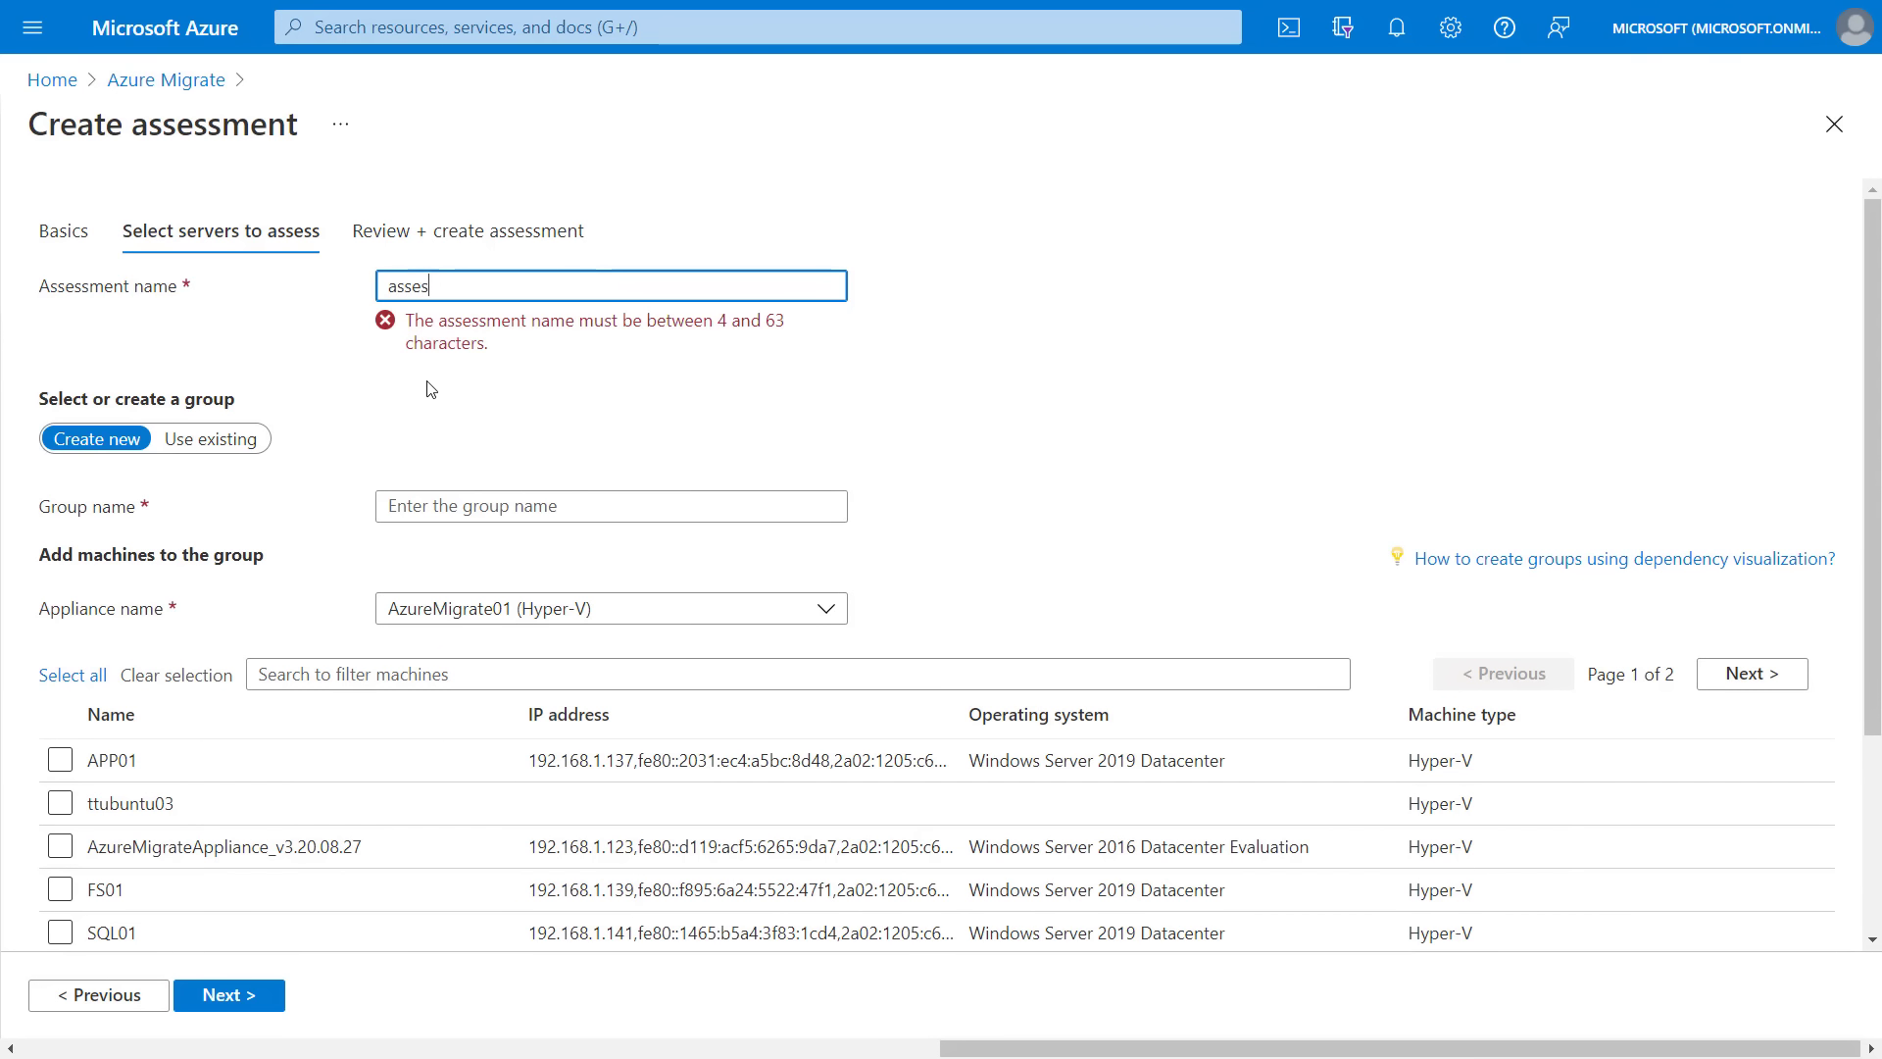
text(sment)
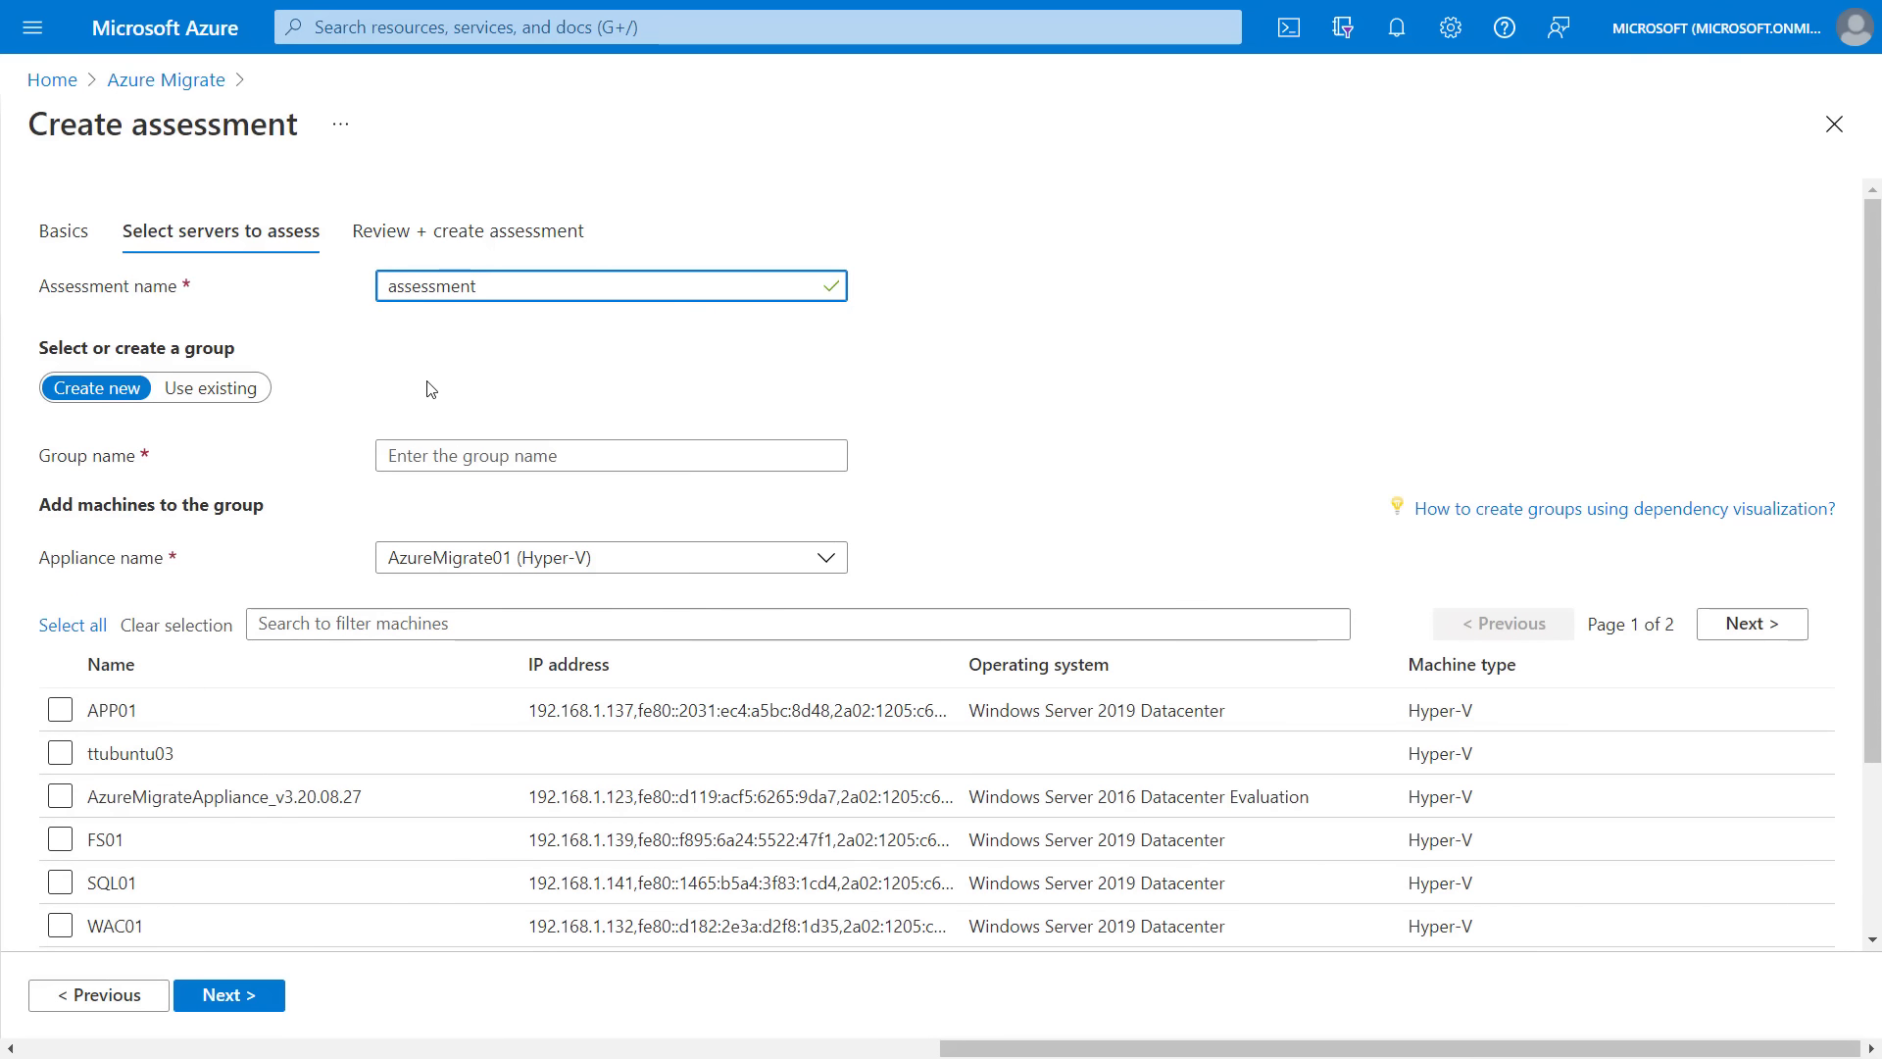
text(2021)
click(487, 384)
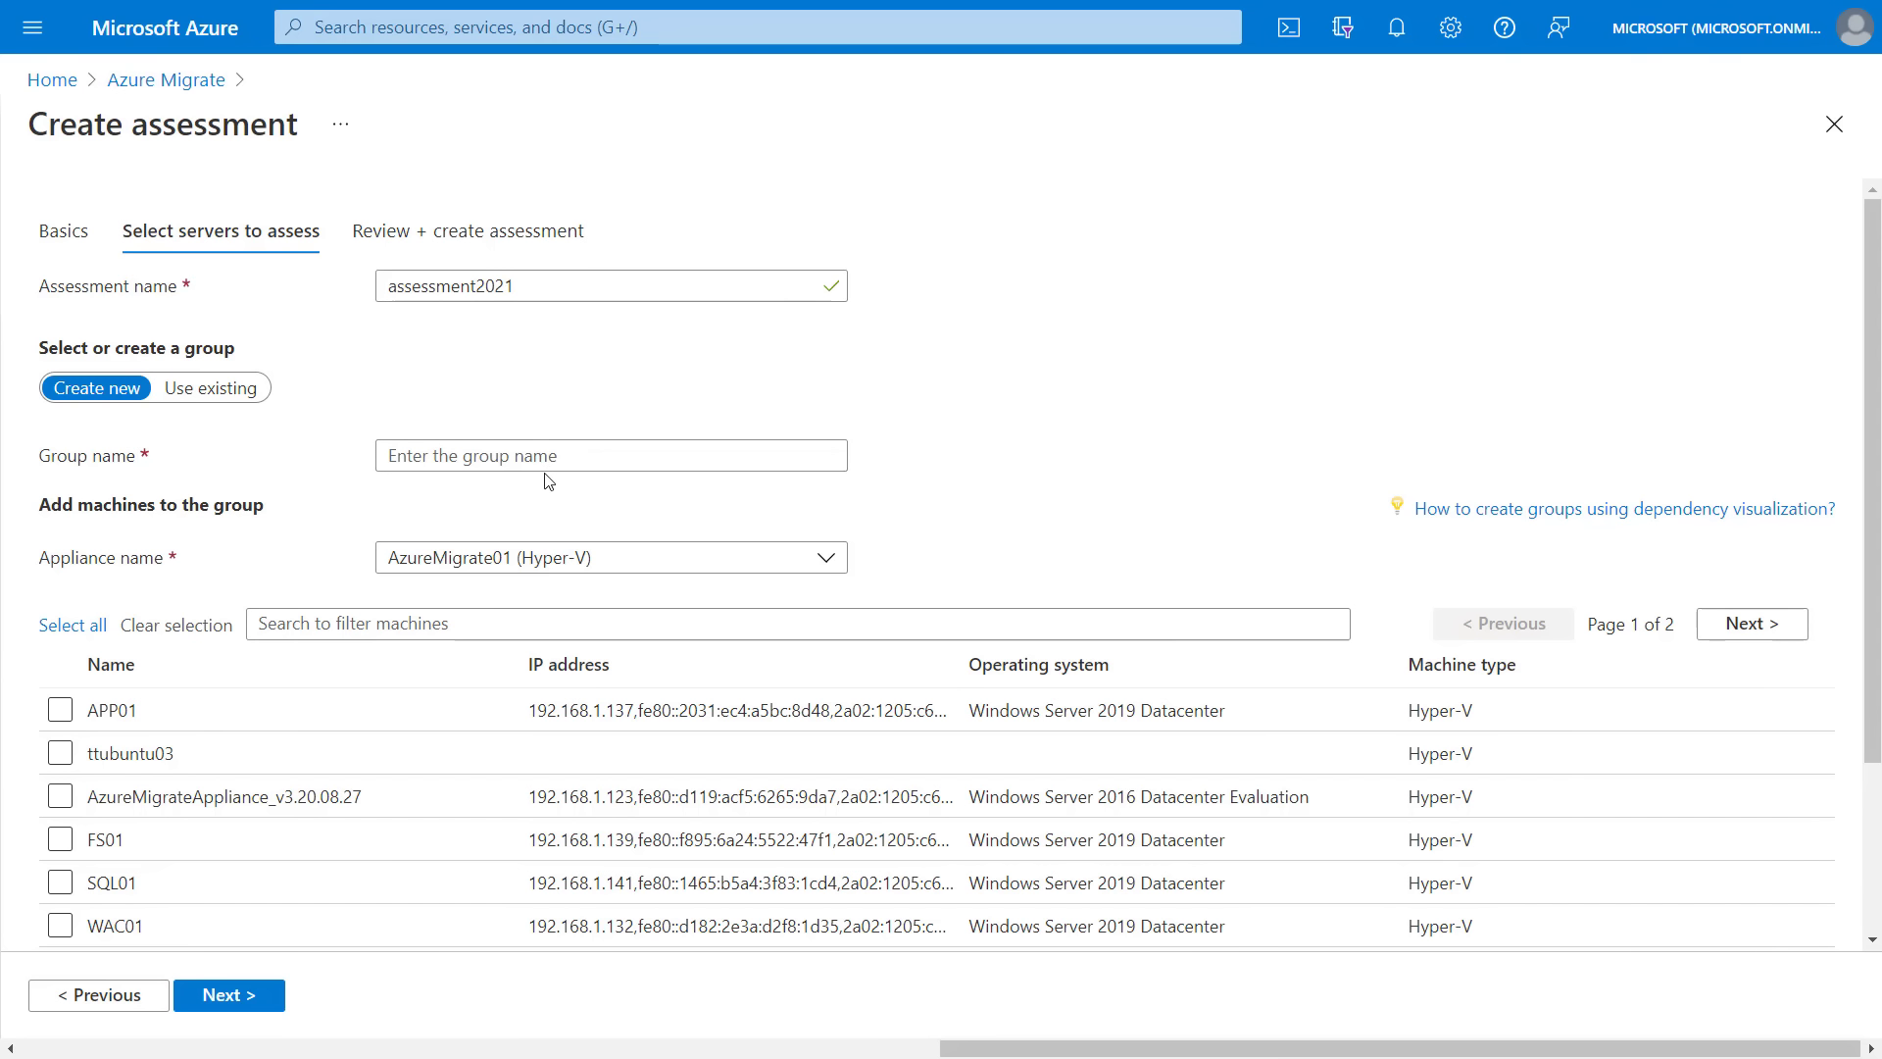
Step: Select the existing group appservers as the servers to assess and create the assessment
click(236, 390)
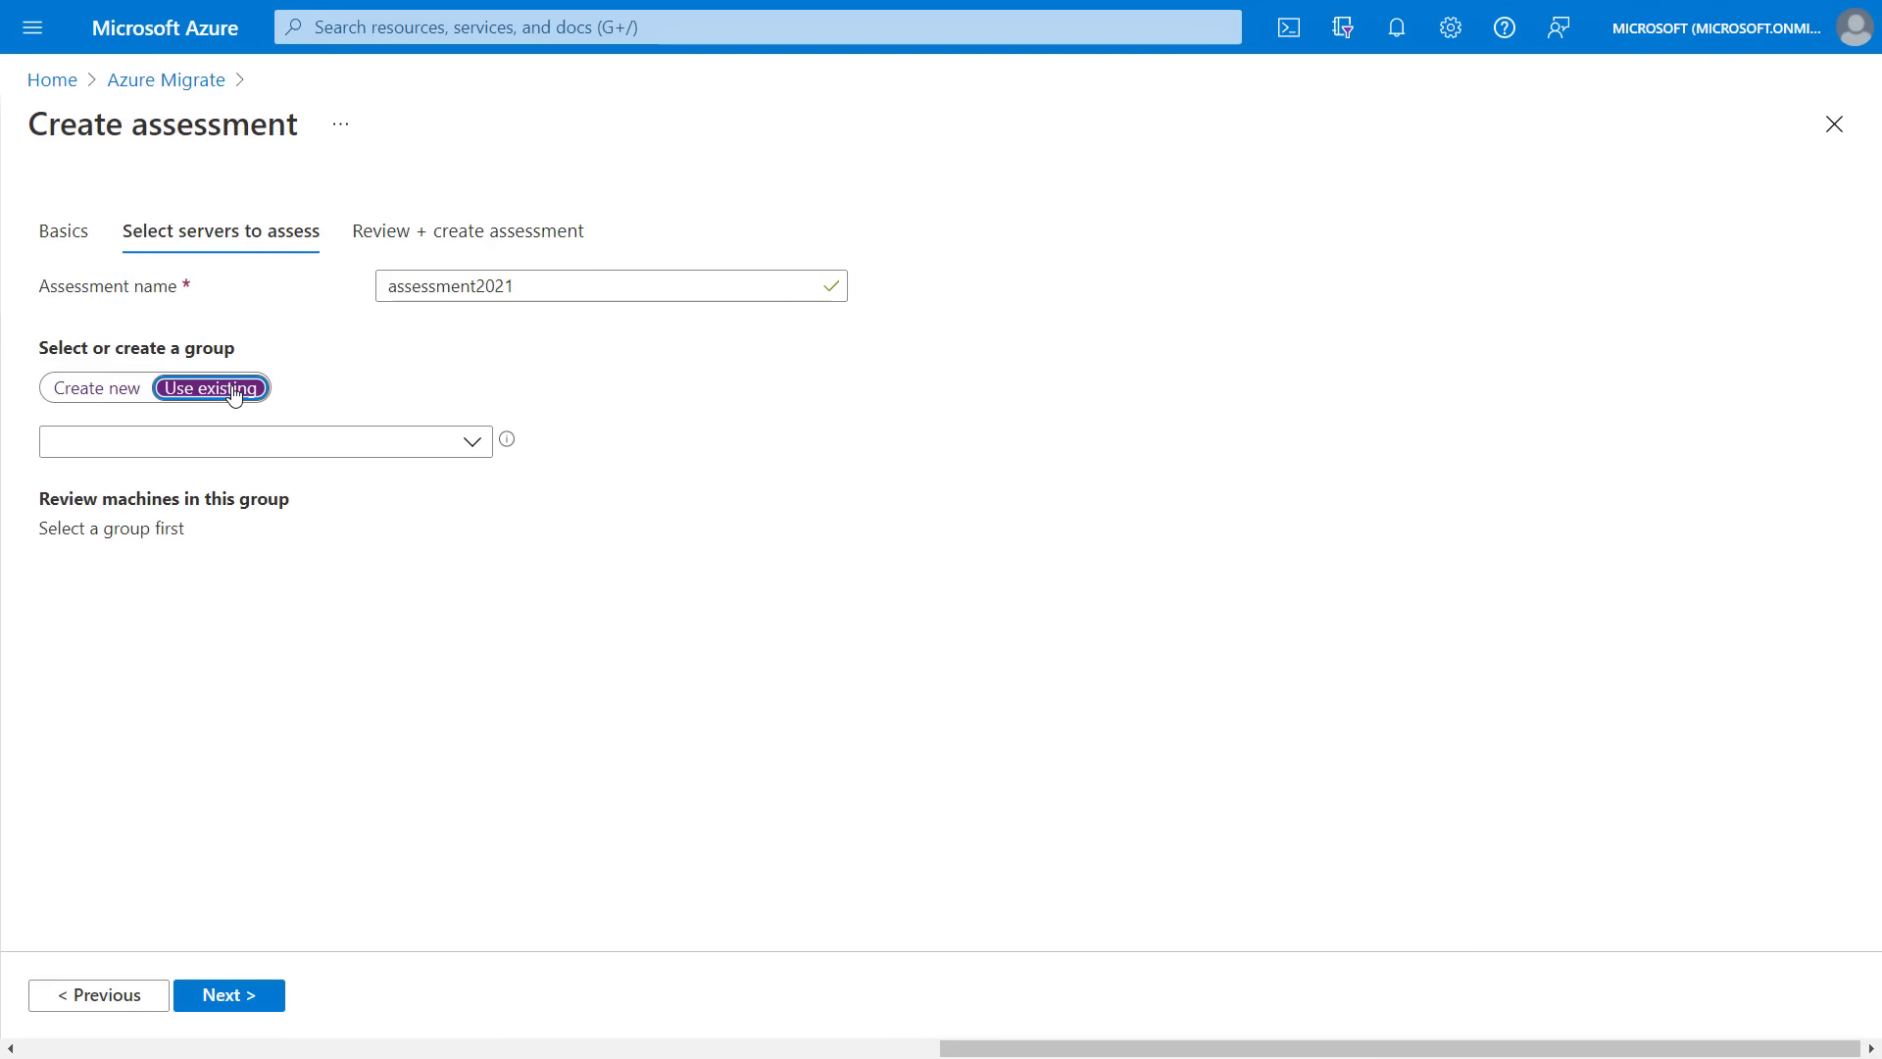
click(377, 451)
click(333, 545)
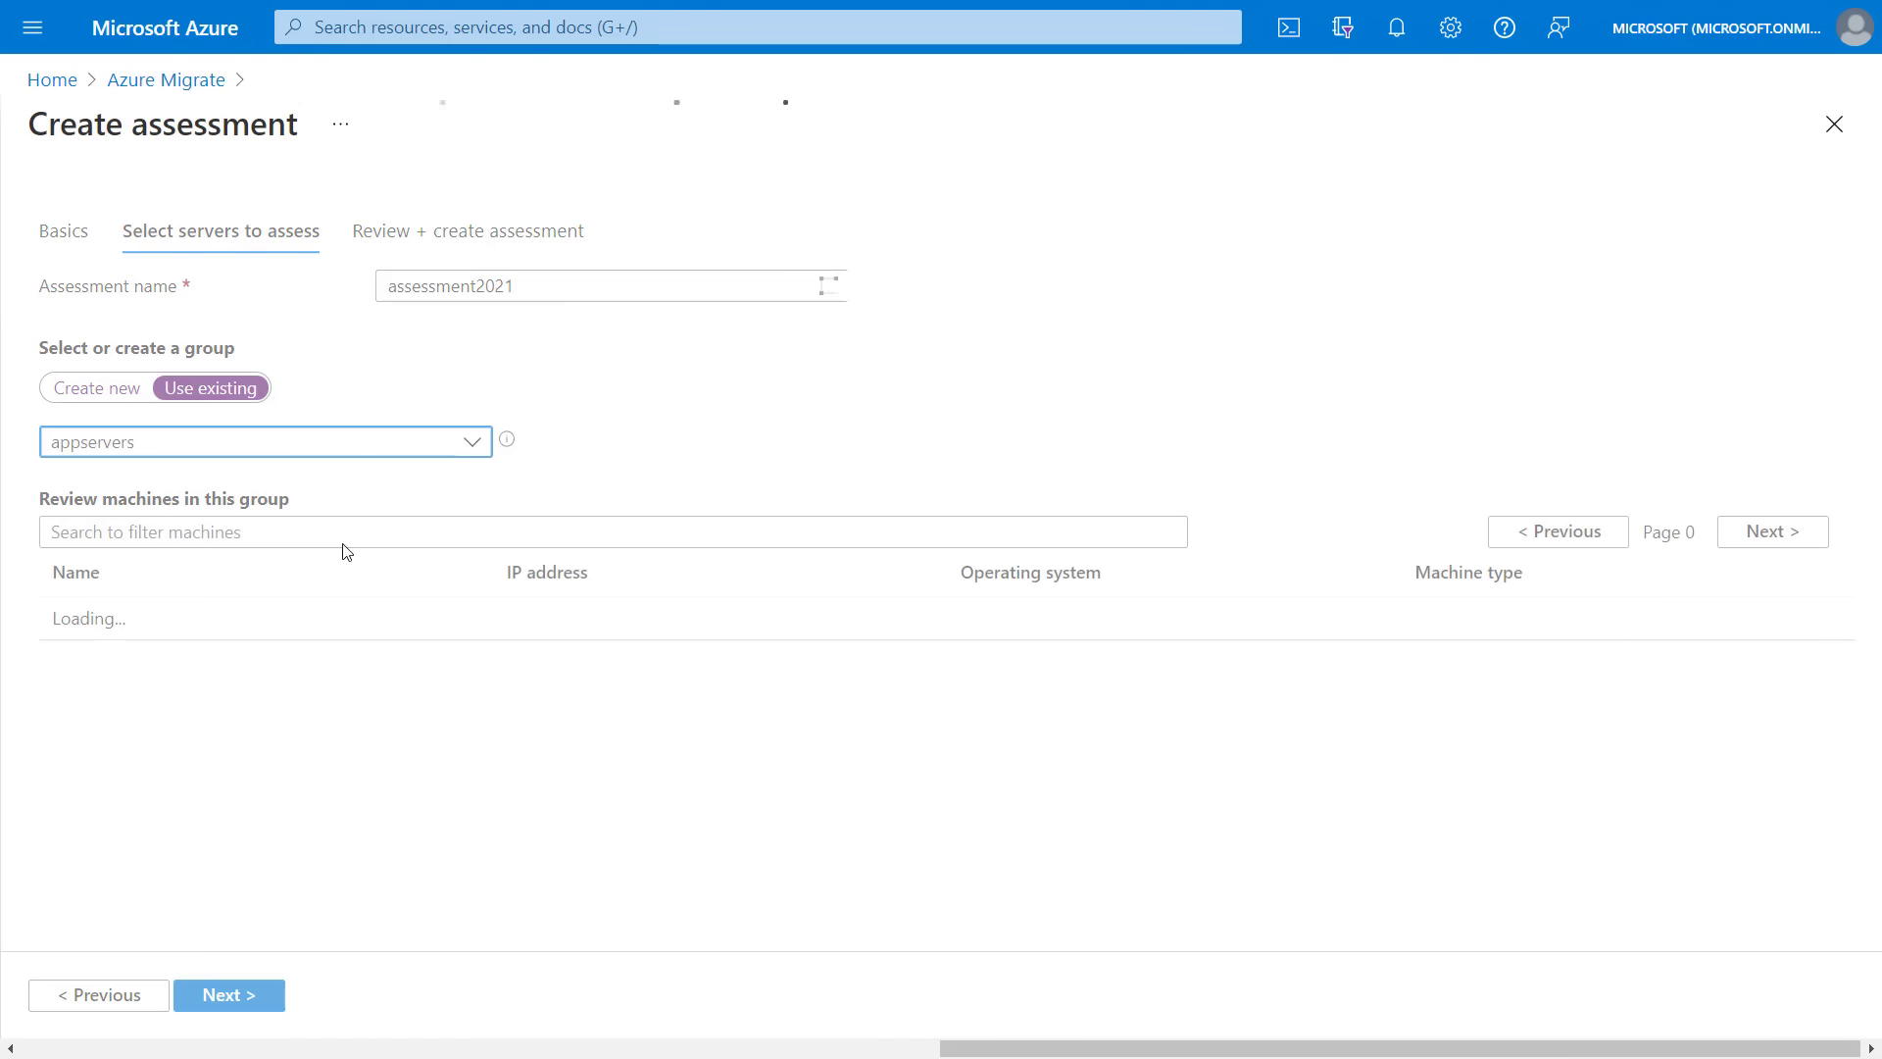
scroll(539, 588, down, 1)
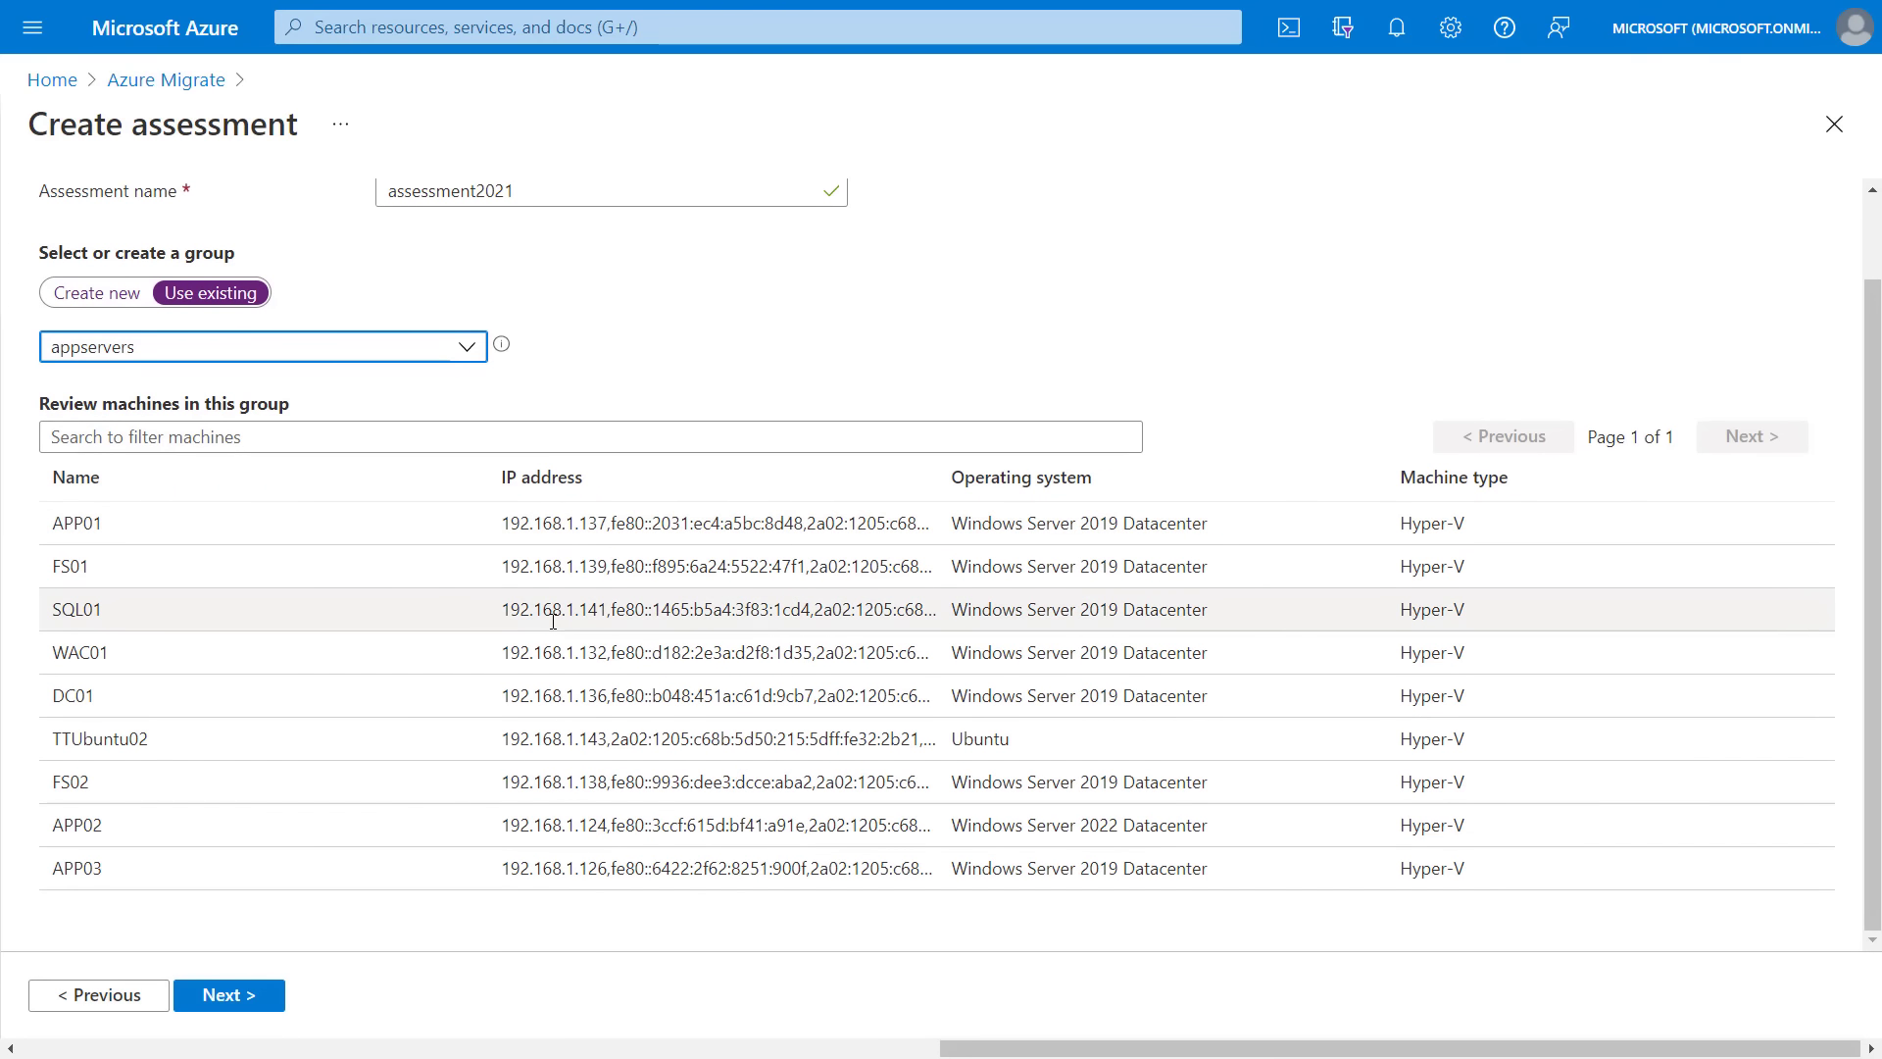
scroll(349, 693, up, 1)
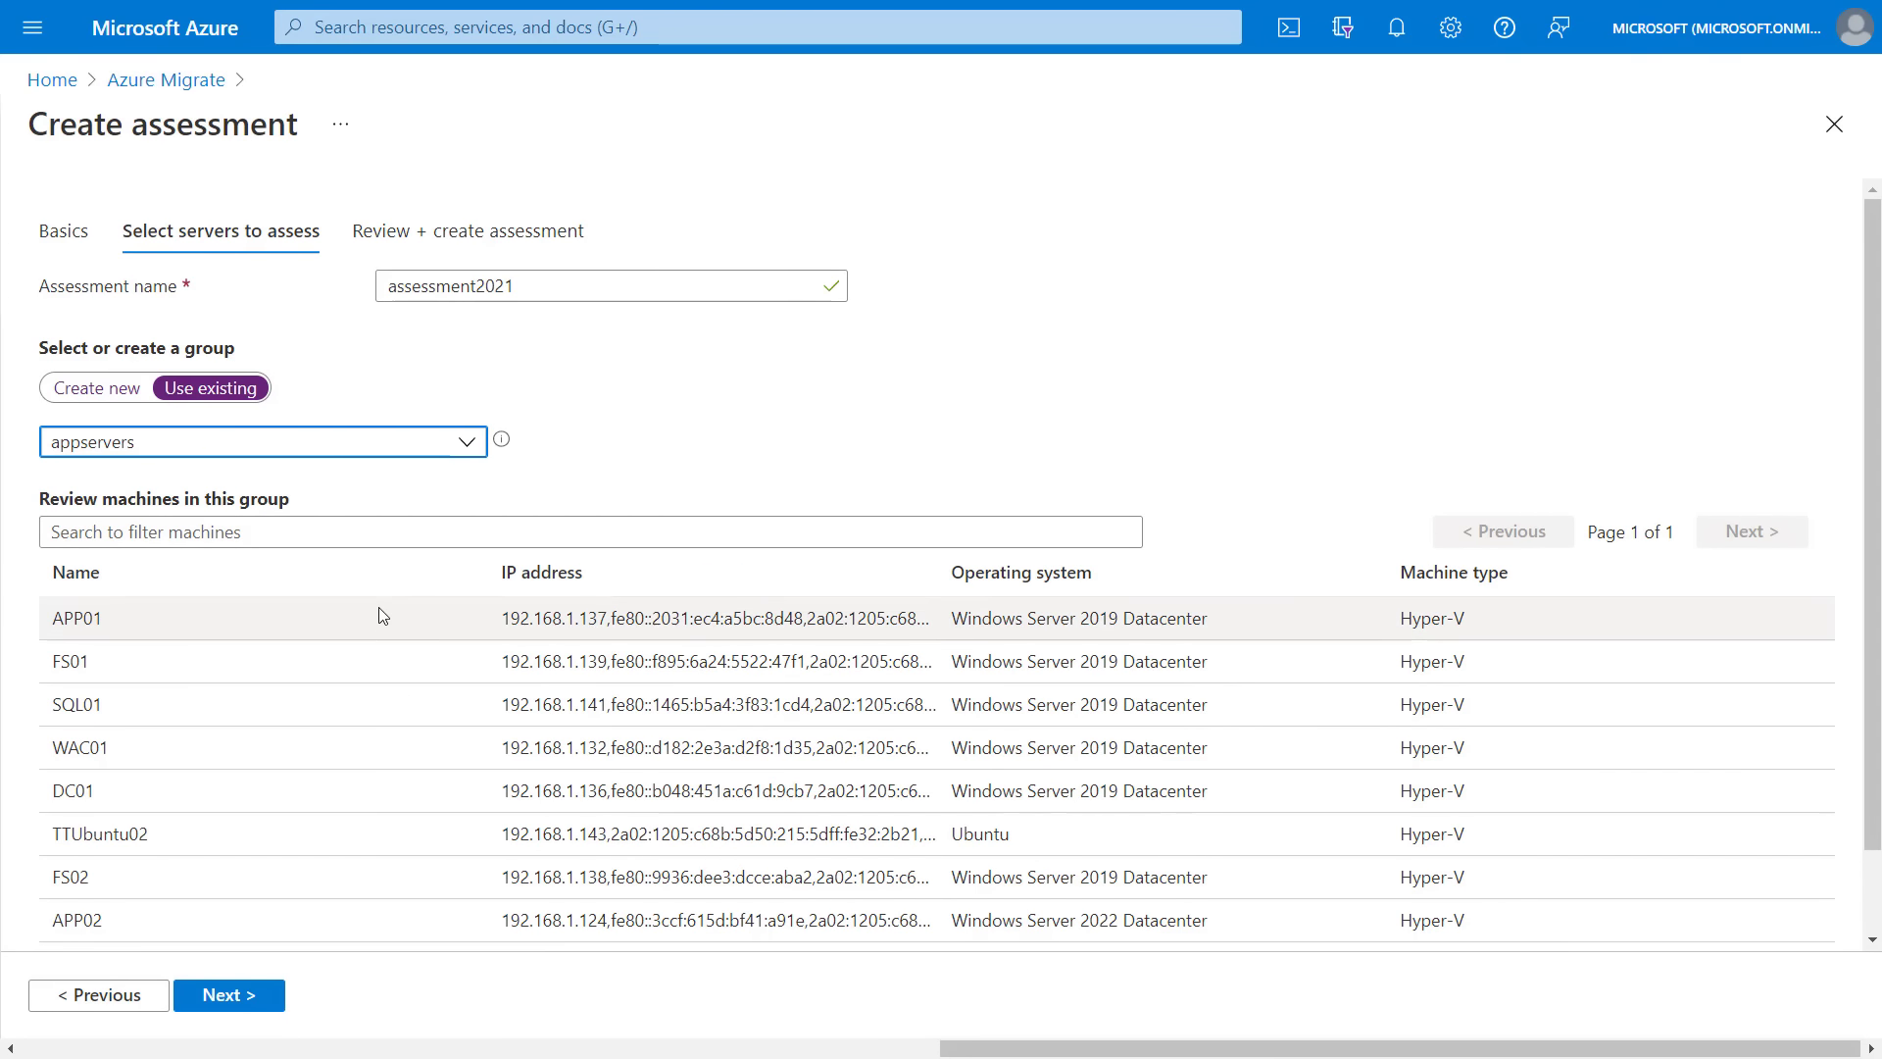
scroll(379, 608, down, 1)
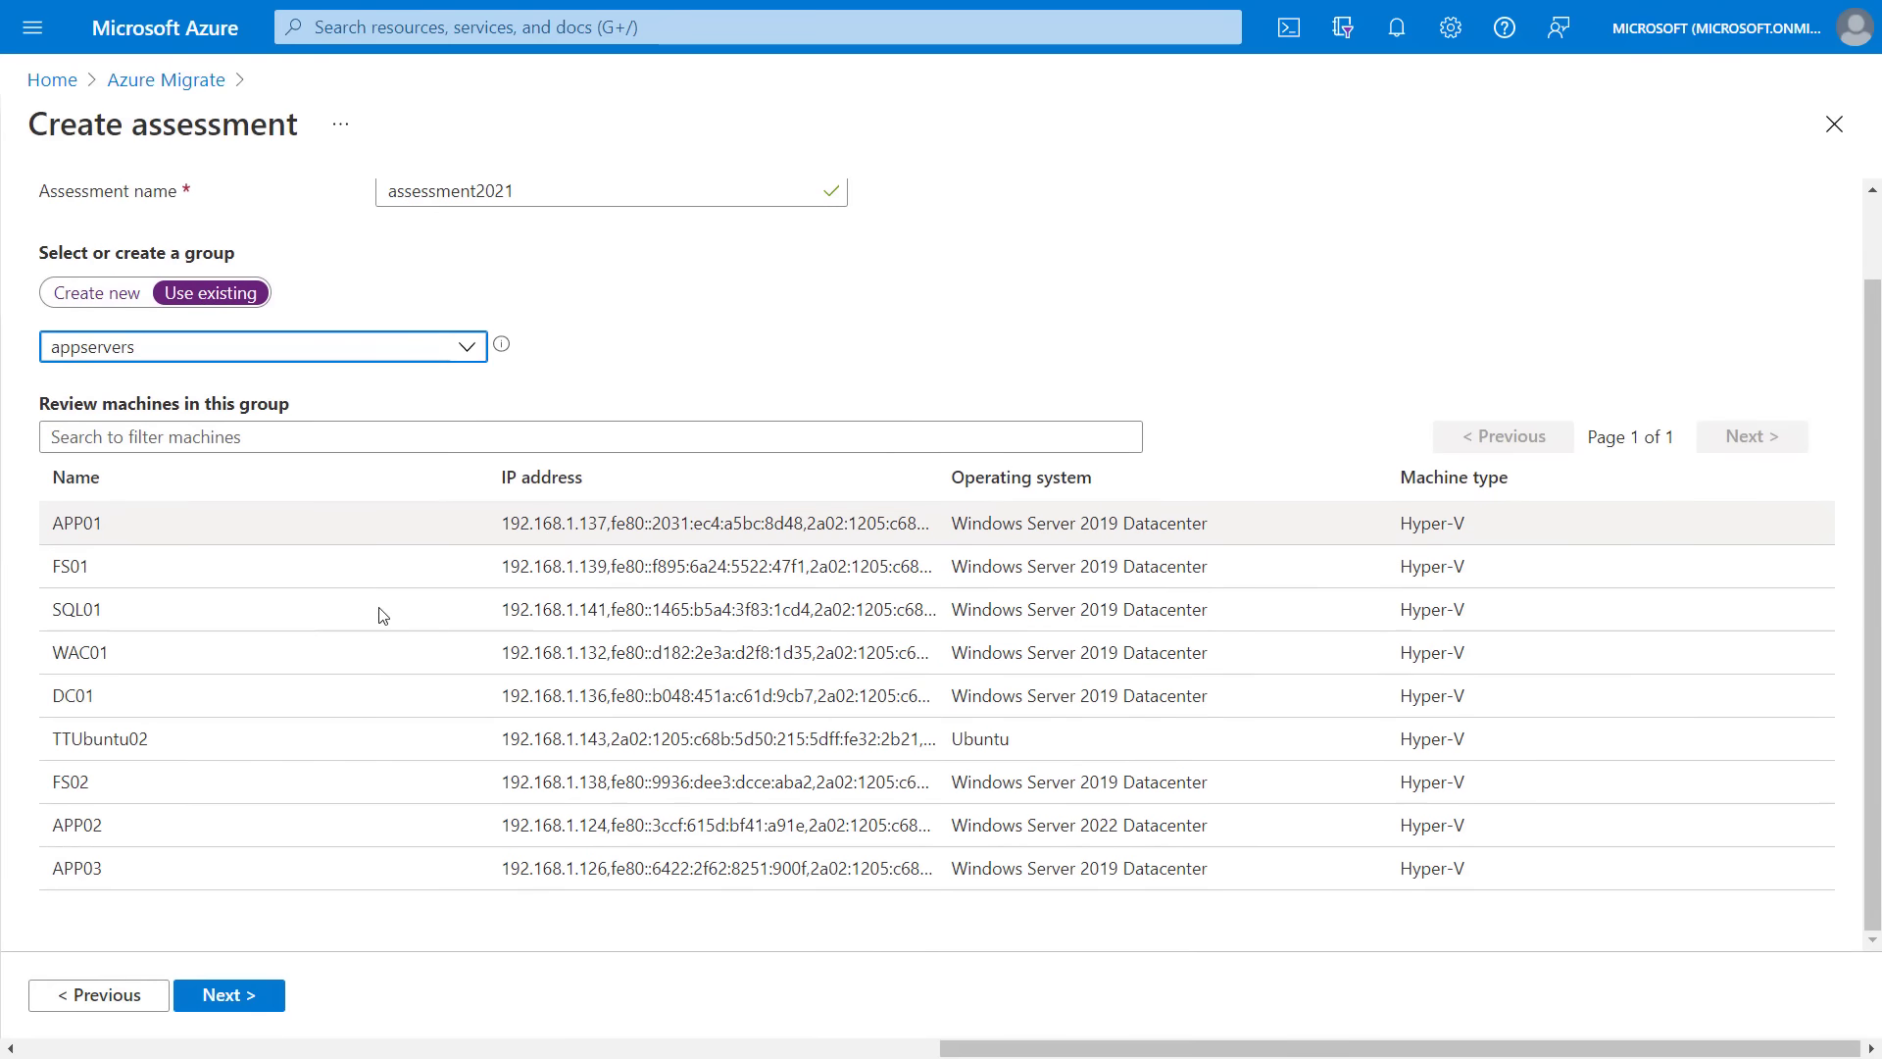
click(240, 1010)
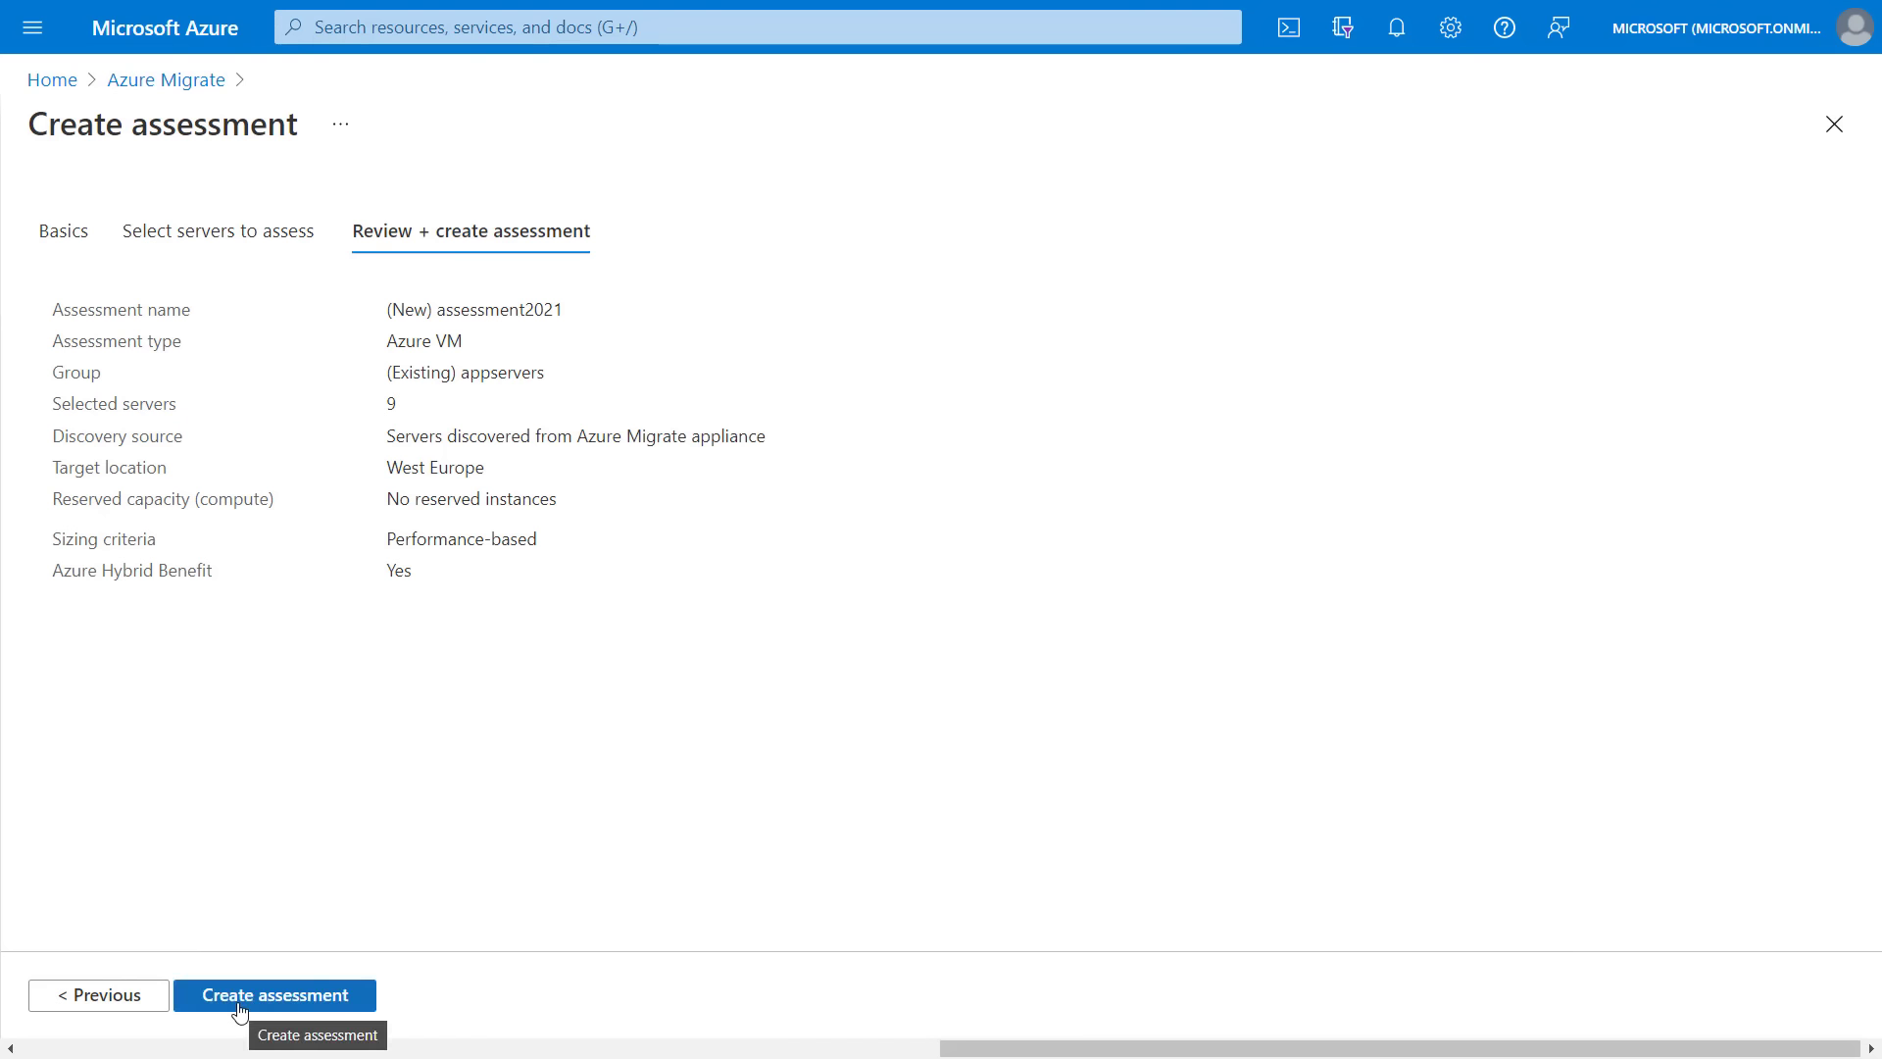
click(268, 1008)
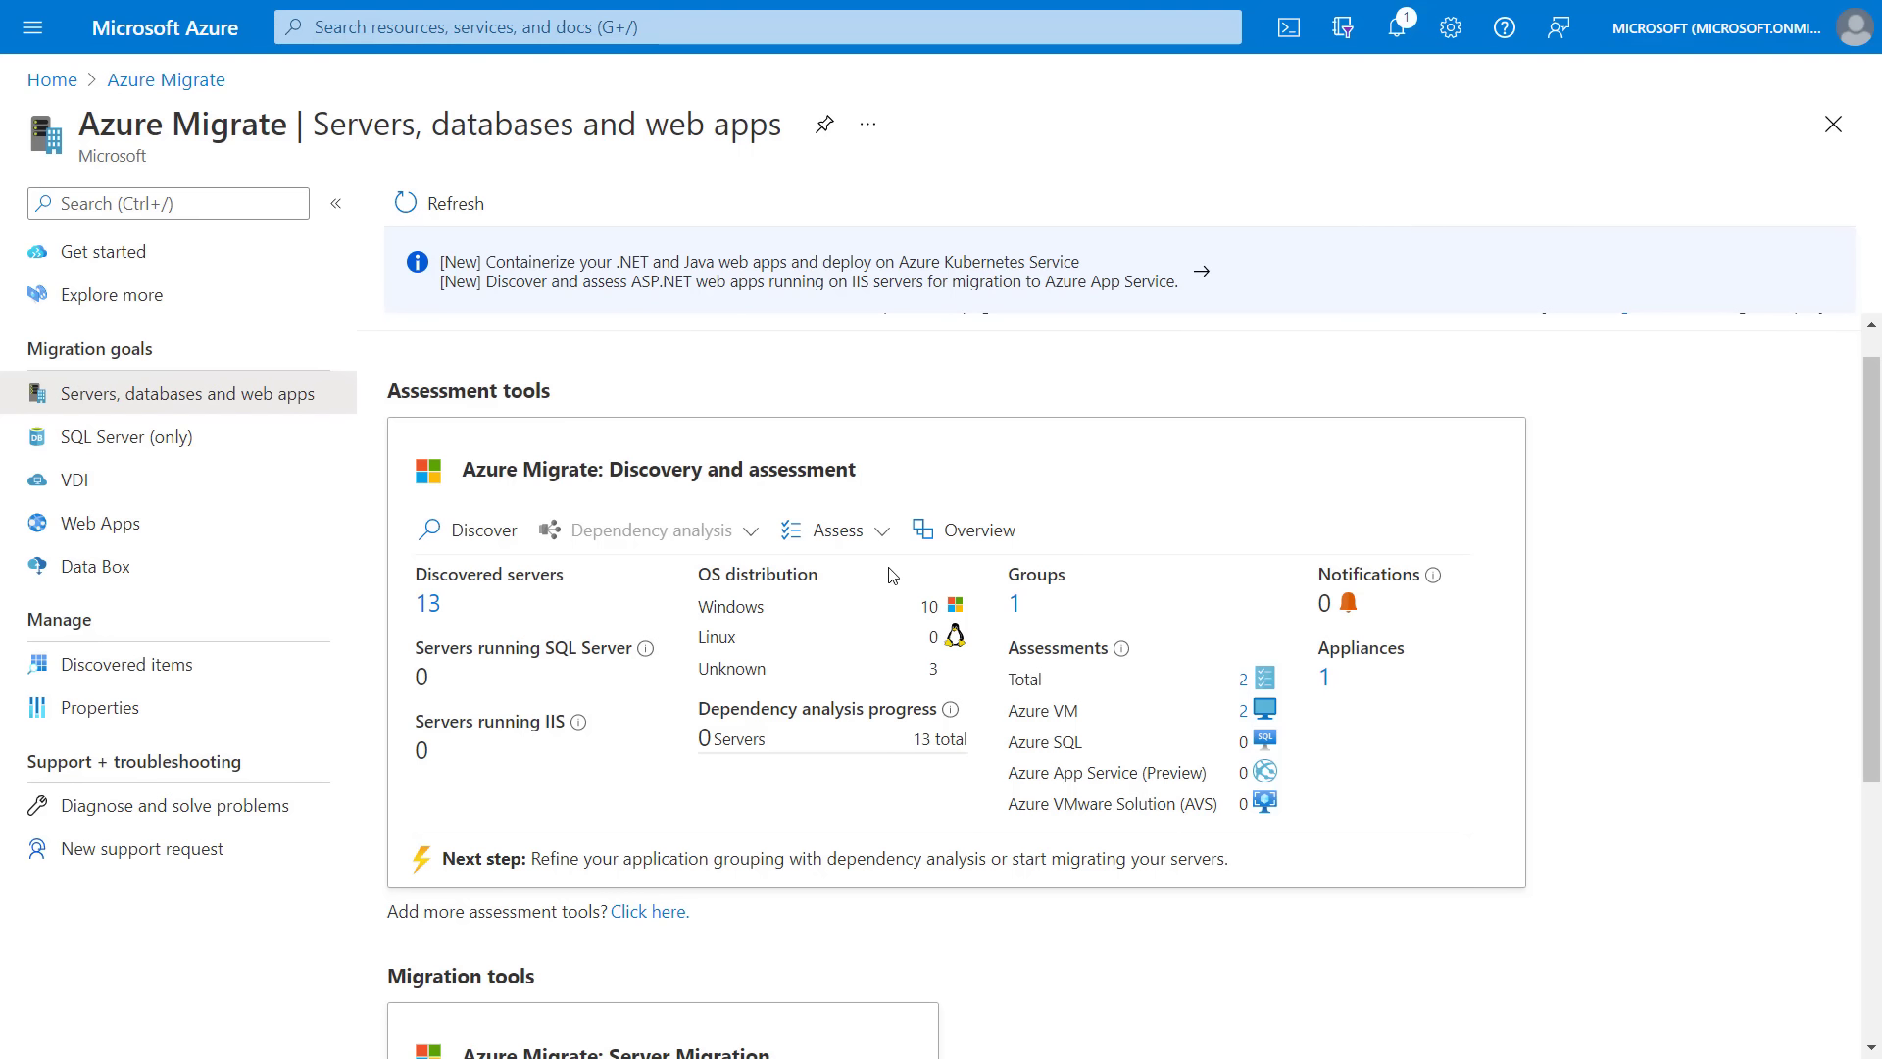
Step: Open the Discovery and assessment overview and examine its groups, registered appliances and the assessments list with its confidence ratings
click(978, 534)
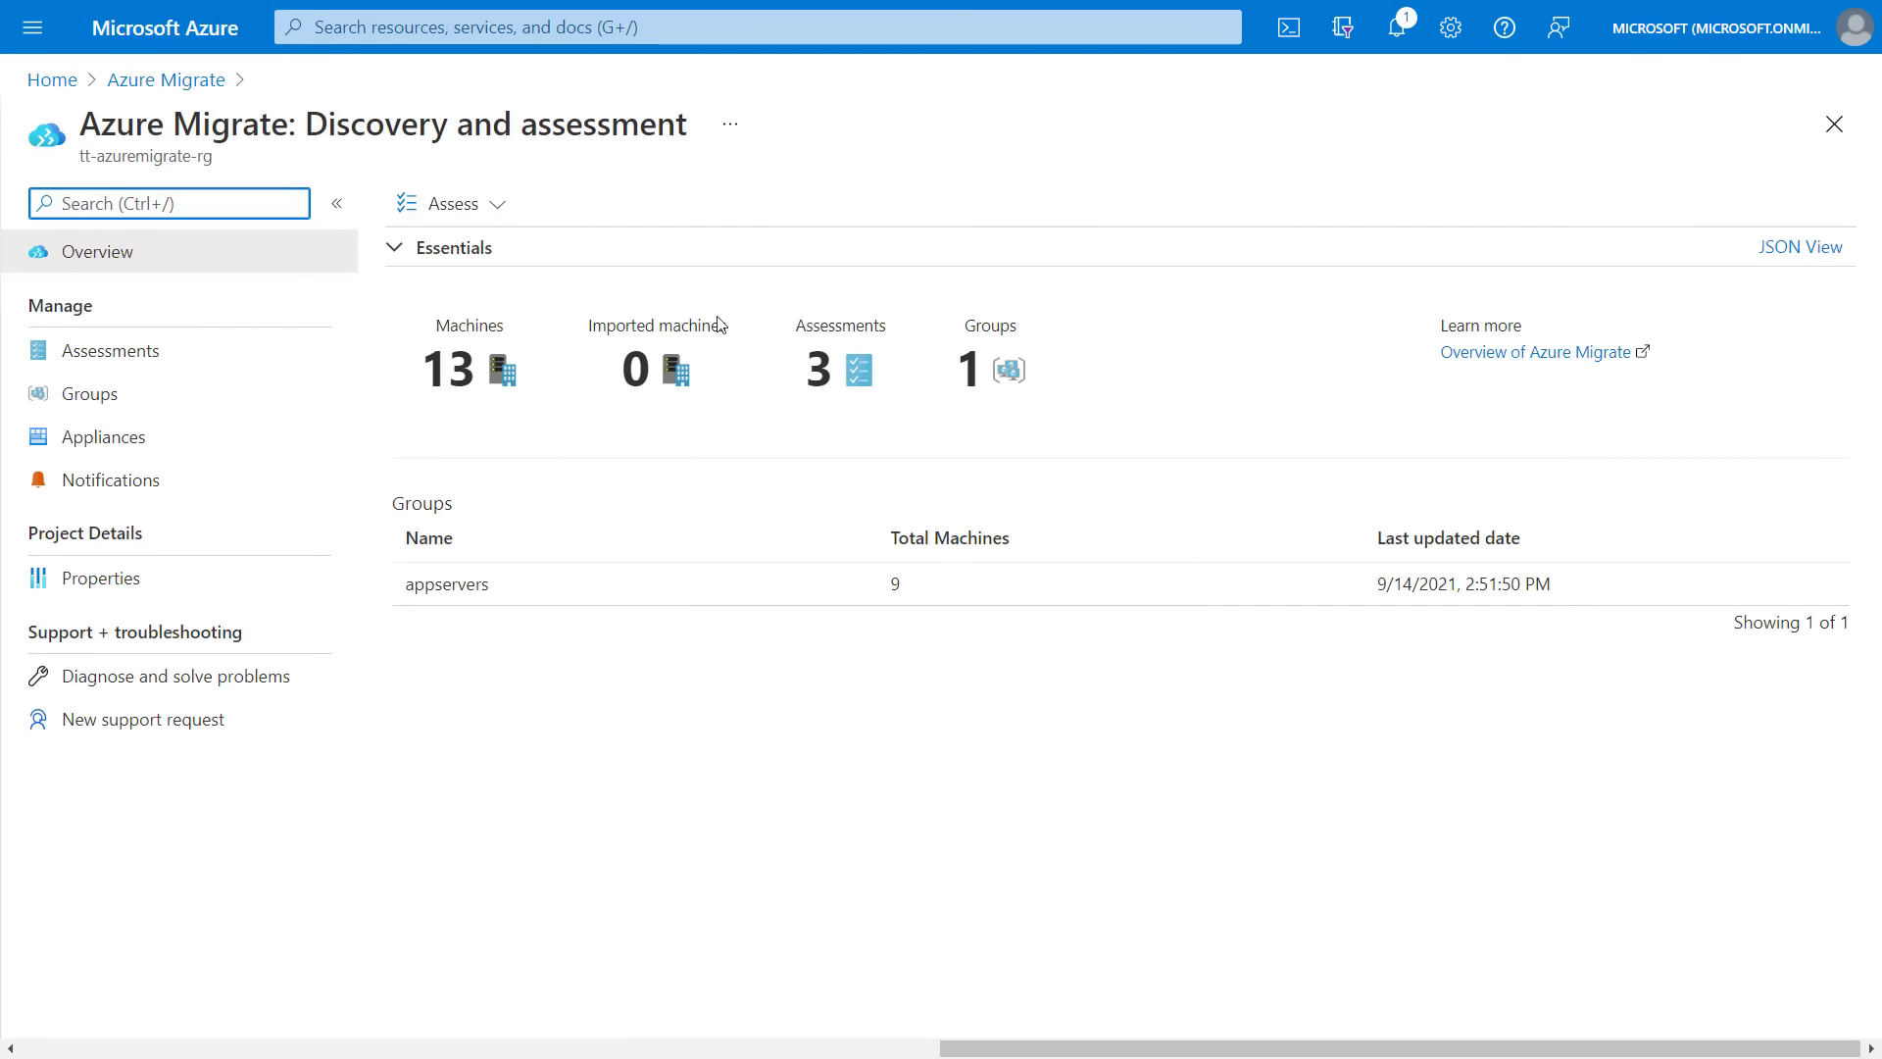
click(192, 402)
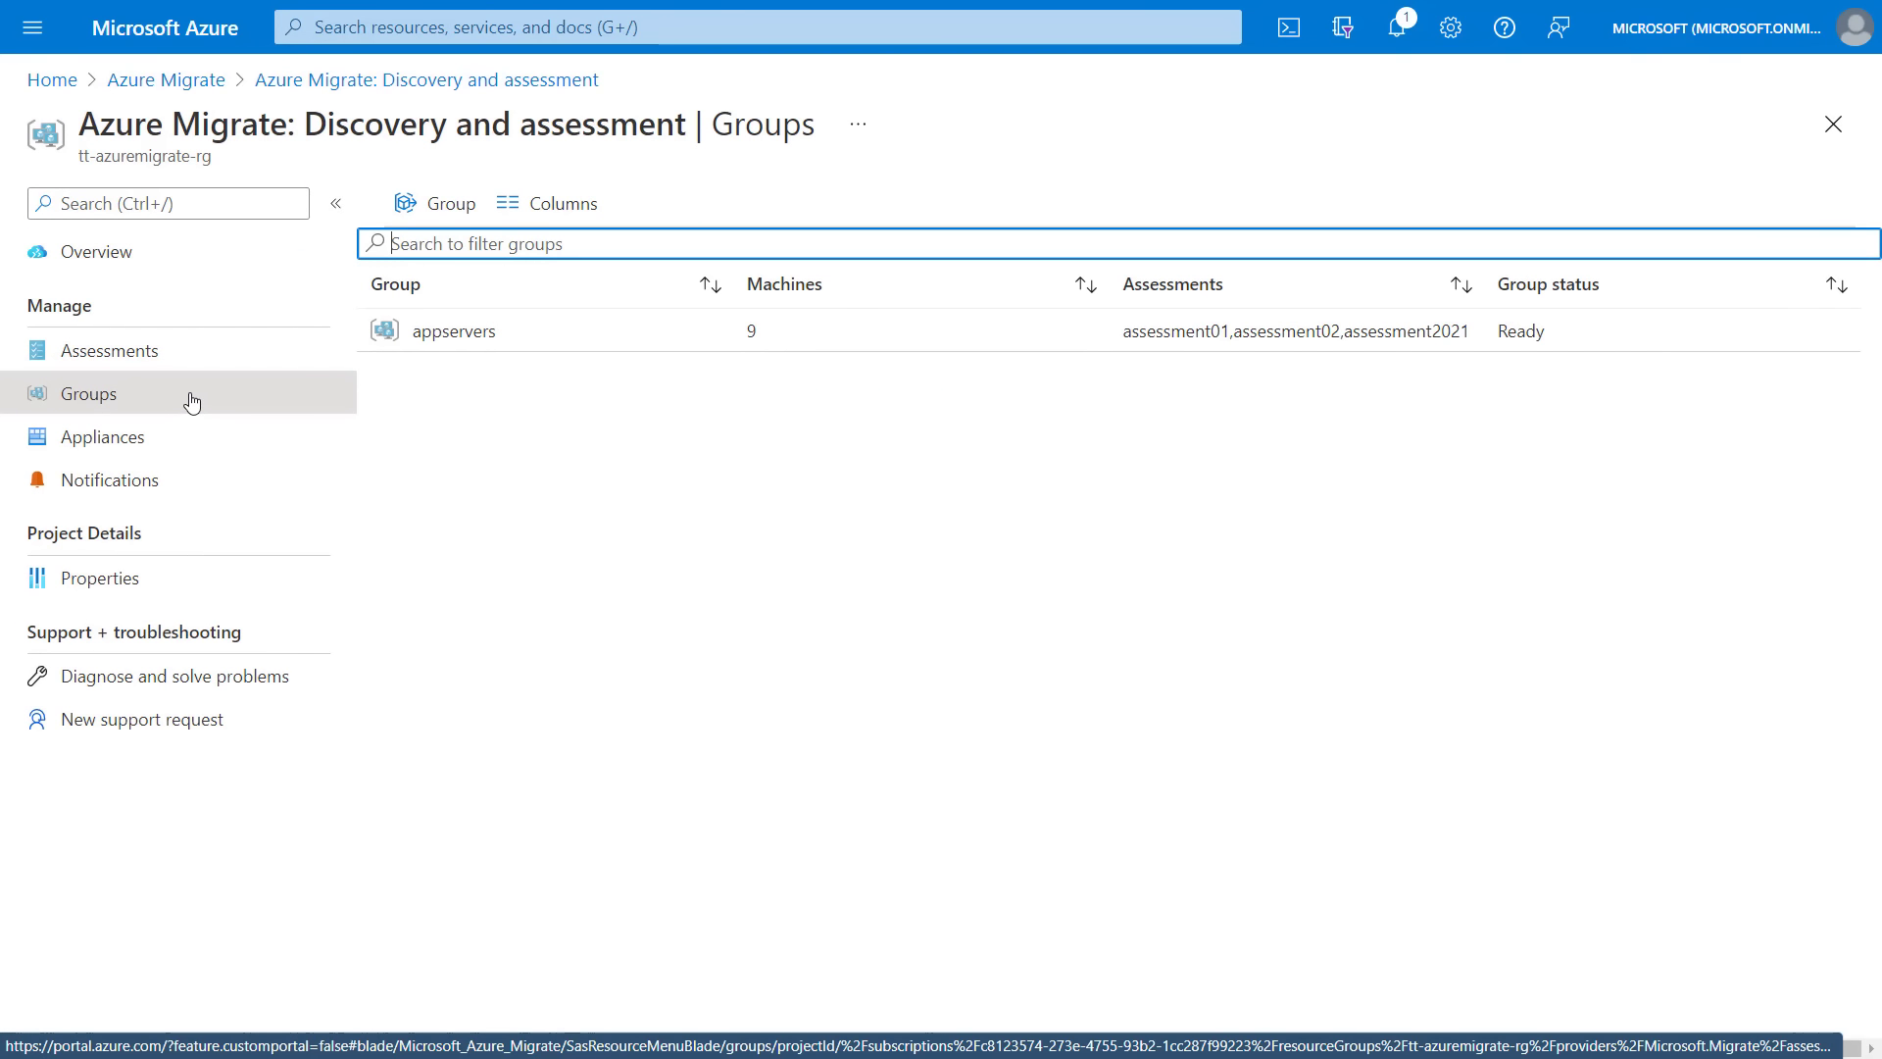
click(229, 446)
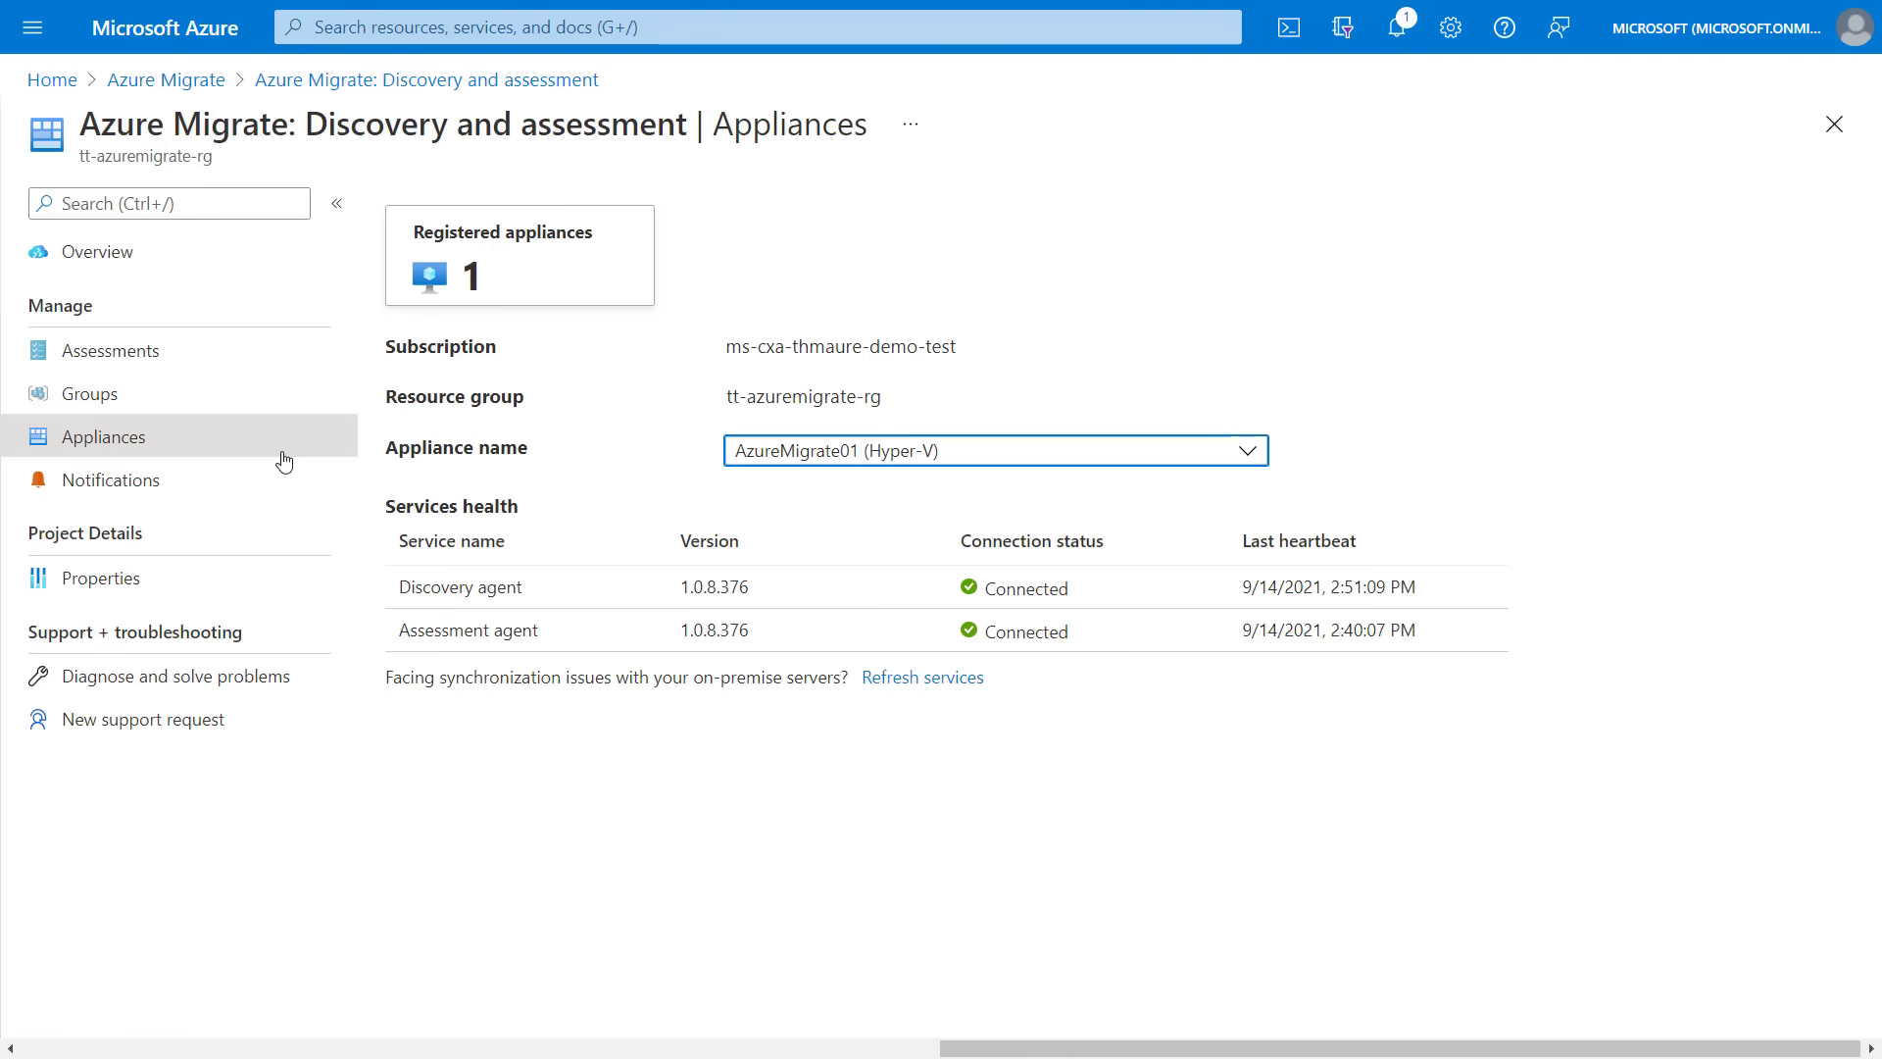
click(223, 366)
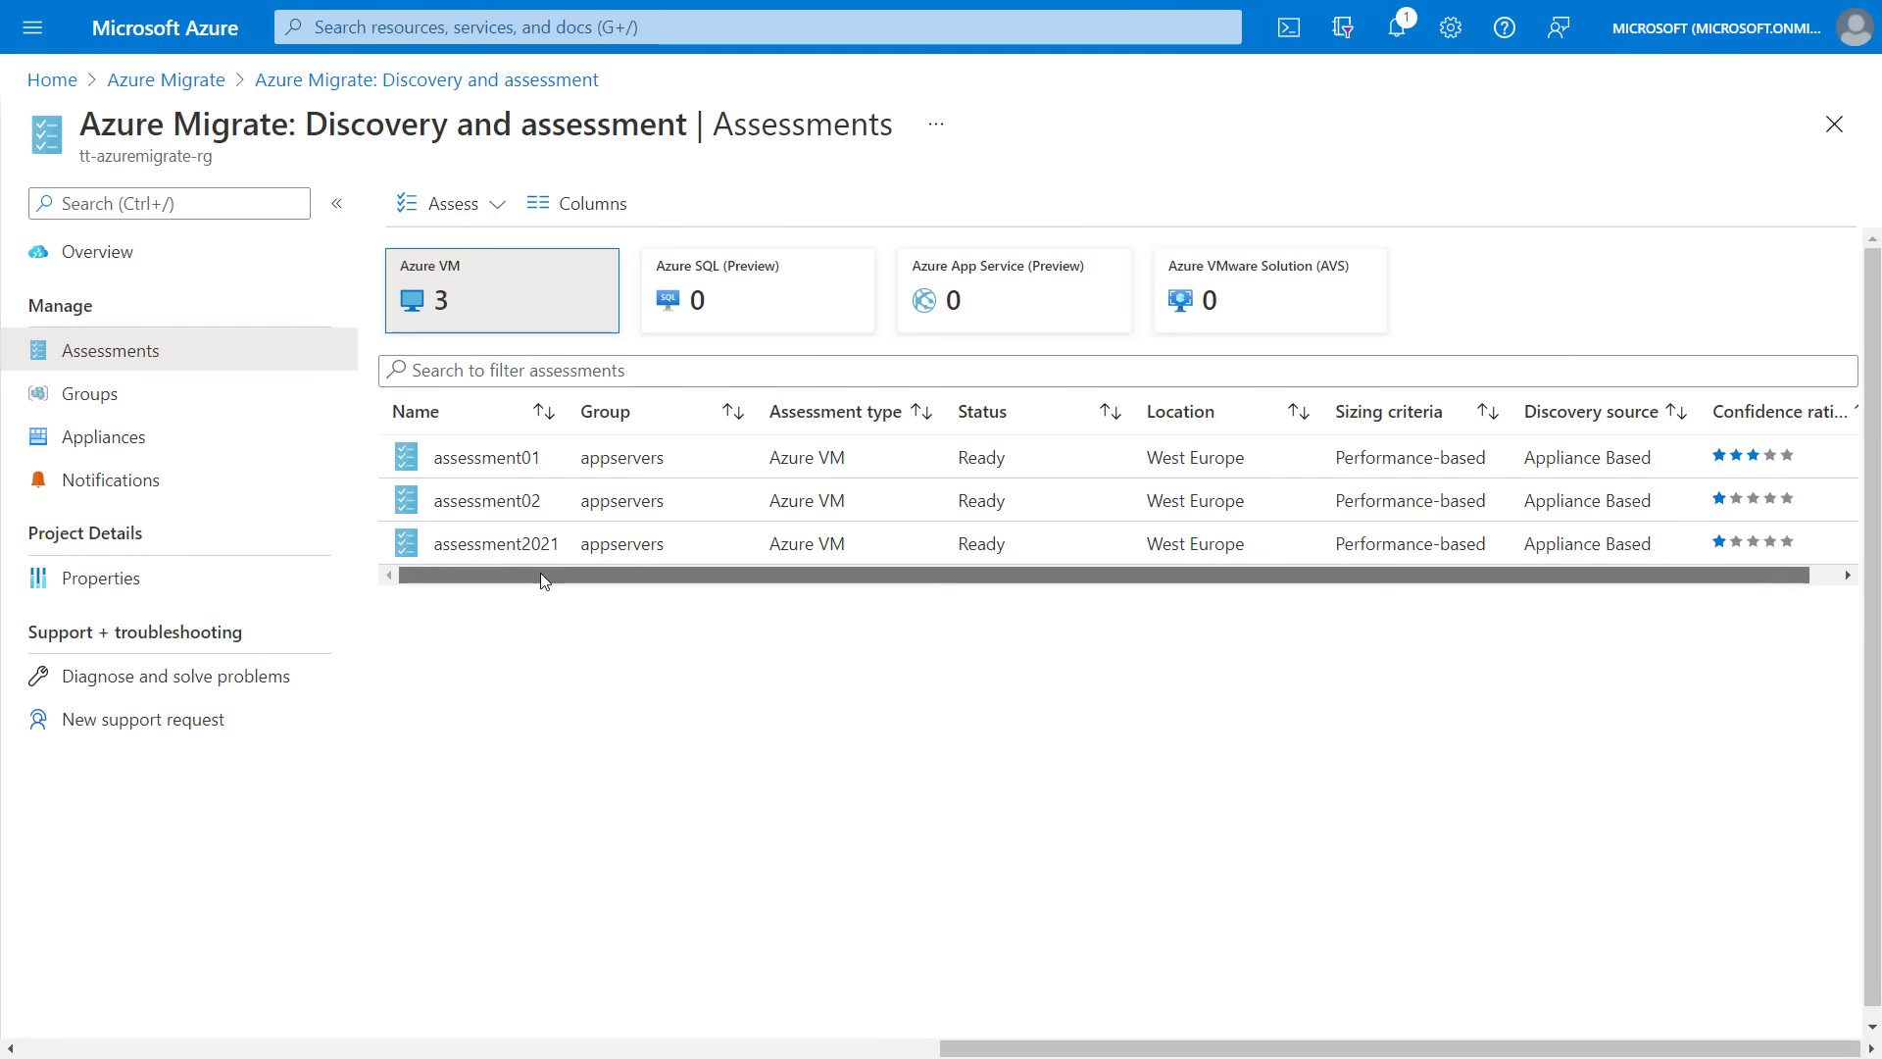
drag(540, 574, 748, 572)
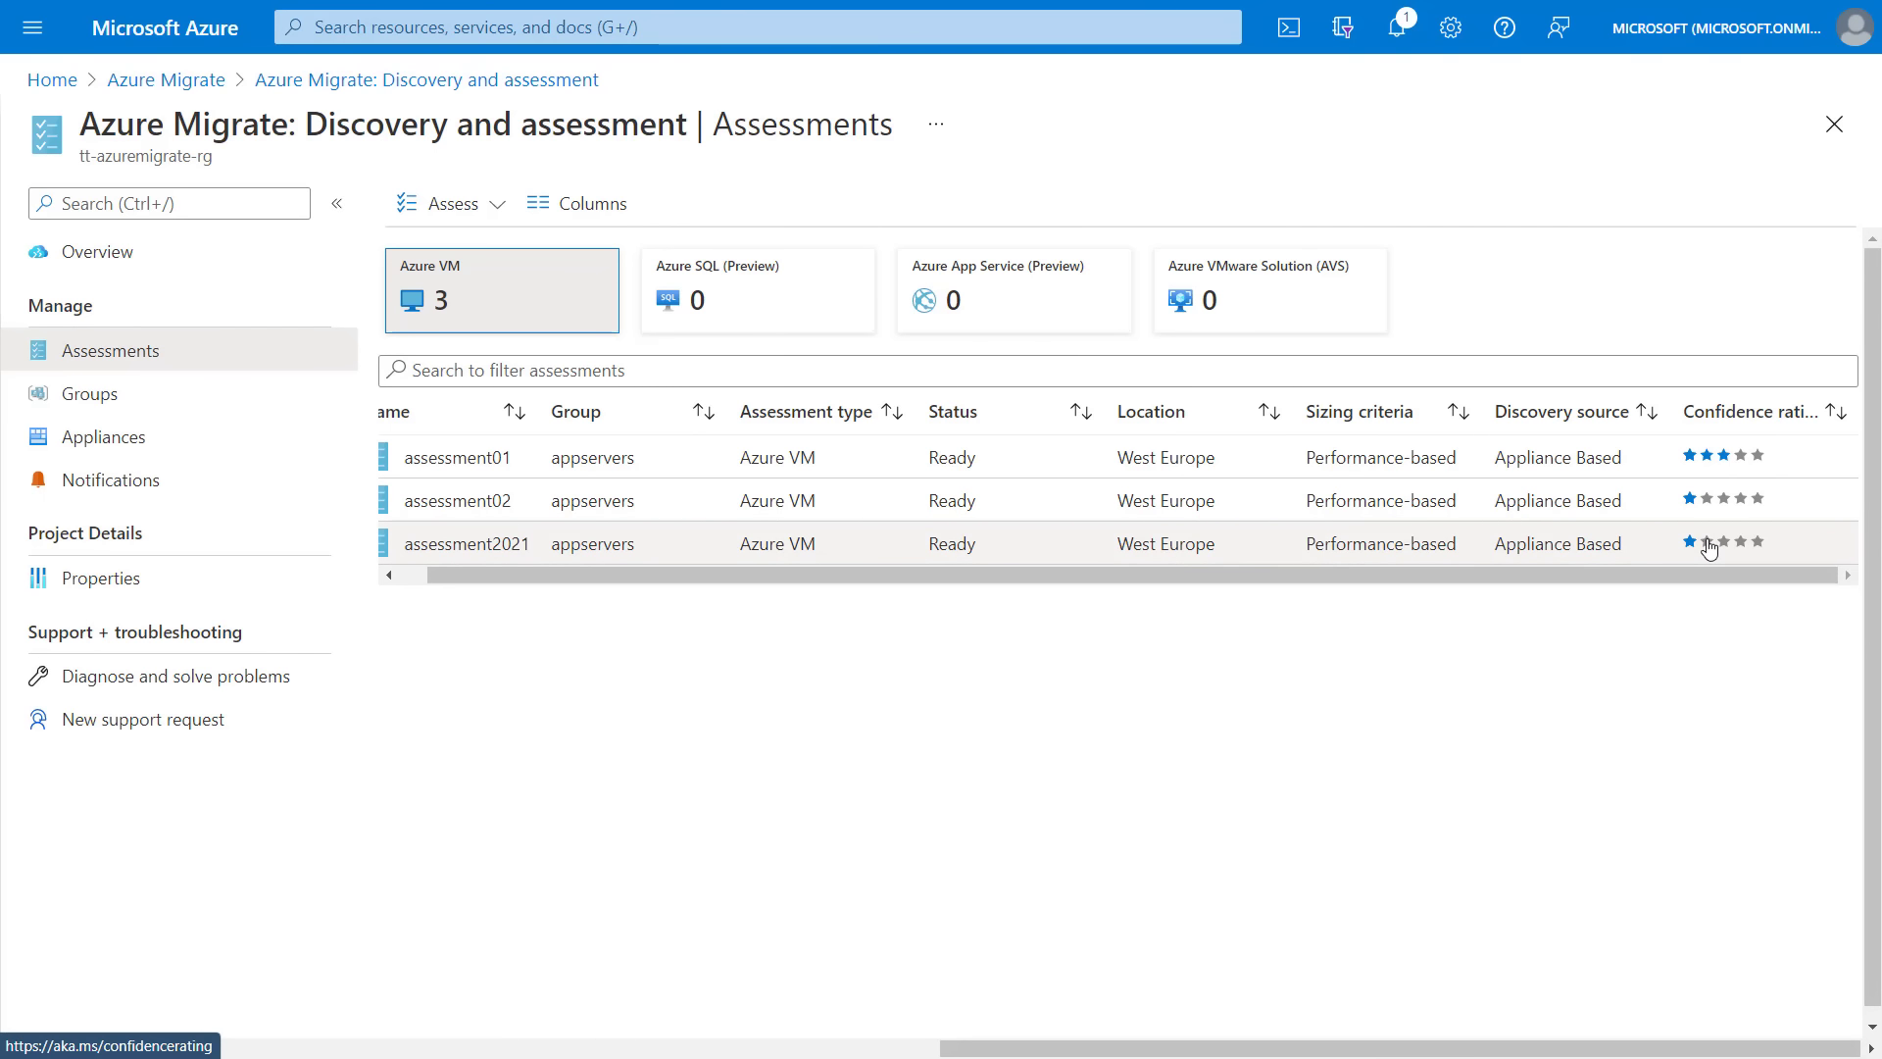
Step: Open assessment2021 and examine its overview charts and the Azure readiness details of the assessed machines
drag(1374, 575, 1176, 574)
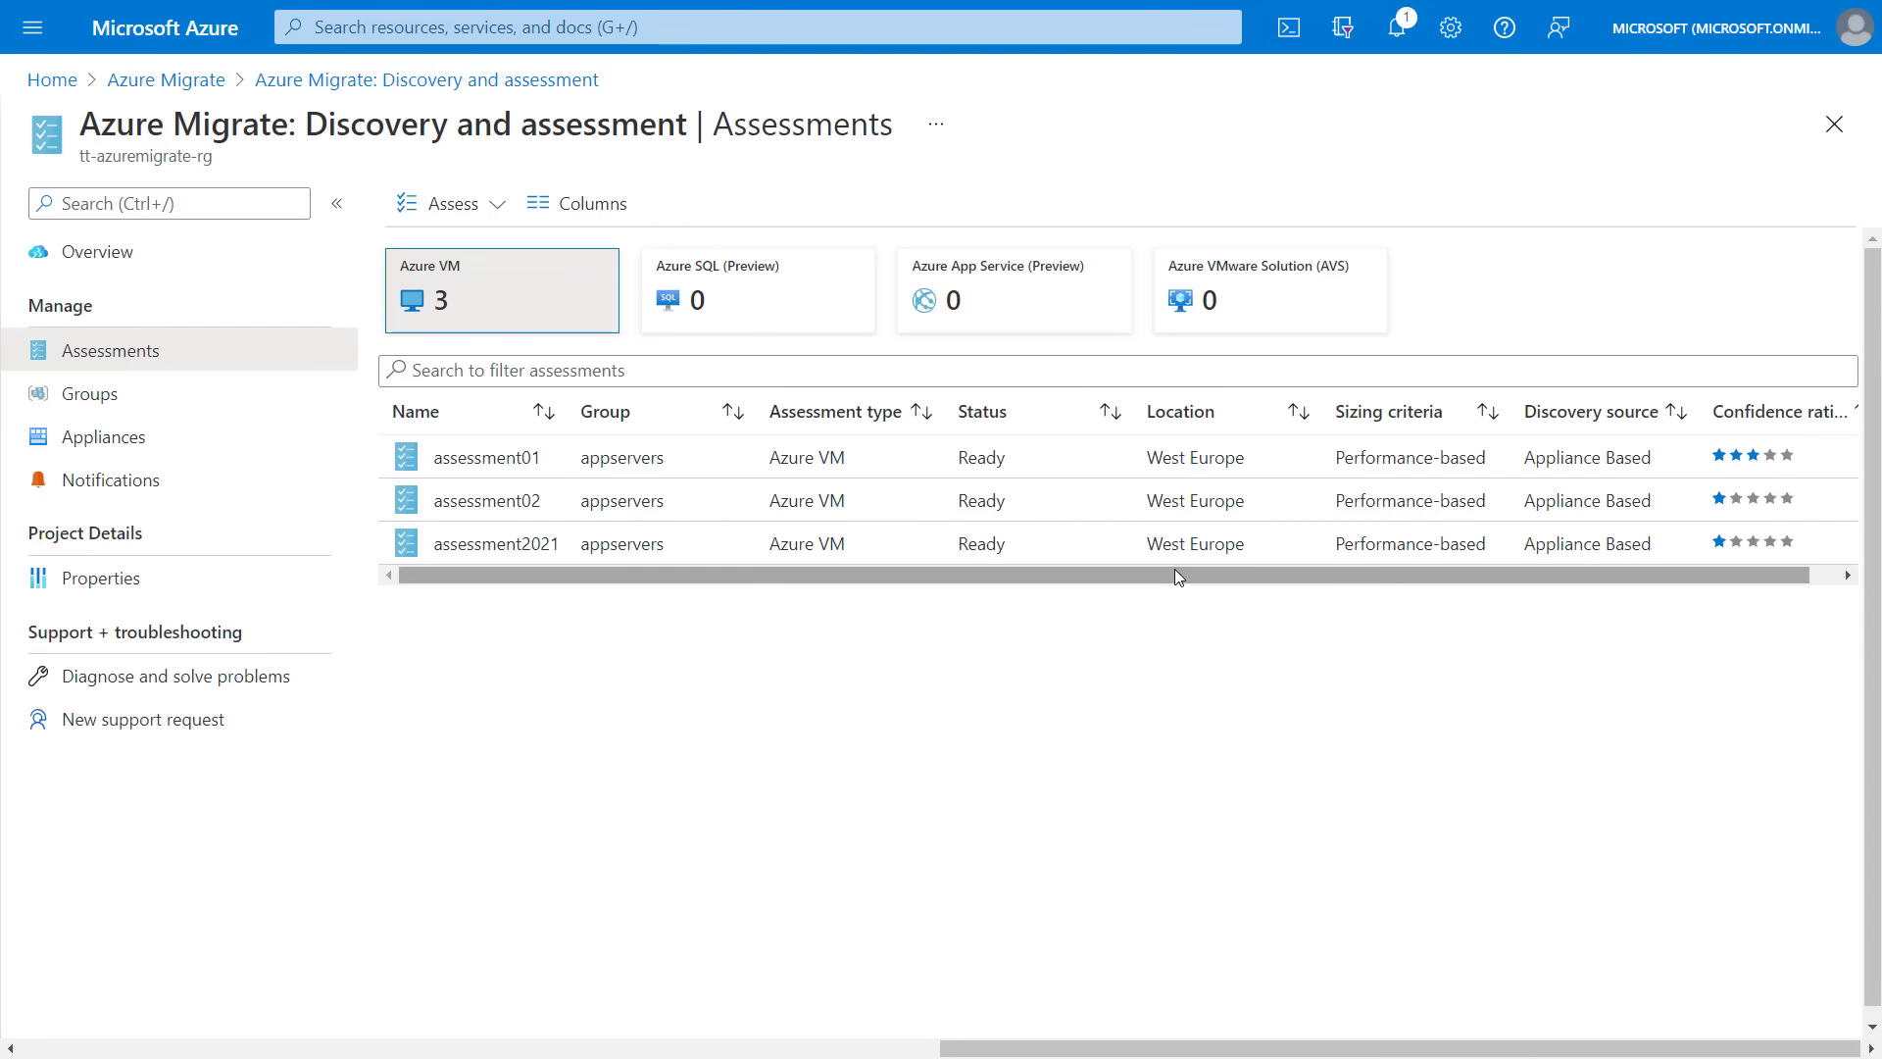
click(530, 556)
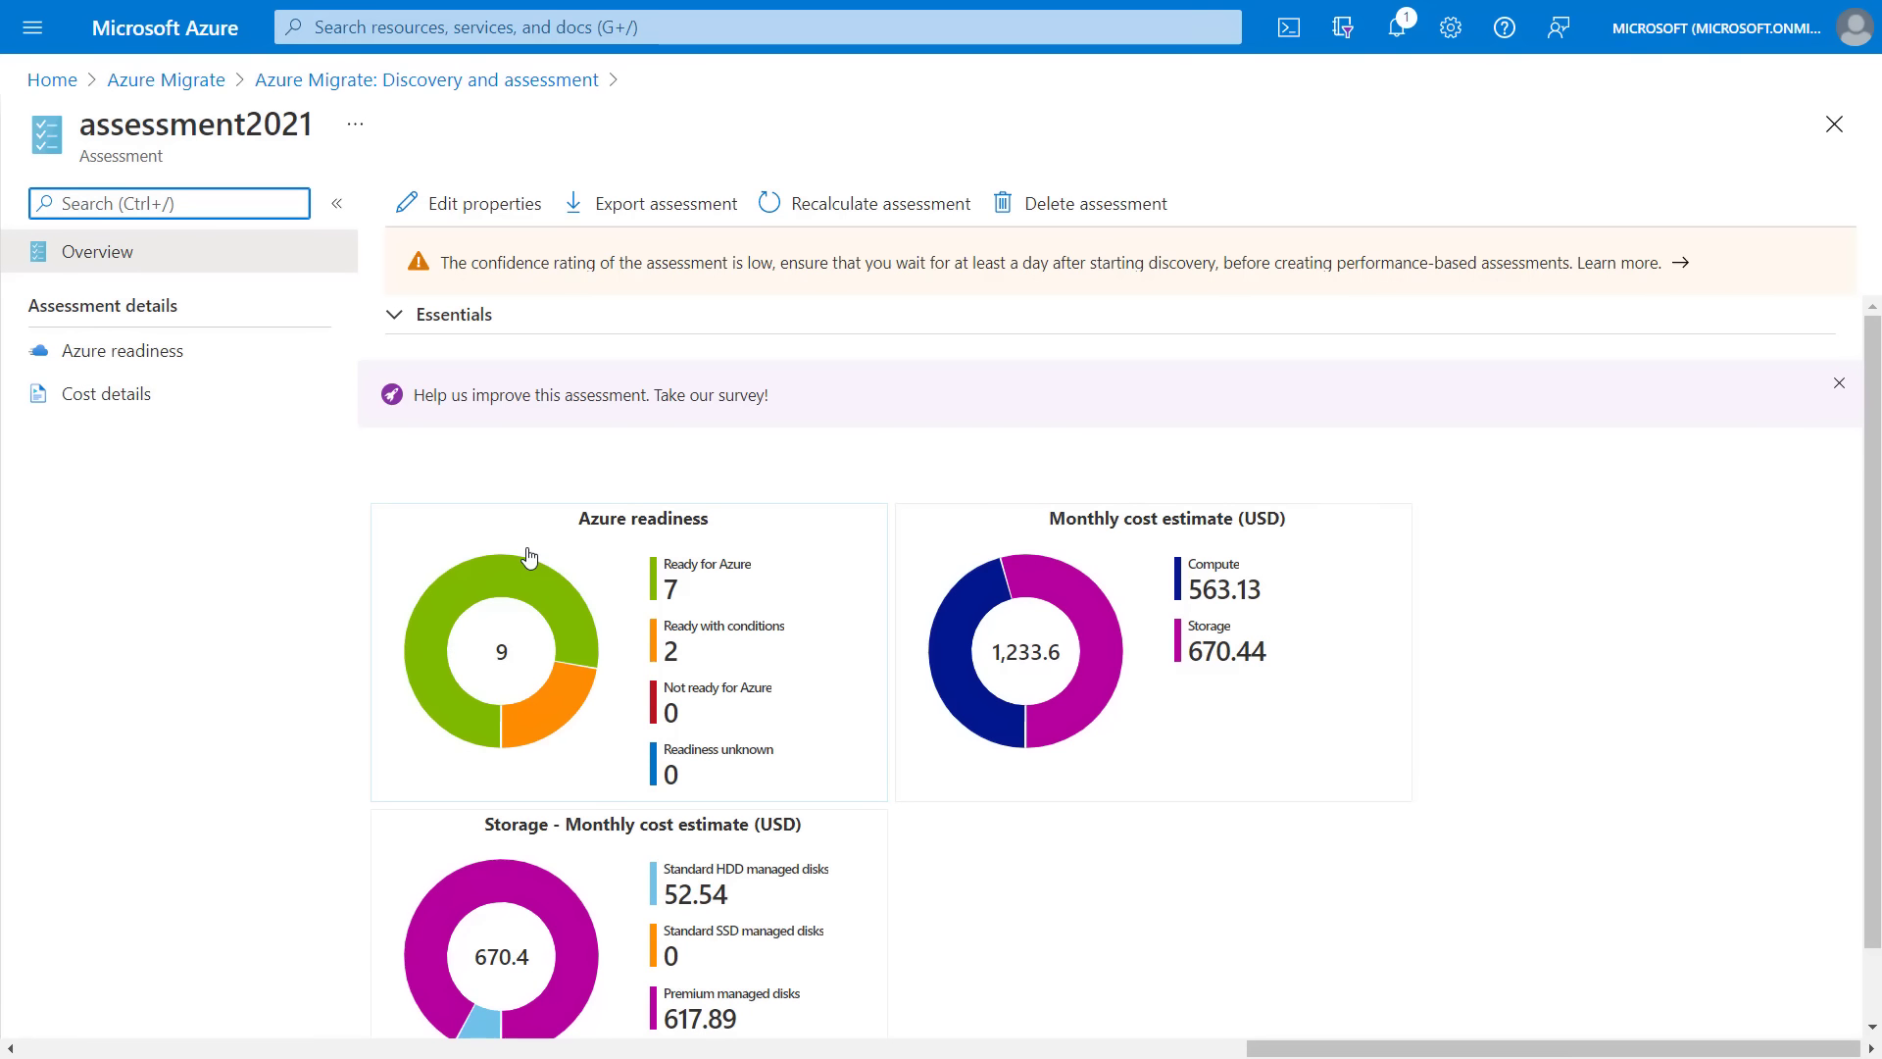
scroll(707, 472, down, 1)
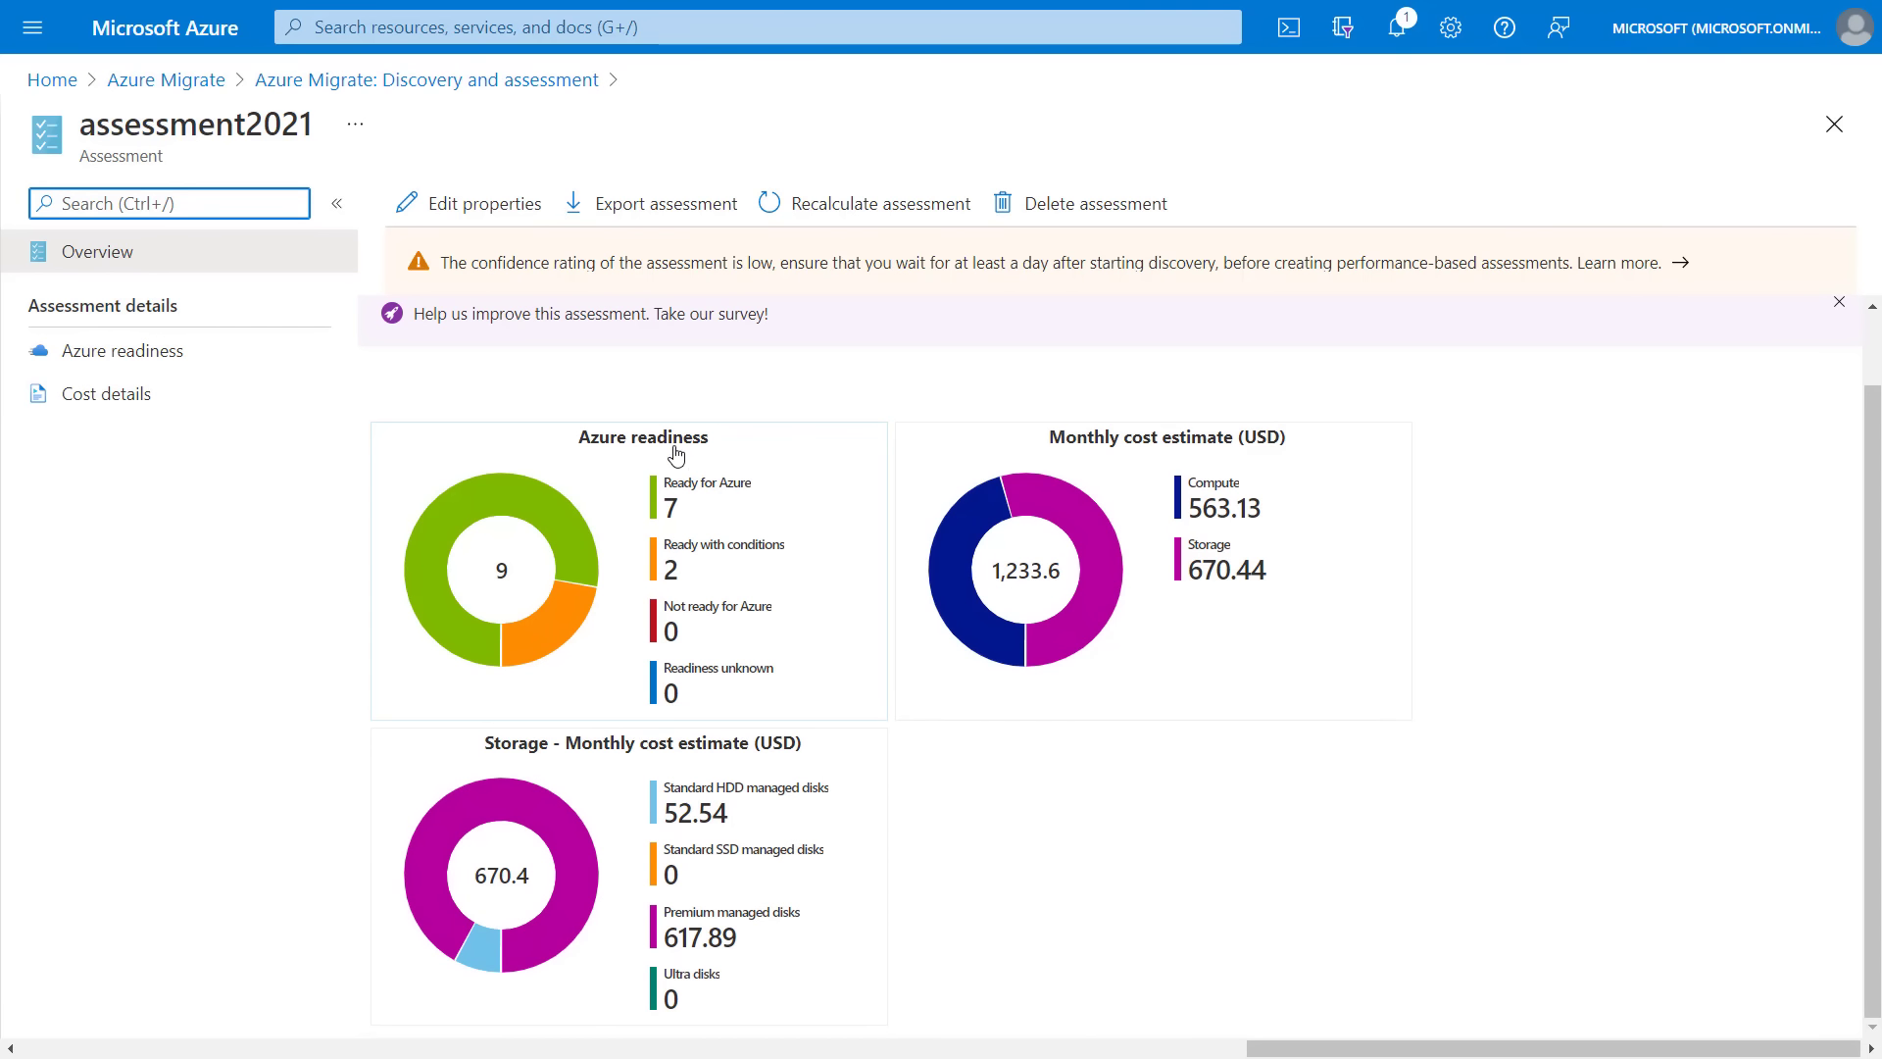
click(715, 546)
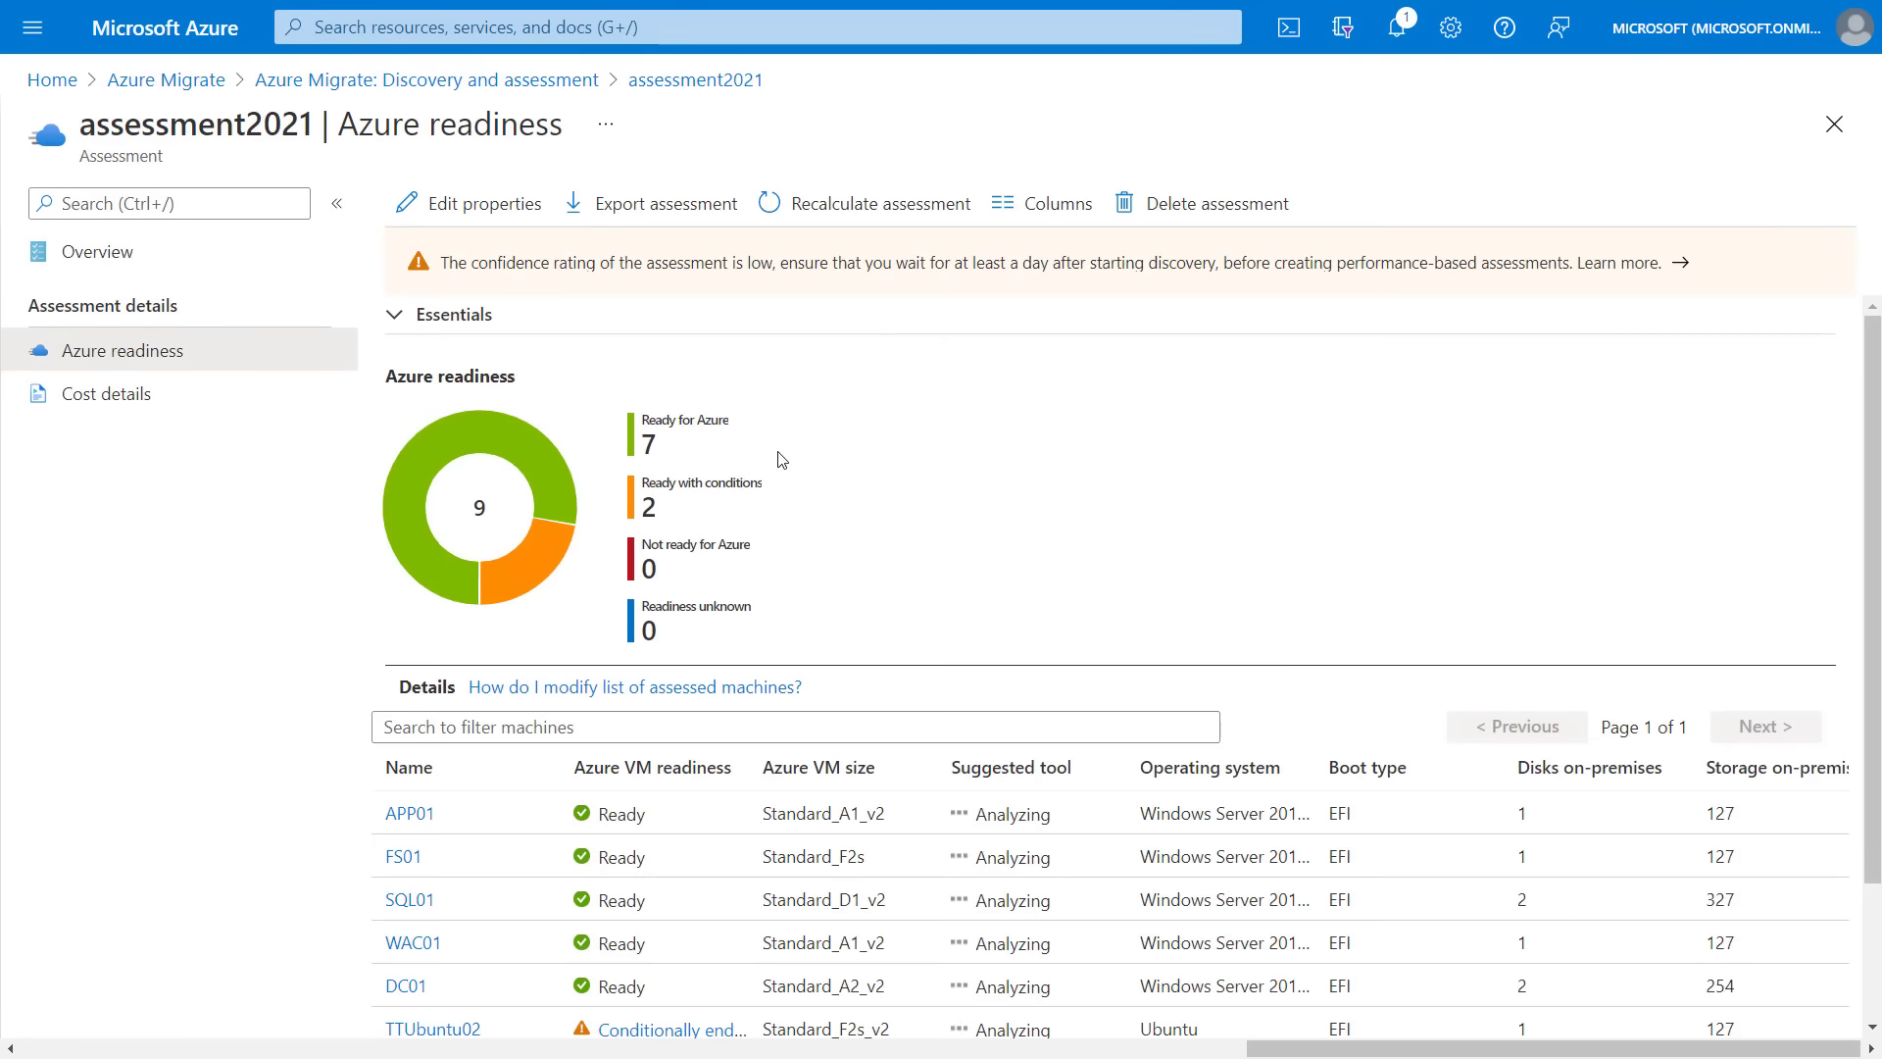
scroll(765, 749, down, 1)
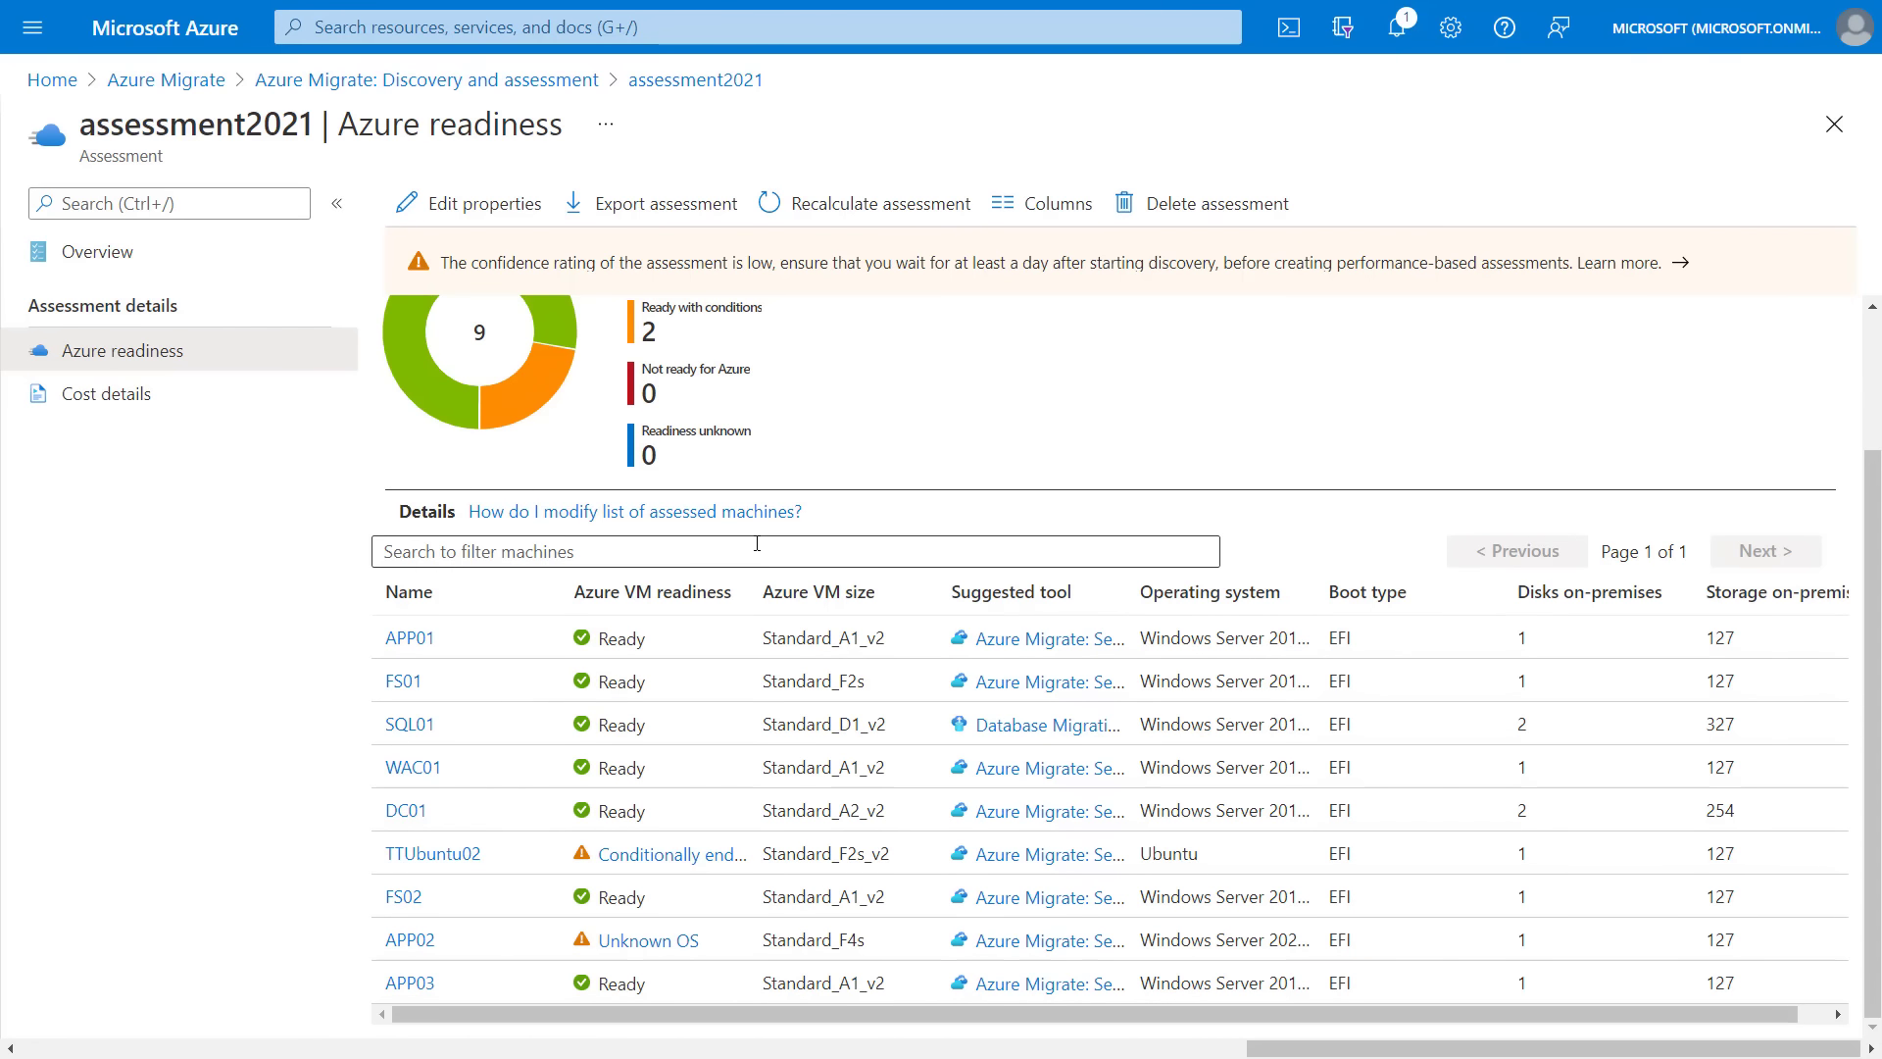
scroll(814, 770, up, 1)
scroll(815, 770, up, 2)
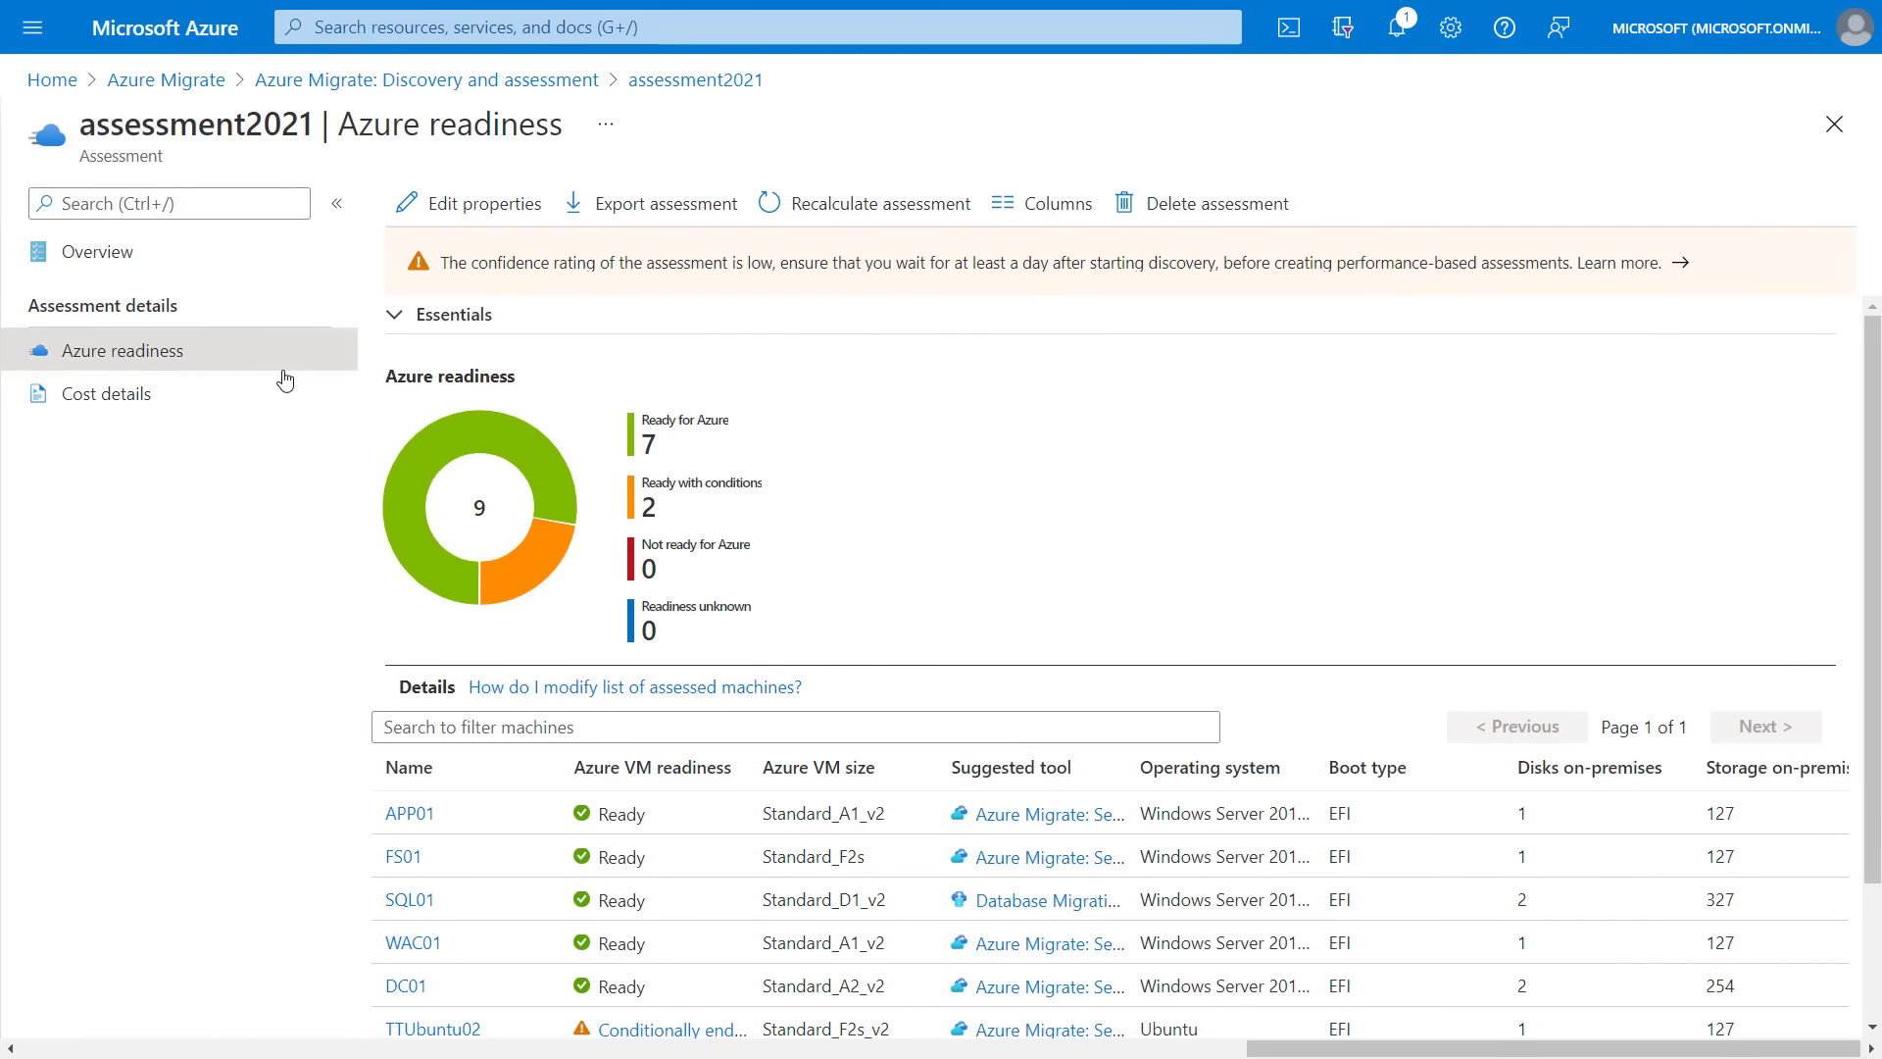
Step: Review the cost details of assessment2021, including the monthly compute and storage estimates for each machine
click(249, 384)
click(245, 355)
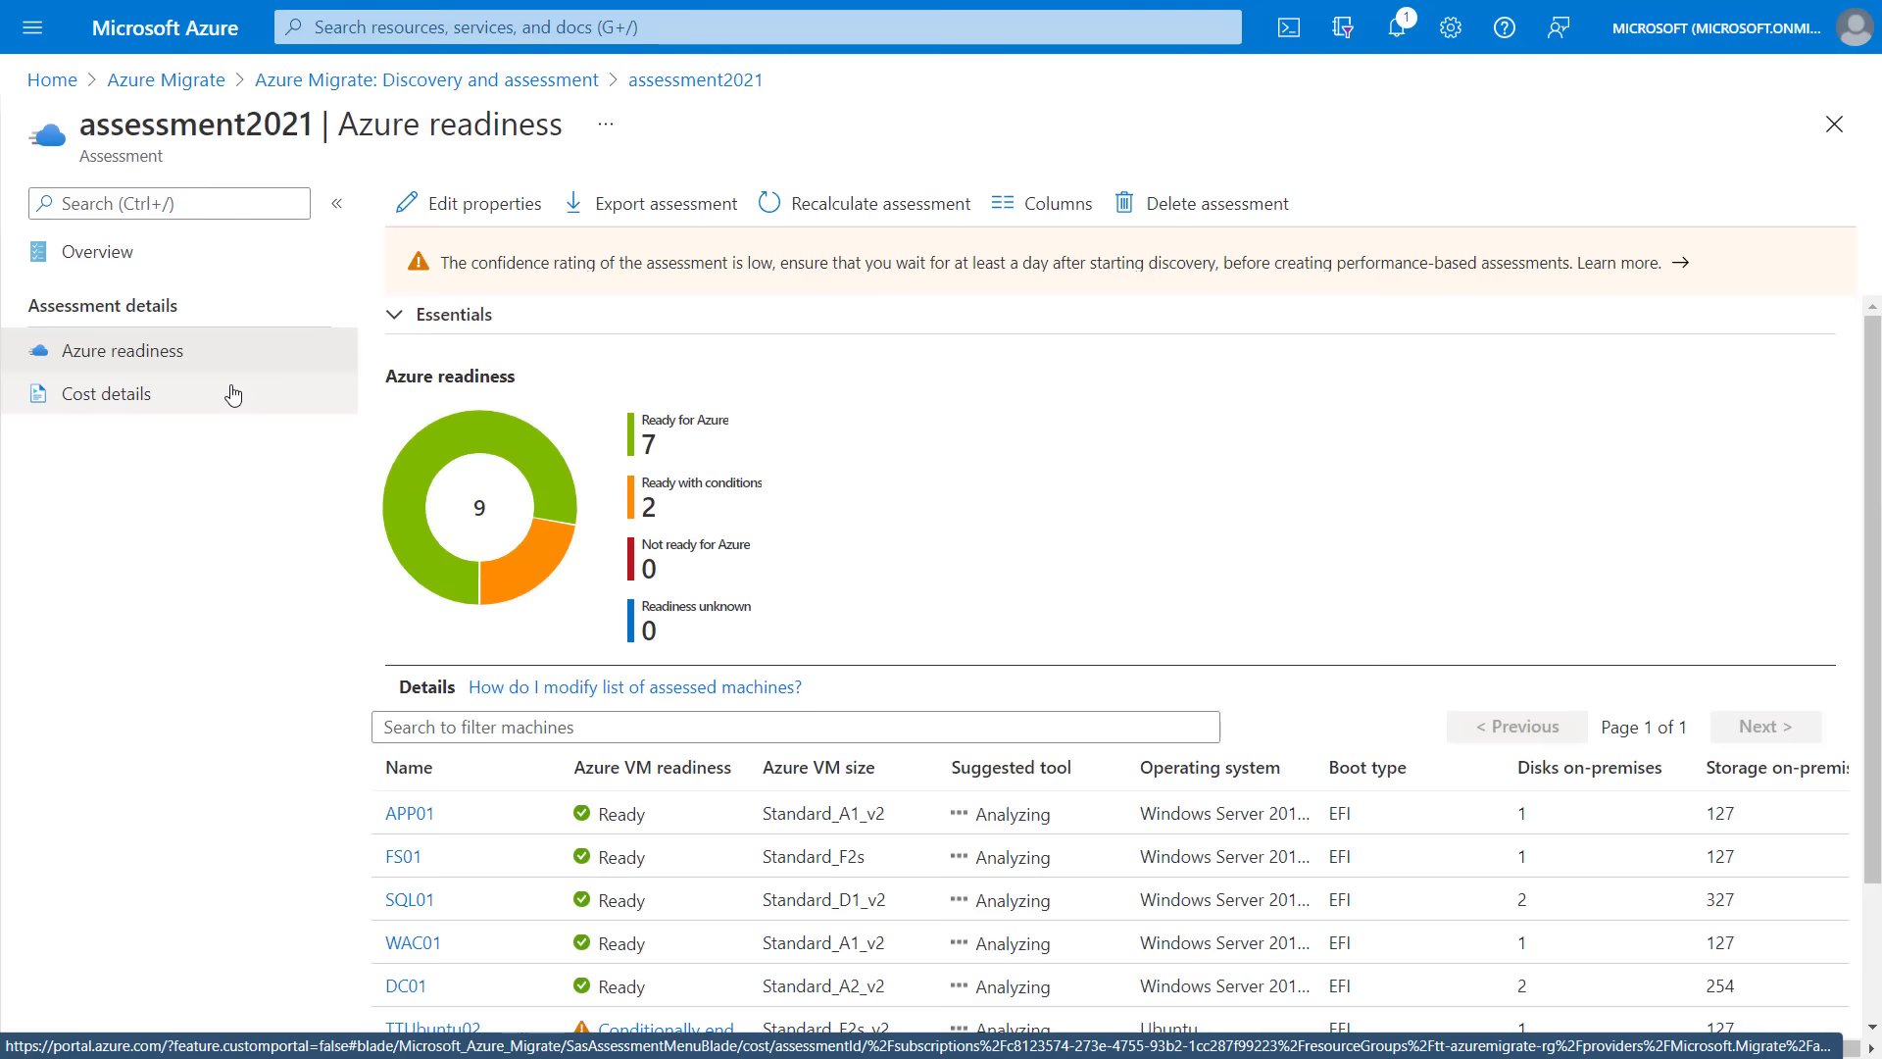
click(233, 394)
mouse_move(571, 469)
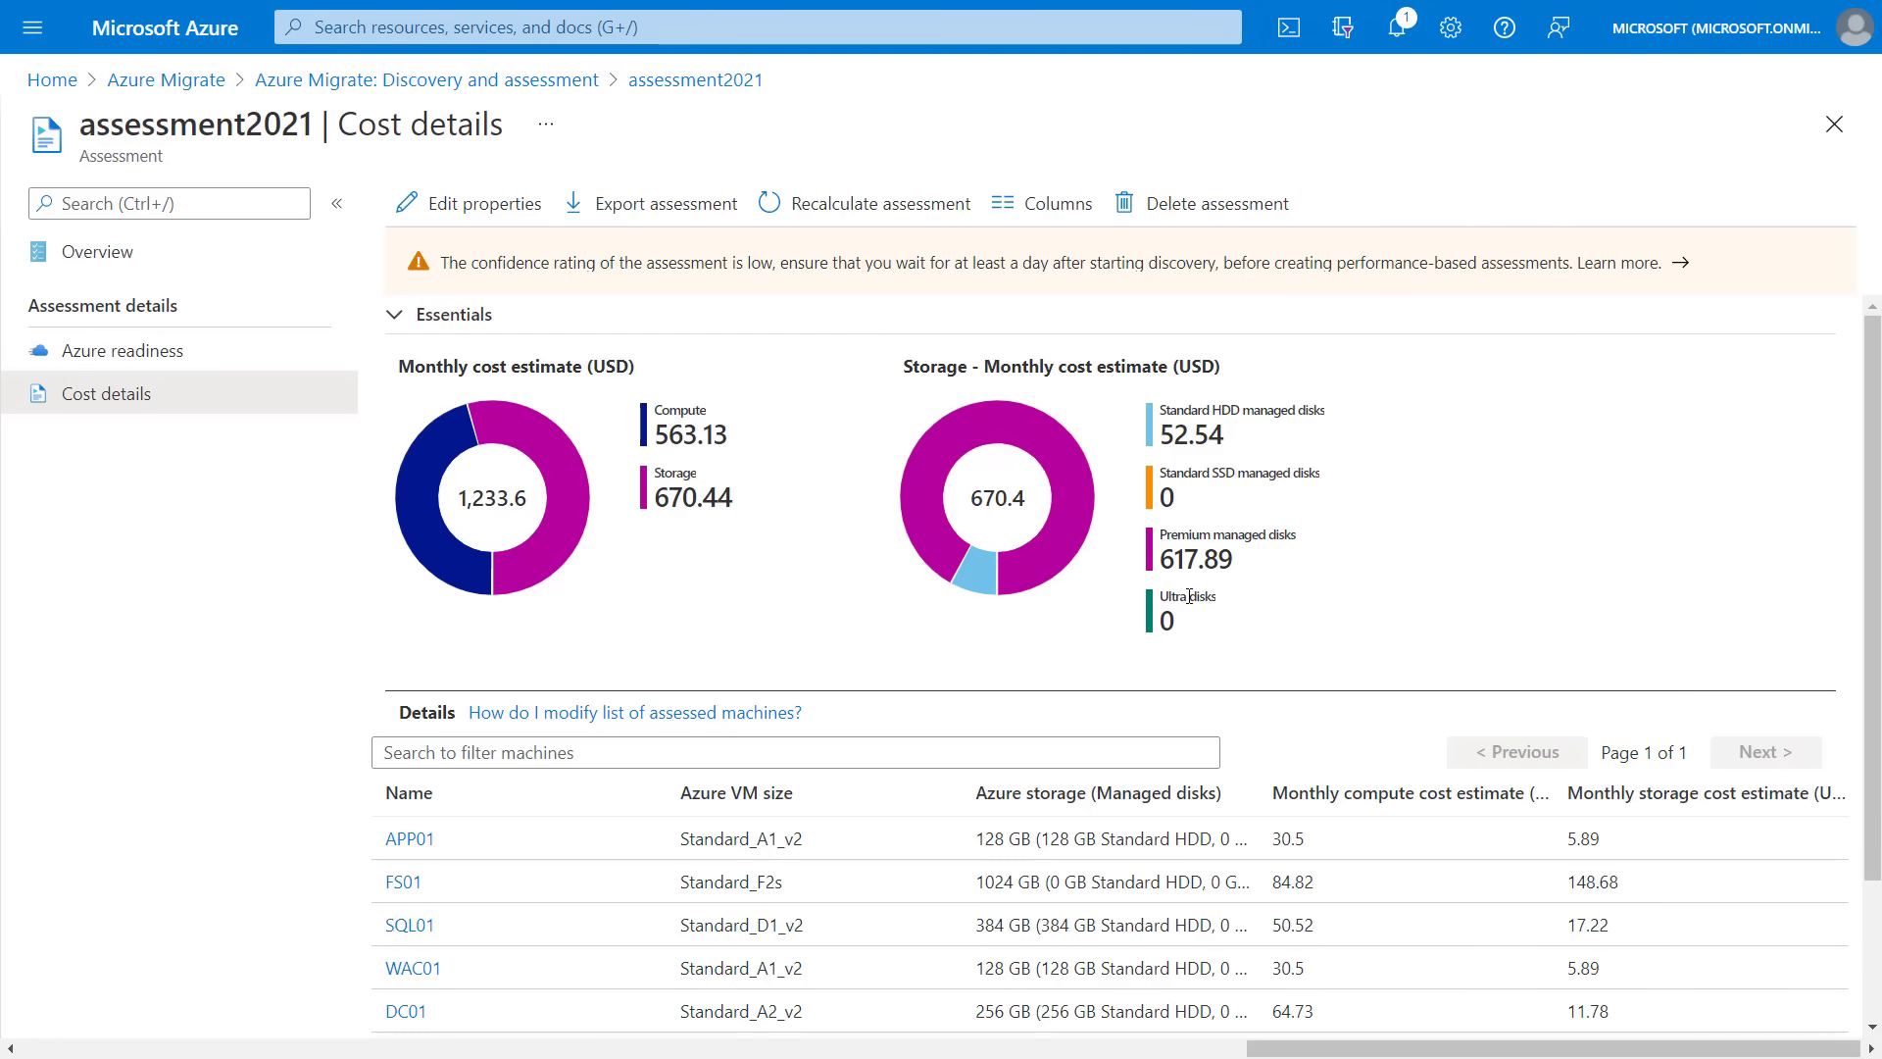
scroll(756, 591, down, 2)
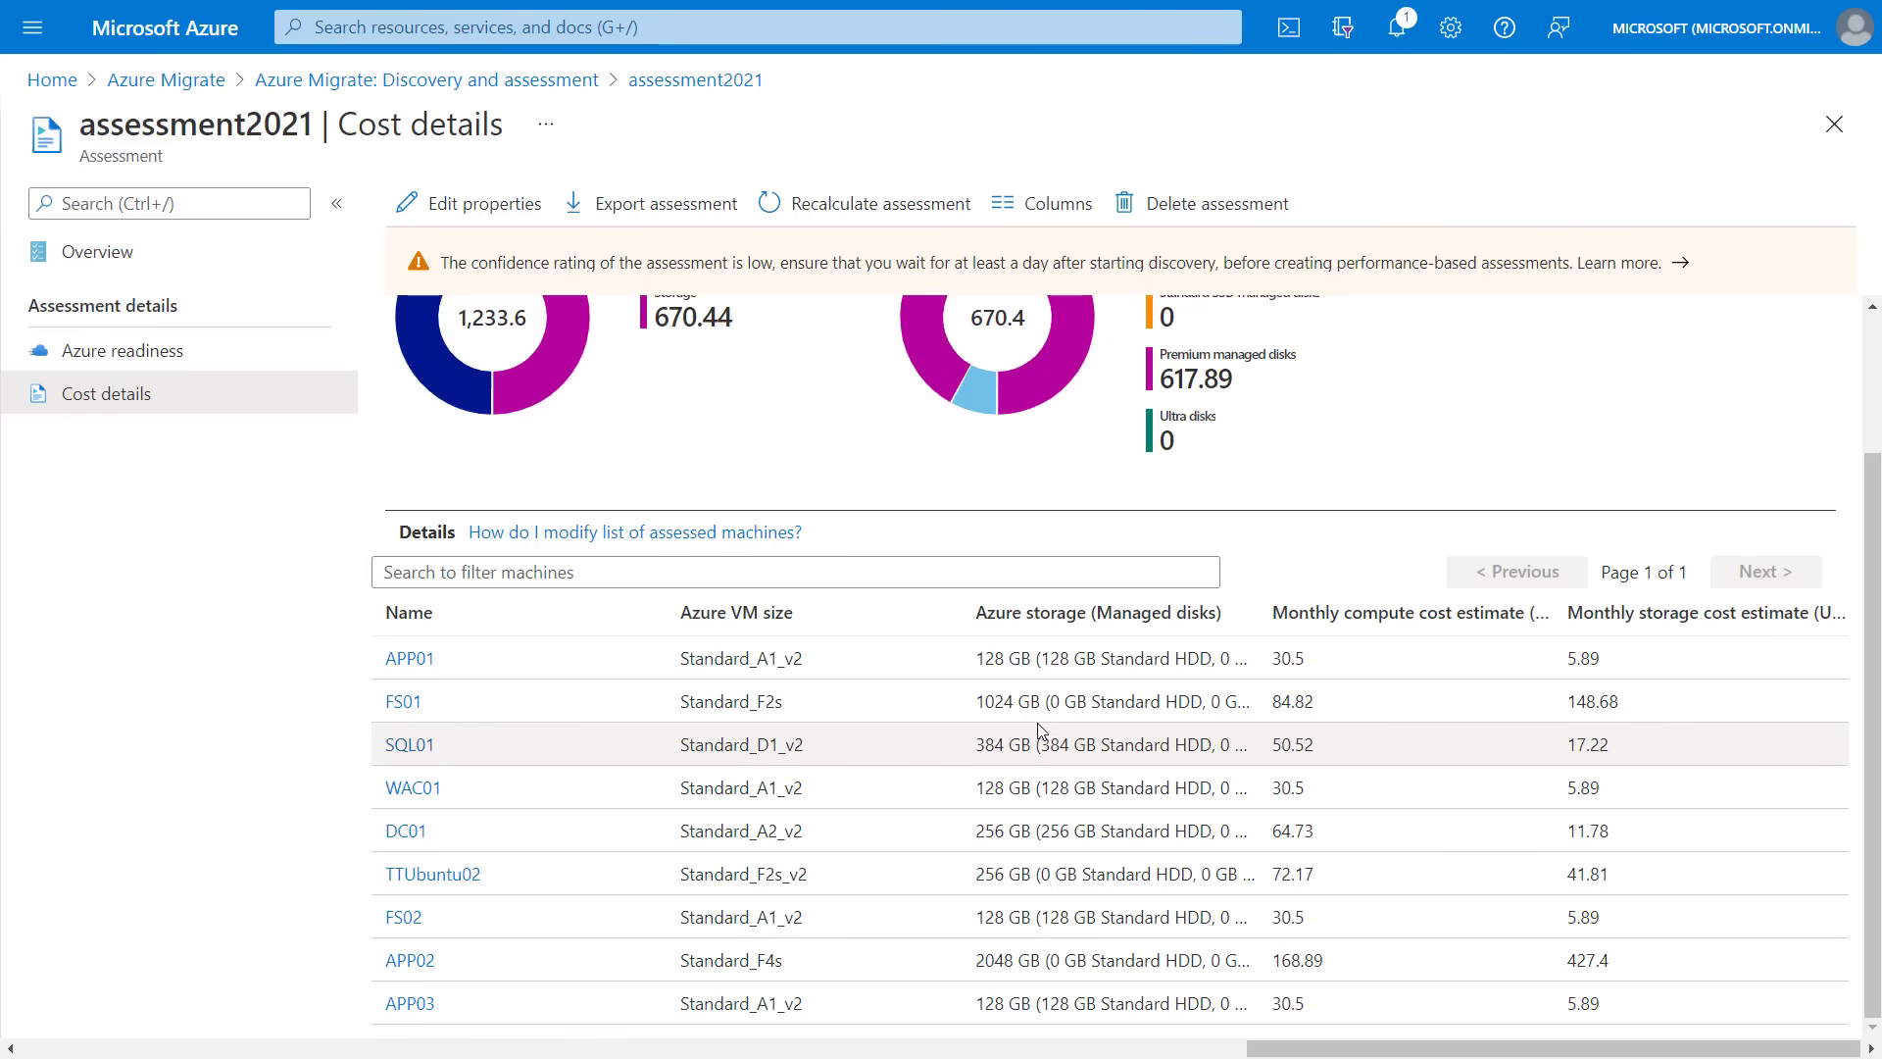
scroll(1015, 790, up, 1)
scroll(1016, 790, down, 1)
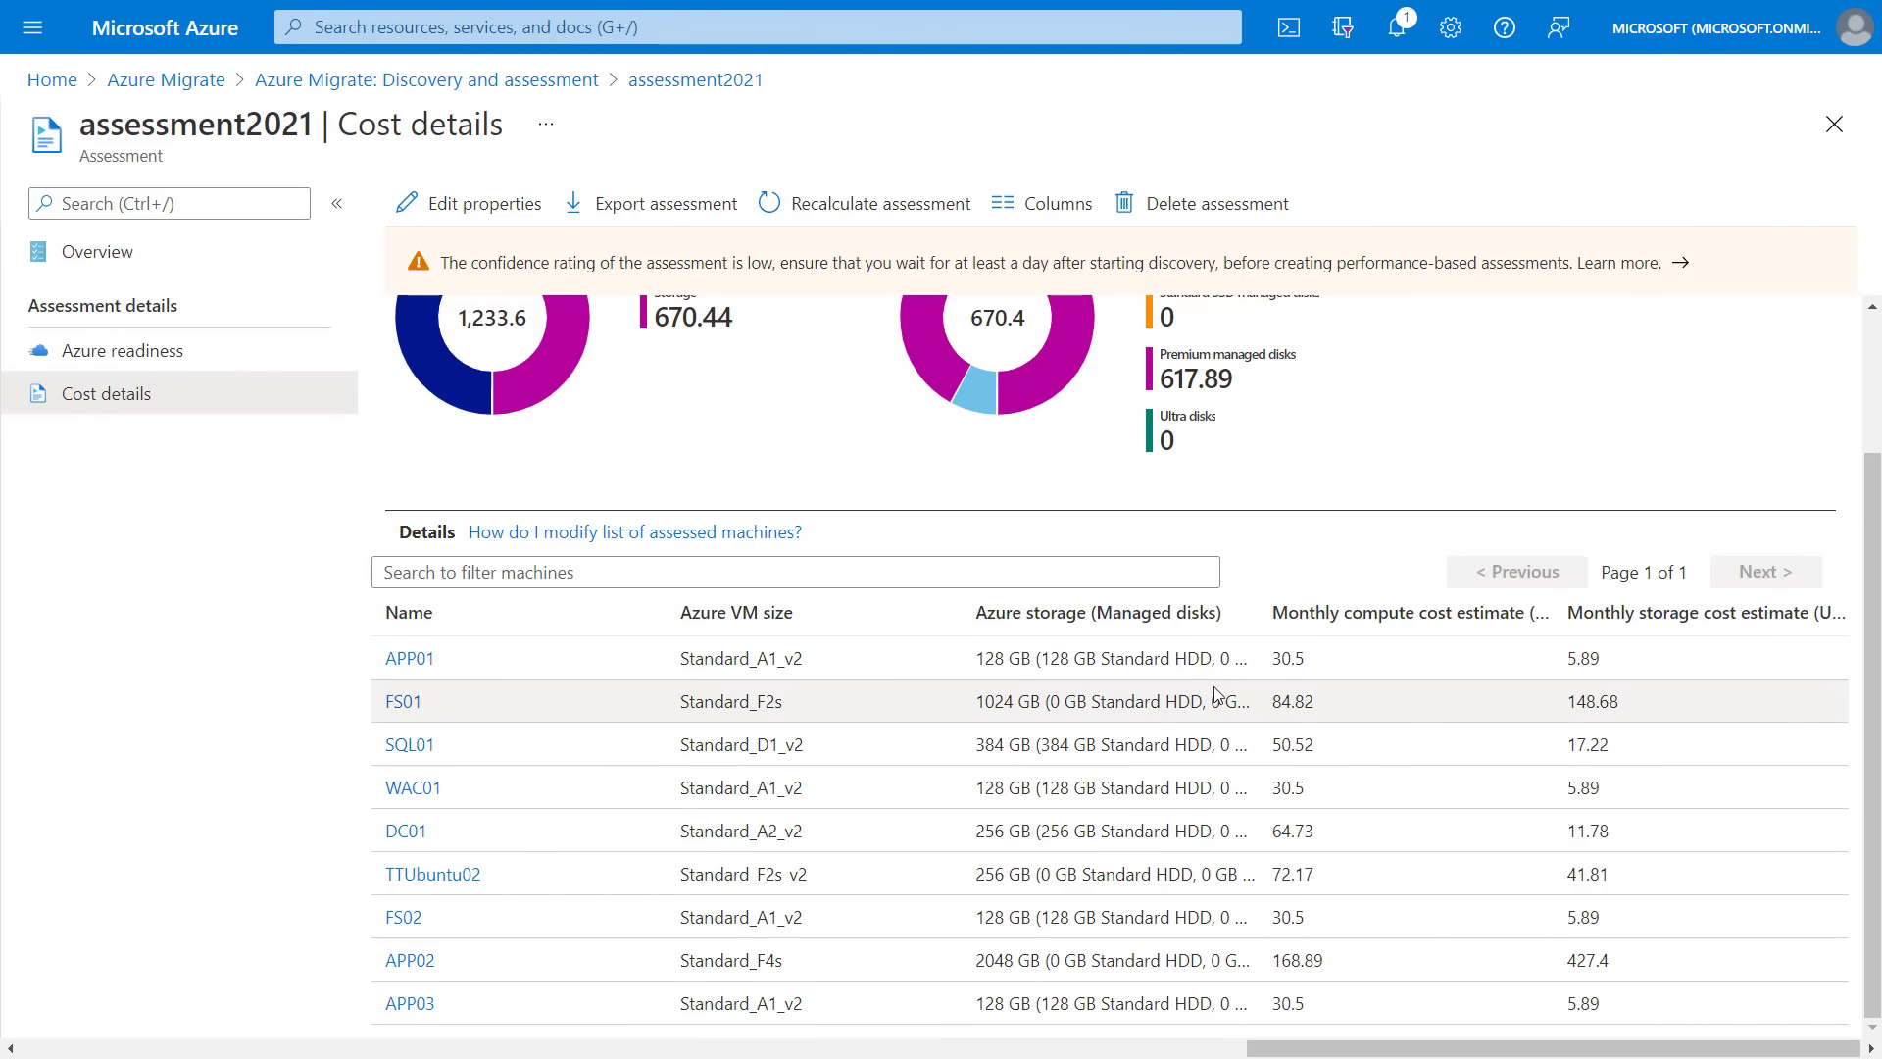
scroll(1139, 767, up, 2)
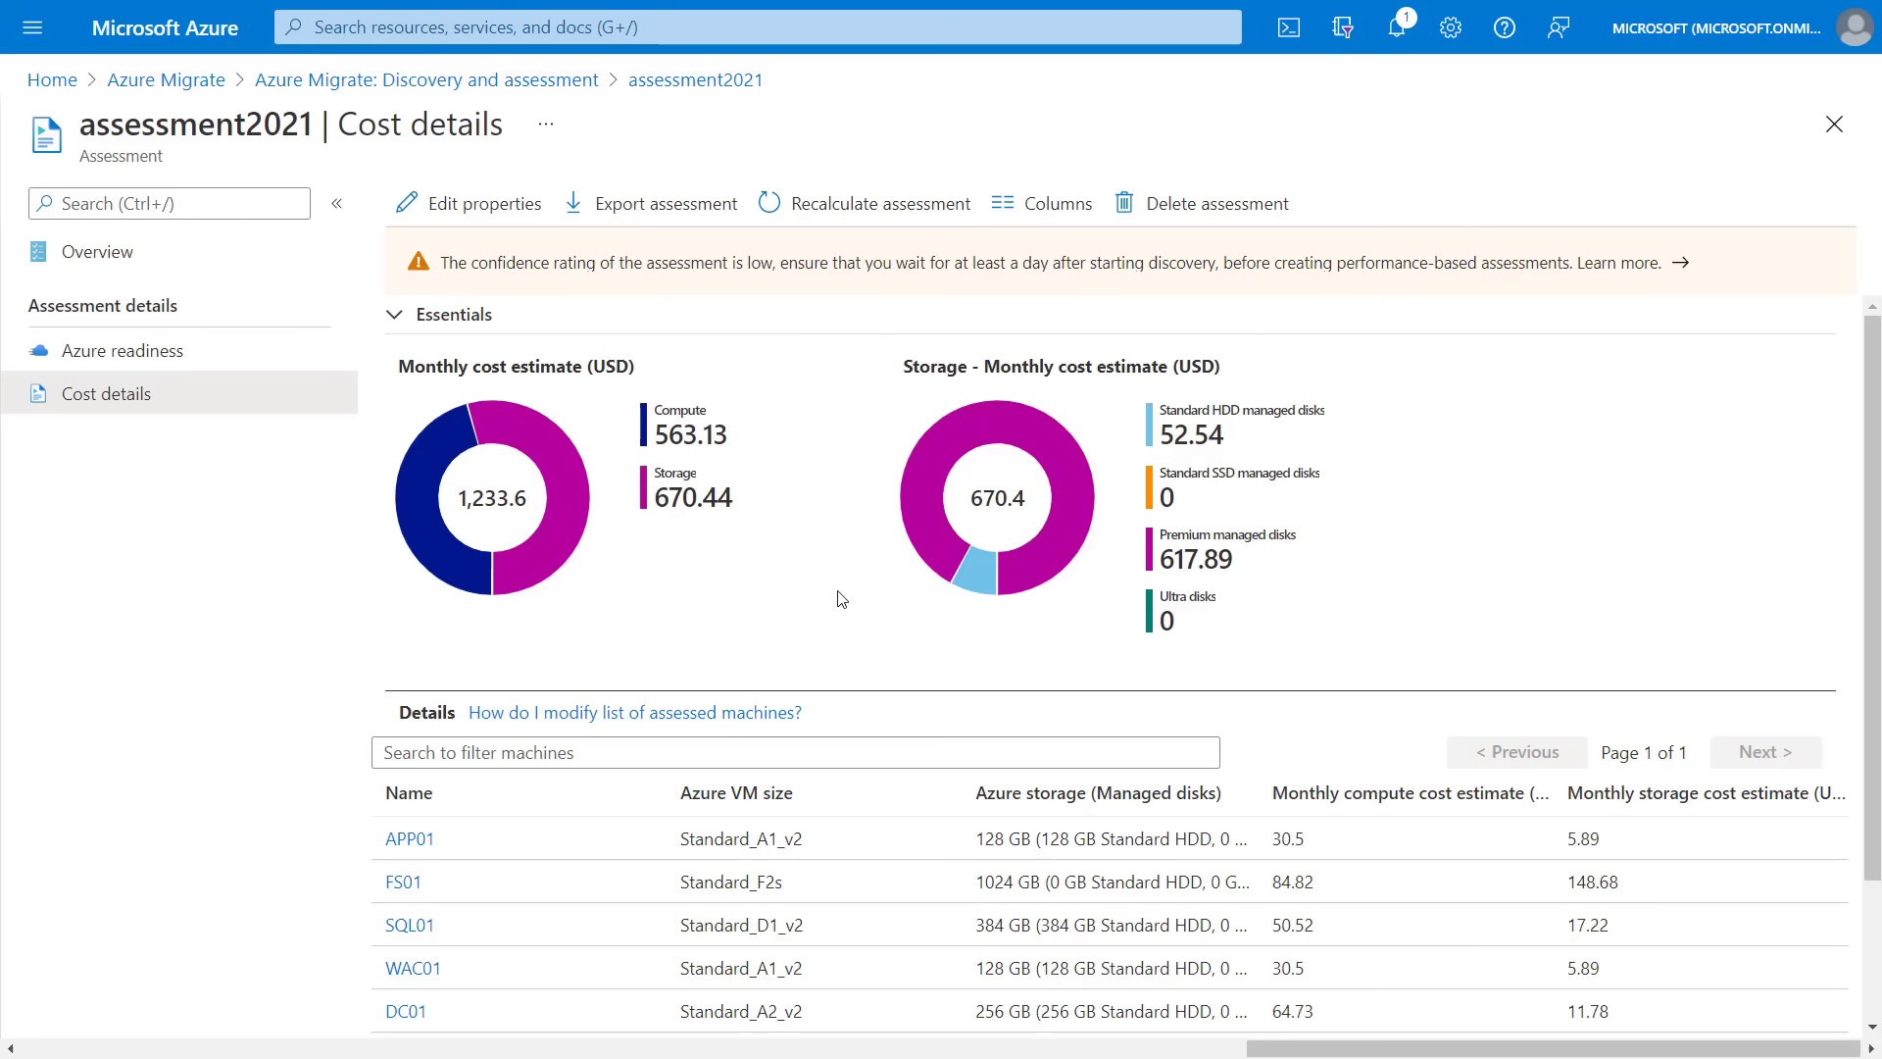
Step: Return to the Azure Migrate servers, databases and web apps page and view the additional migration tools on offer, without adding any
click(535, 82)
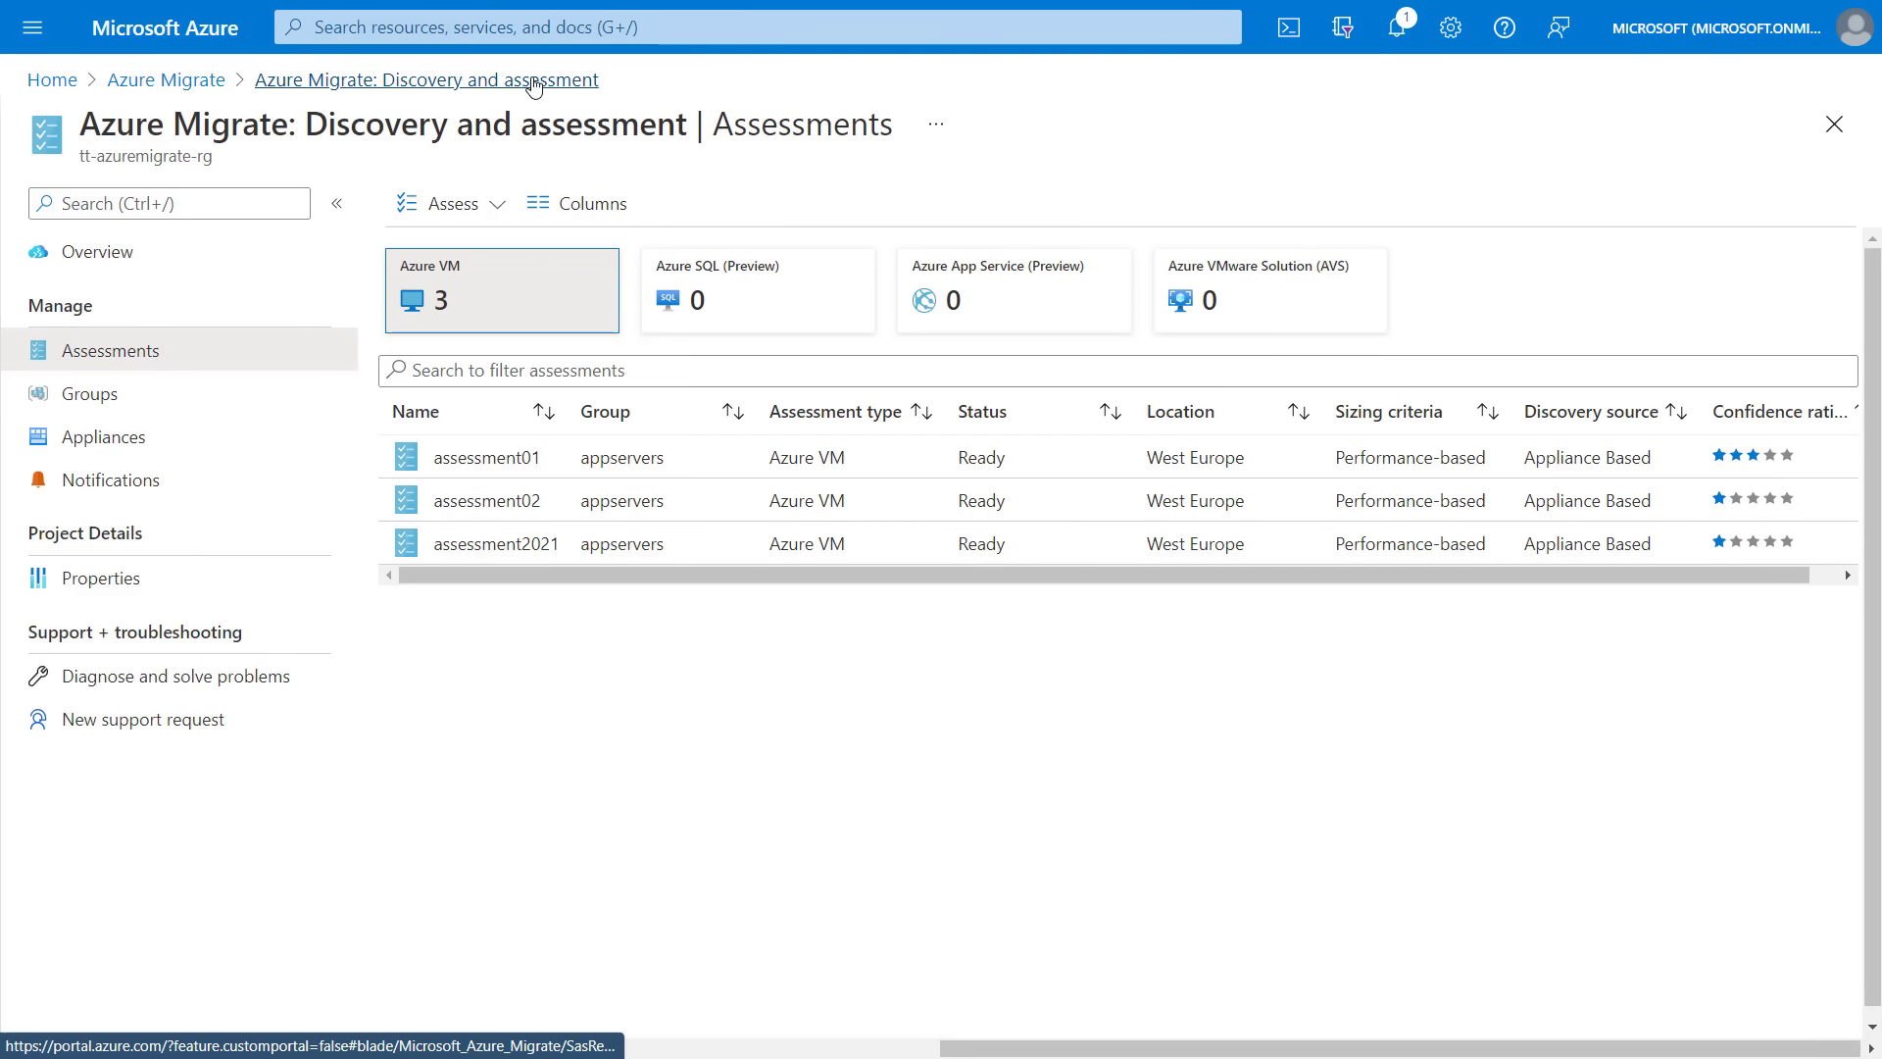
click(167, 80)
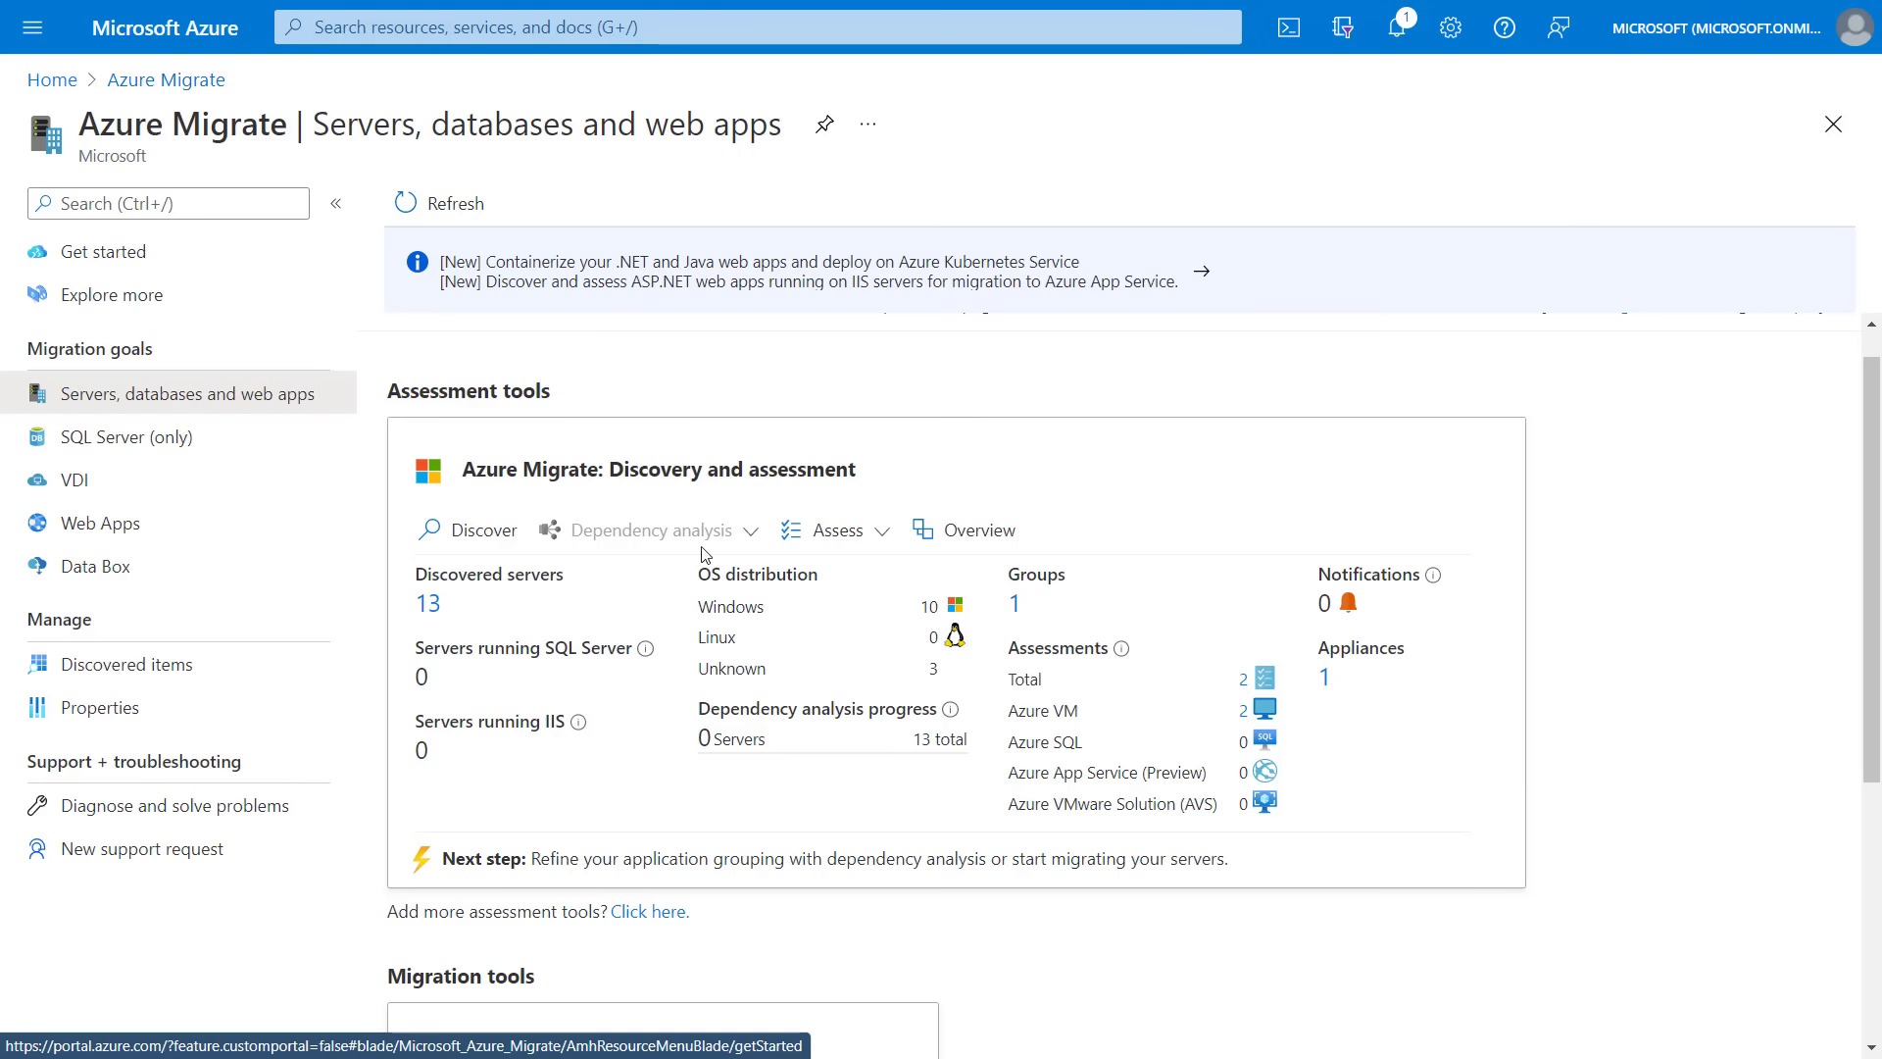
scroll(714, 556, down, 3)
scroll(714, 556, down, 1)
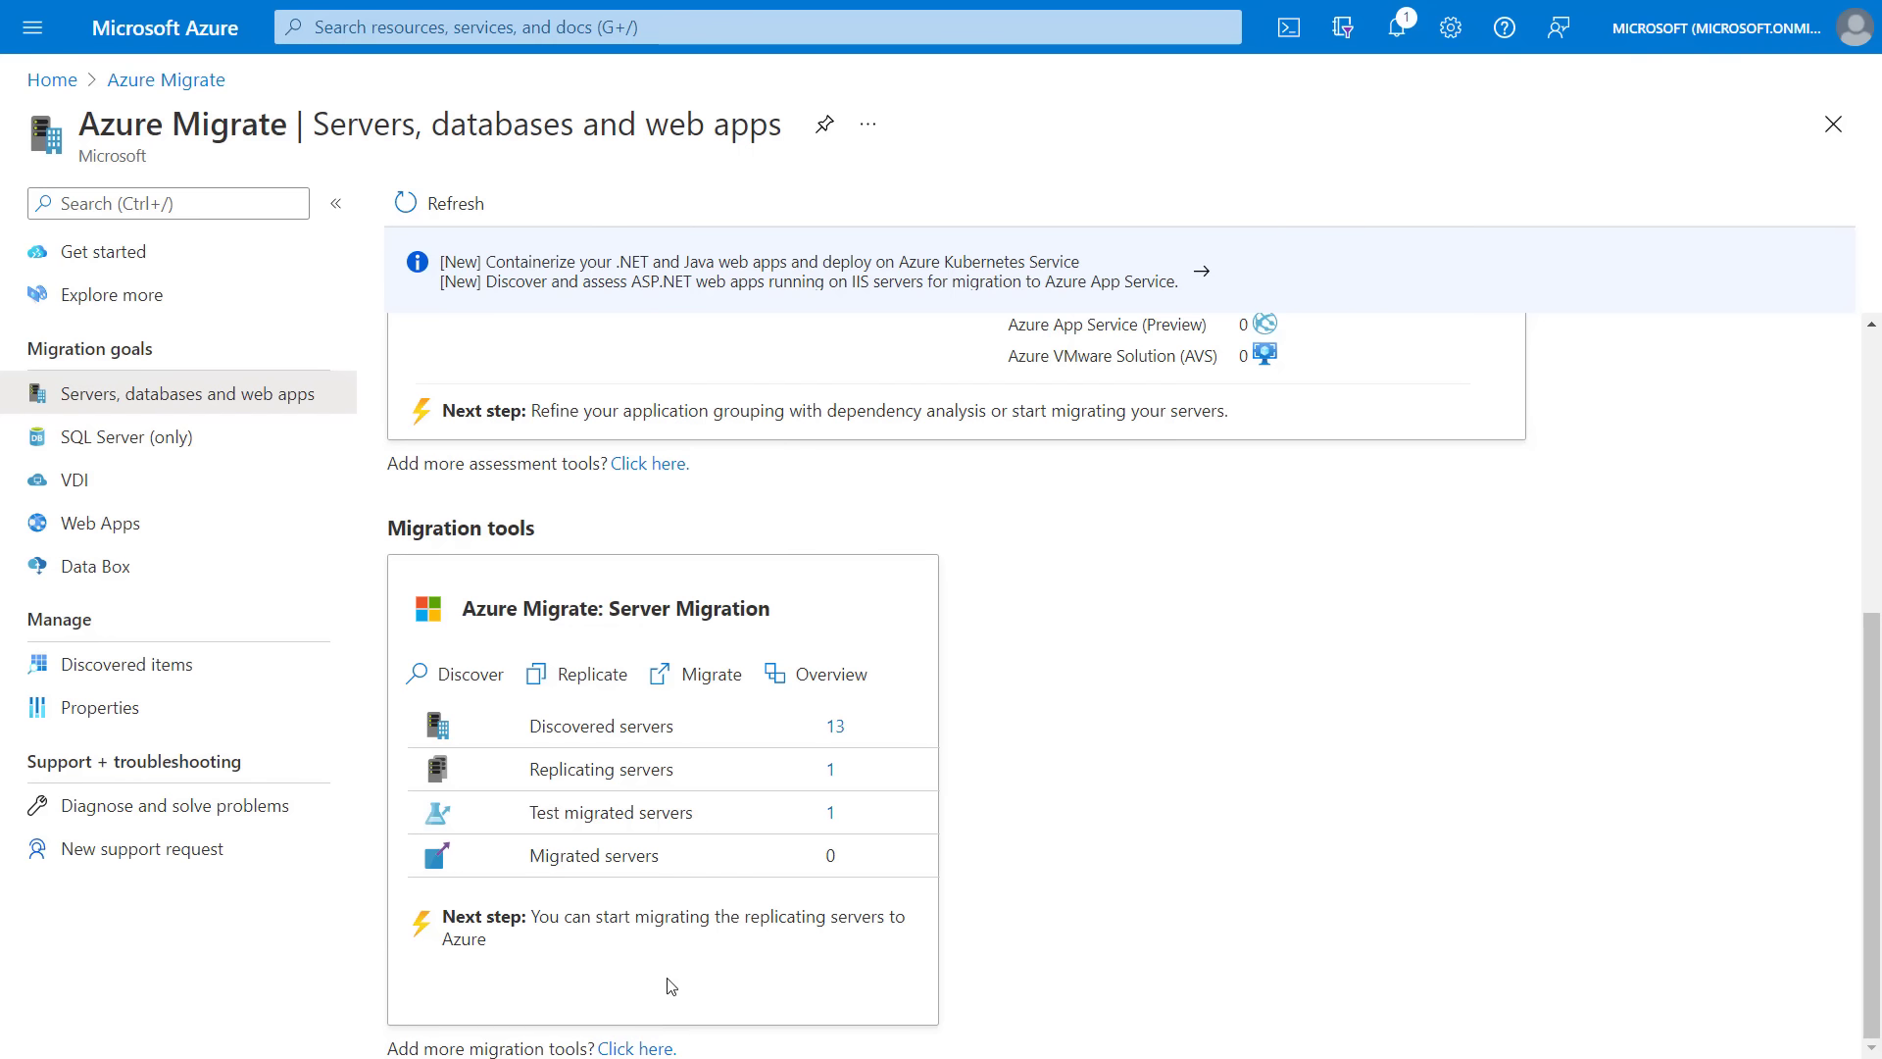
click(661, 1049)
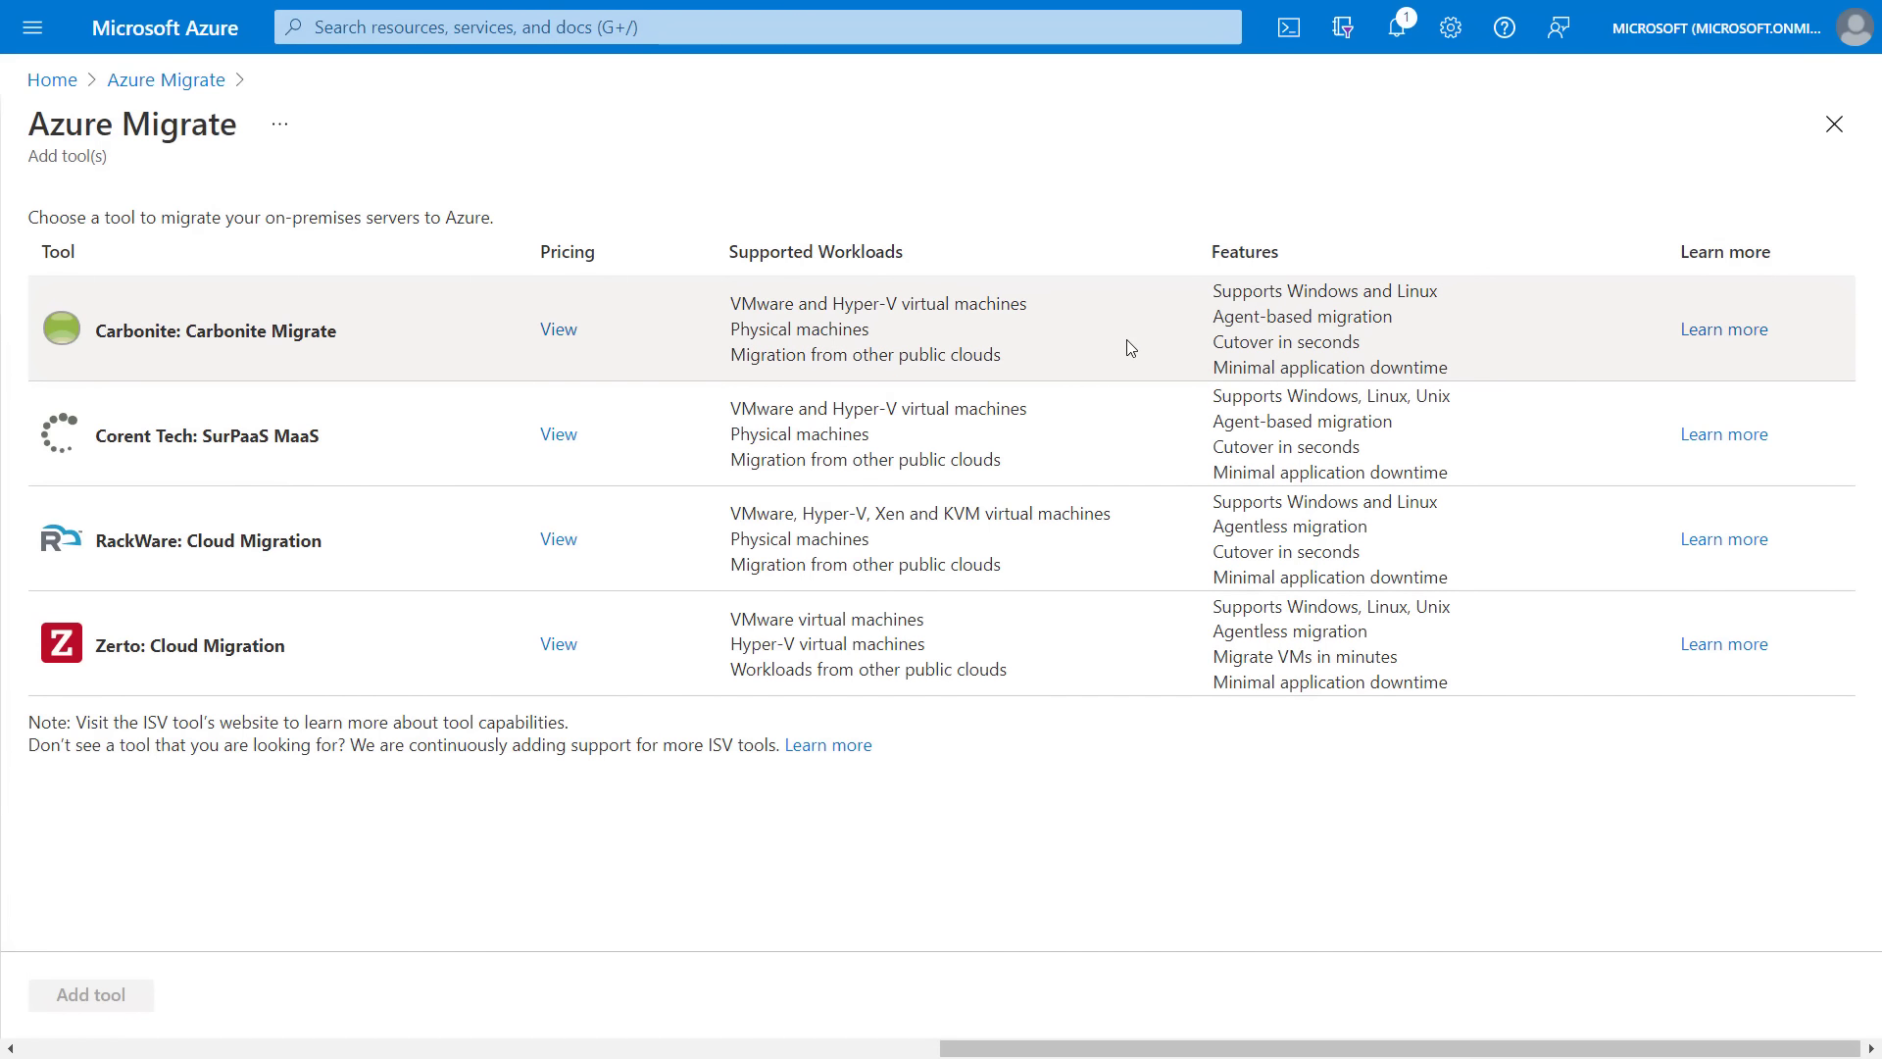
click(1833, 124)
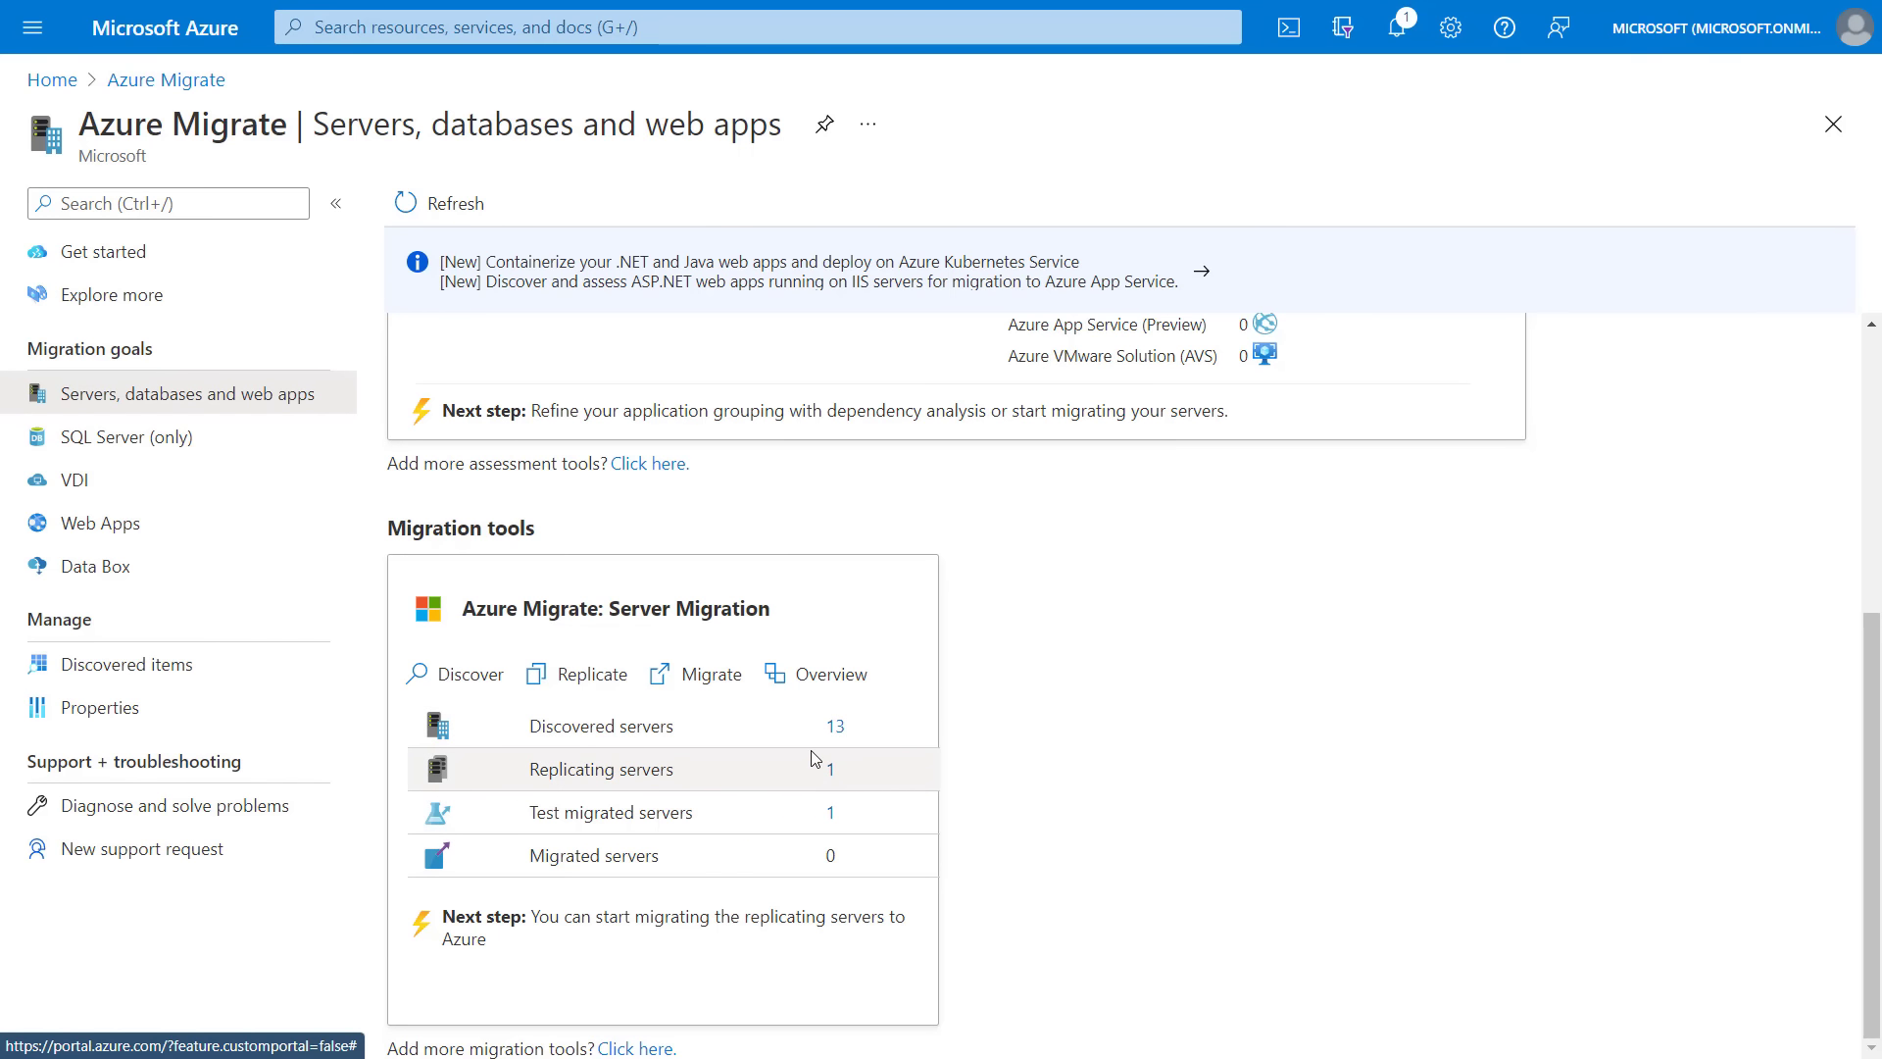
Step: Open the Server Migration overview and check its infrastructure servers and replicating machines
click(825, 689)
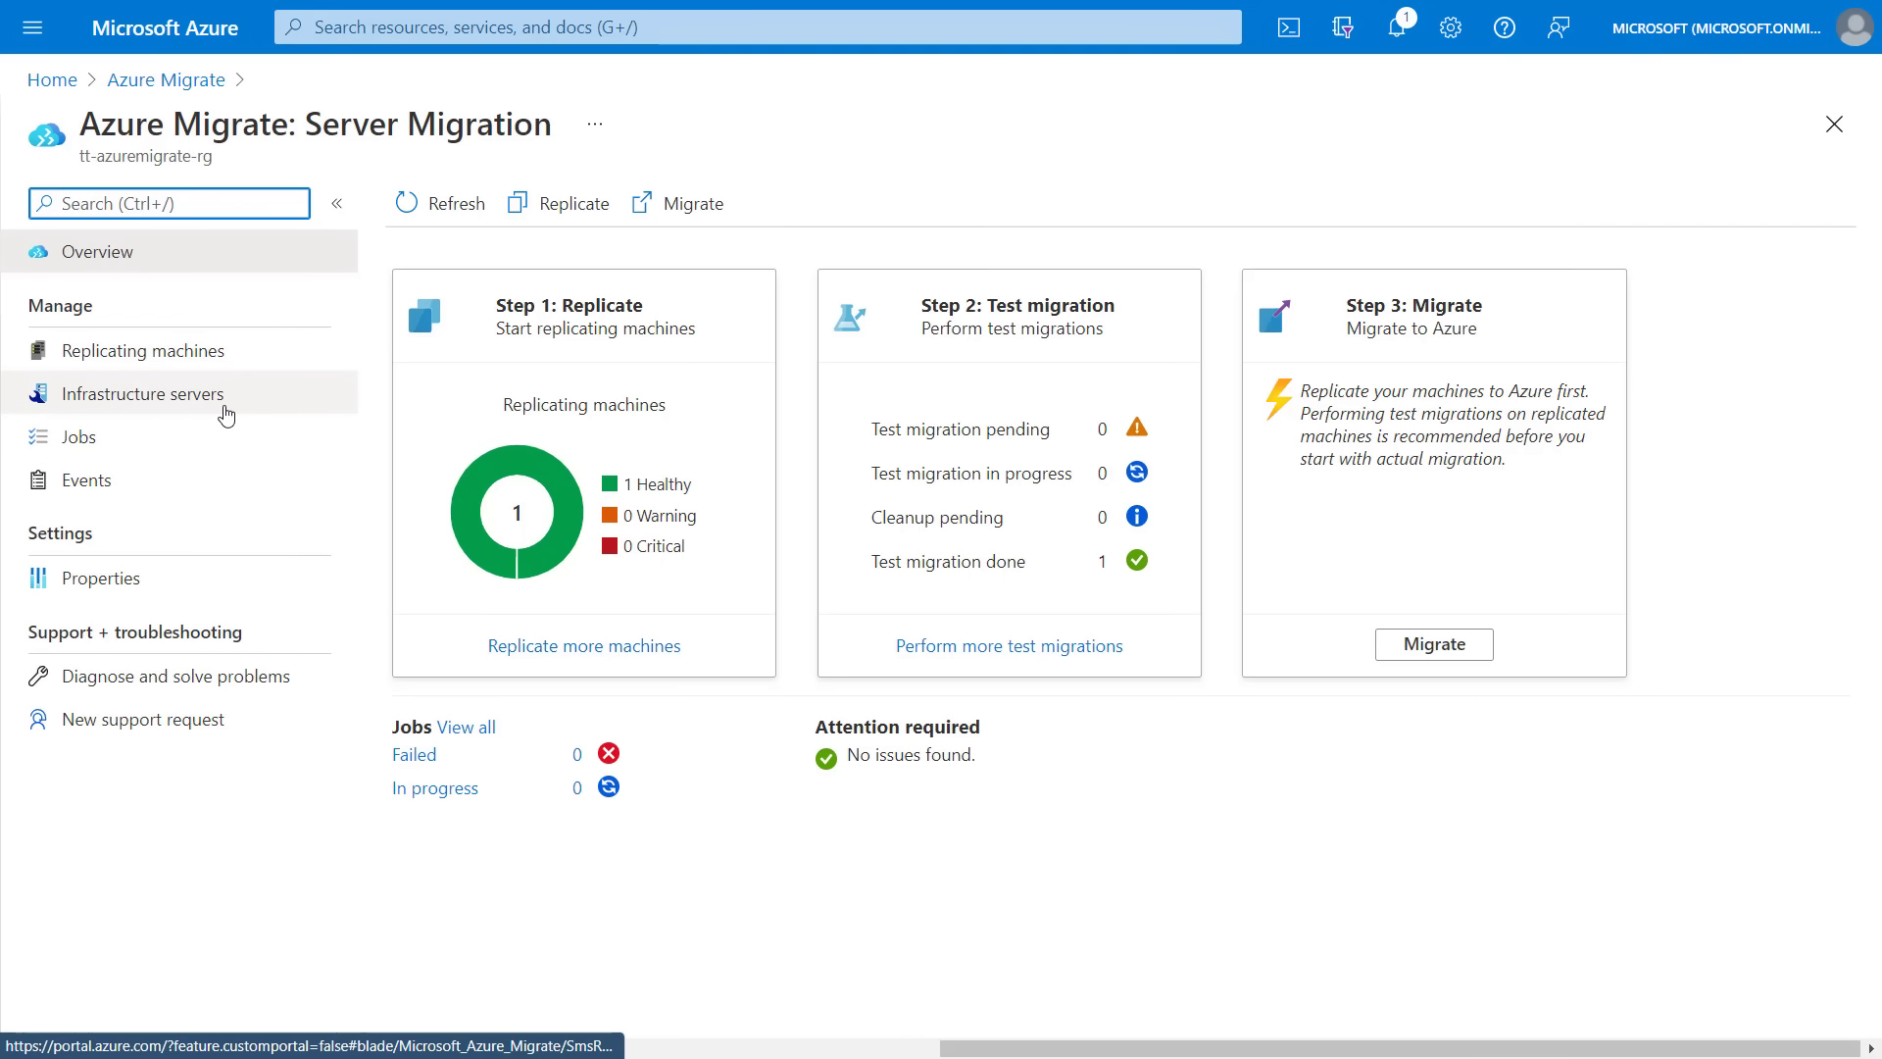
click(226, 416)
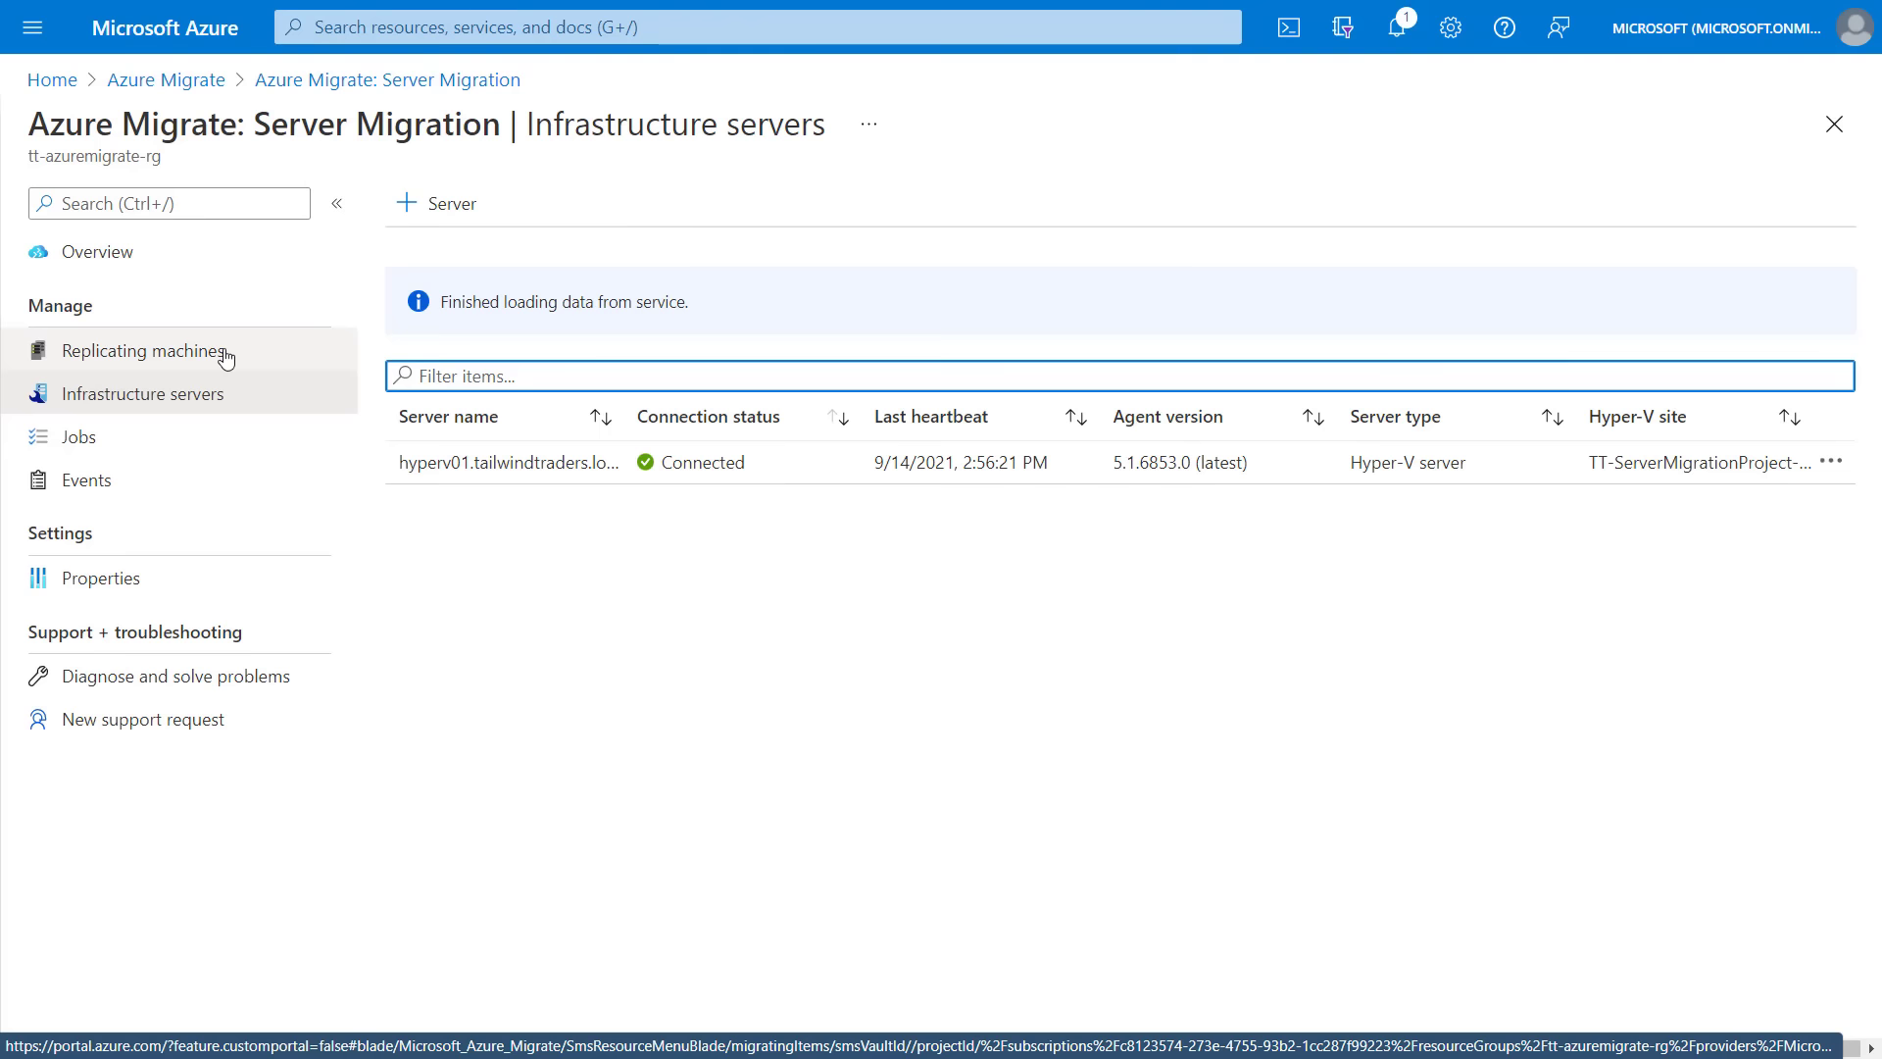
click(227, 358)
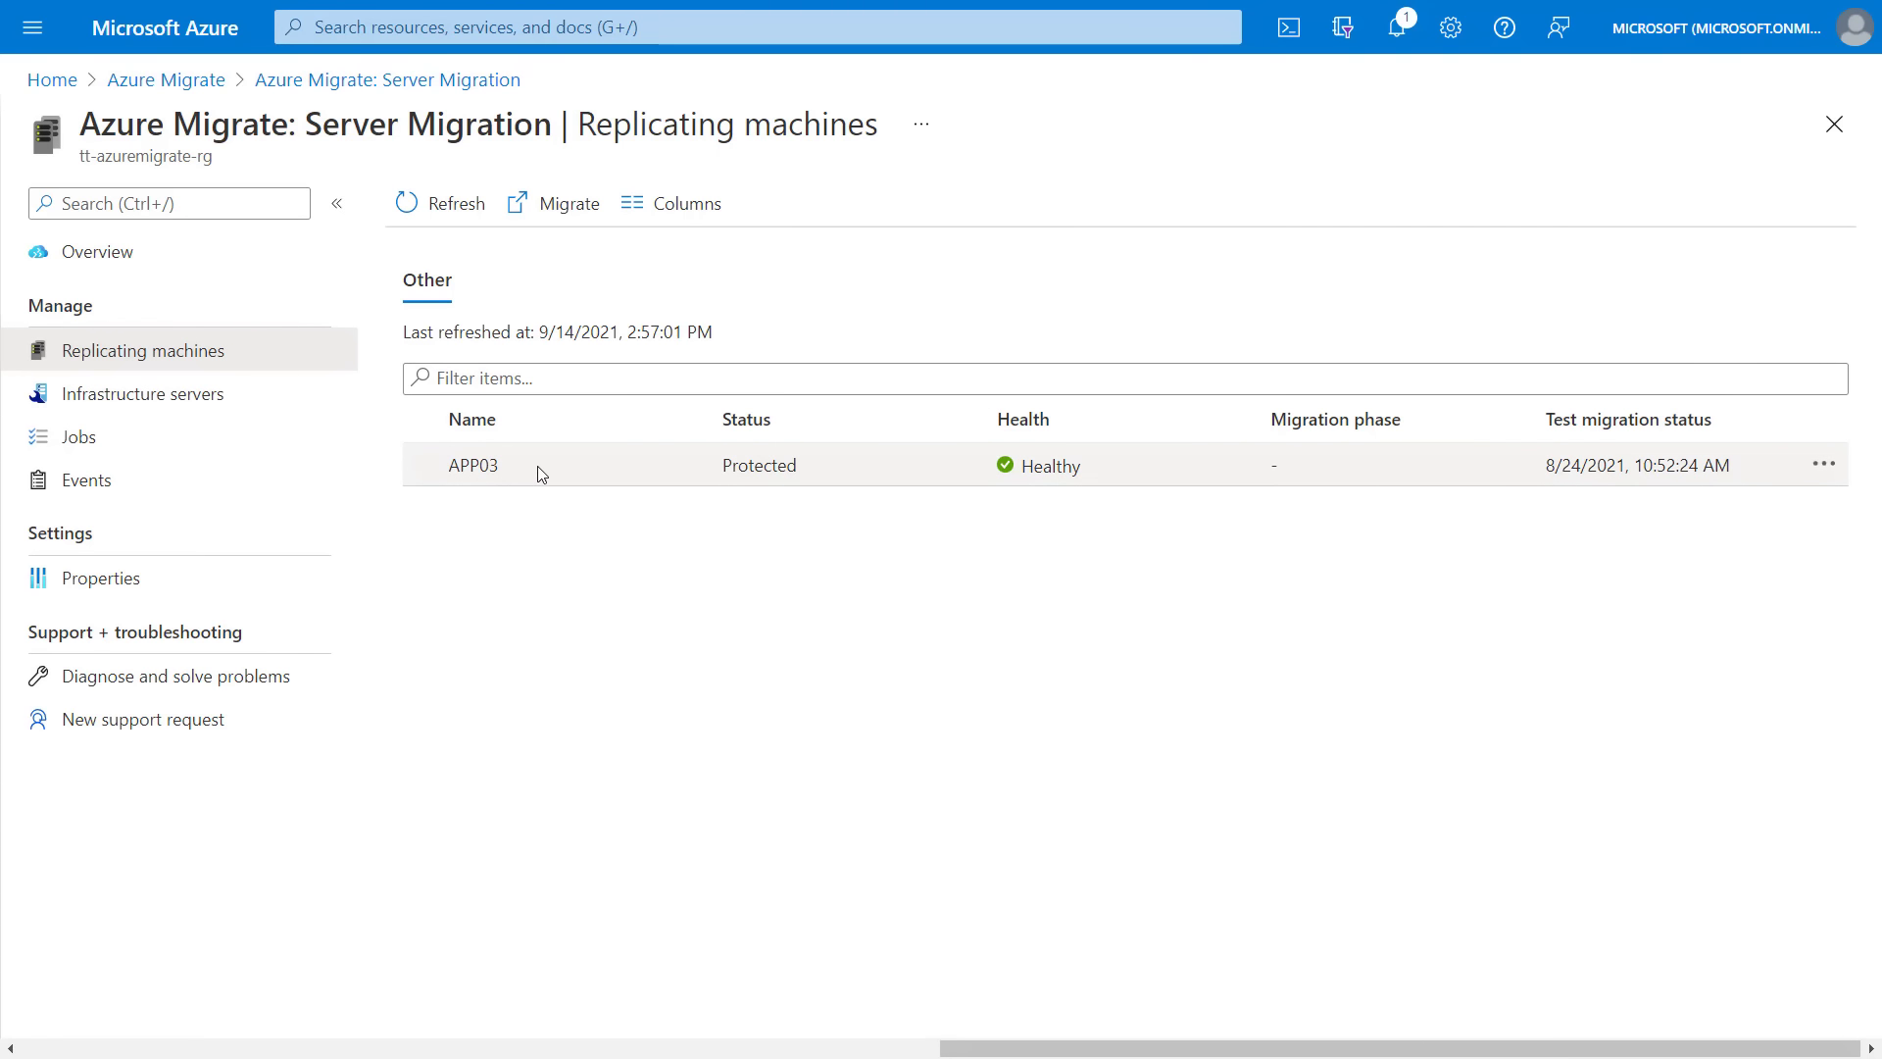
Step: Start replicating more machines from the Server Migration overview, with Hyper-V as the source virtualization type, and continue to virtual machine selection
click(161, 263)
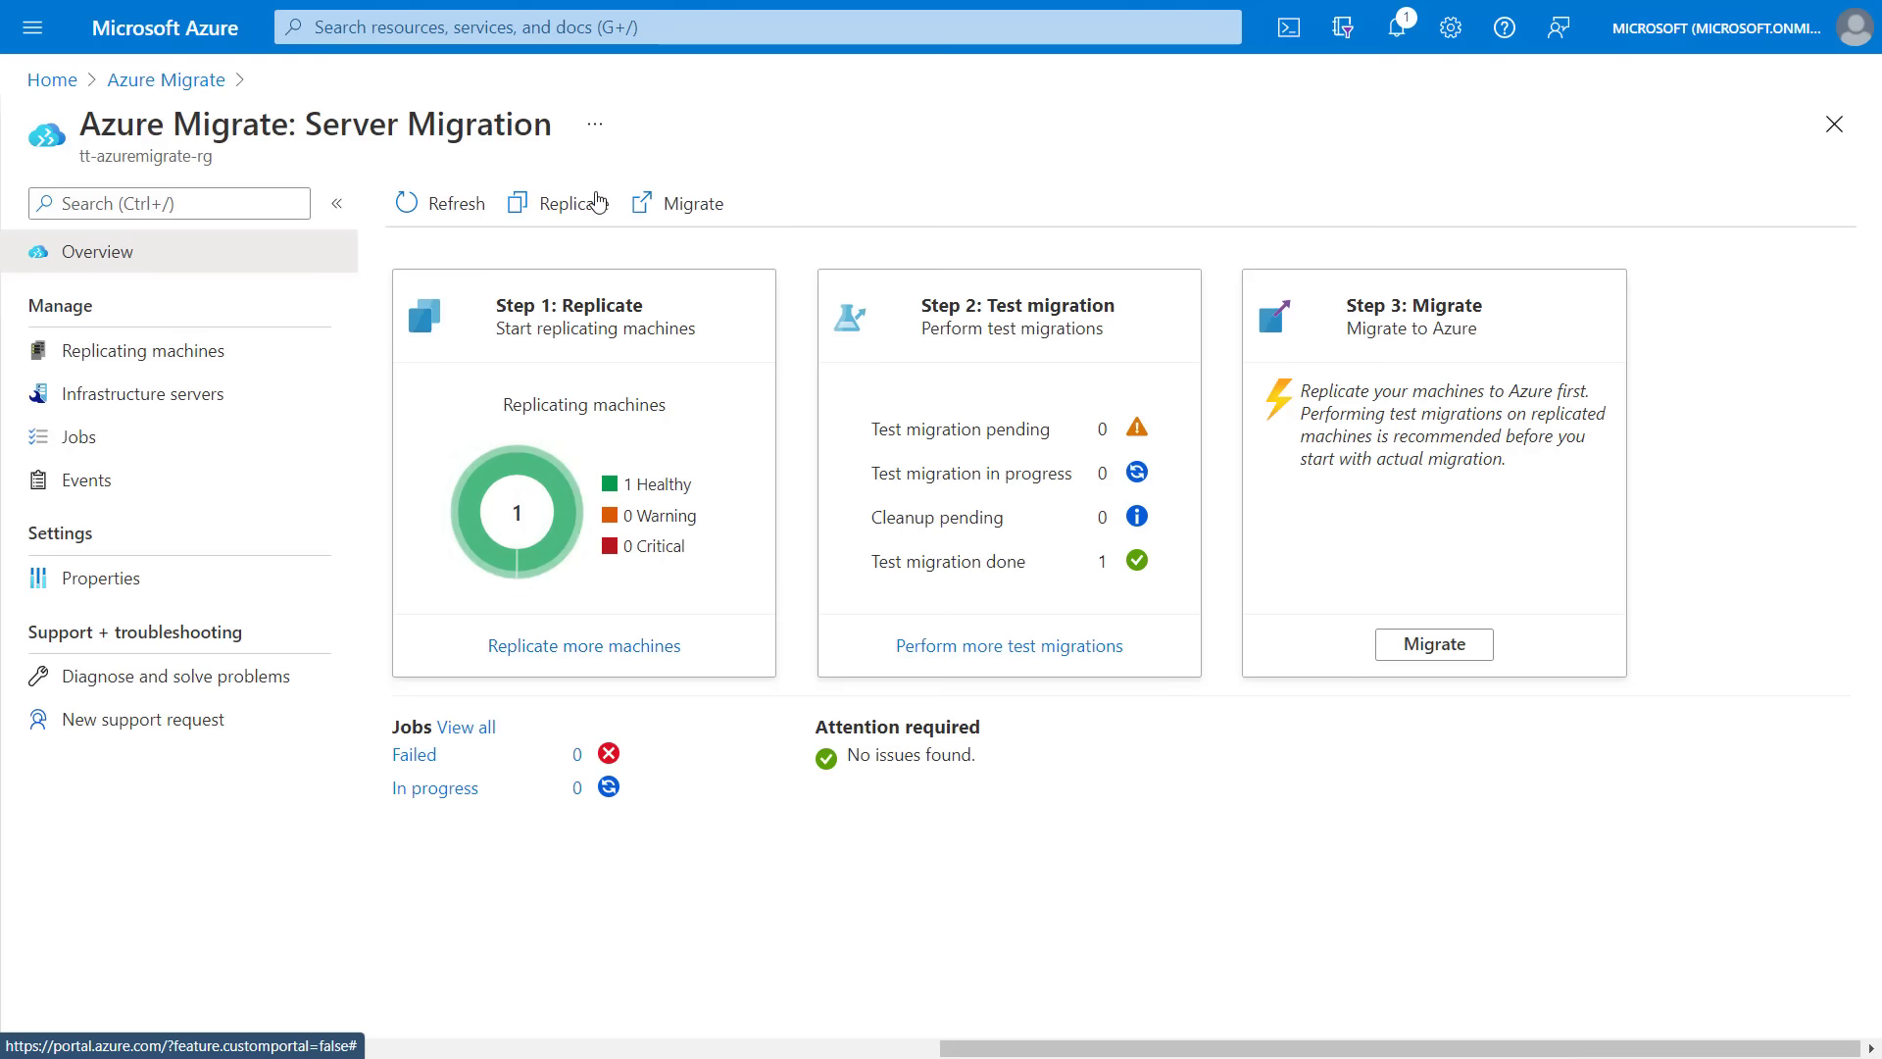
click(612, 647)
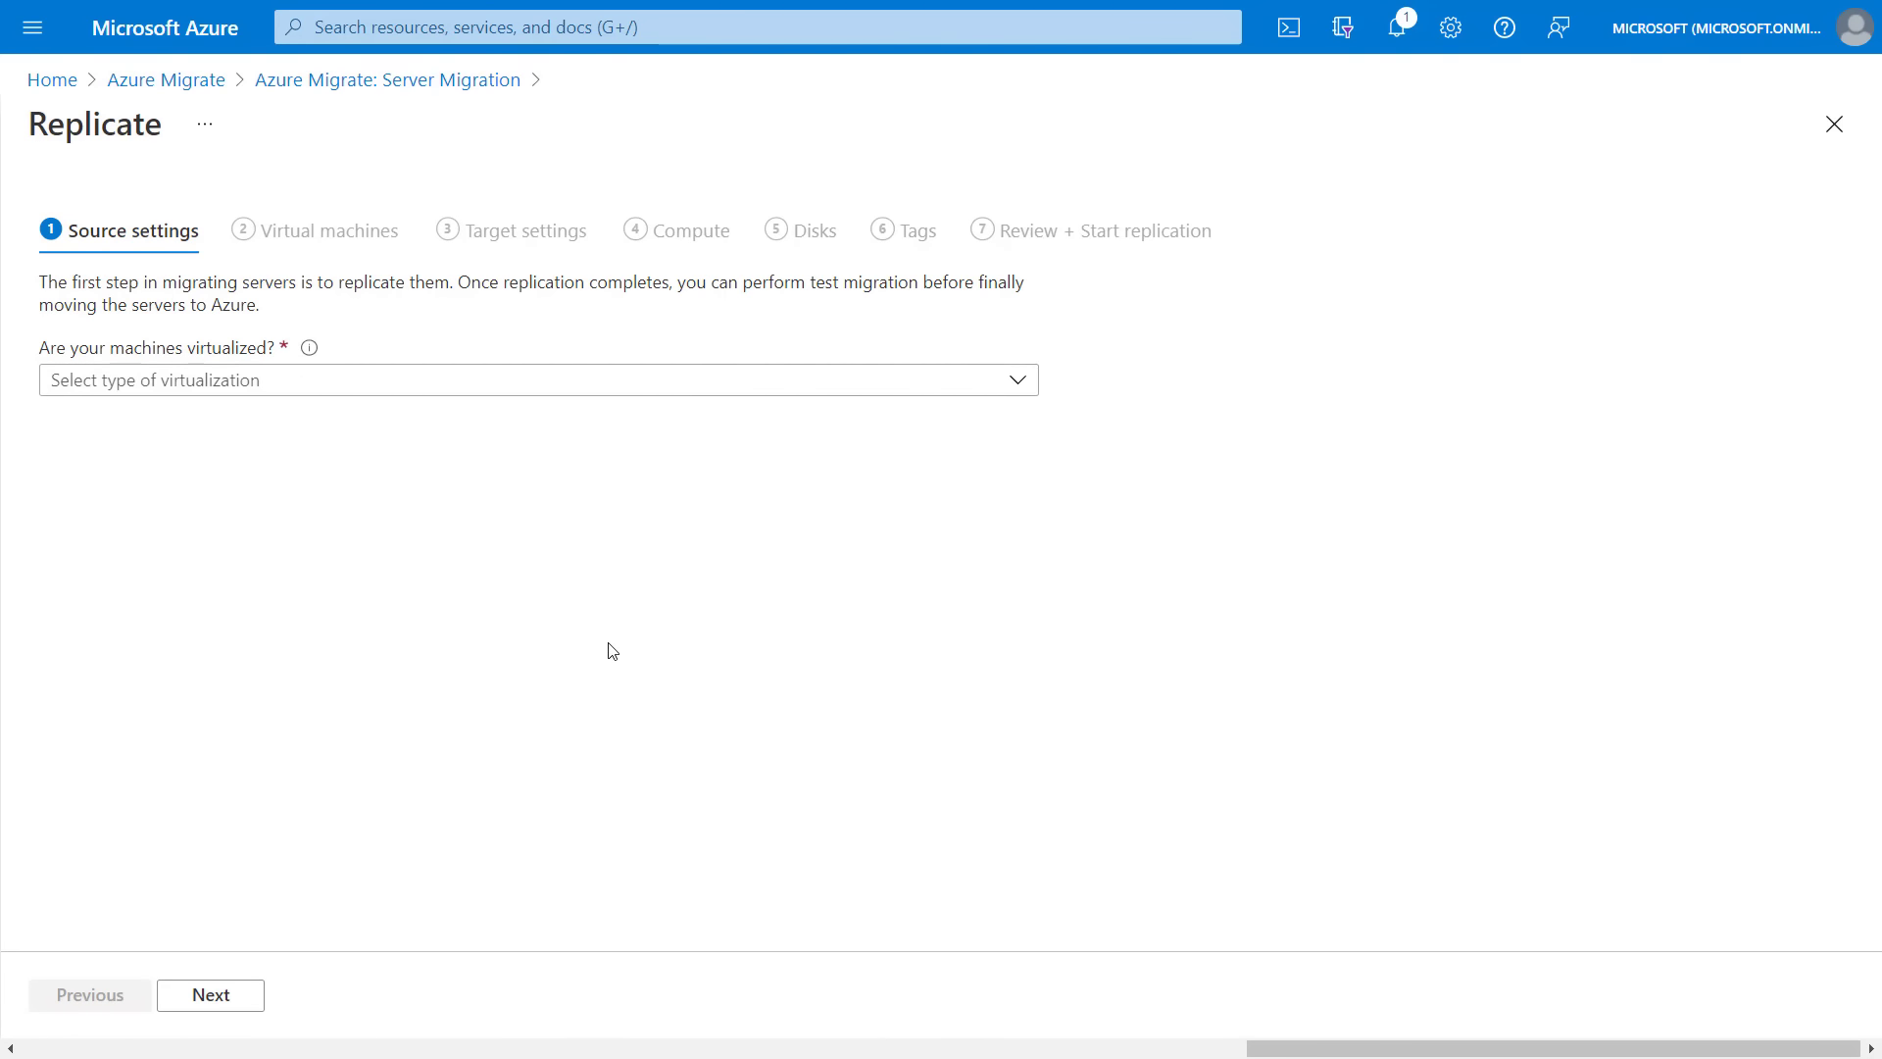
click(534, 382)
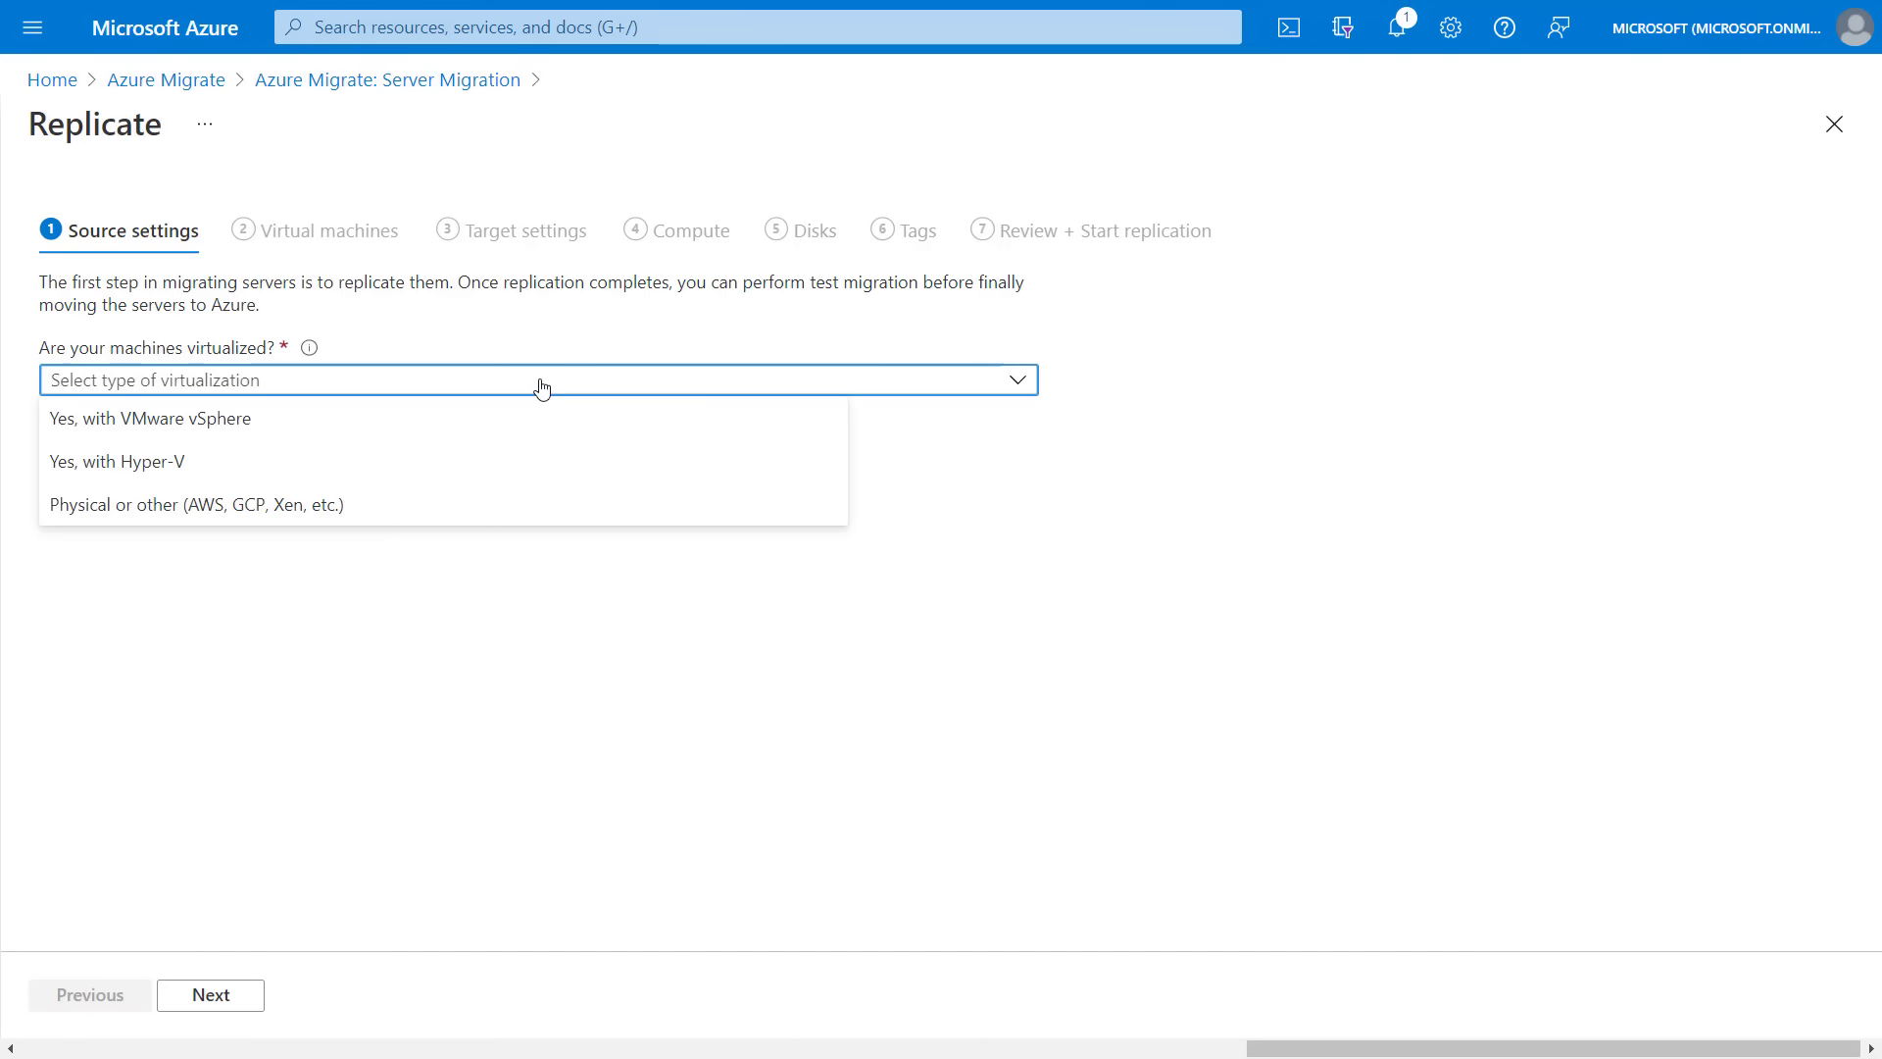
click(523, 472)
click(211, 995)
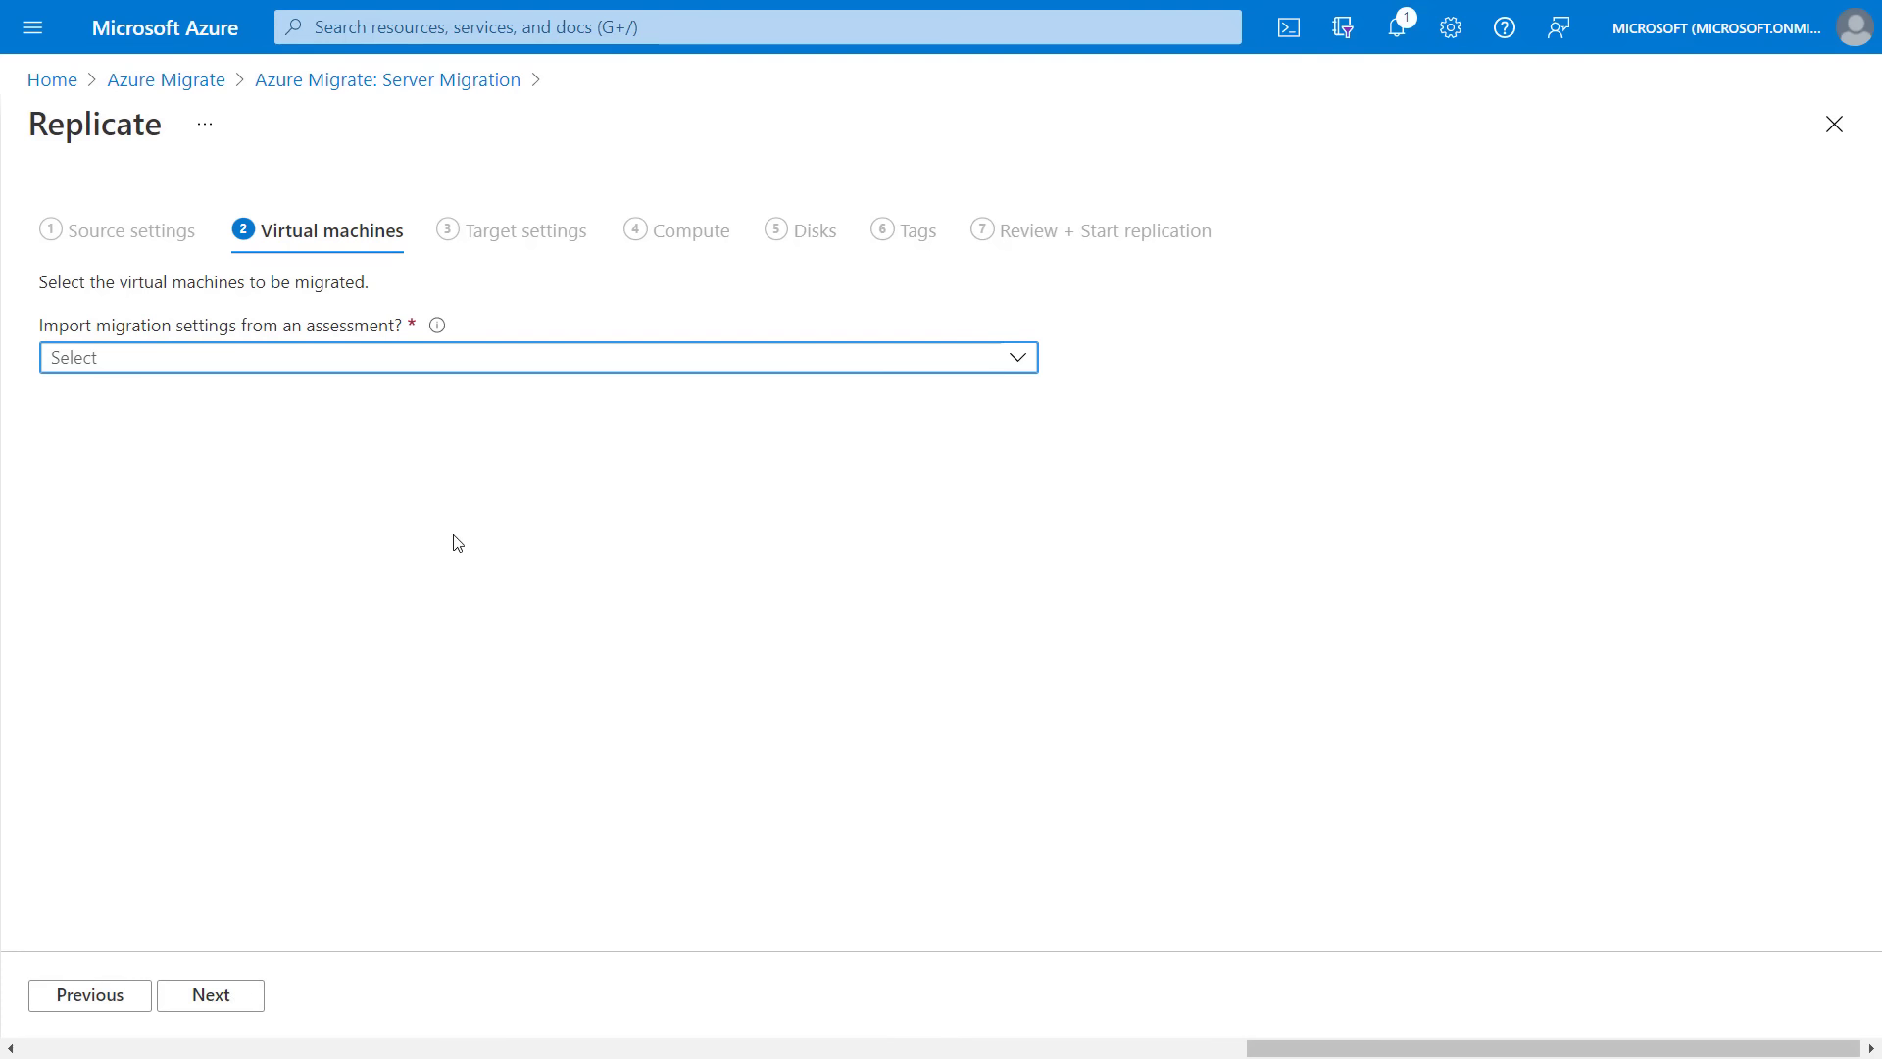
Step: Apply migration settings from an Azure Migrate assessment, using the group appservers and the assessment assessment2021
click(406, 375)
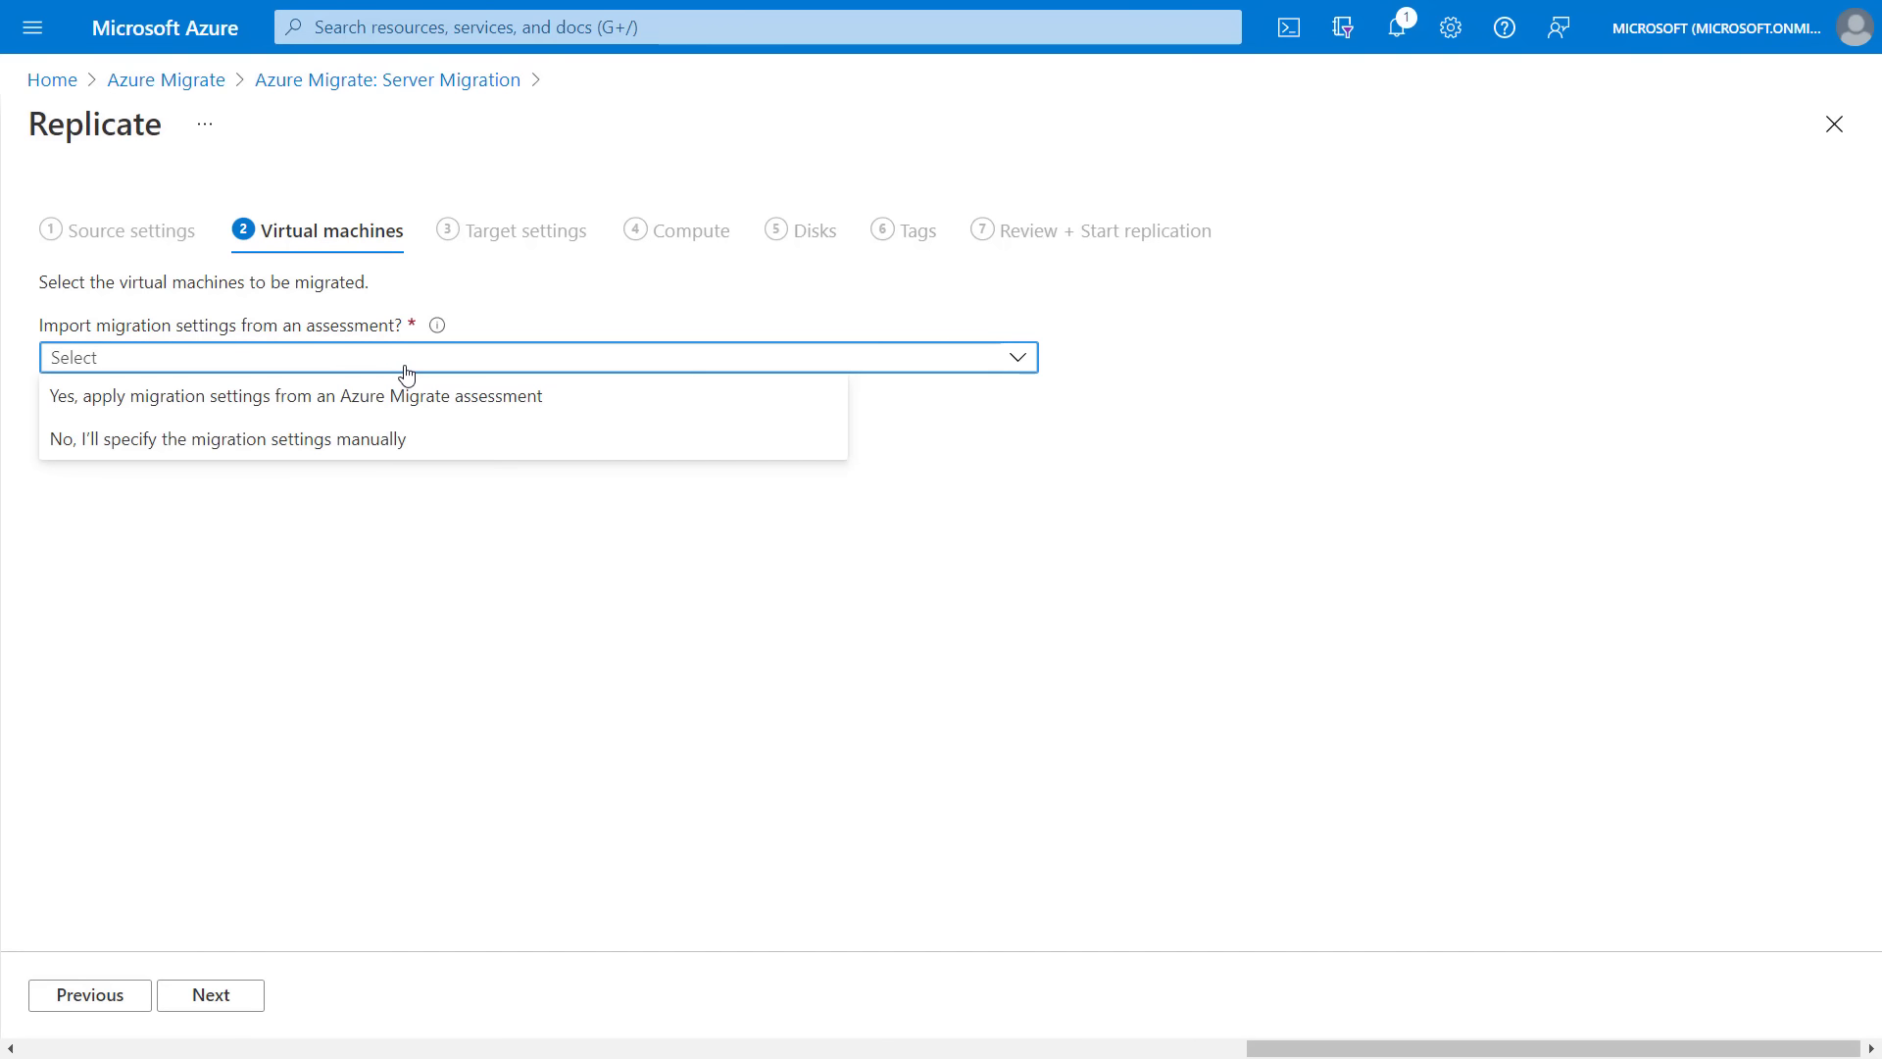
click(404, 395)
click(422, 617)
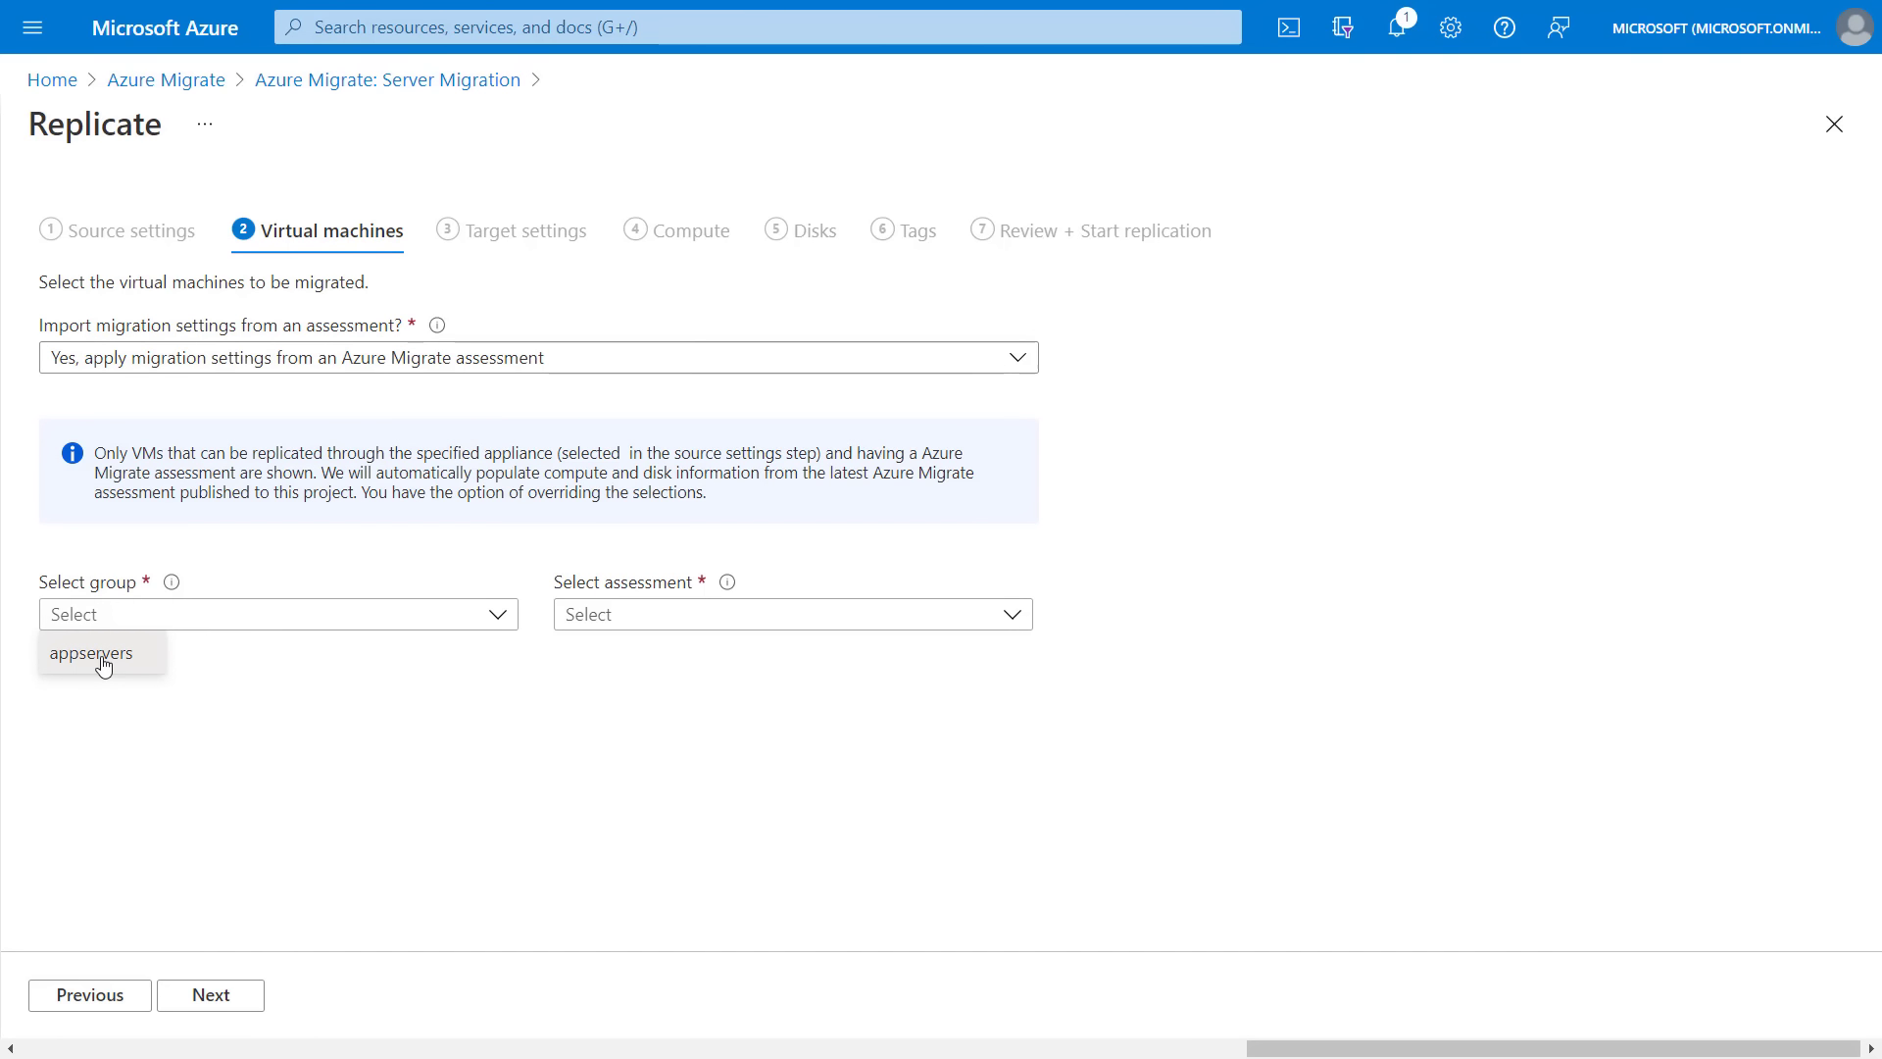
click(103, 654)
click(772, 623)
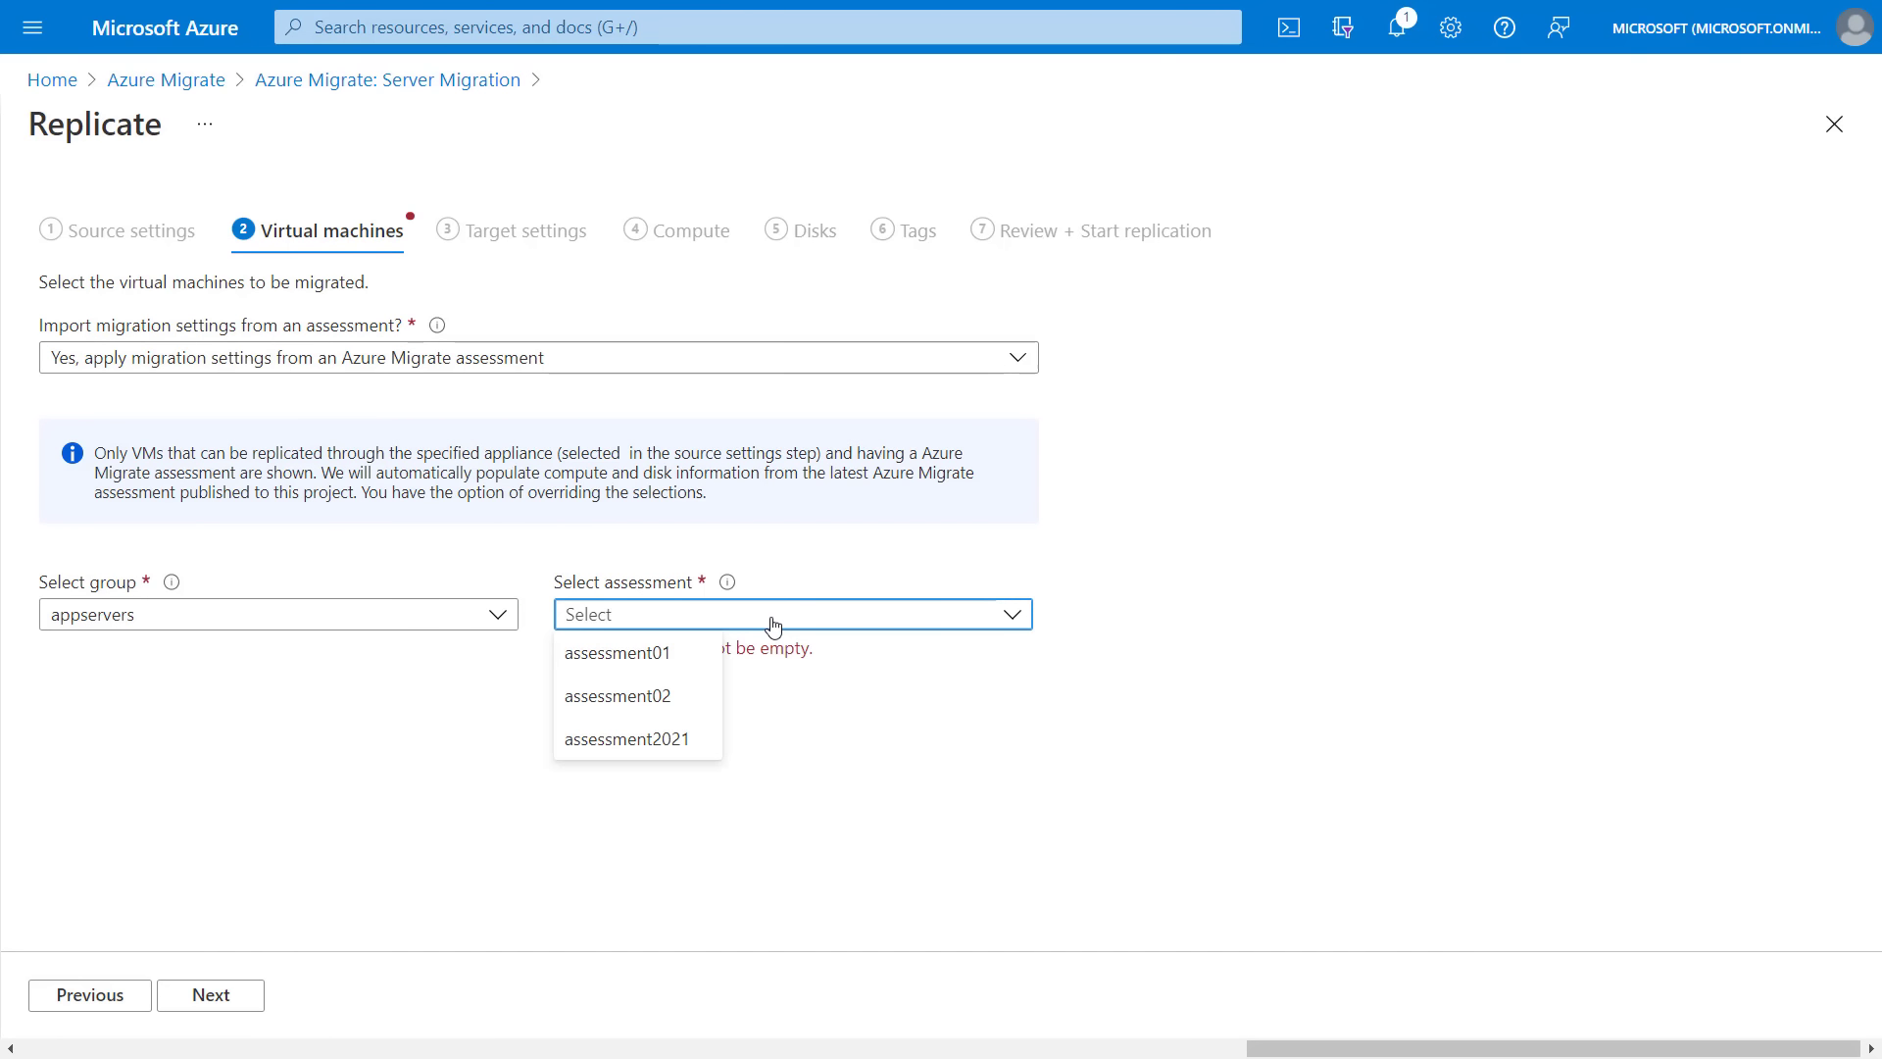
click(692, 750)
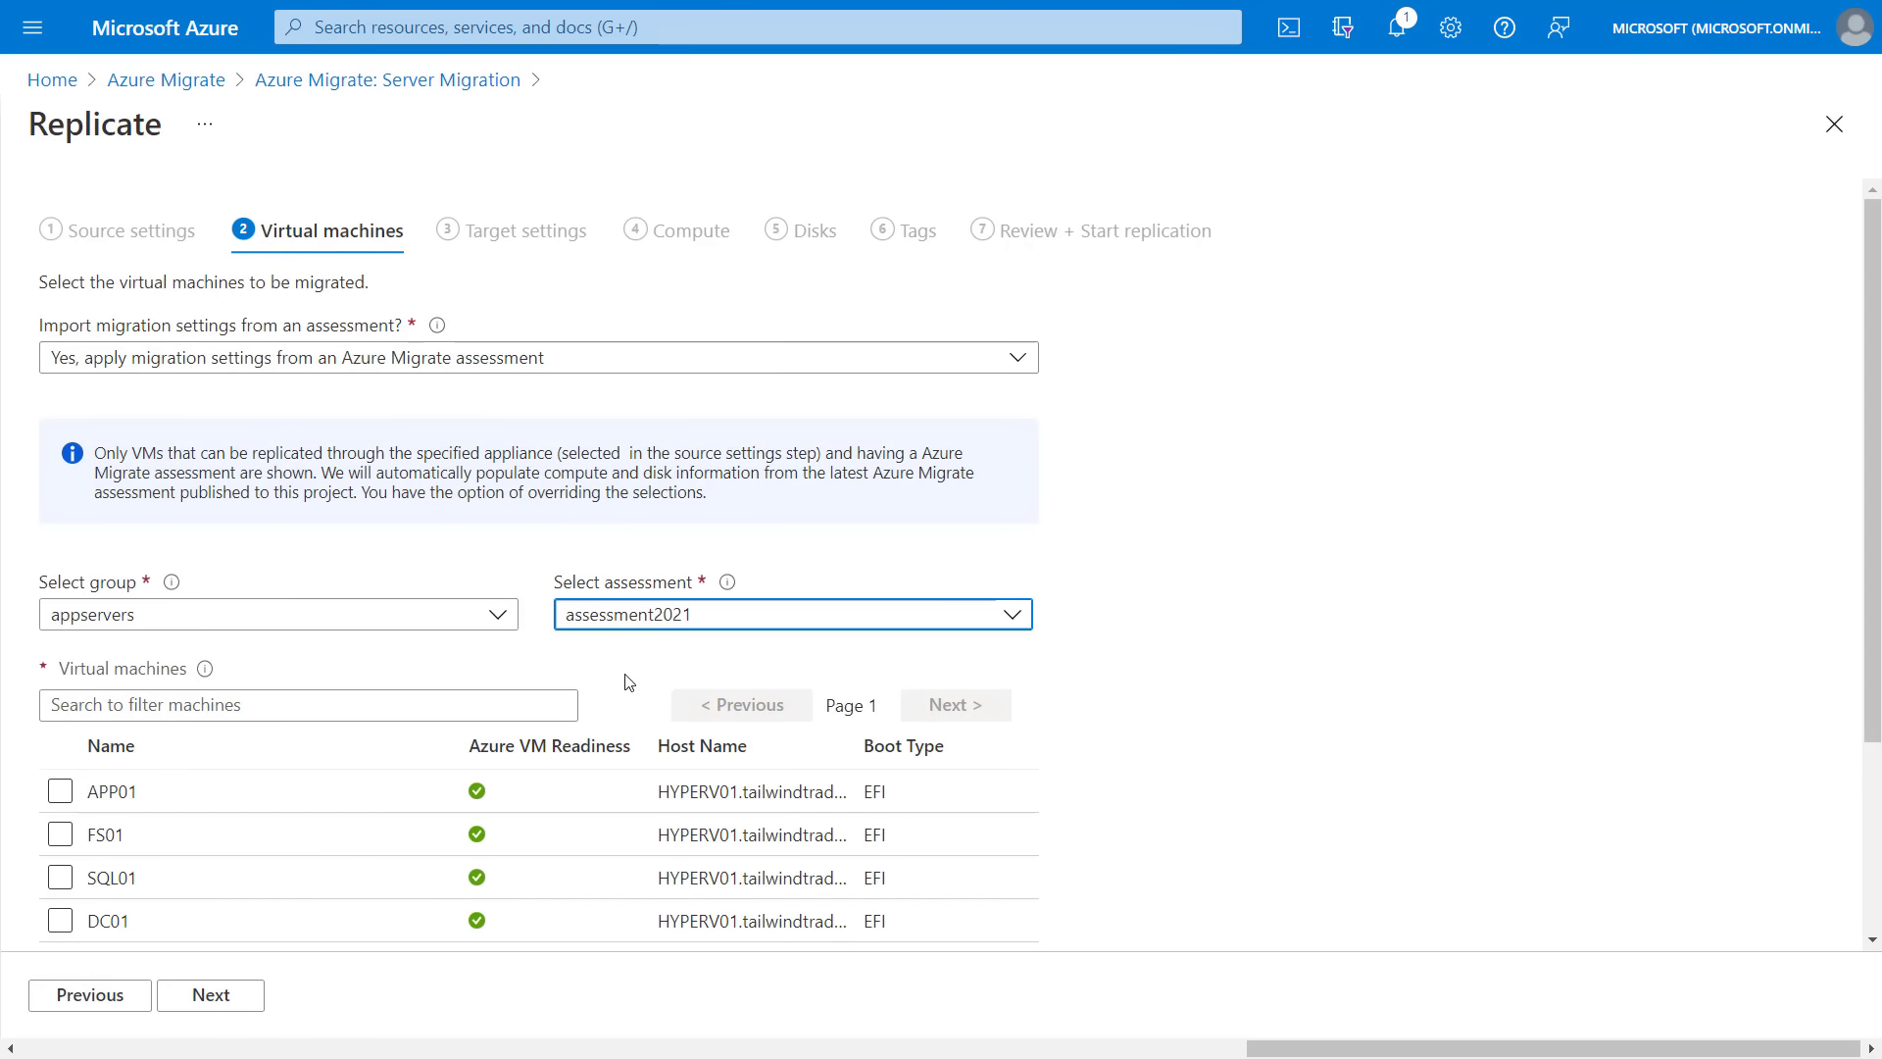
Step: Select the virtual machine APP01 for replication and continue to the target settings
scroll(629, 681, down, 3)
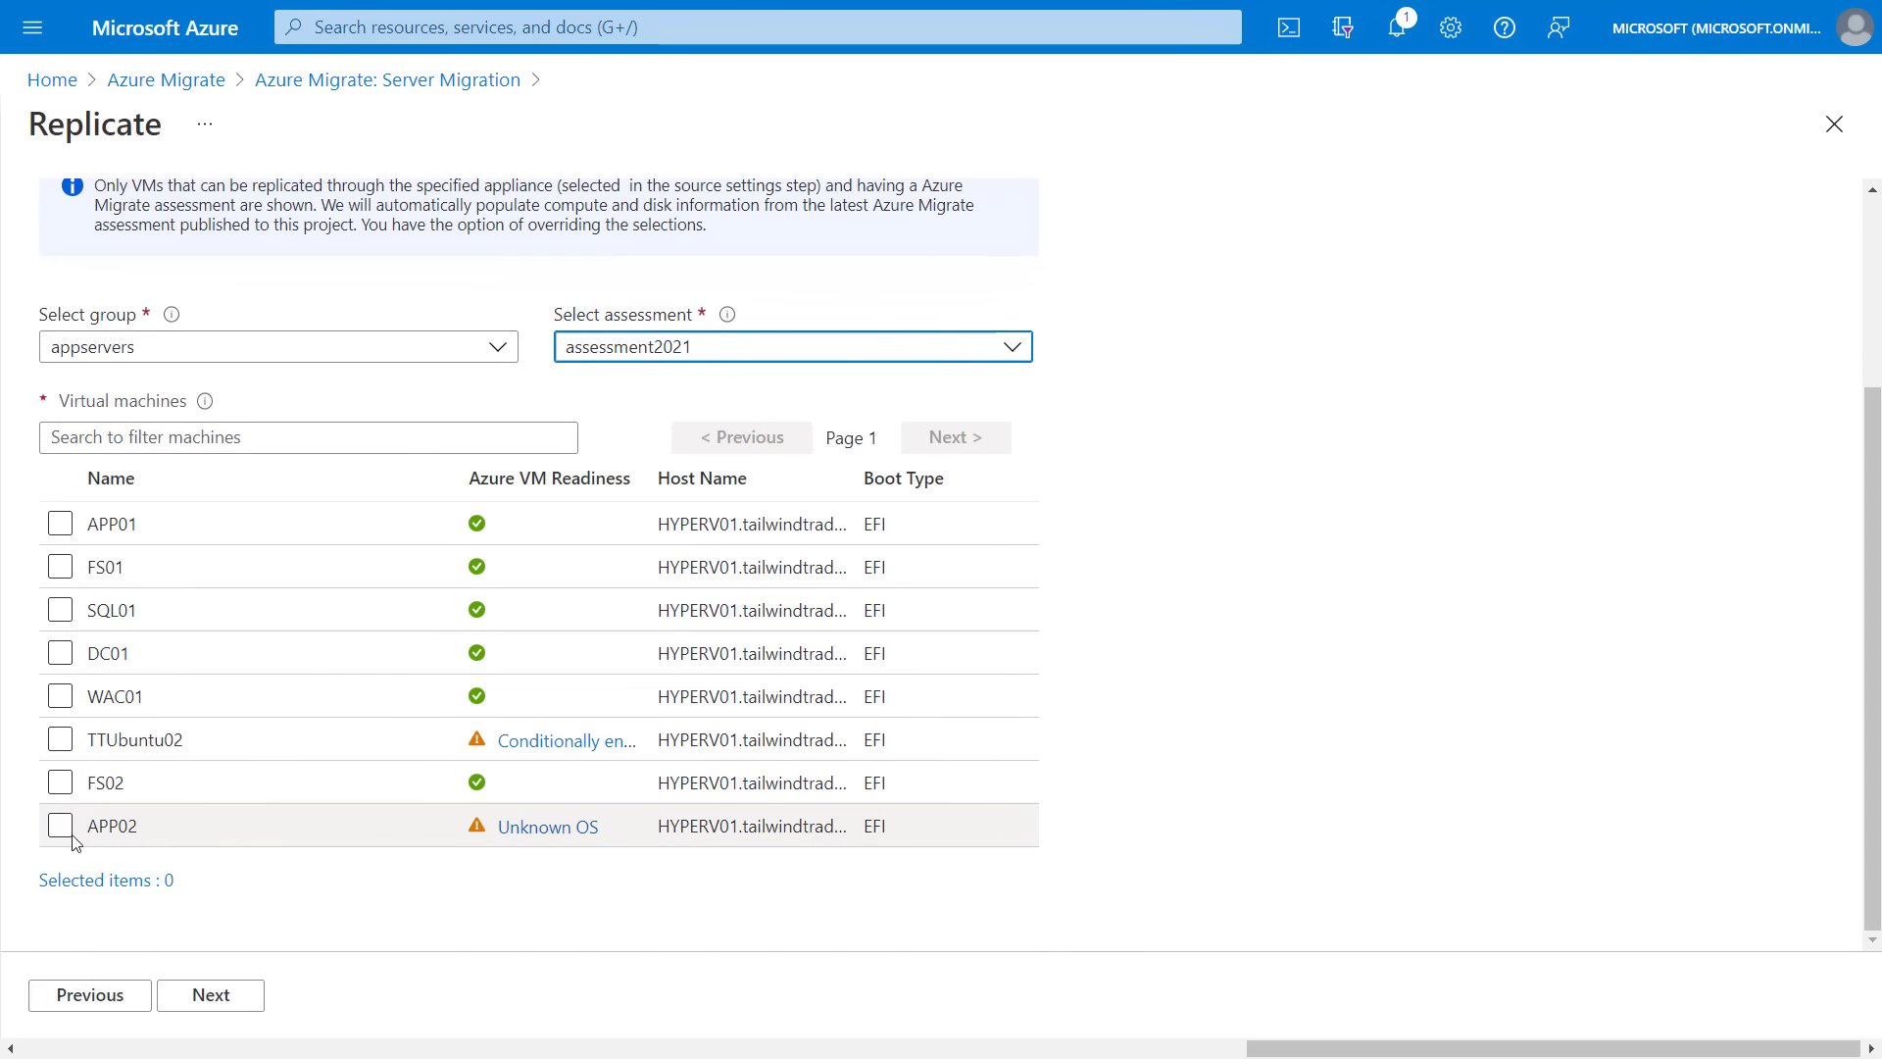
click(64, 527)
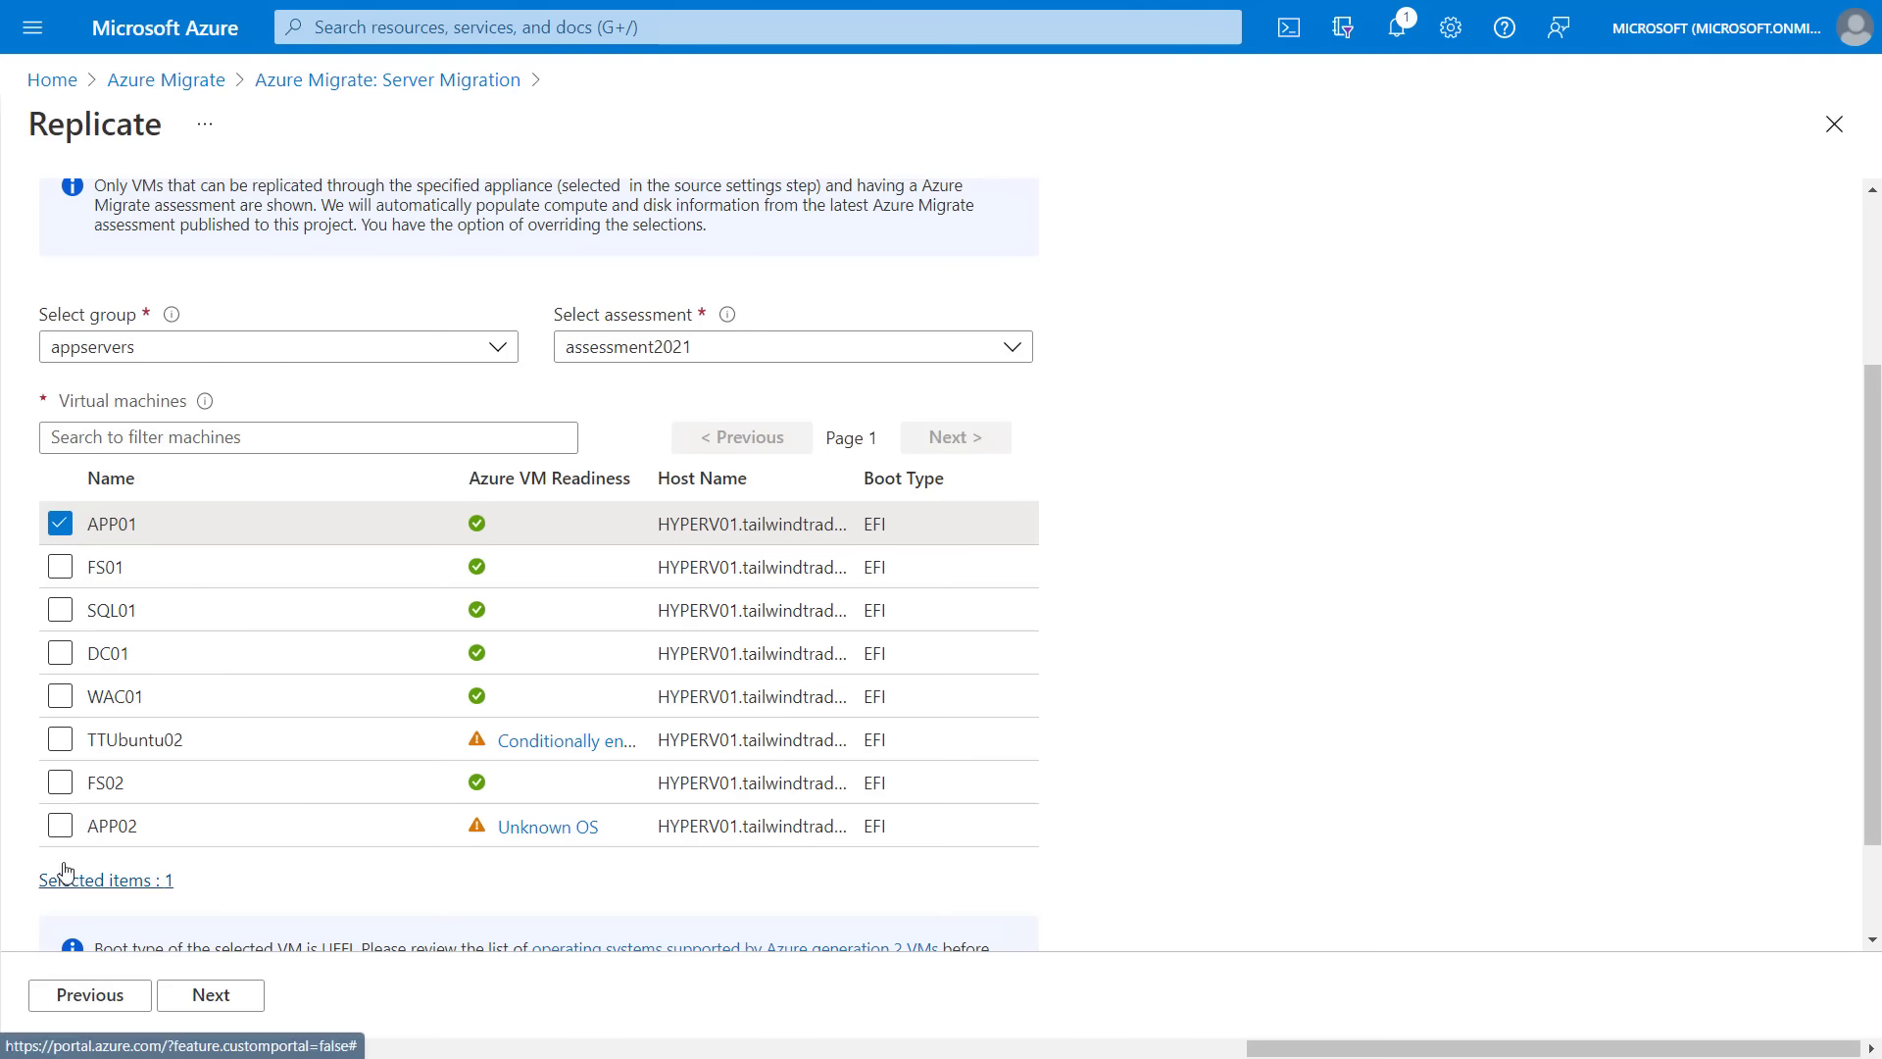
click(253, 1001)
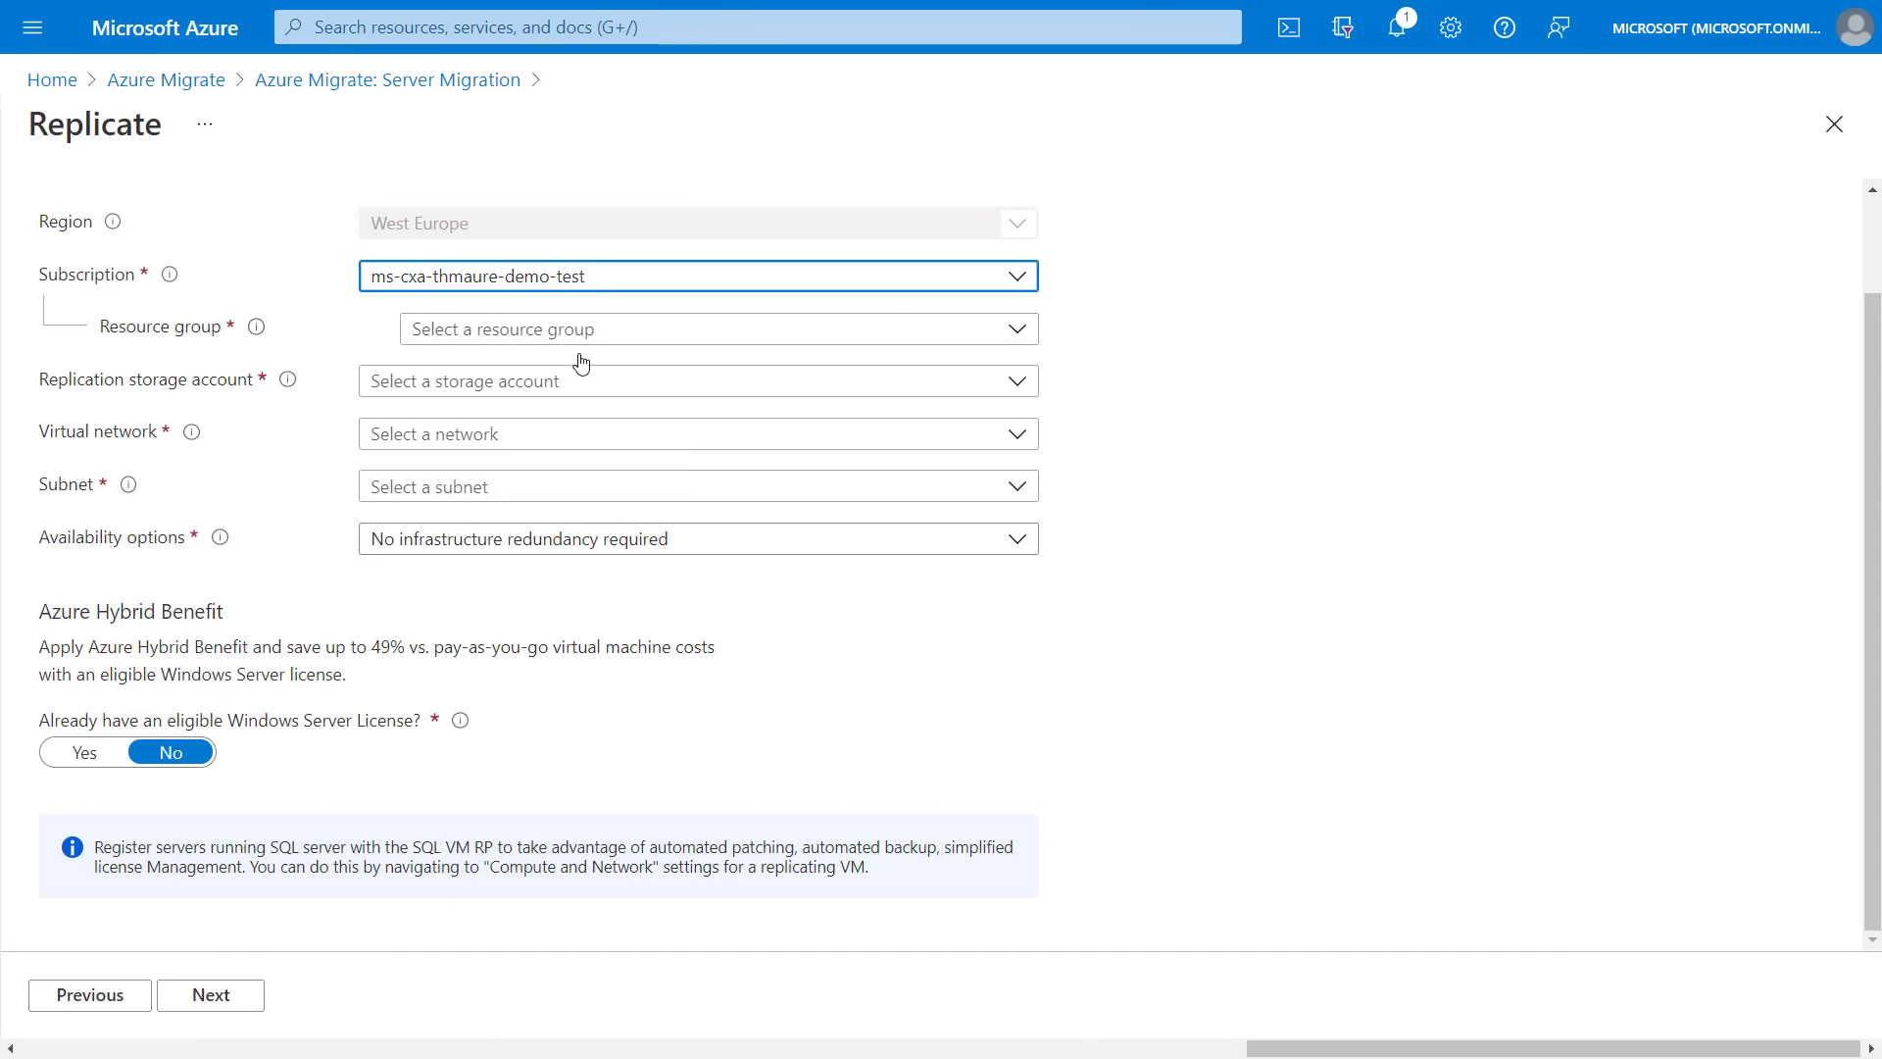
Step: Set the target resource group to tt-migratedvms-rg and the replication storage account to ttmigratedvms01str (Standard)
click(582, 334)
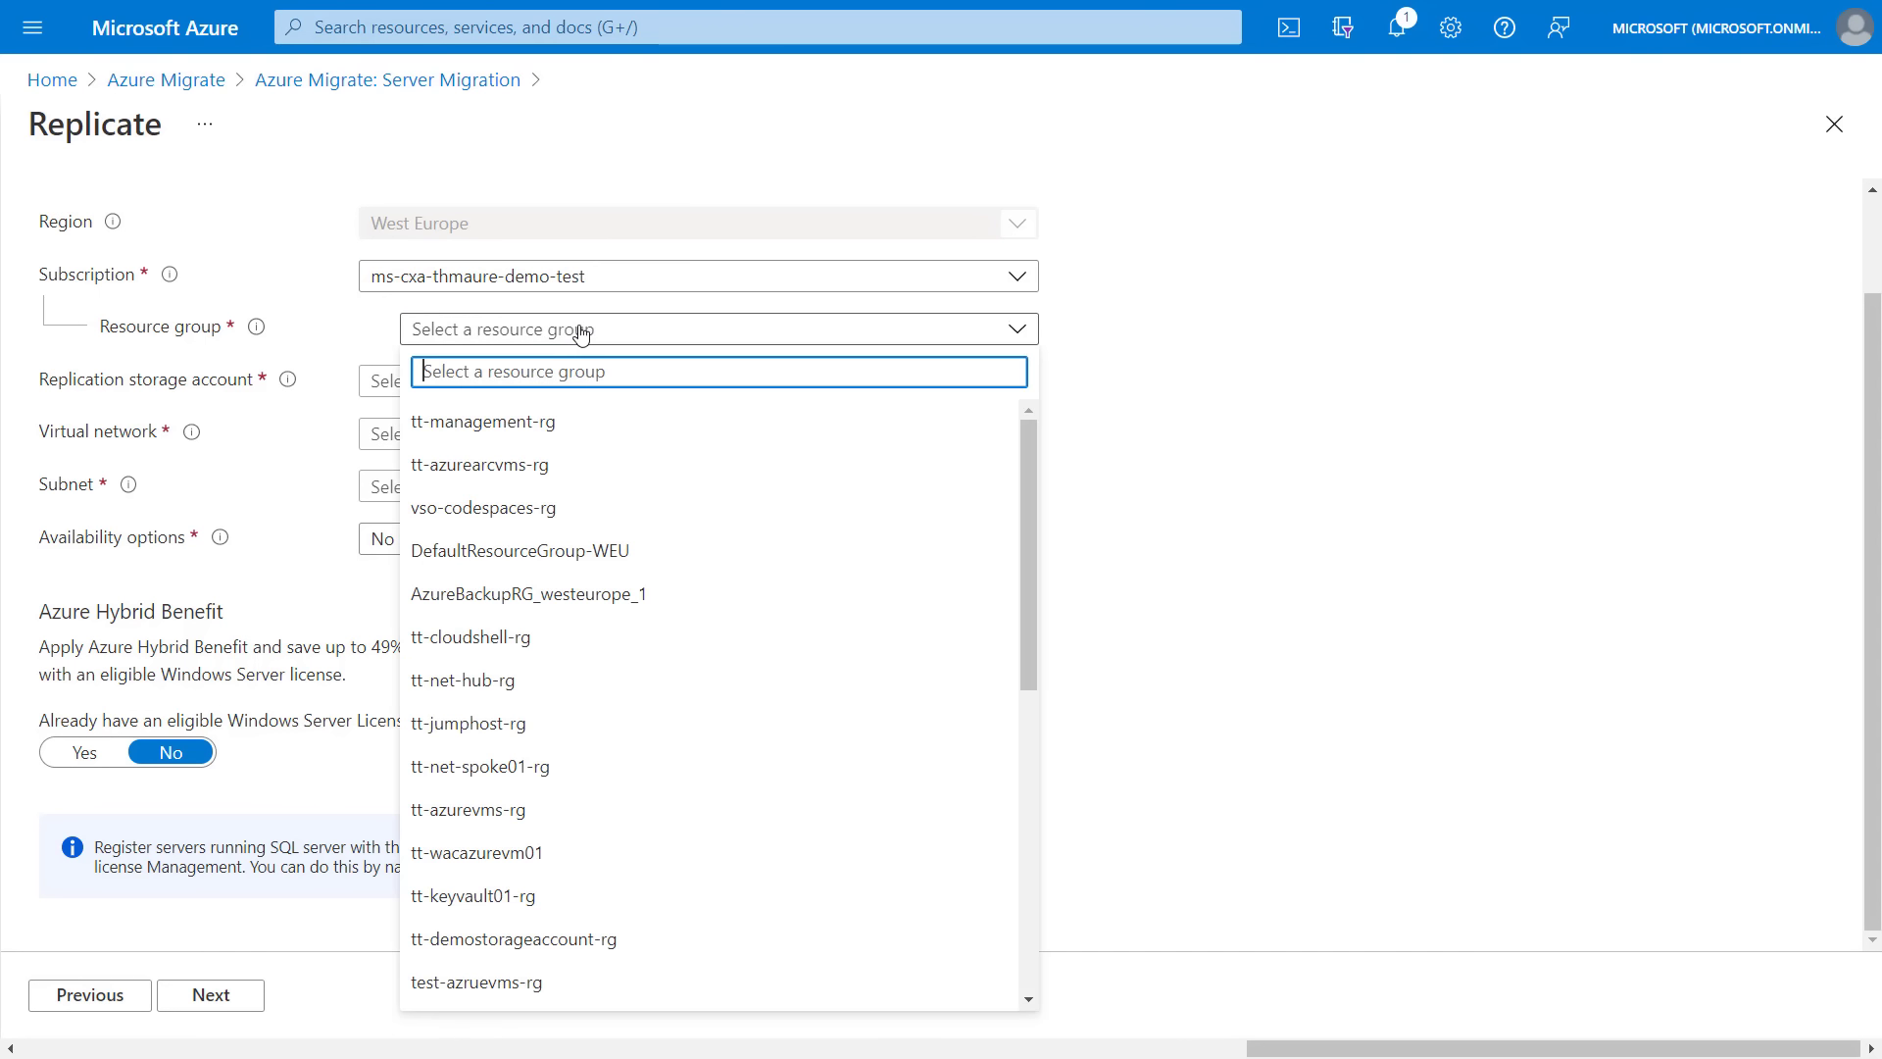
text(migr)
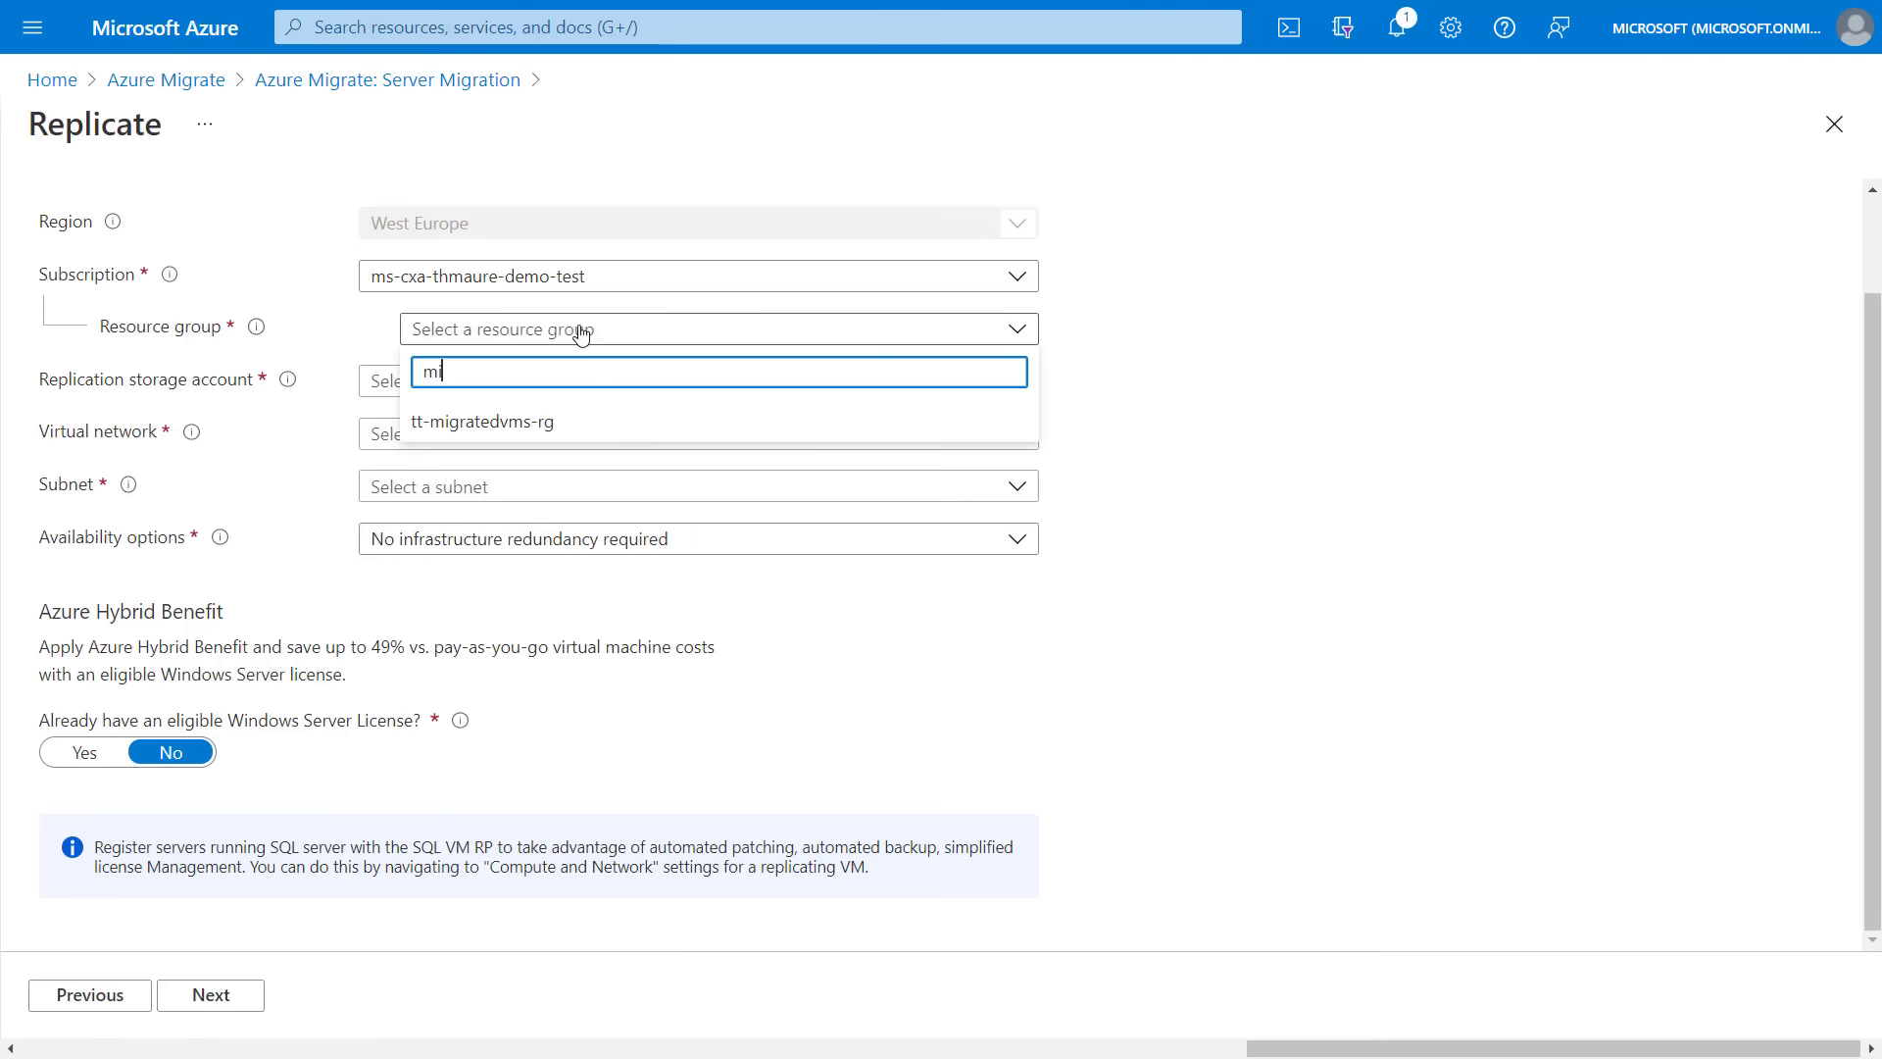
click(528, 423)
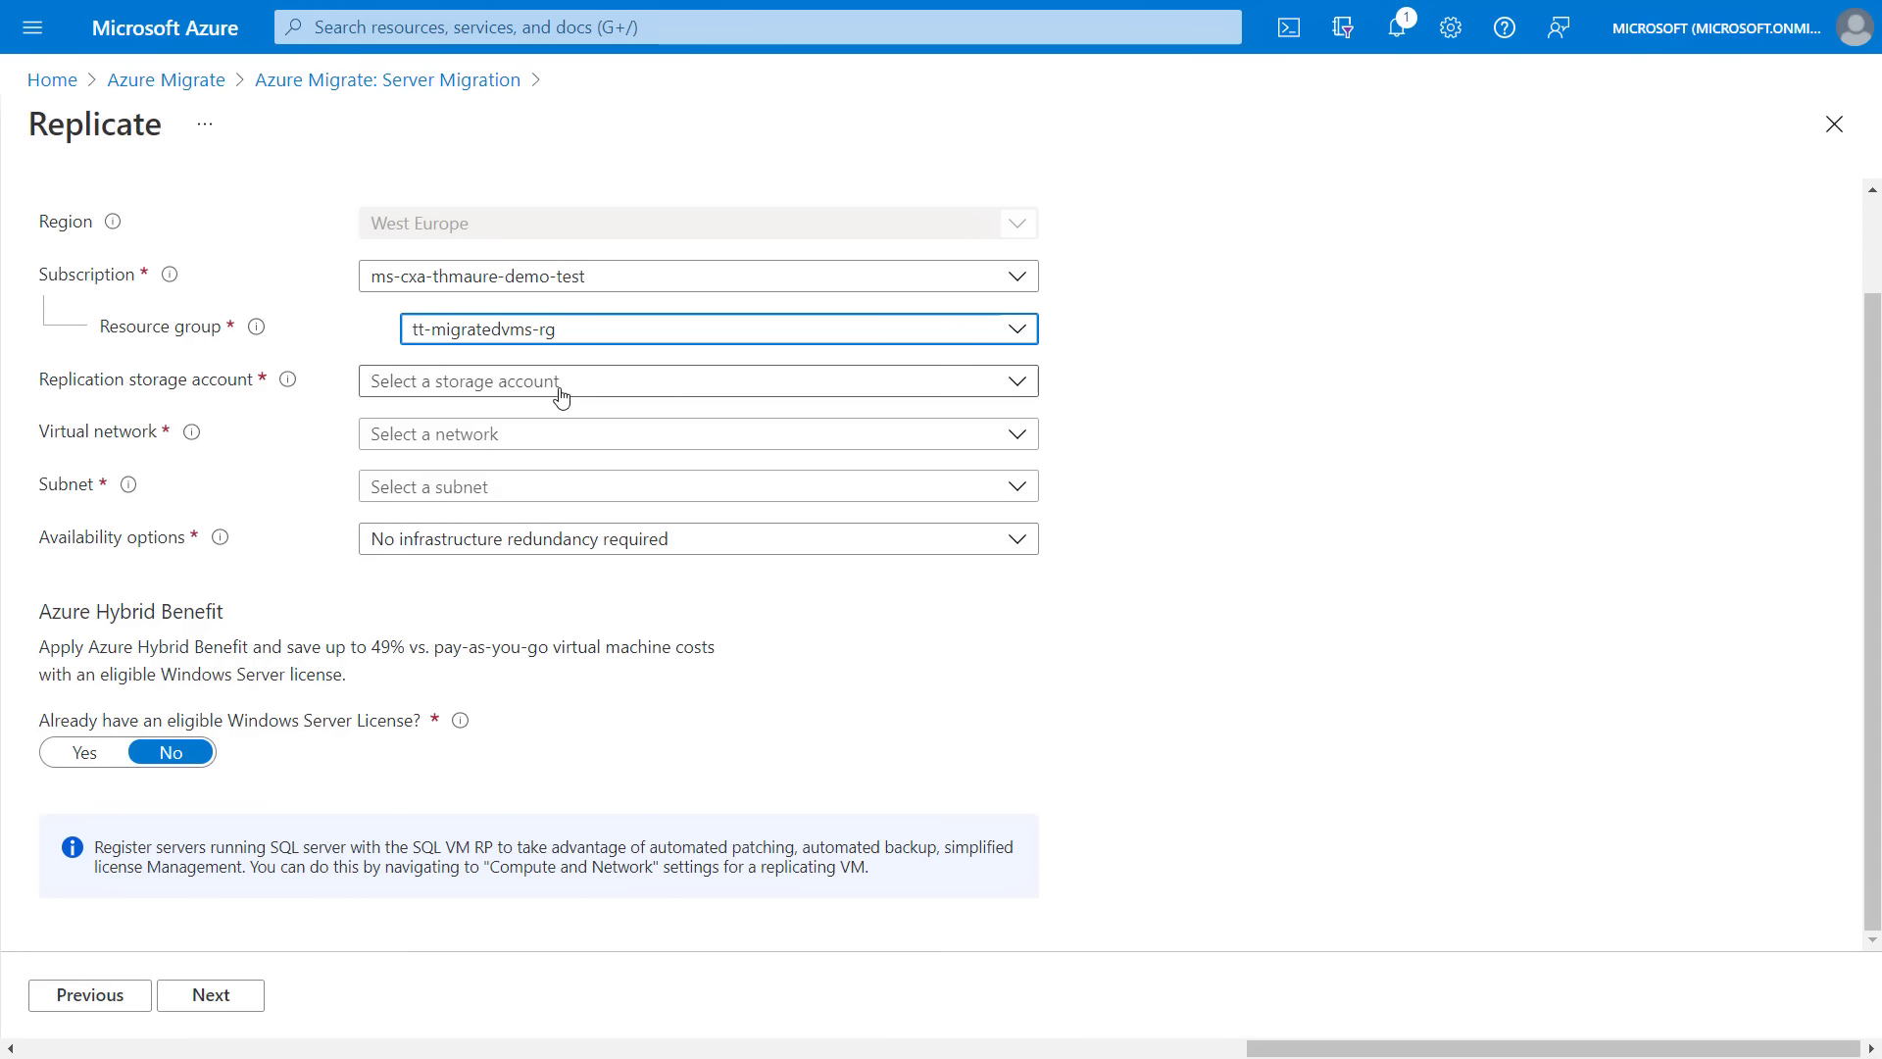
click(558, 393)
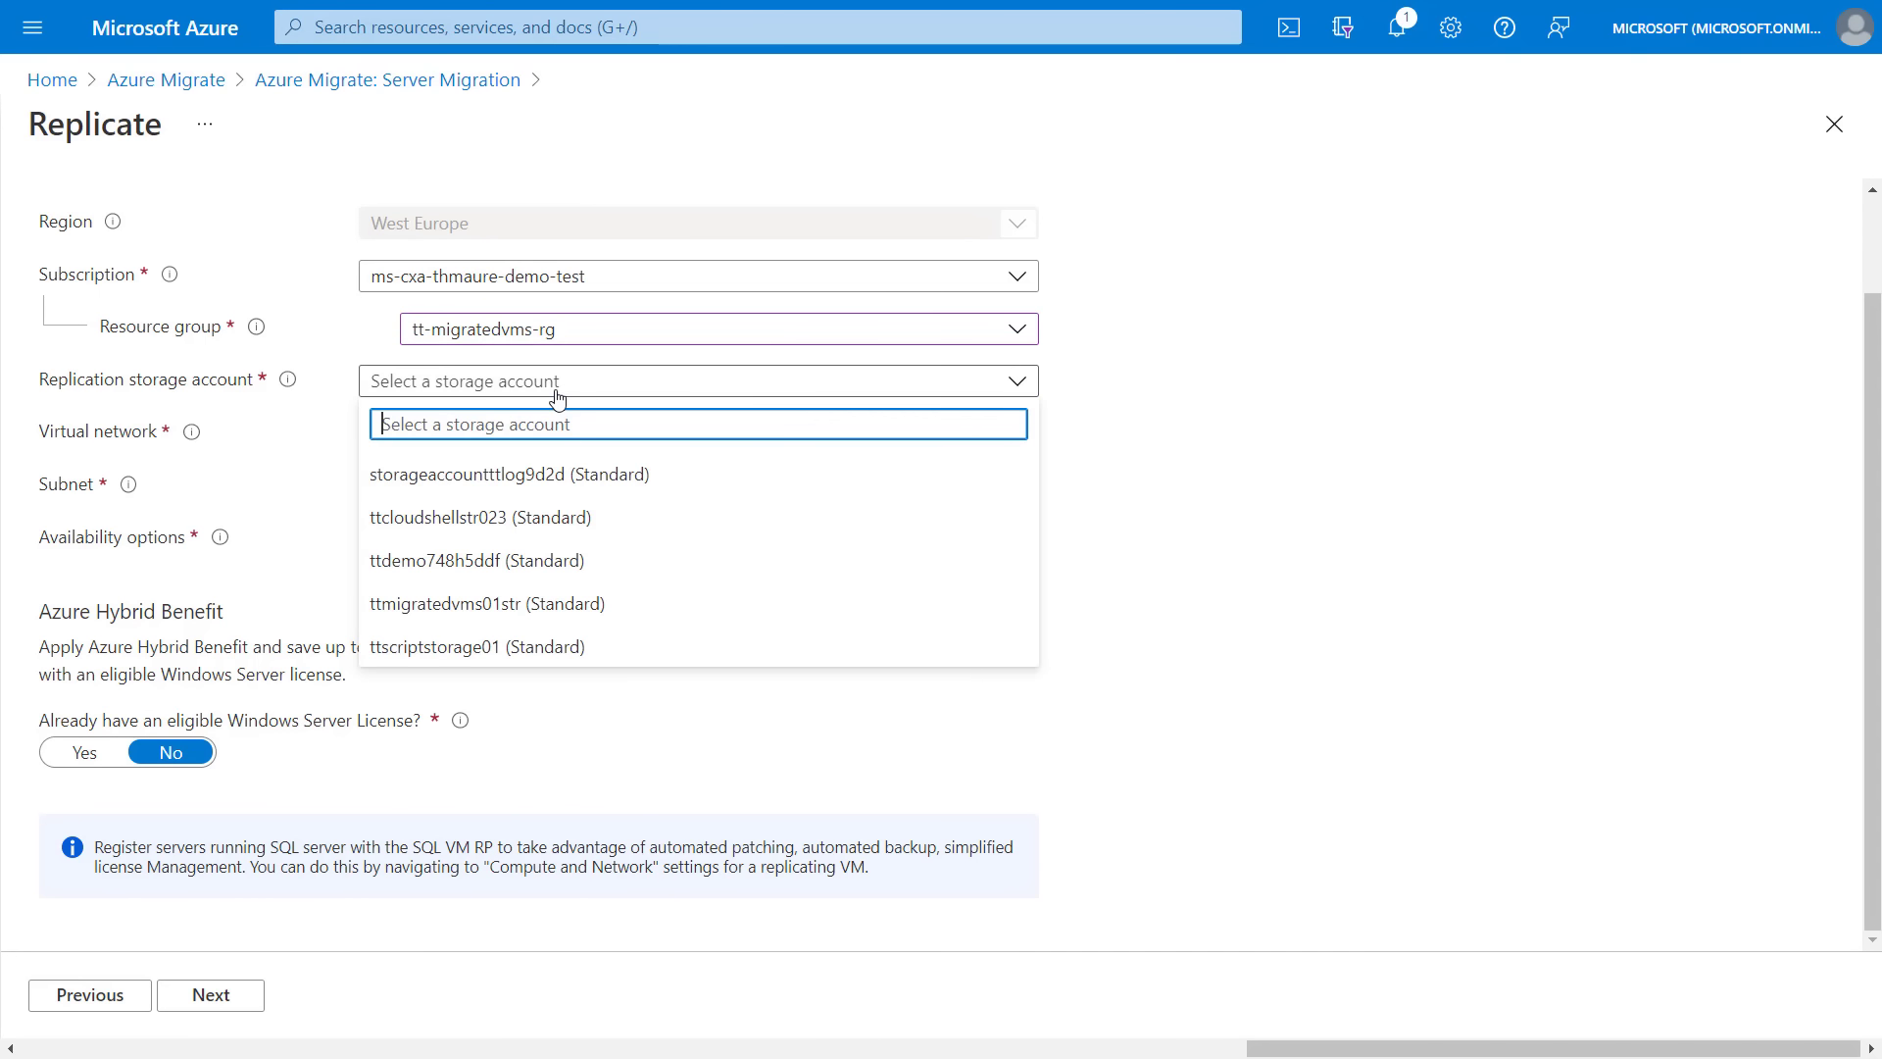
click(552, 608)
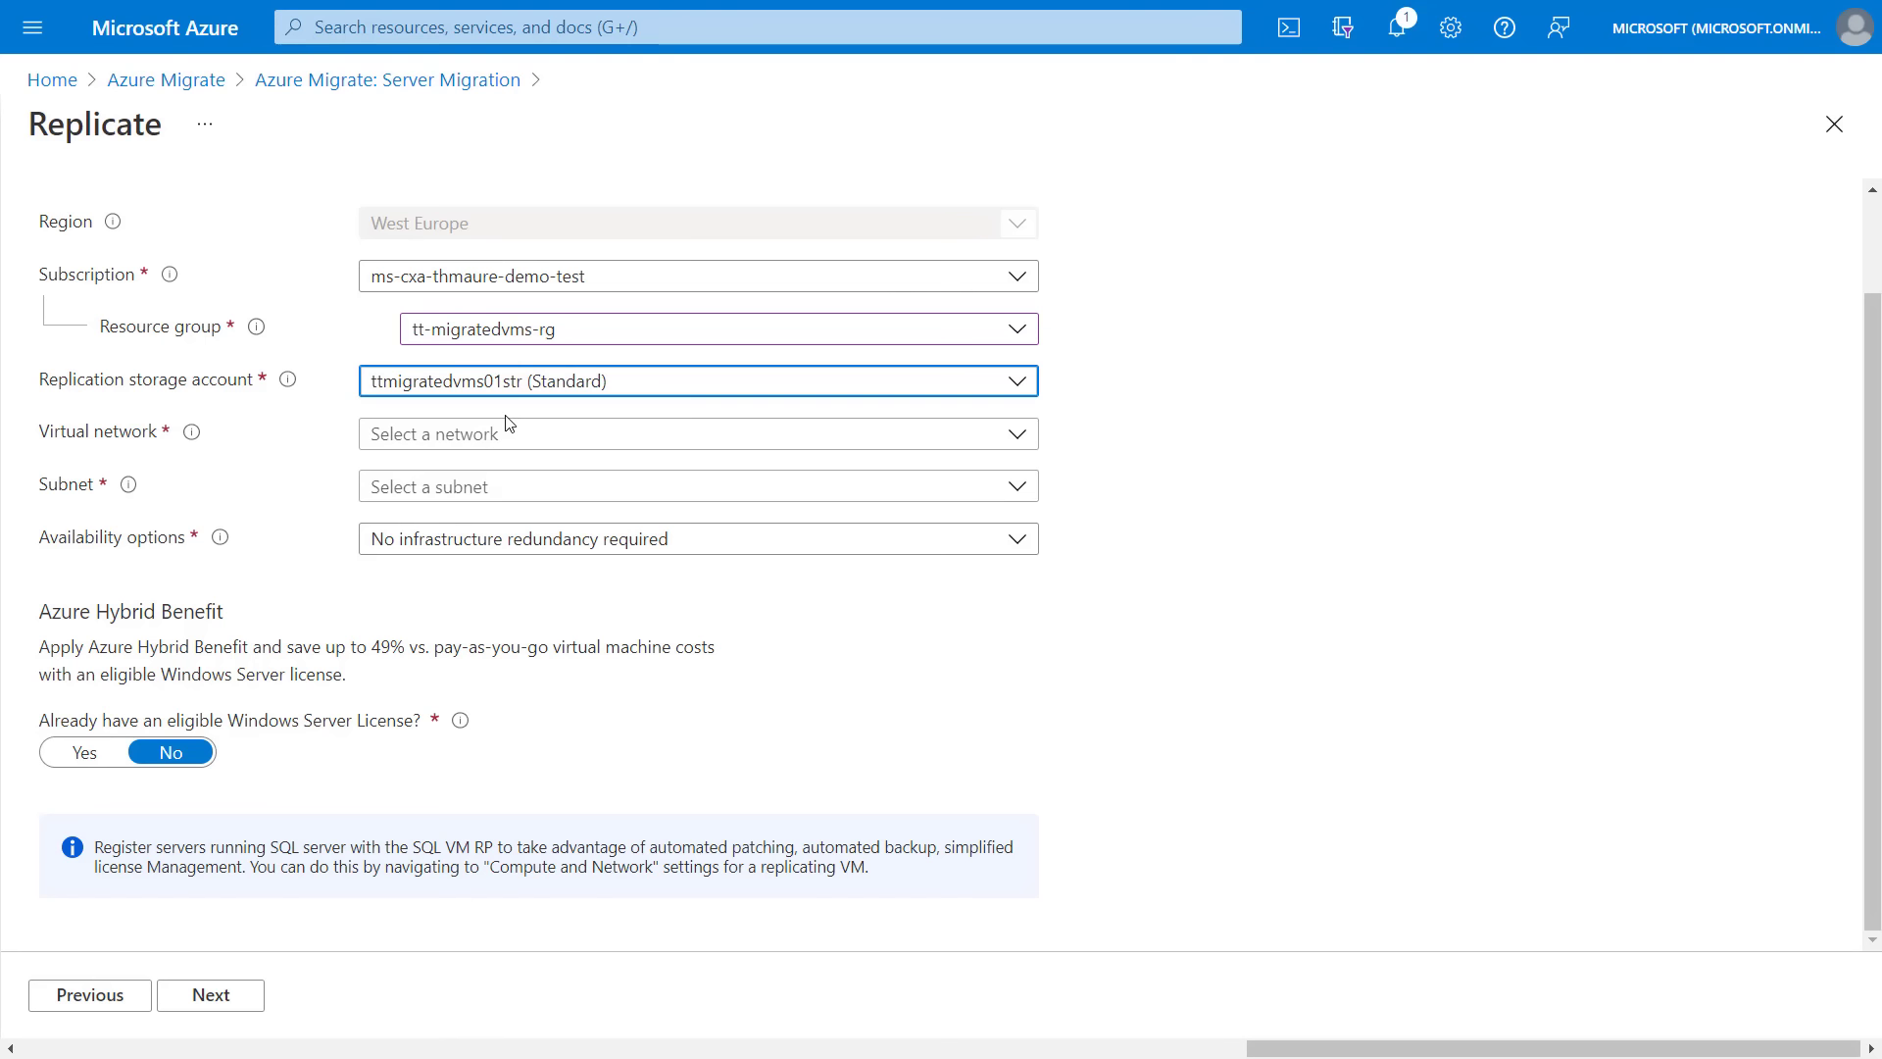
Step: Set the target virtual network to tt-migratedvms-vnet with the default subnet and continue to the compute settings
click(549, 438)
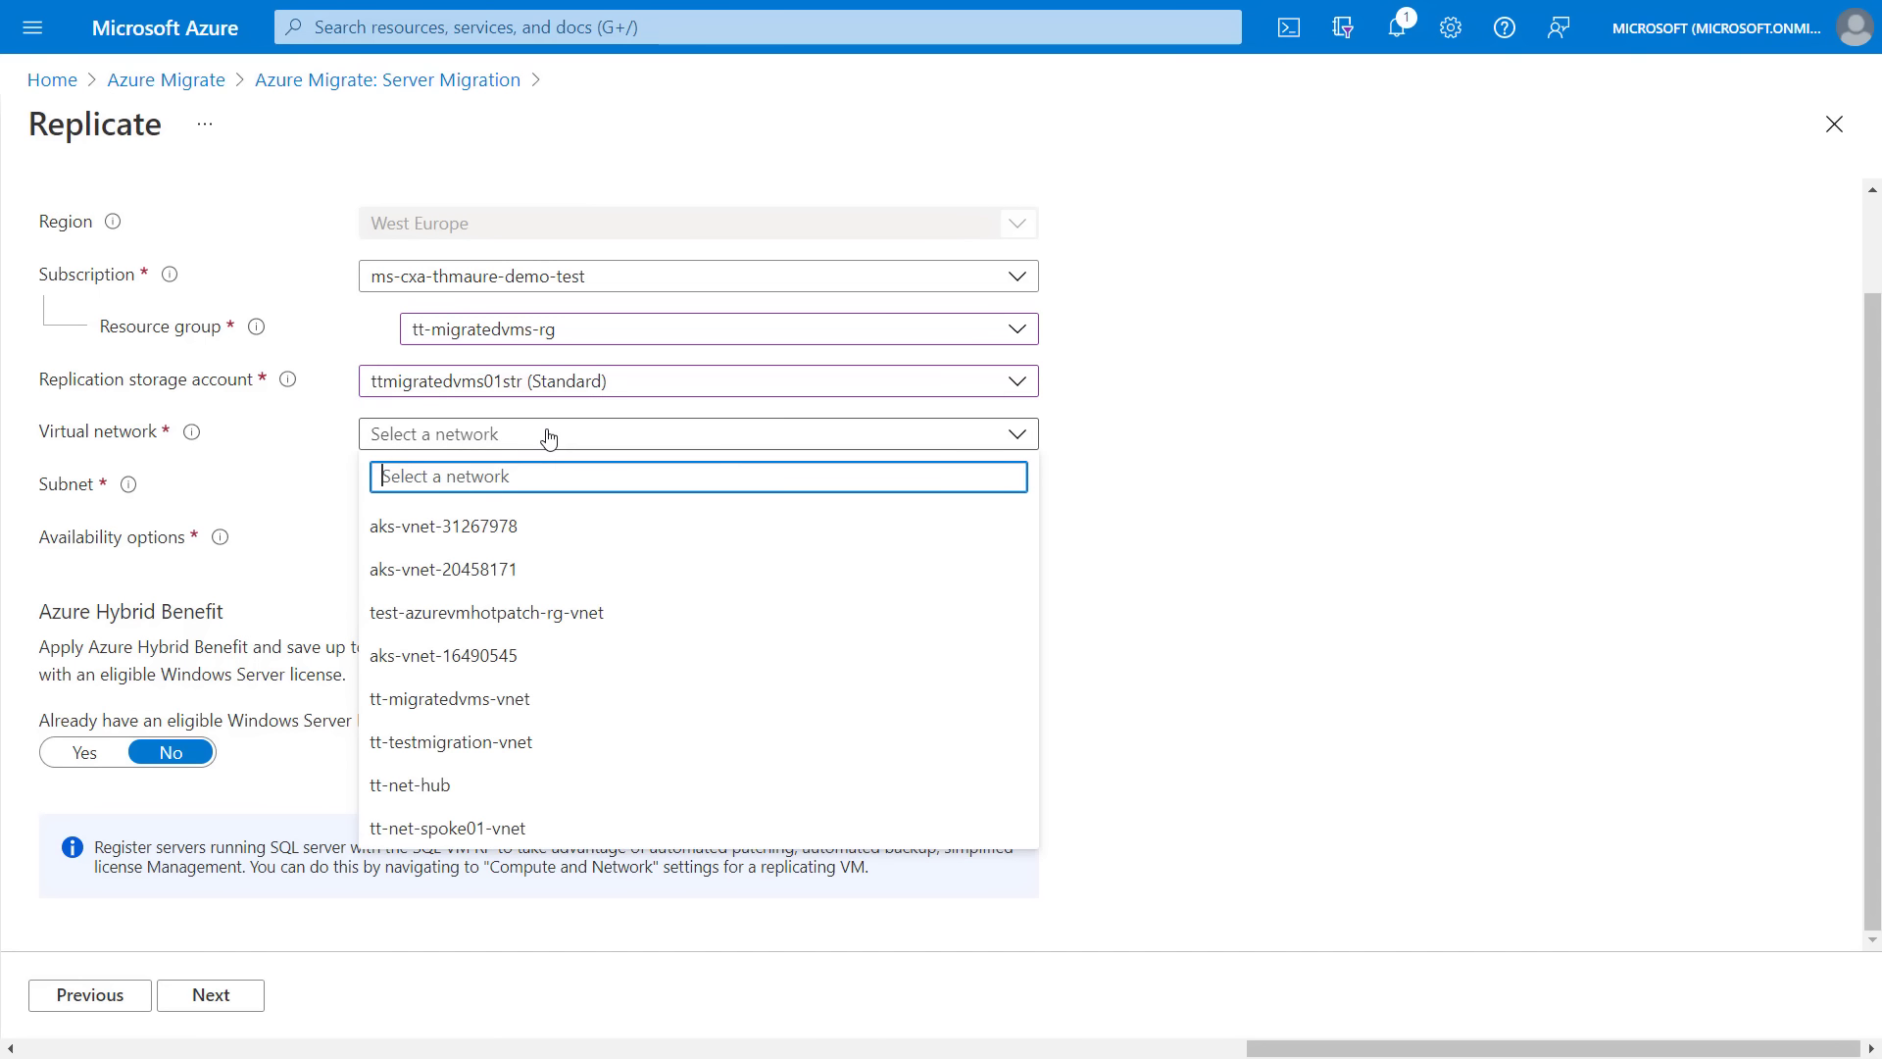
click(540, 704)
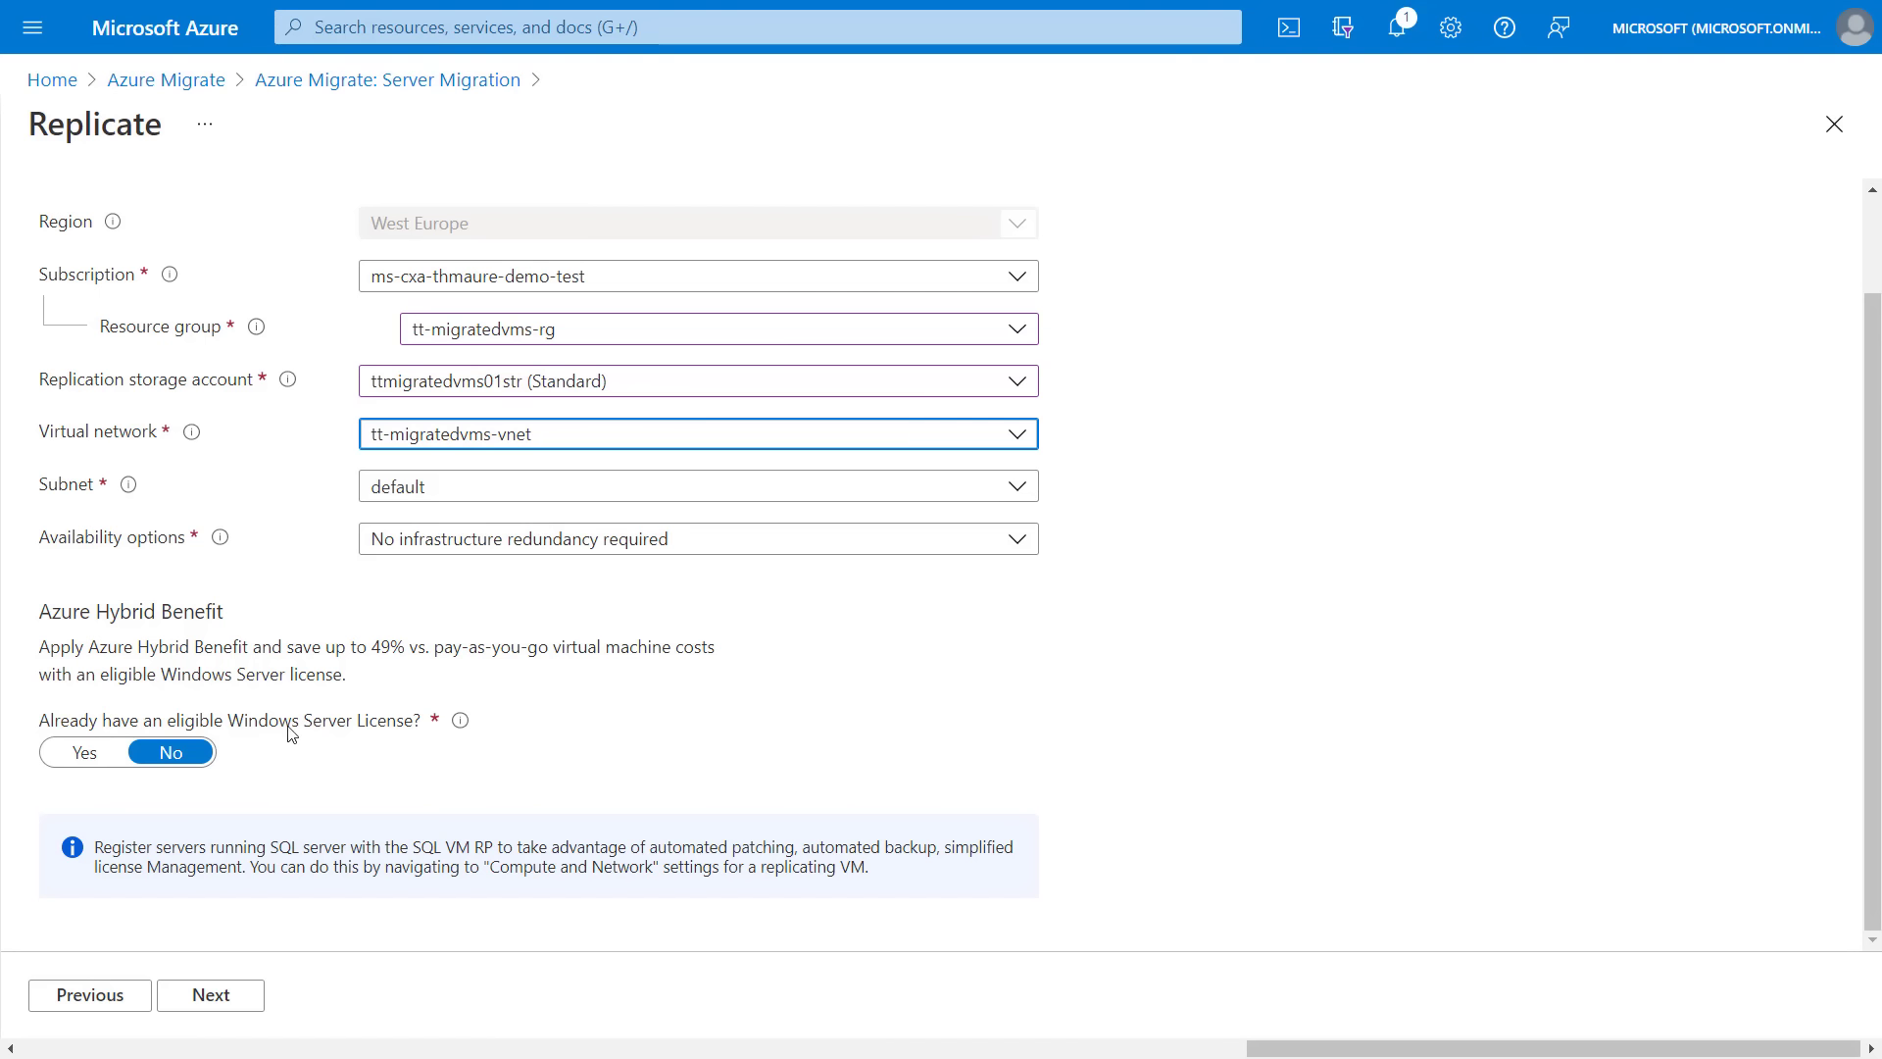
click(230, 993)
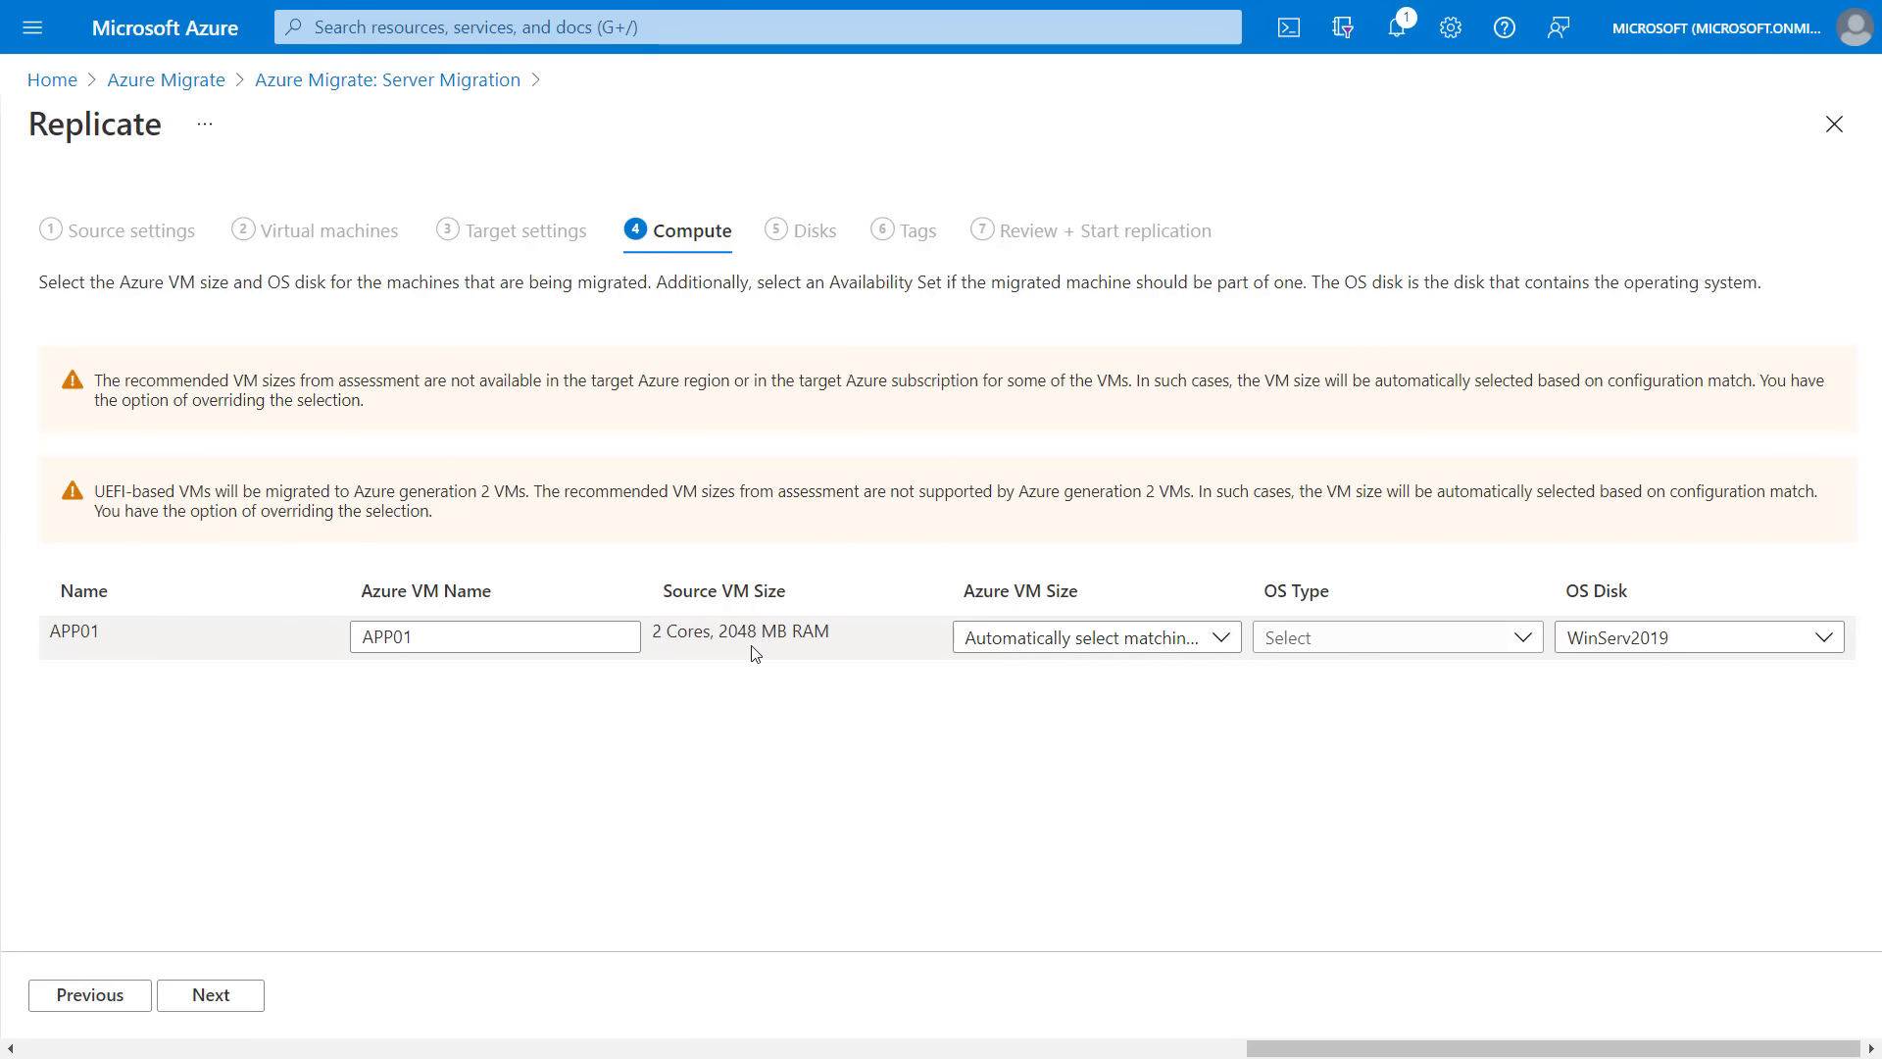
Step: Keep the automatically matched Azure VM size for APP01, set its OS type to Windows, and continue to the disk settings
click(1219, 645)
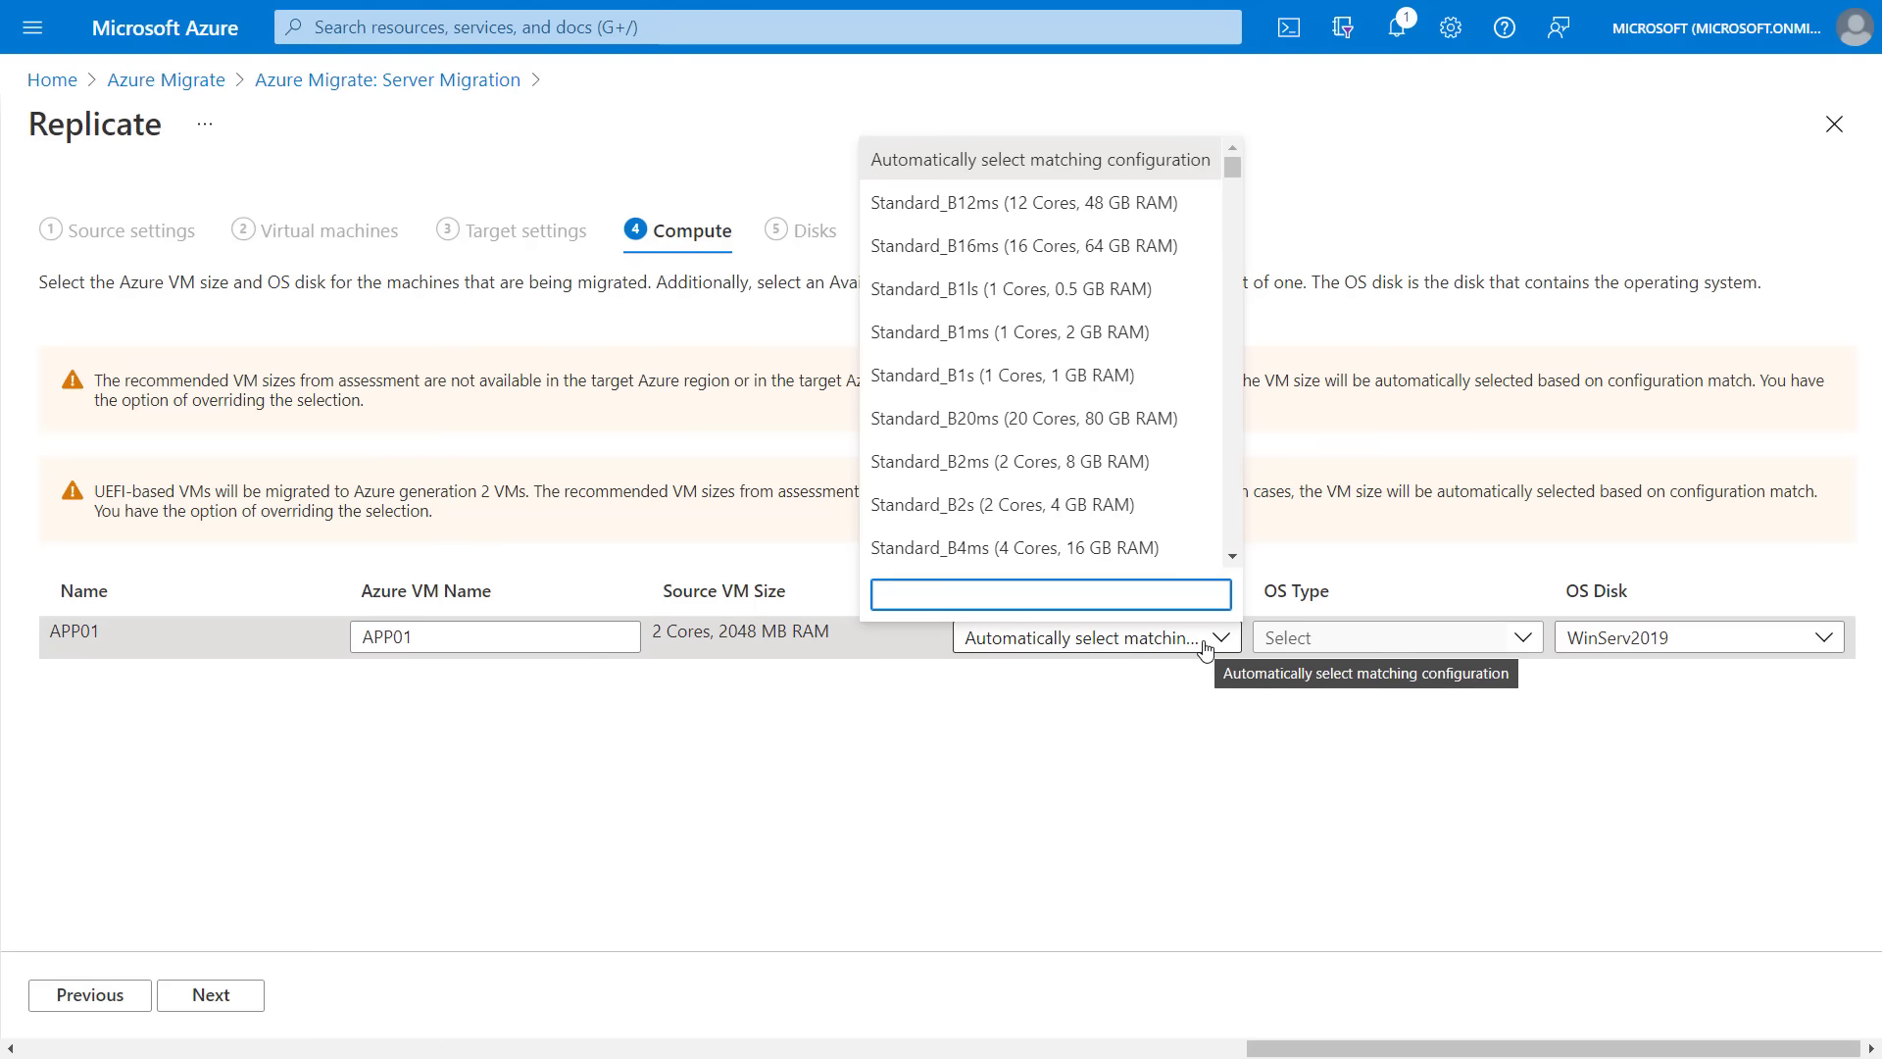
click(1205, 651)
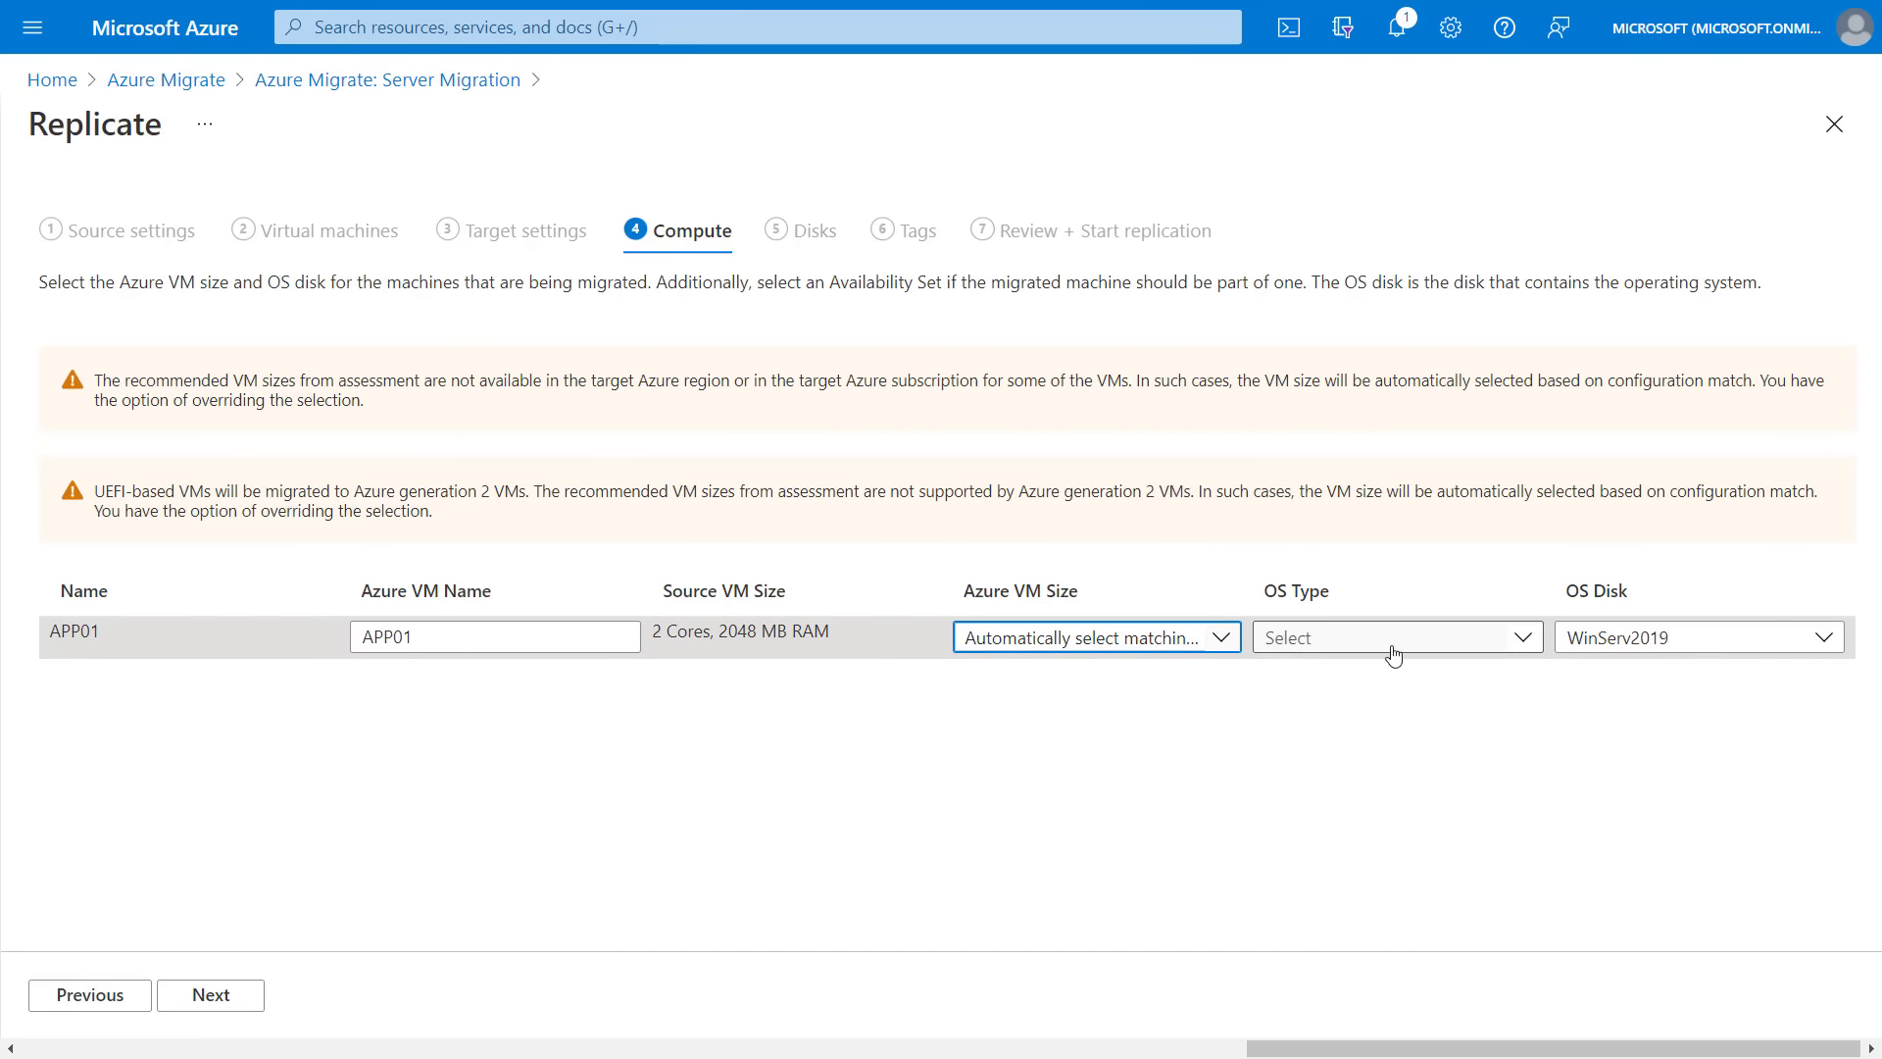
click(1239, 644)
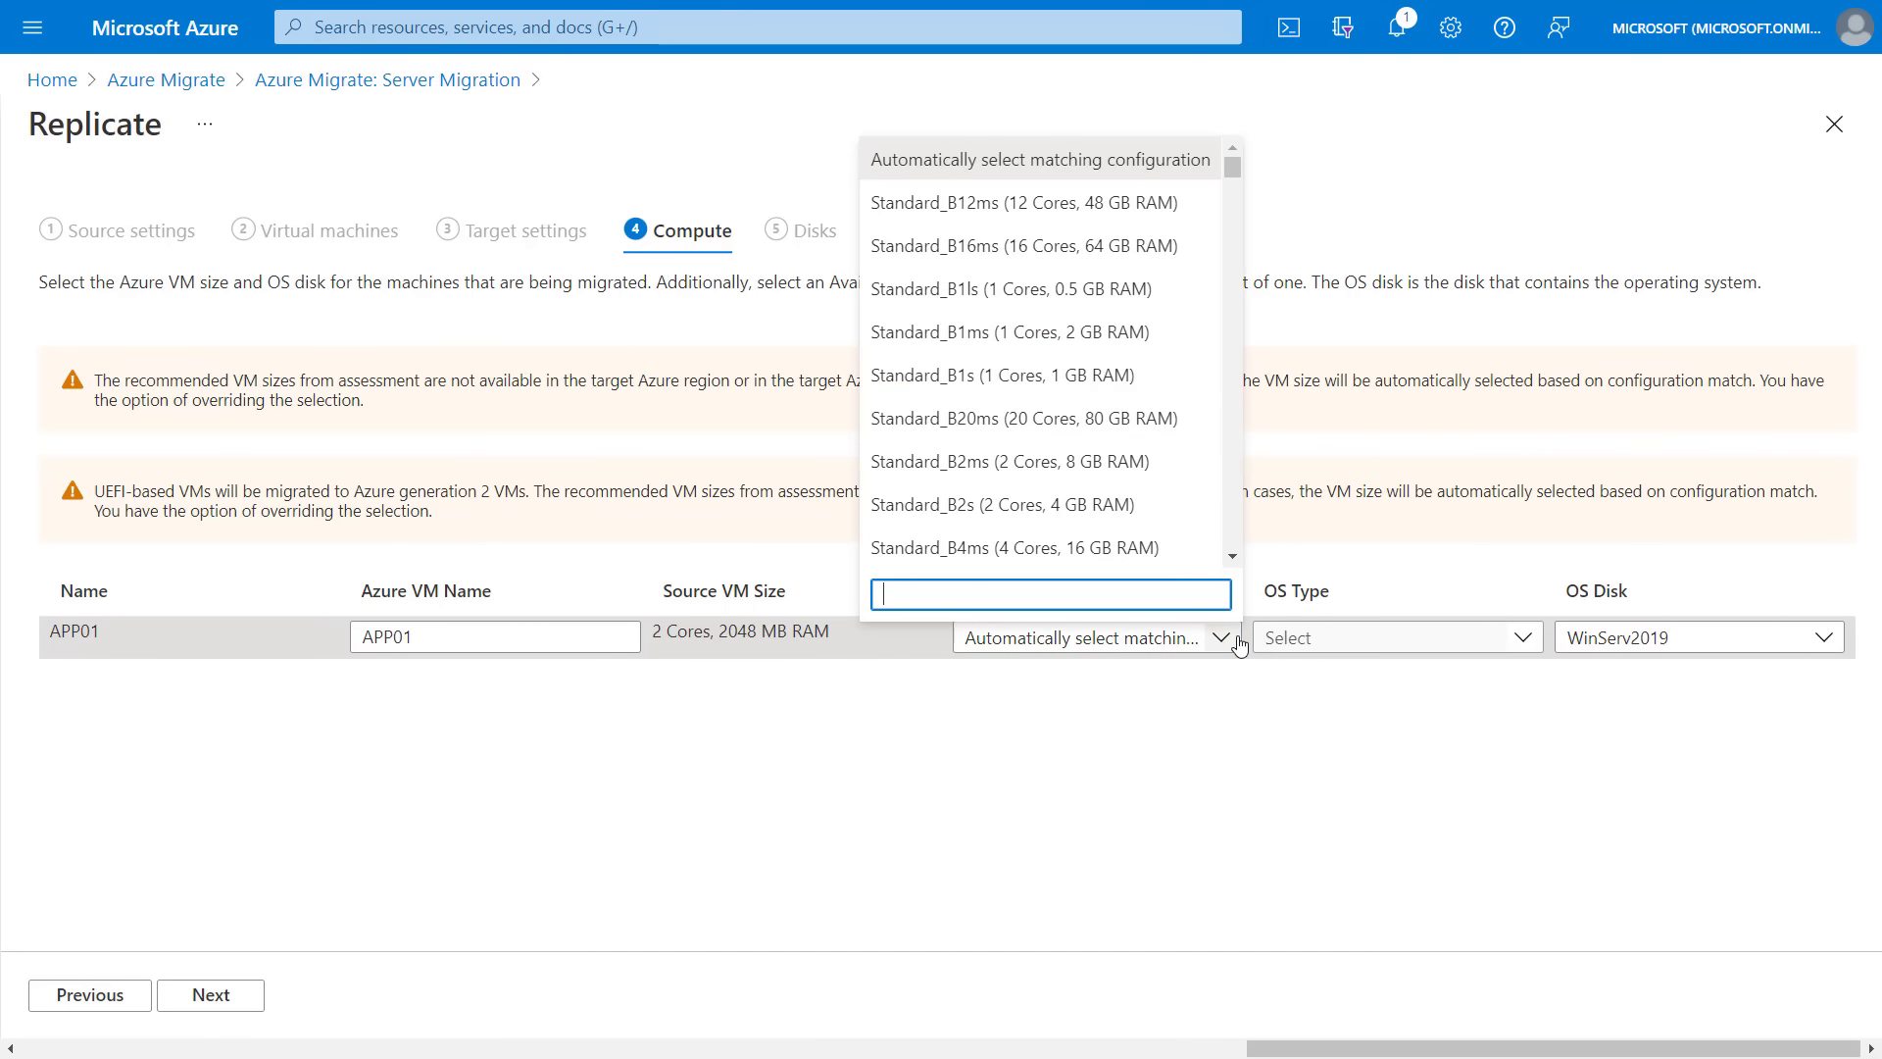
click(1236, 642)
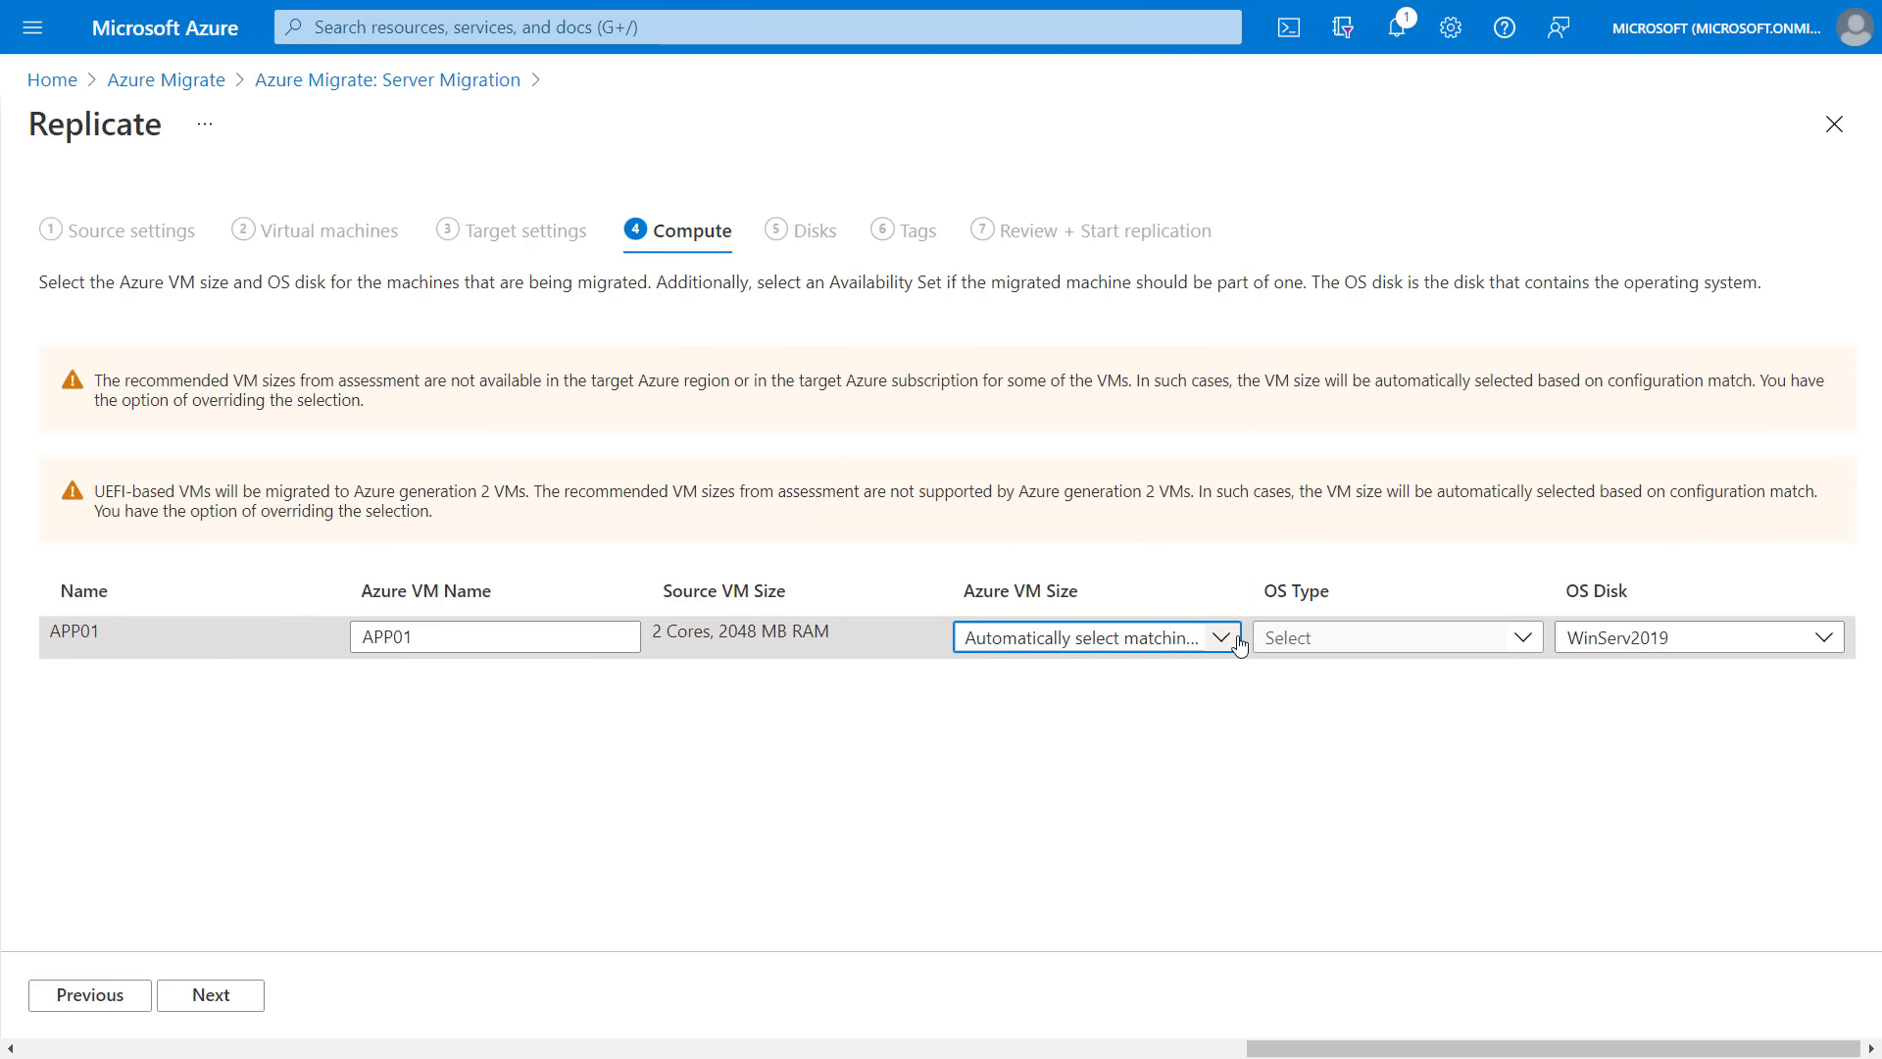
click(1526, 637)
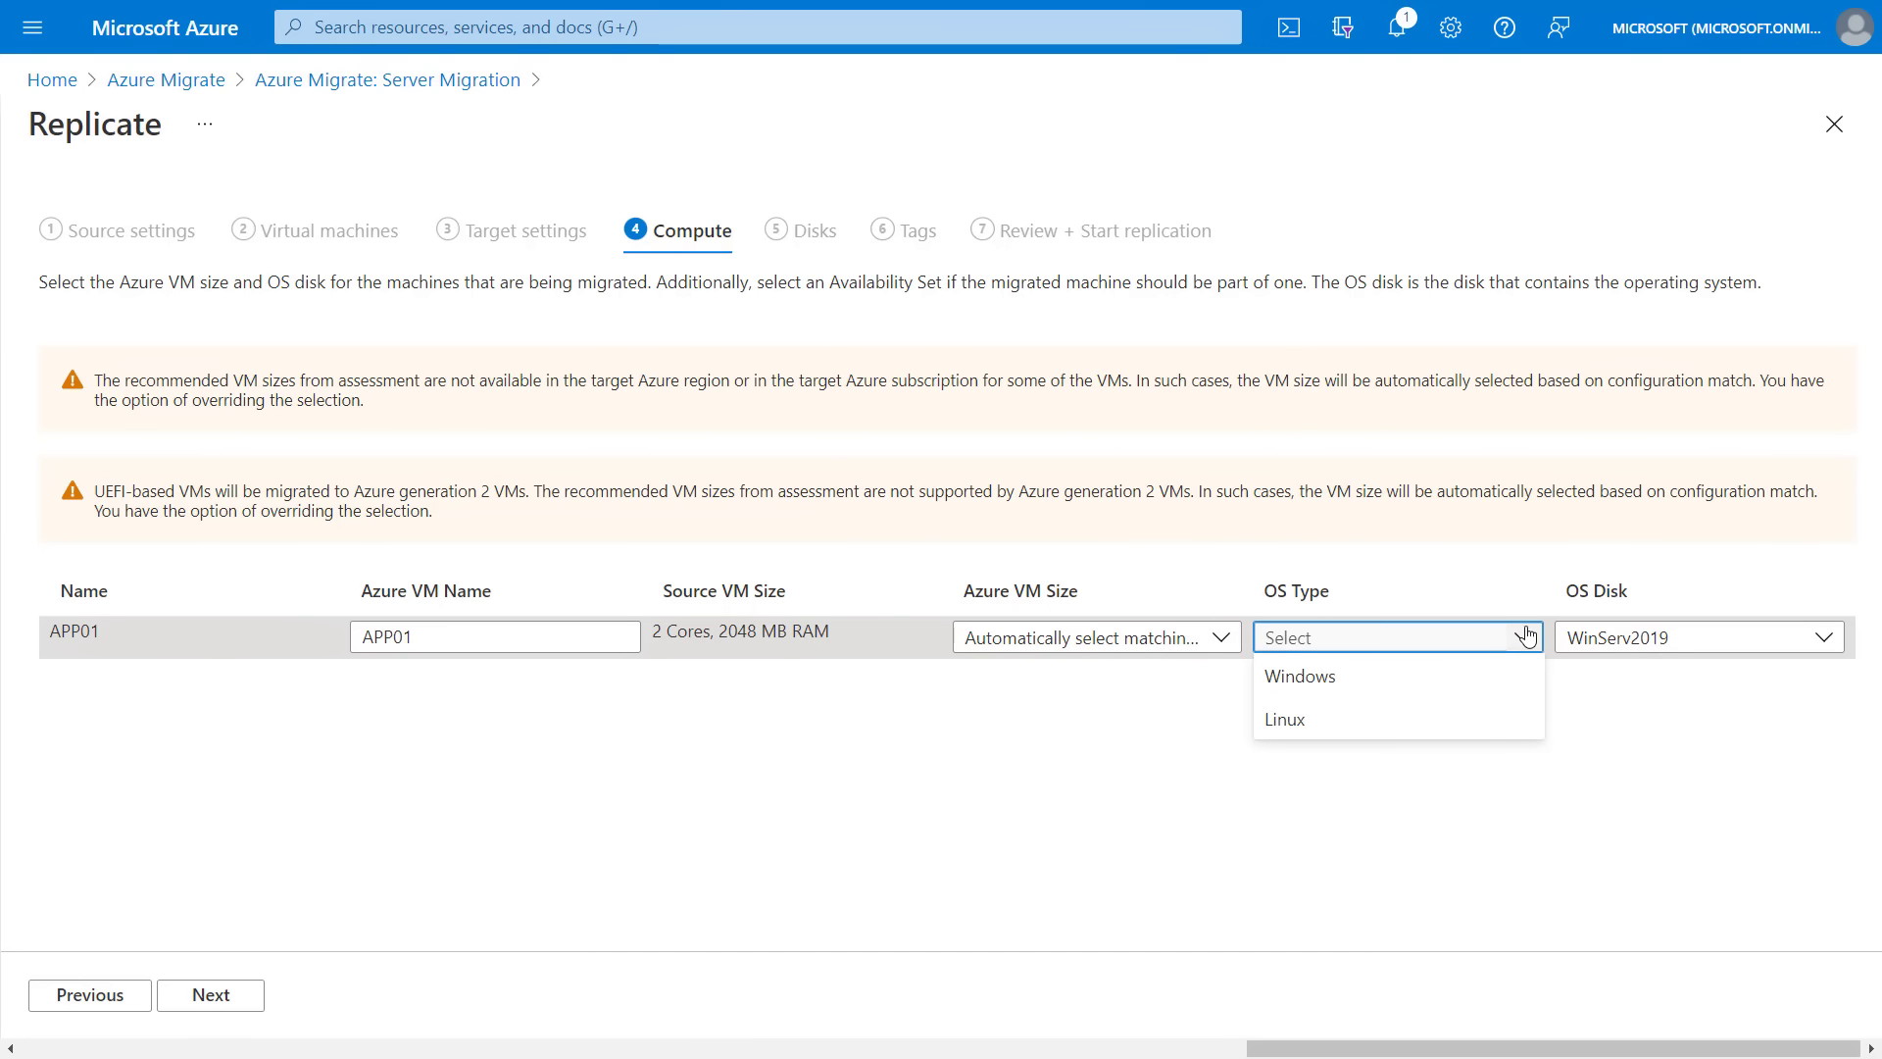
click(1438, 682)
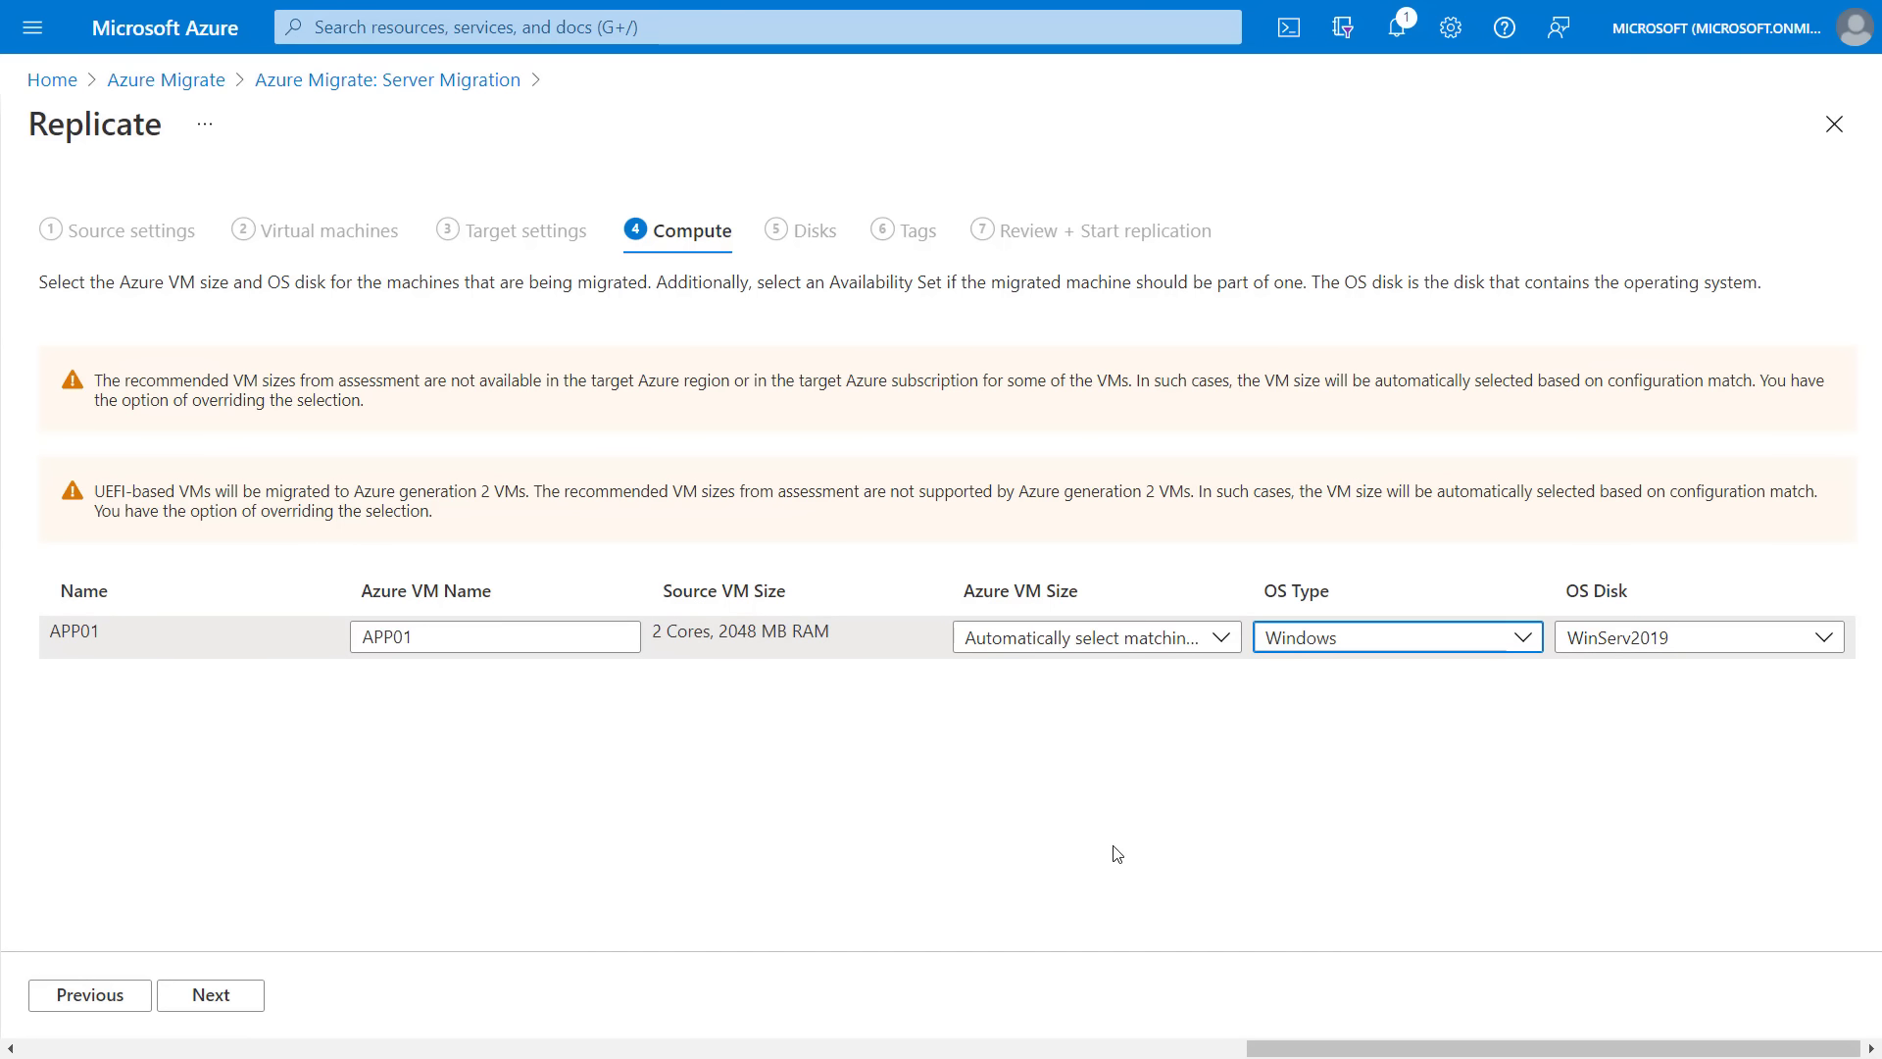
click(235, 997)
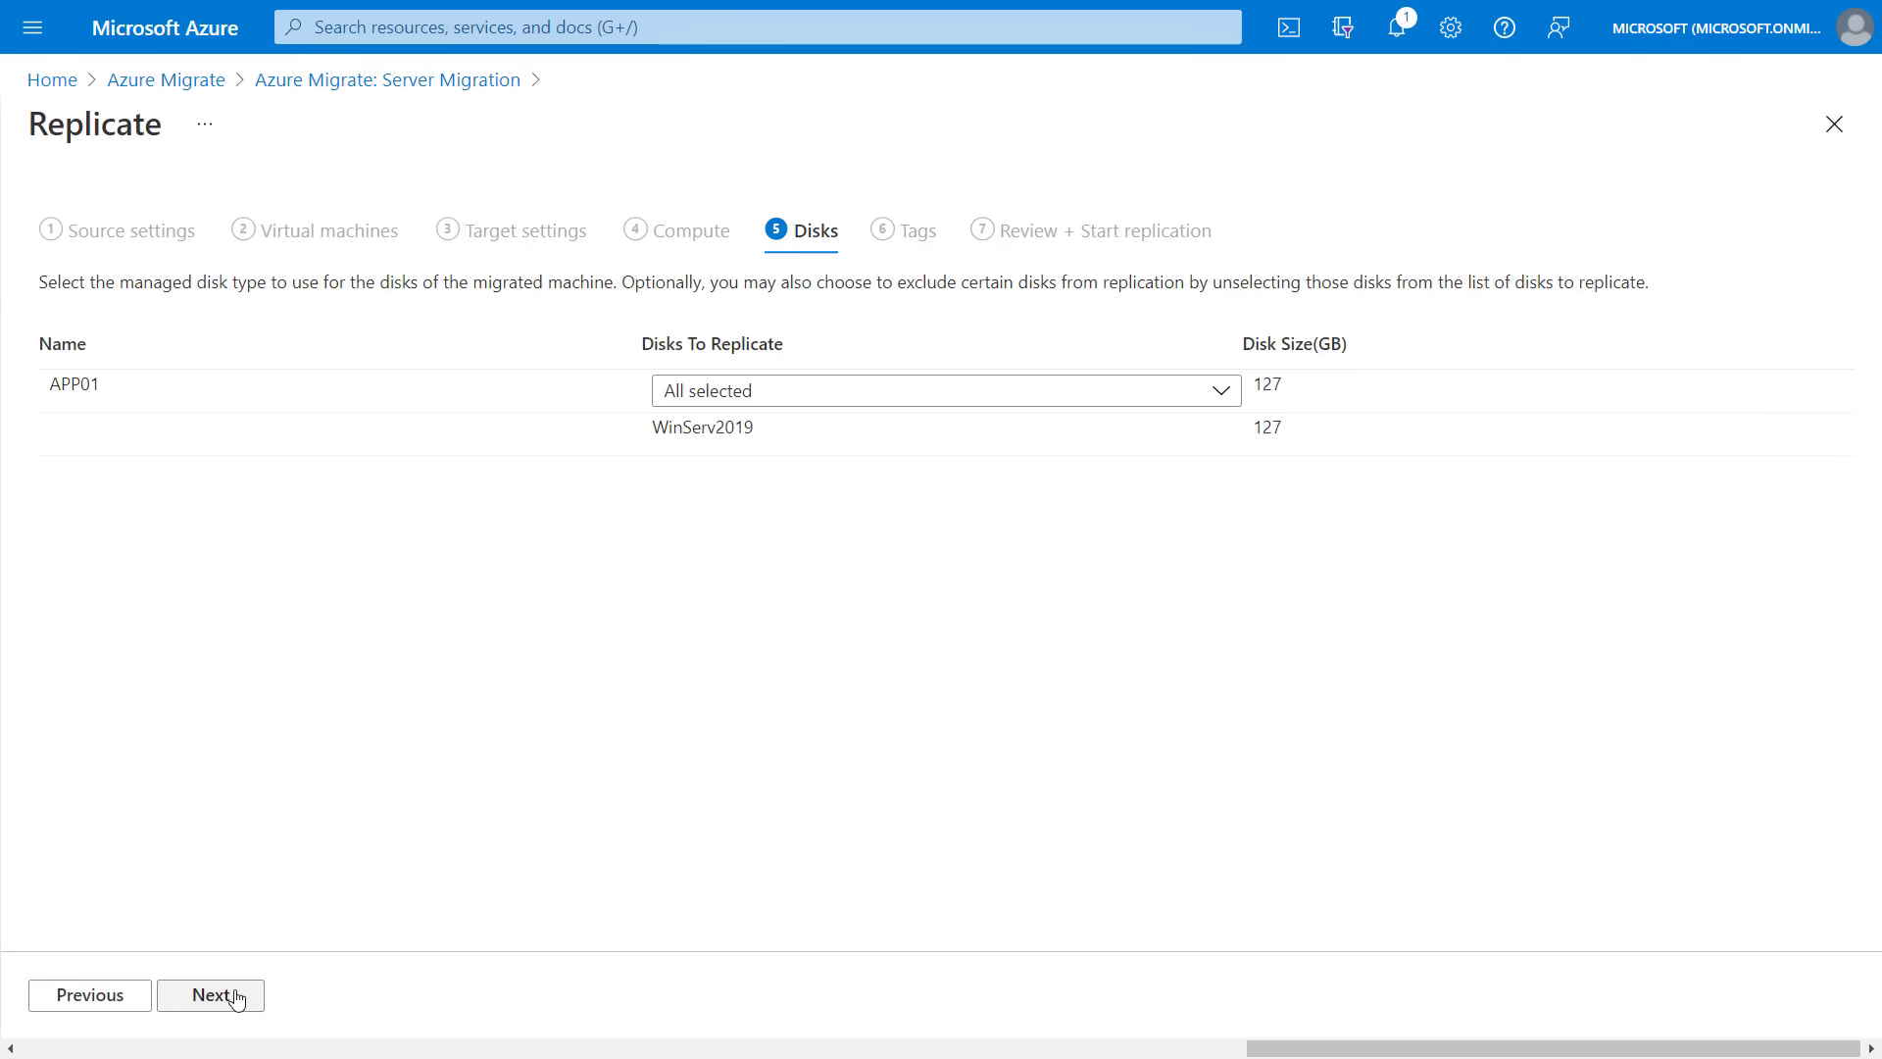
Step: Keep all disks of APP01 selected for replication and proceed without tags to the replication review
click(1223, 391)
click(1227, 392)
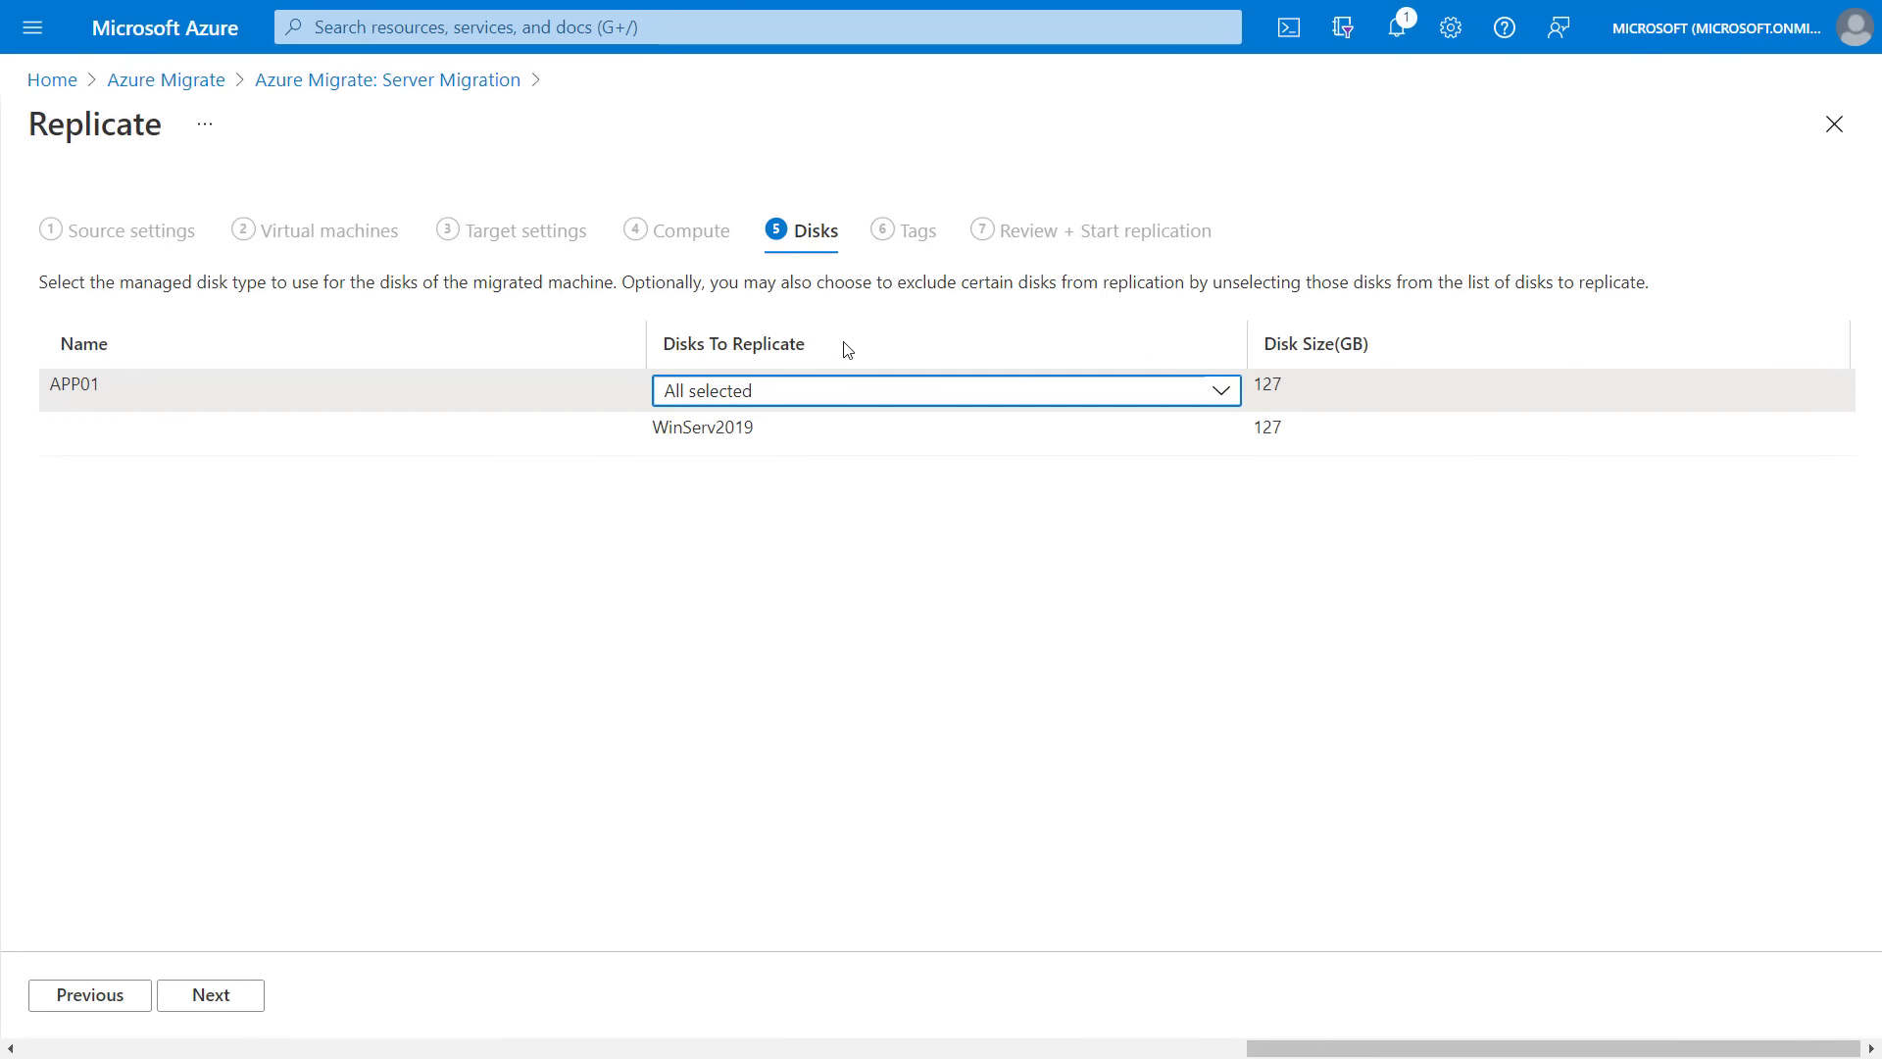
click(232, 1006)
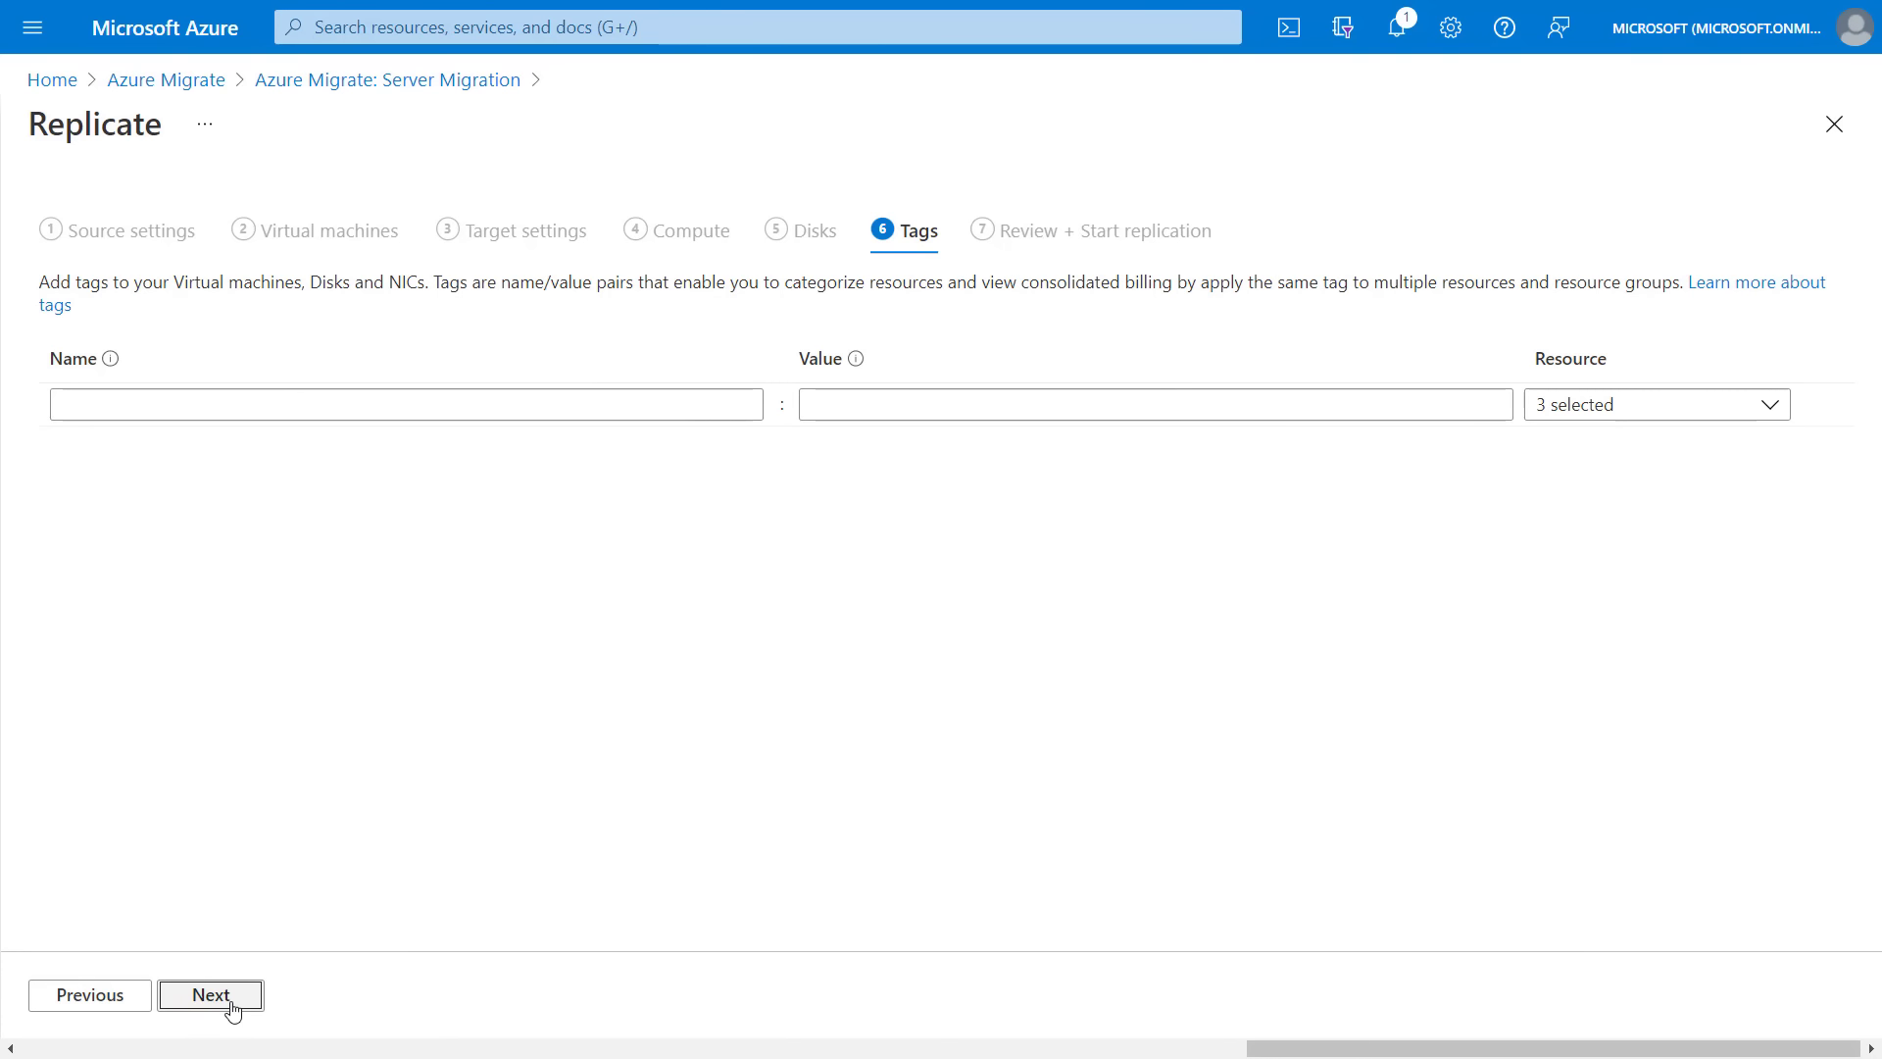
click(232, 1005)
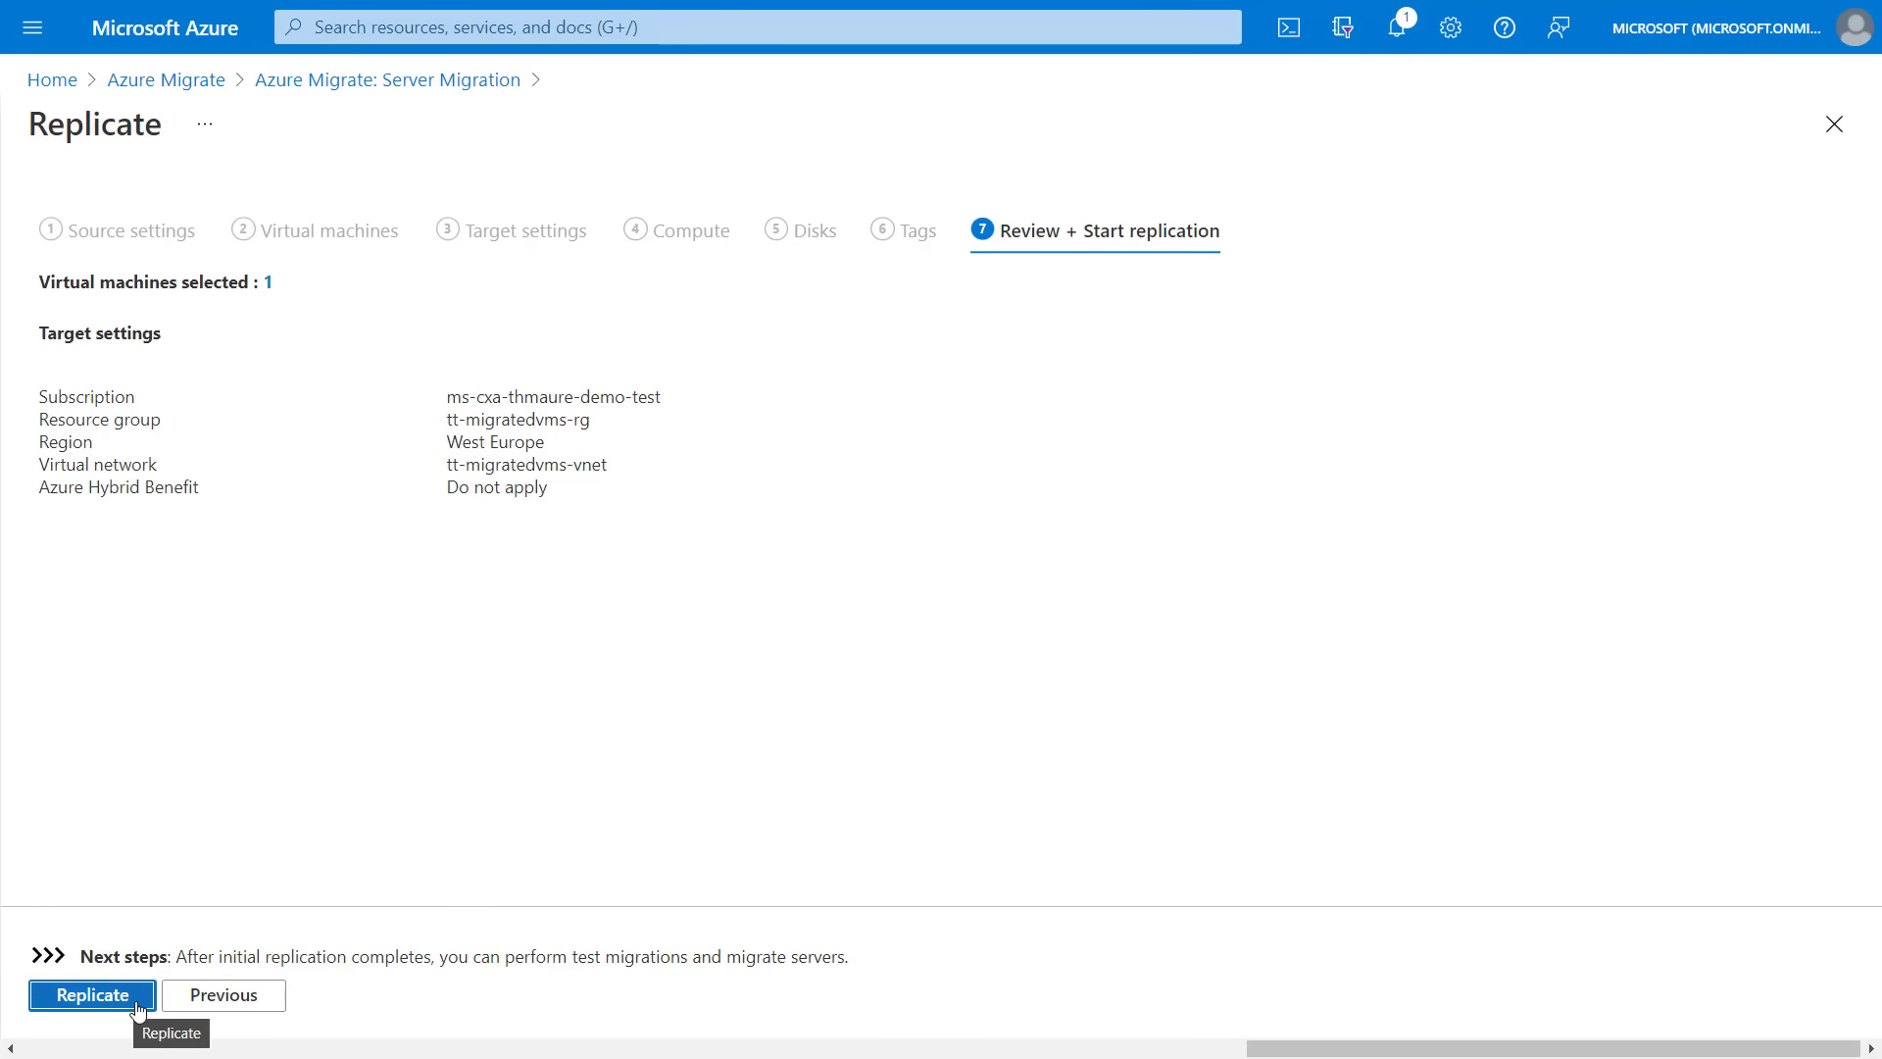
Step: Leave the replication setup, check the status of the healthy replicating machines, and return to the Server Migration overview
click(451, 83)
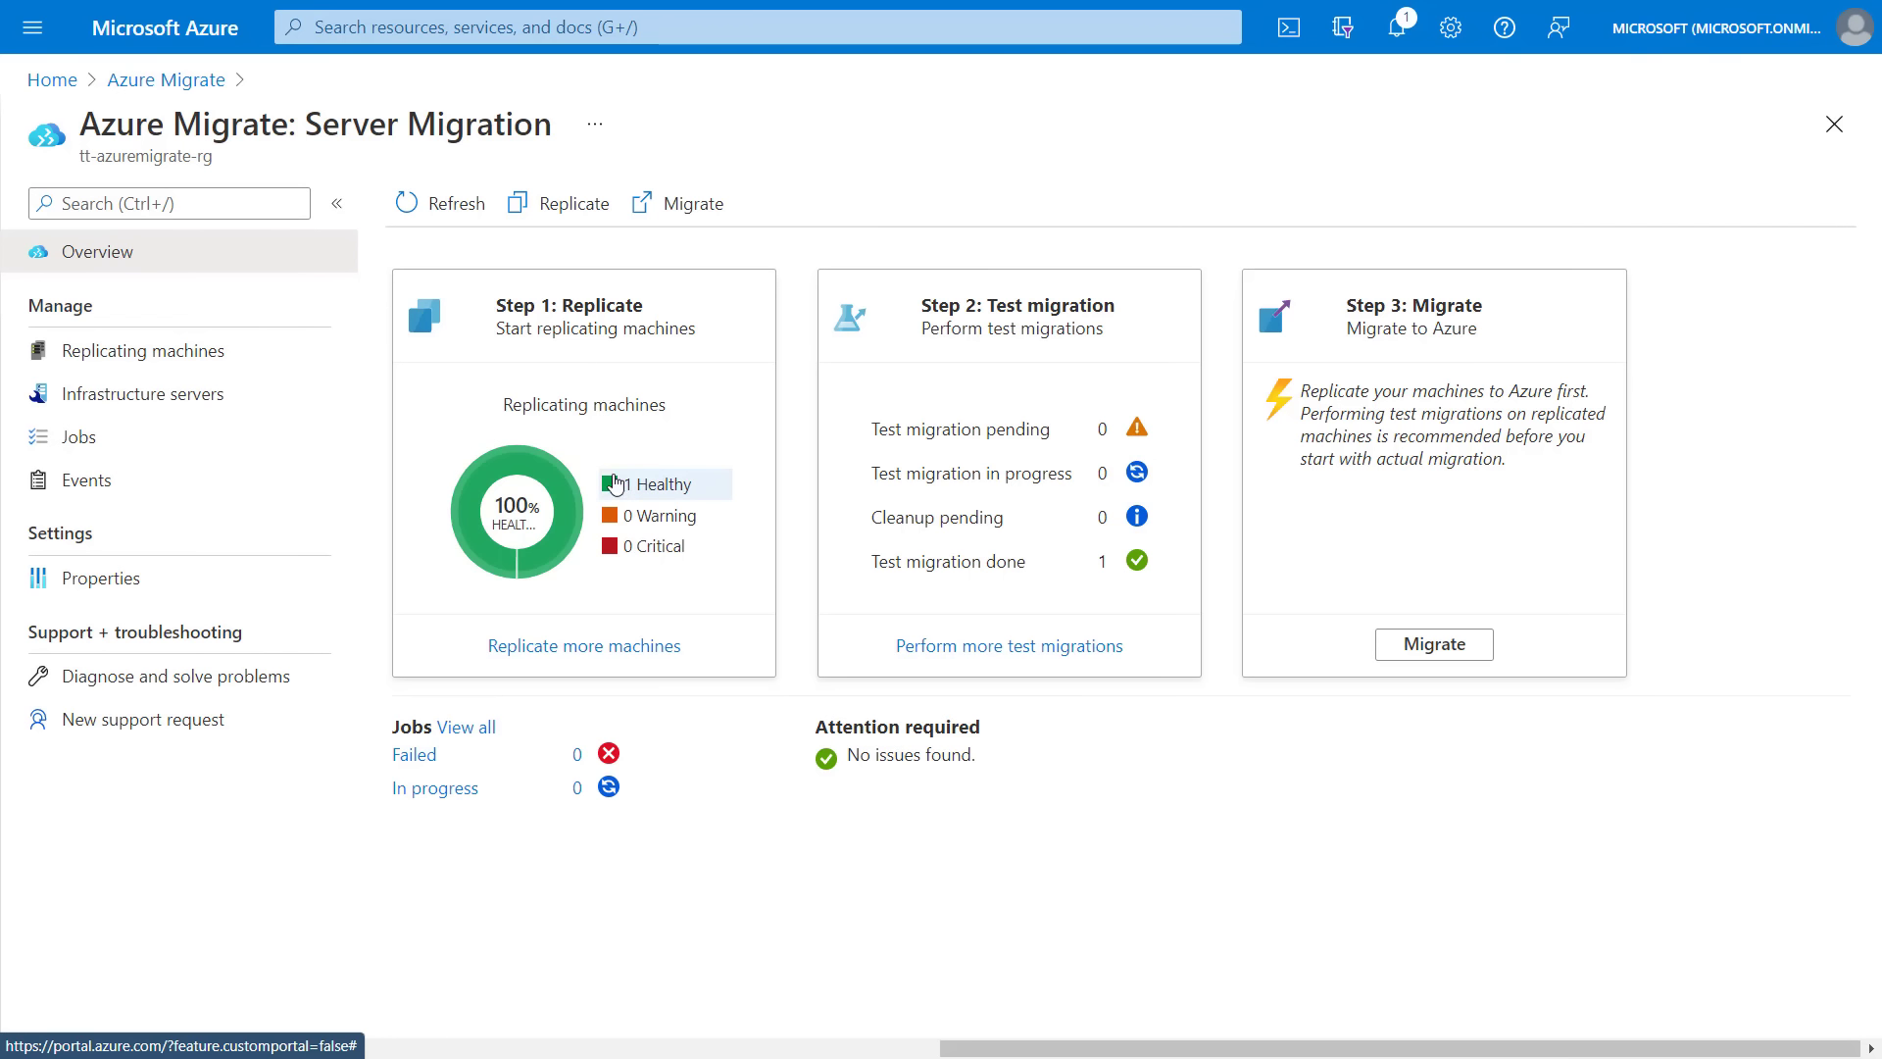
click(666, 488)
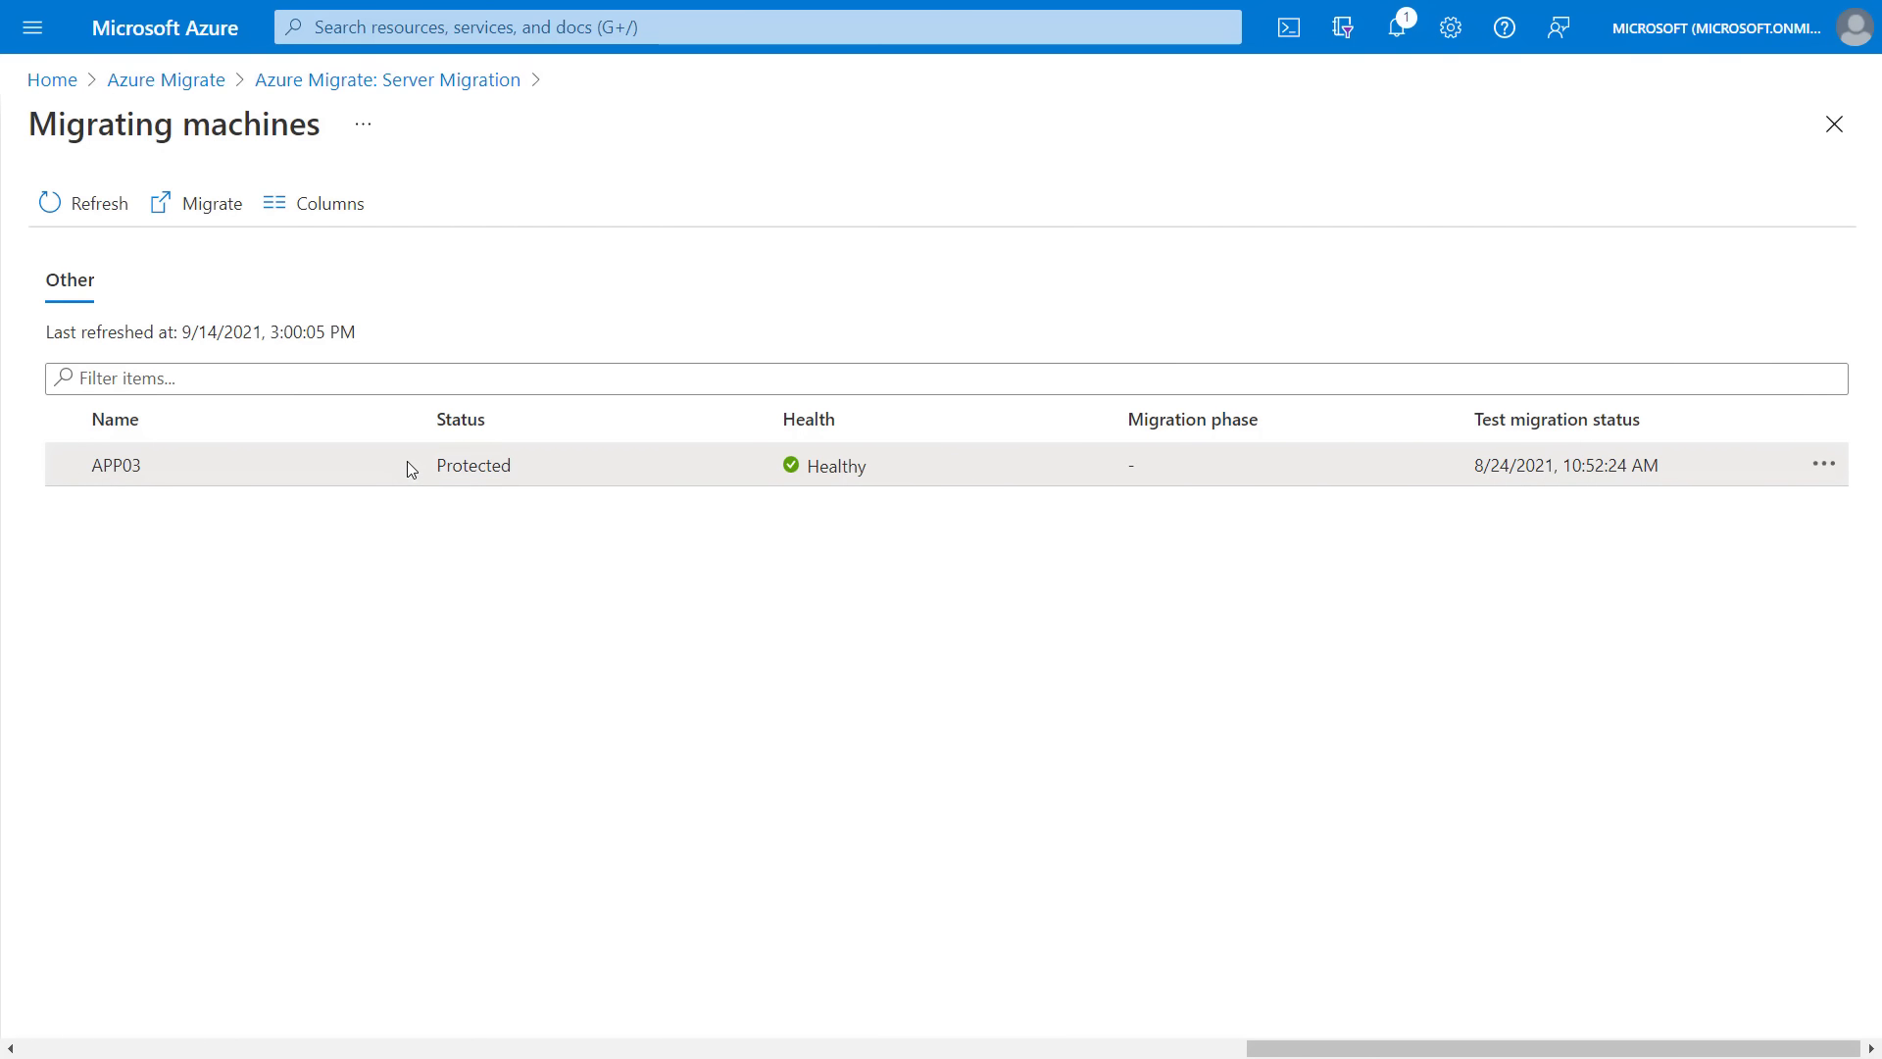
mouse_move(408, 466)
mouse_down()
mouse_move(873, 467)
mouse_move(840, 497)
mouse_up()
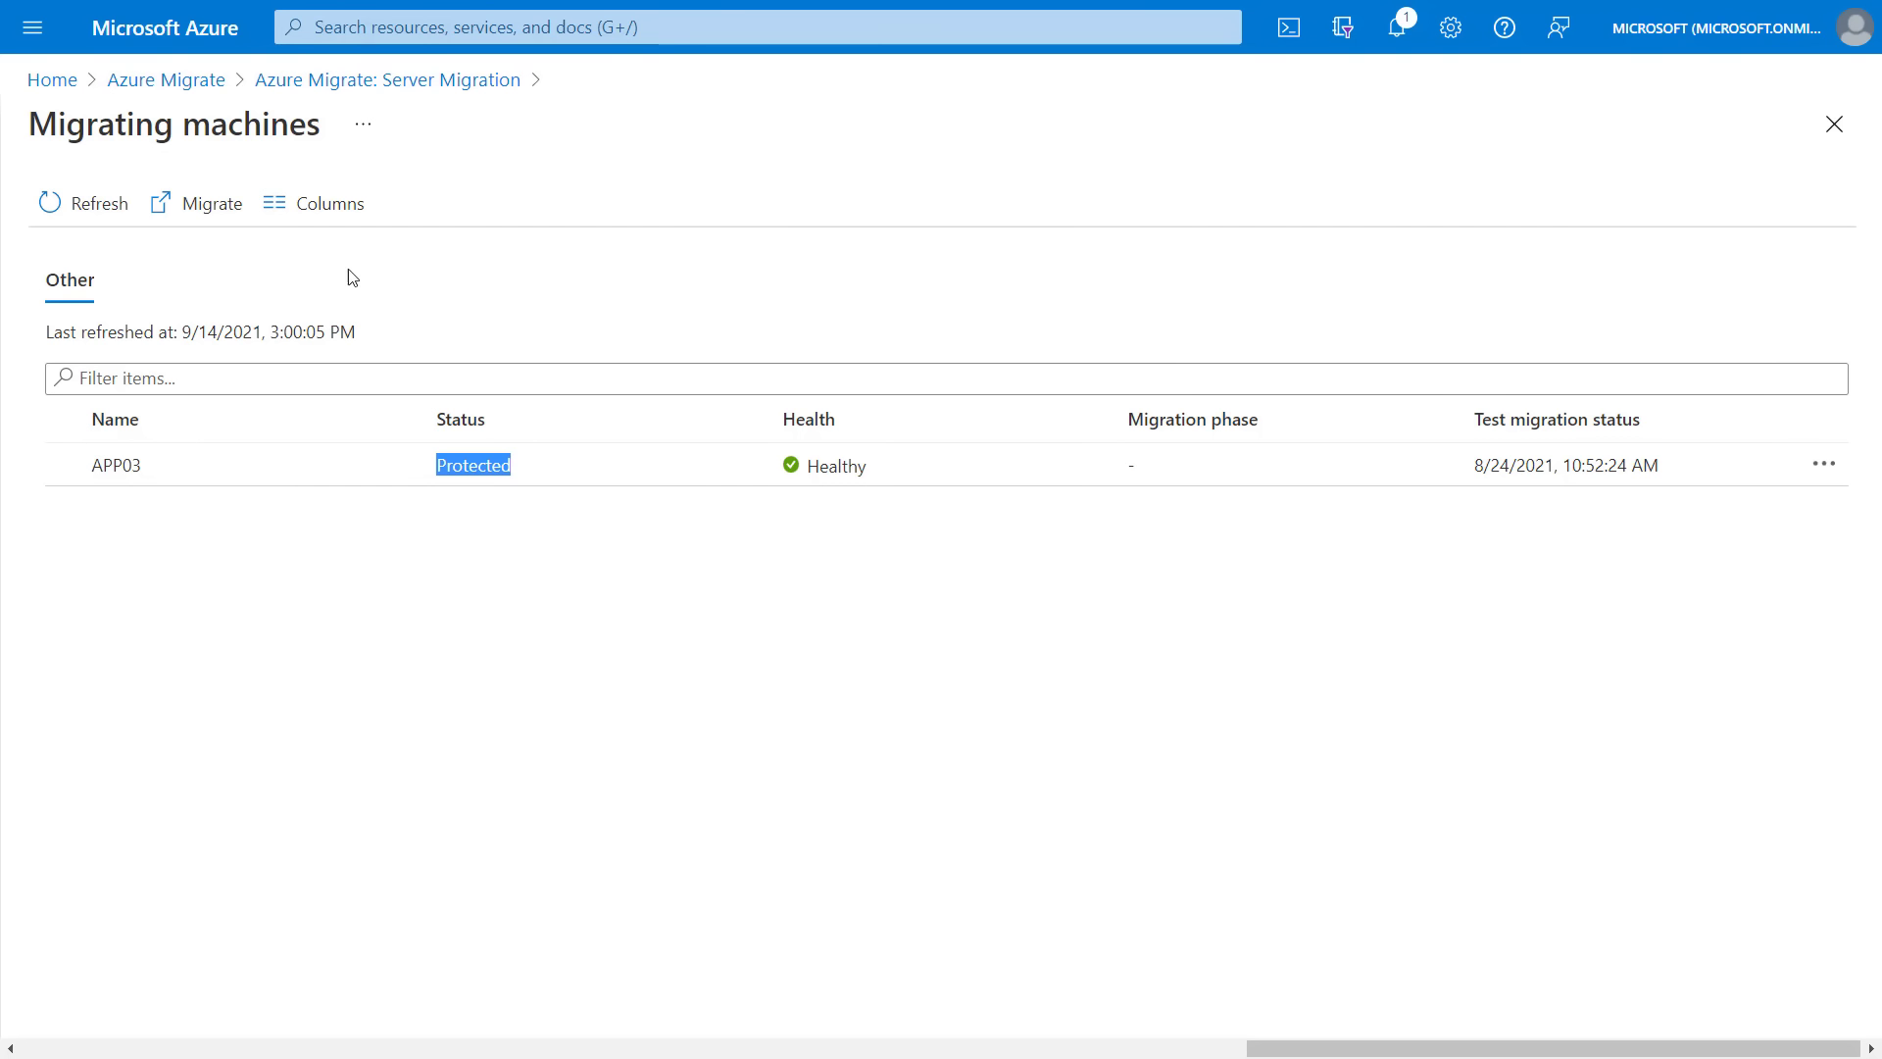
click(369, 86)
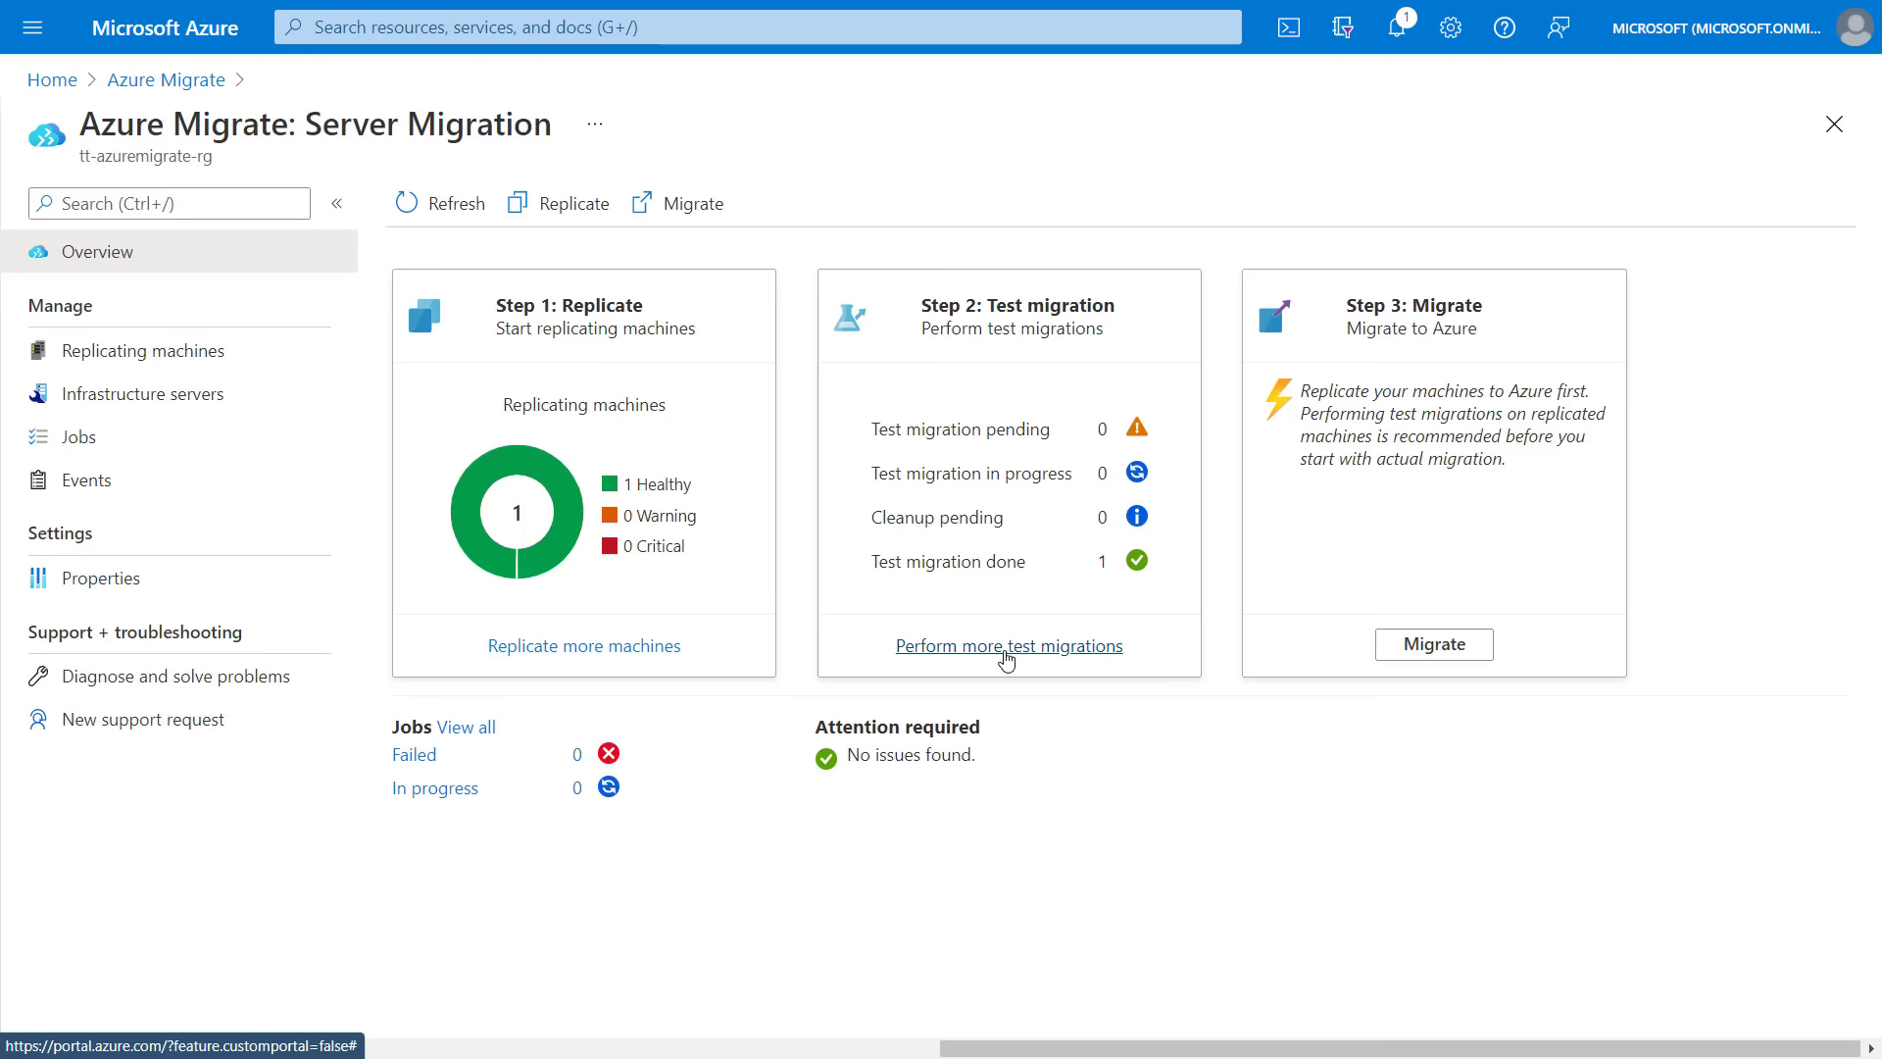
Step: Start a test migration of APP03 in the virtual network tt-testmigration-vnet and check its progress in the notifications
click(1007, 657)
click(223, 480)
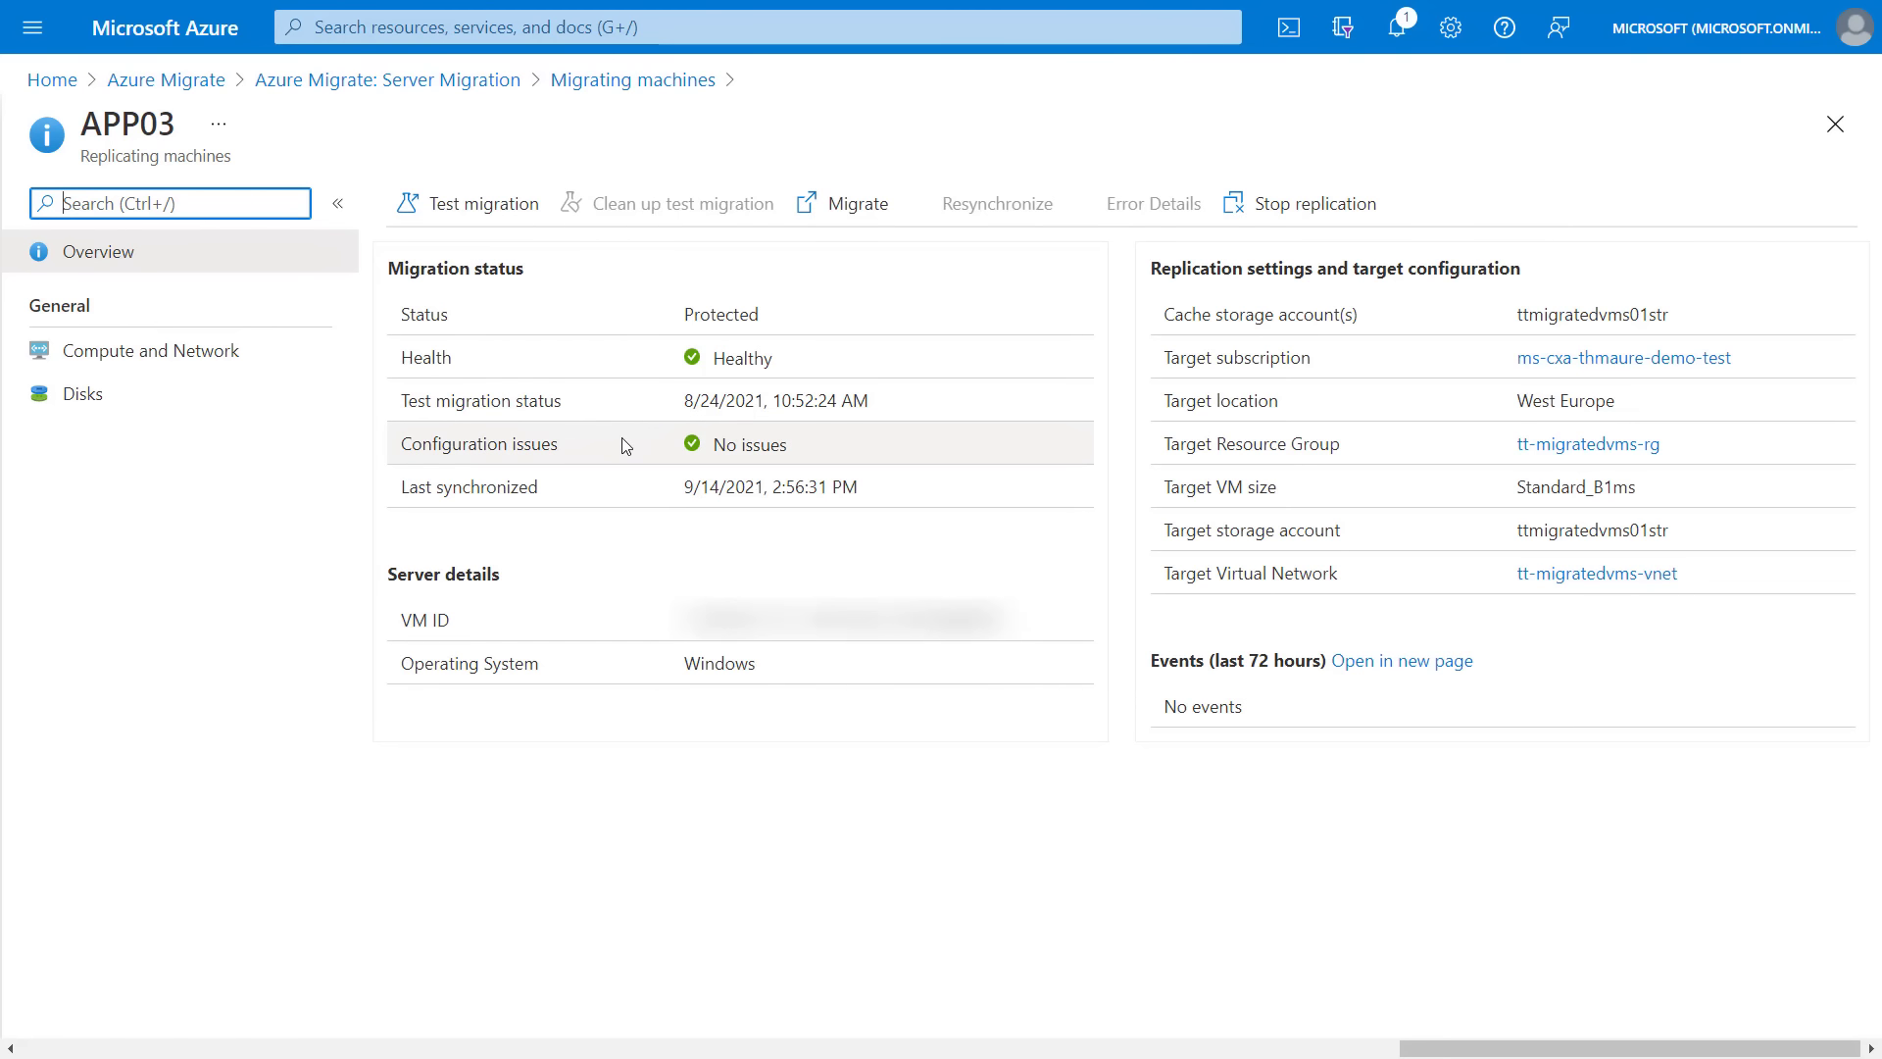
click(484, 206)
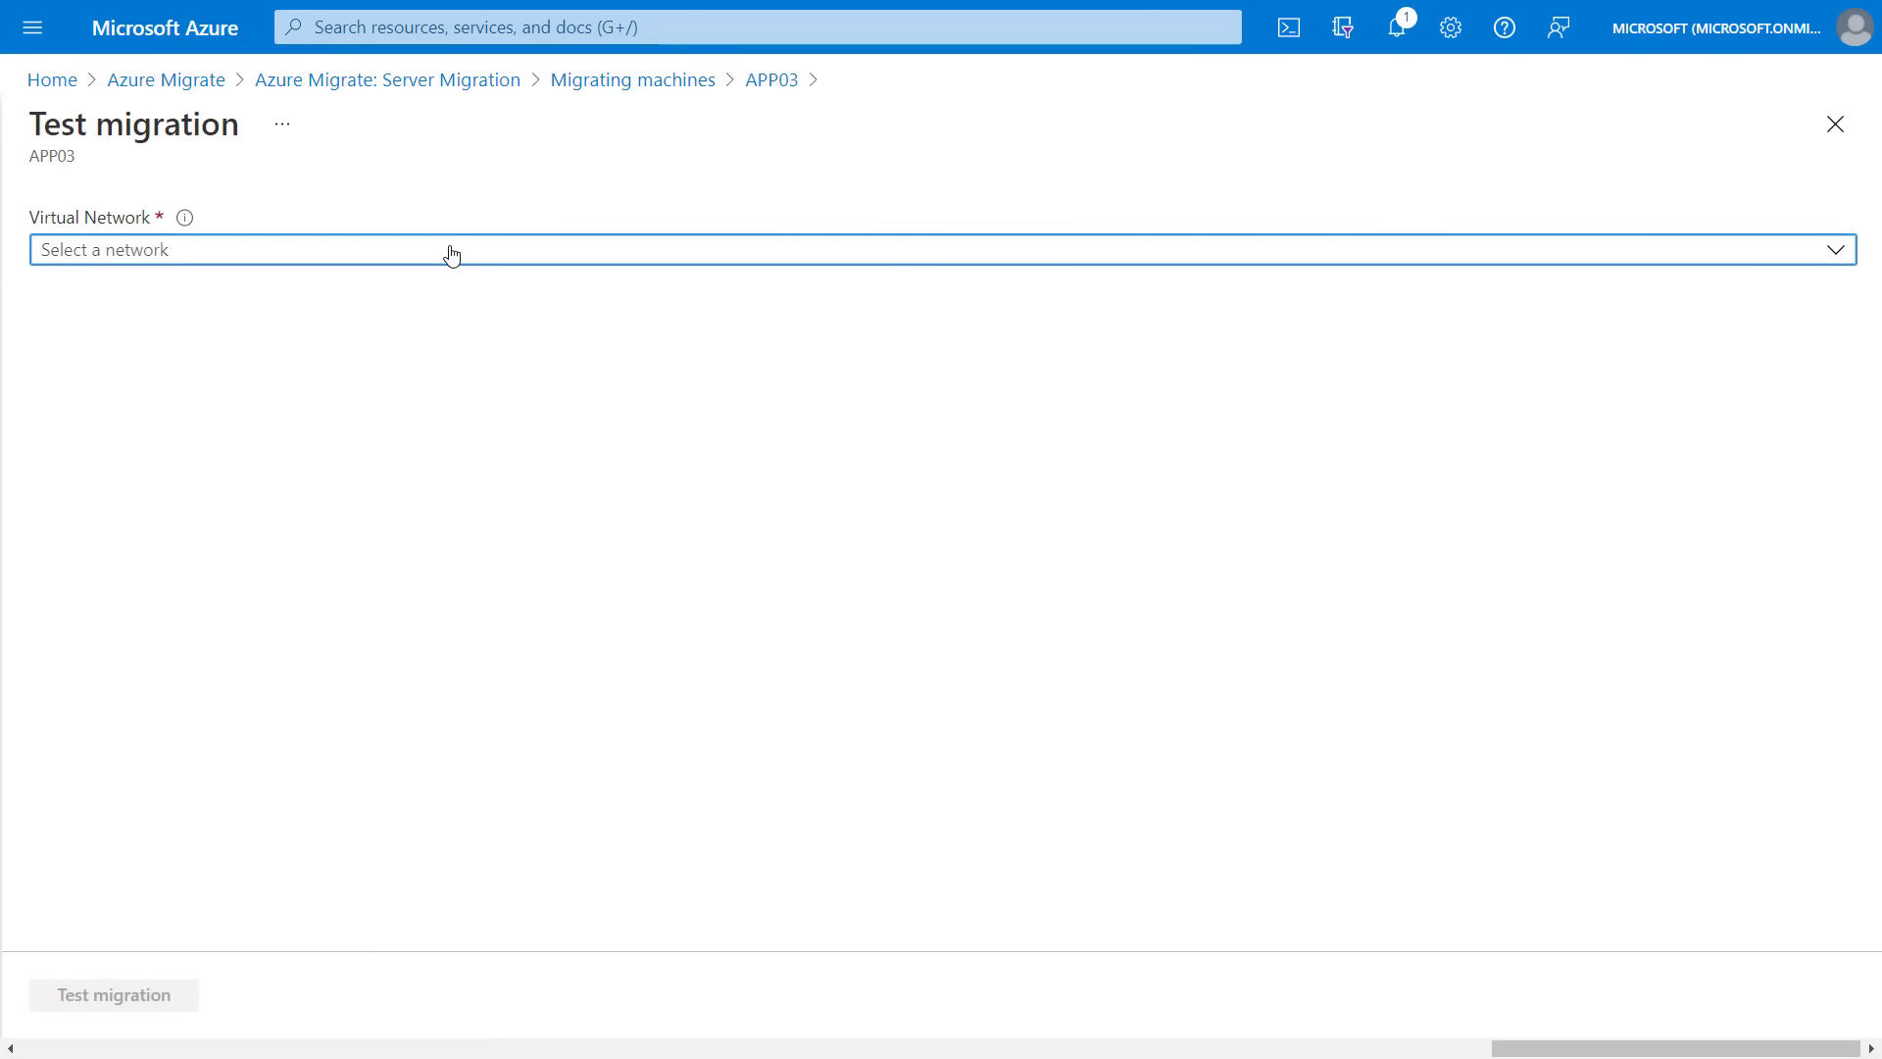
click(452, 255)
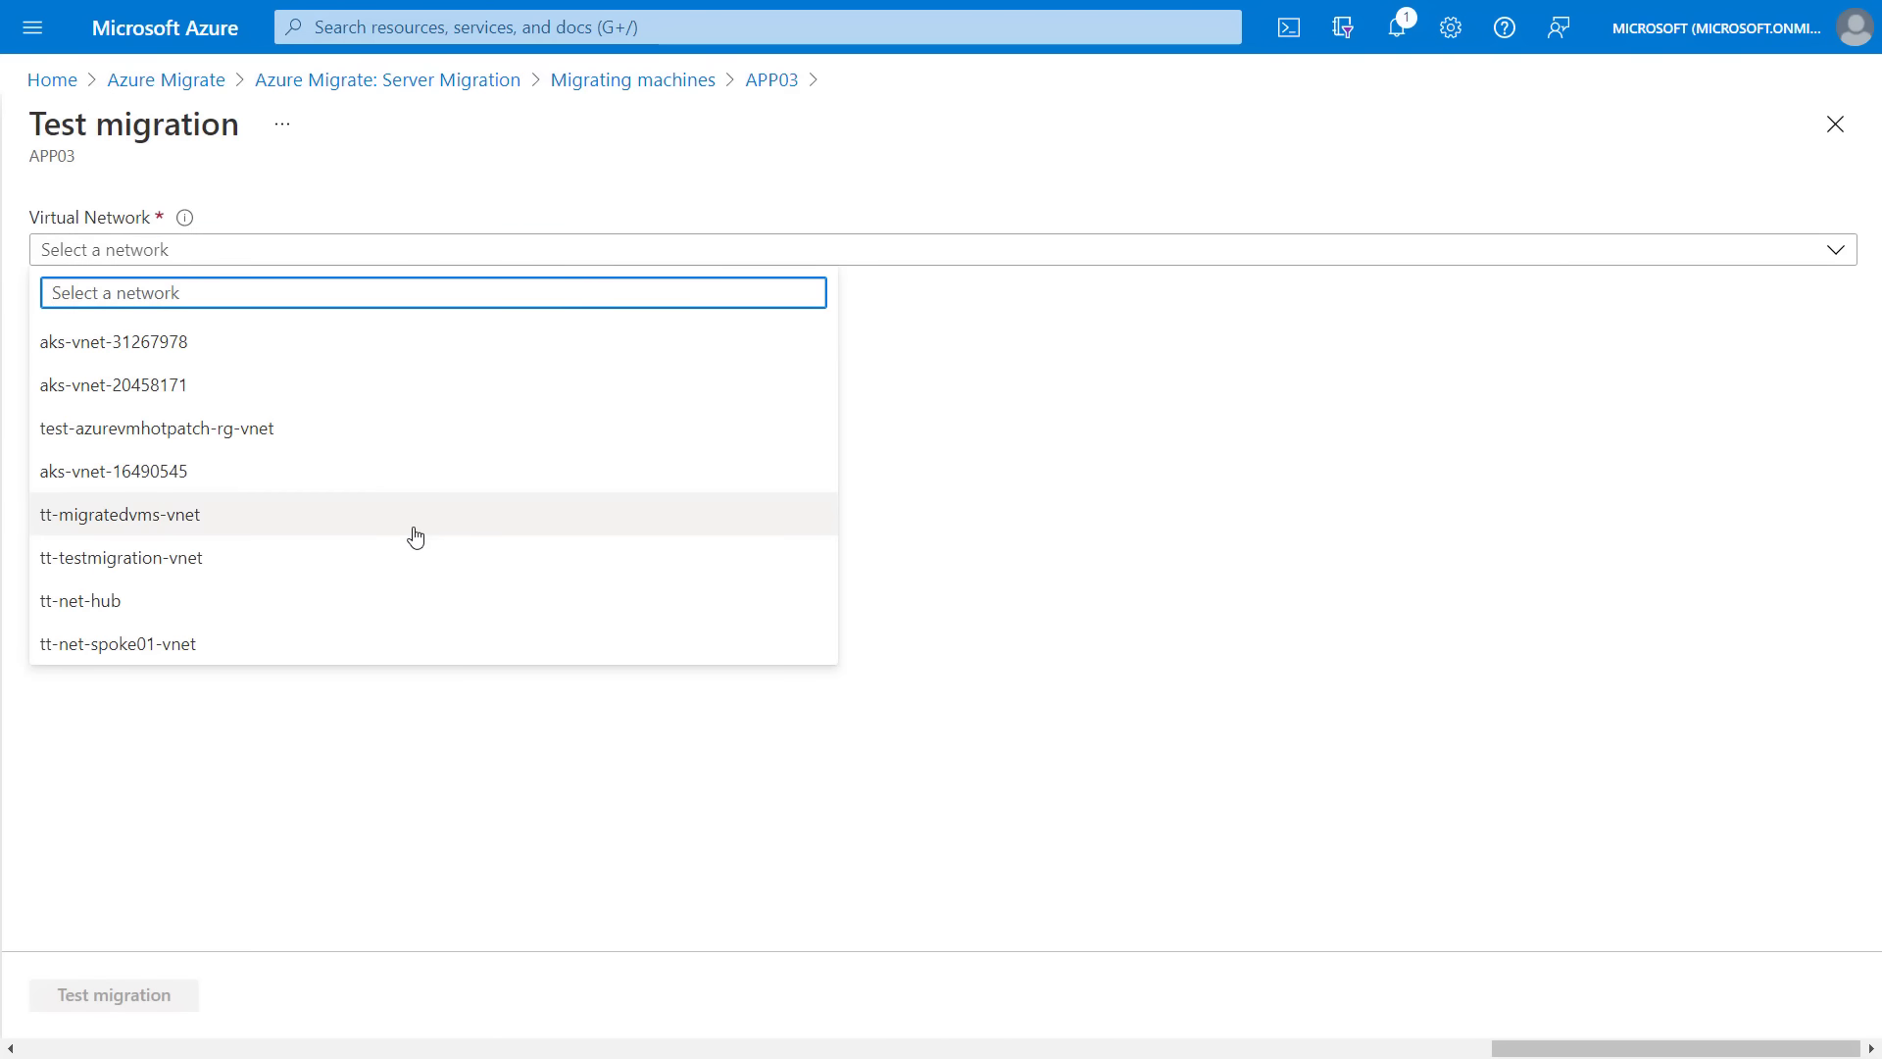
click(356, 569)
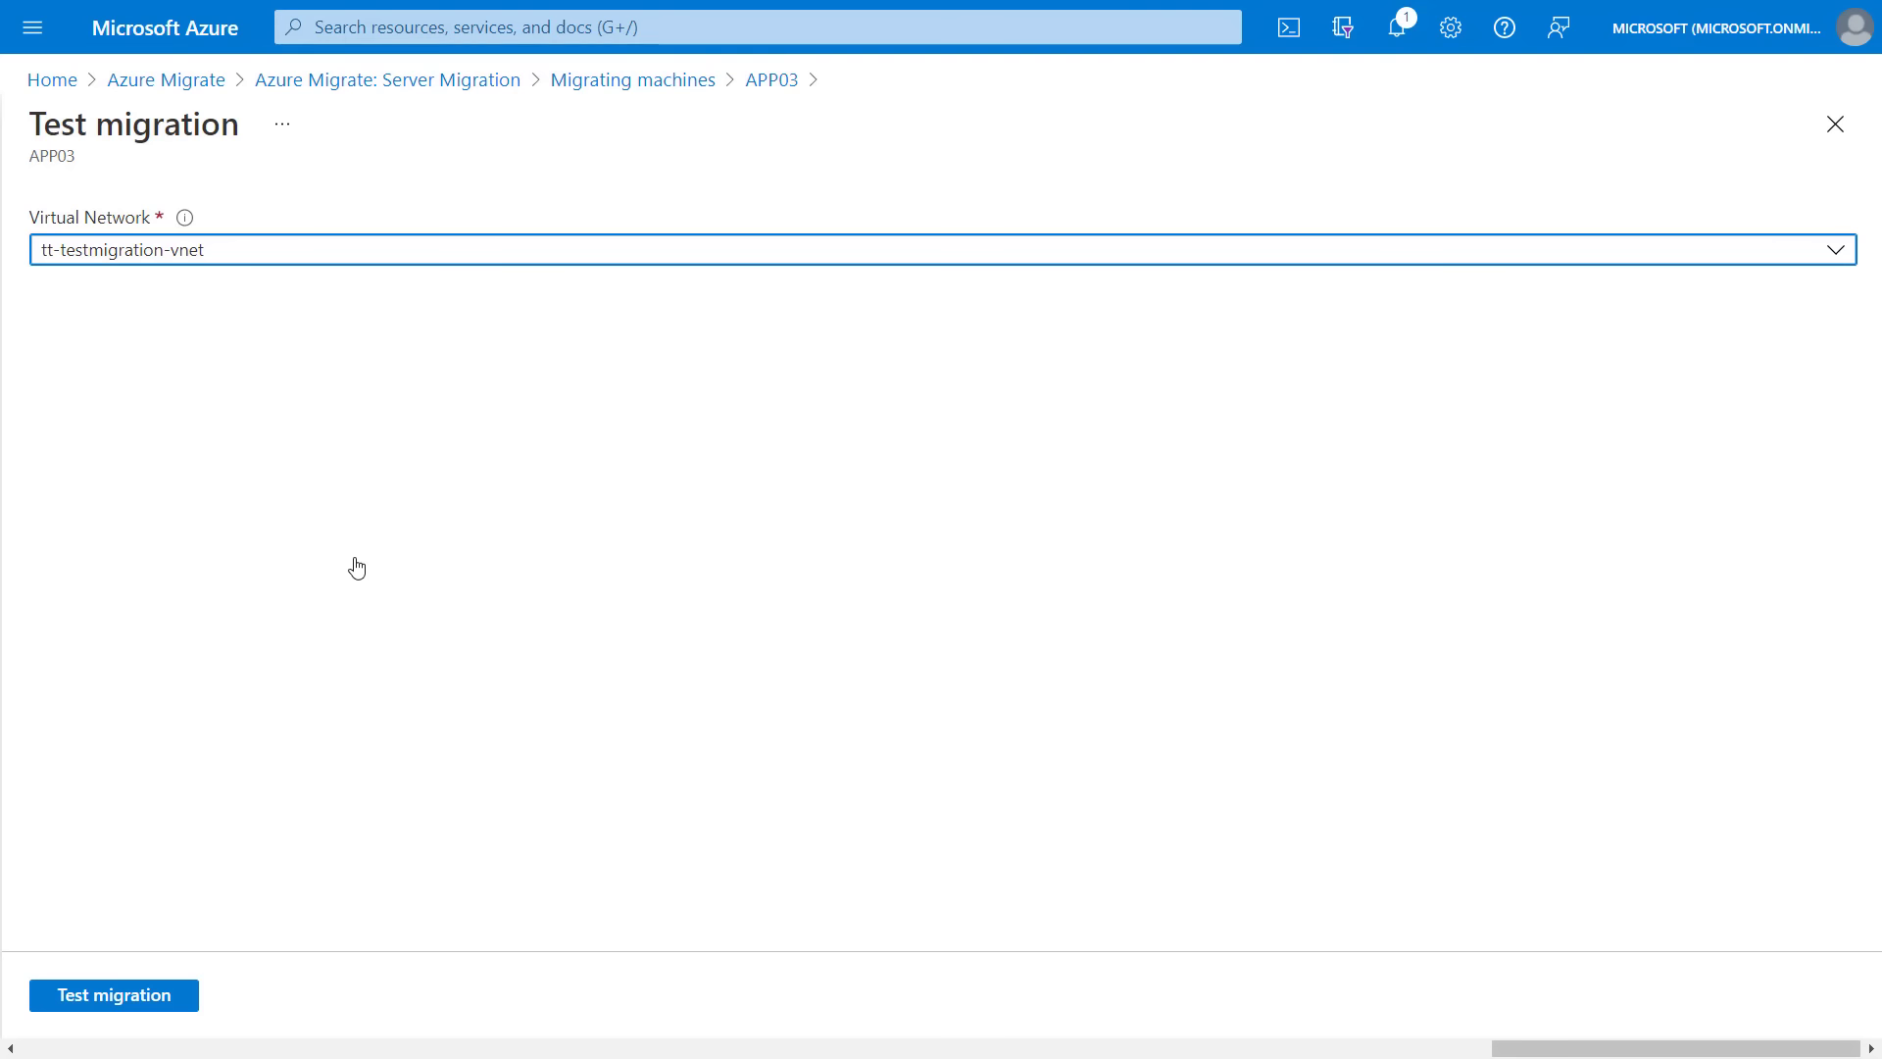
click(157, 1000)
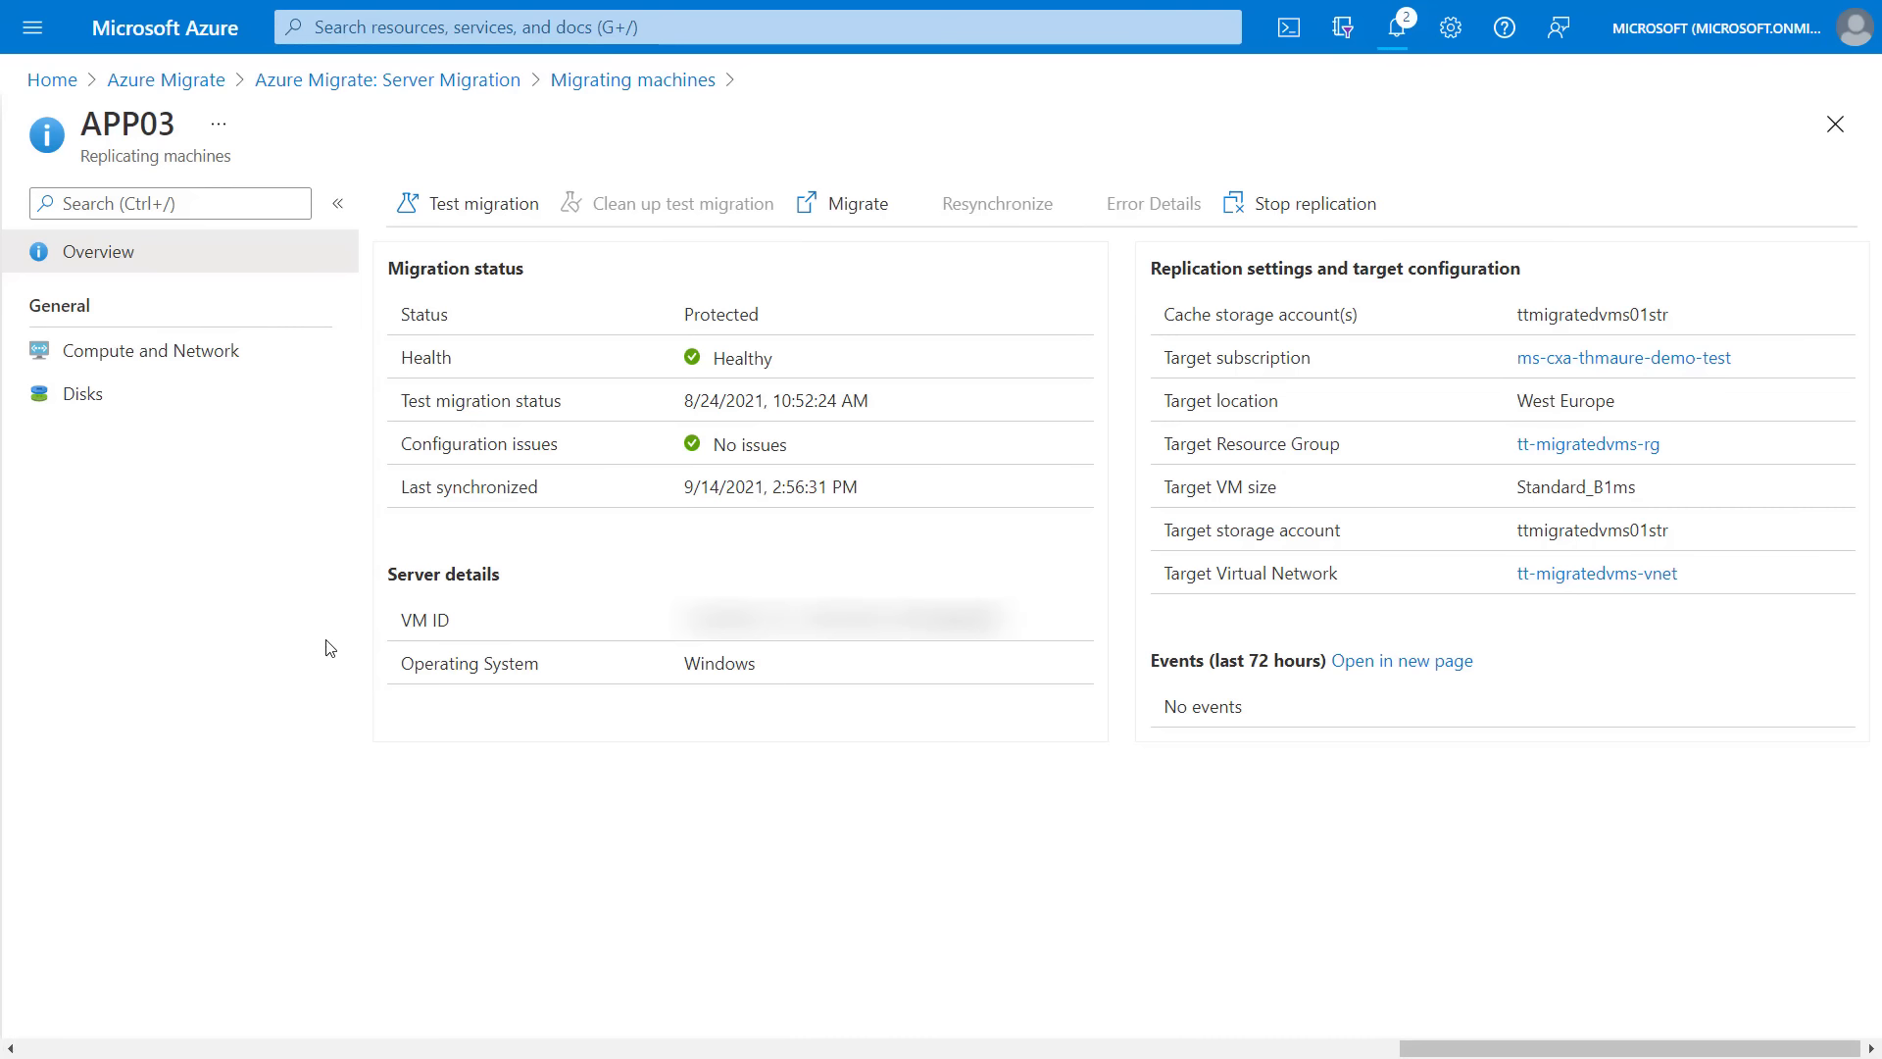
click(1396, 29)
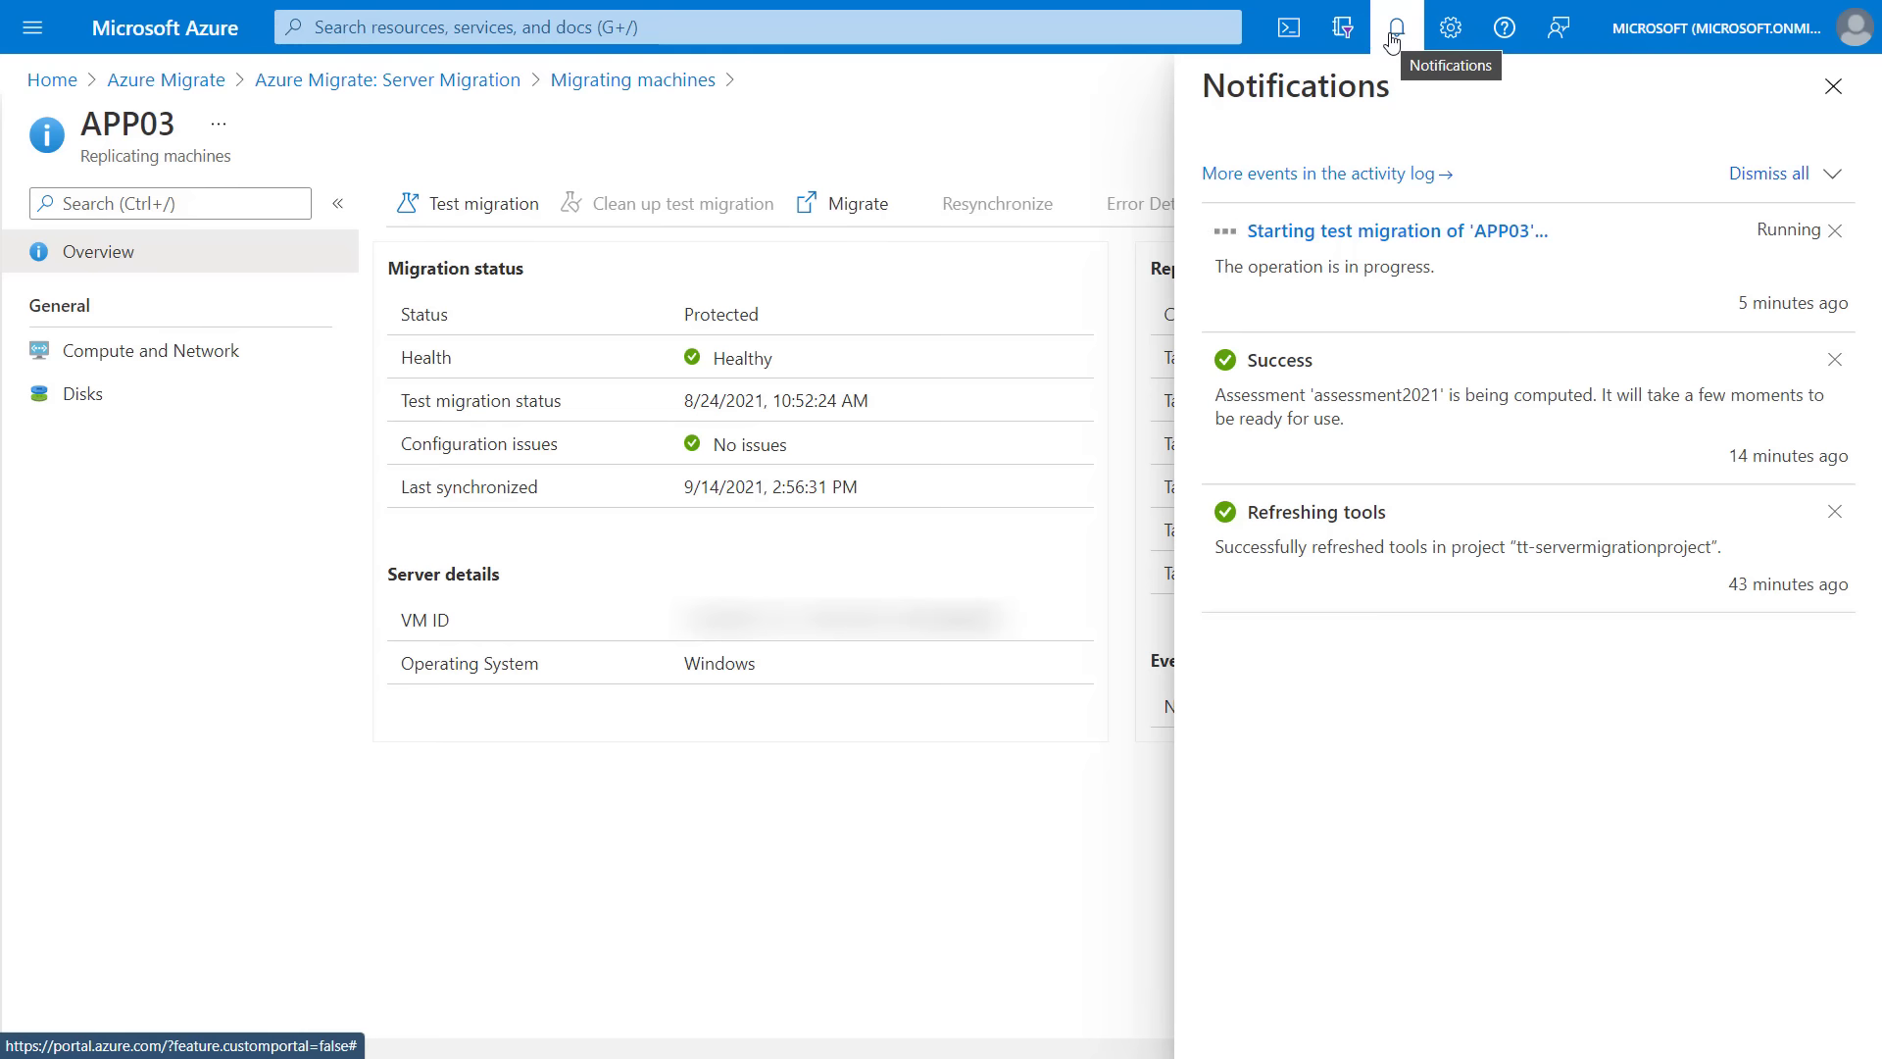
click(1394, 32)
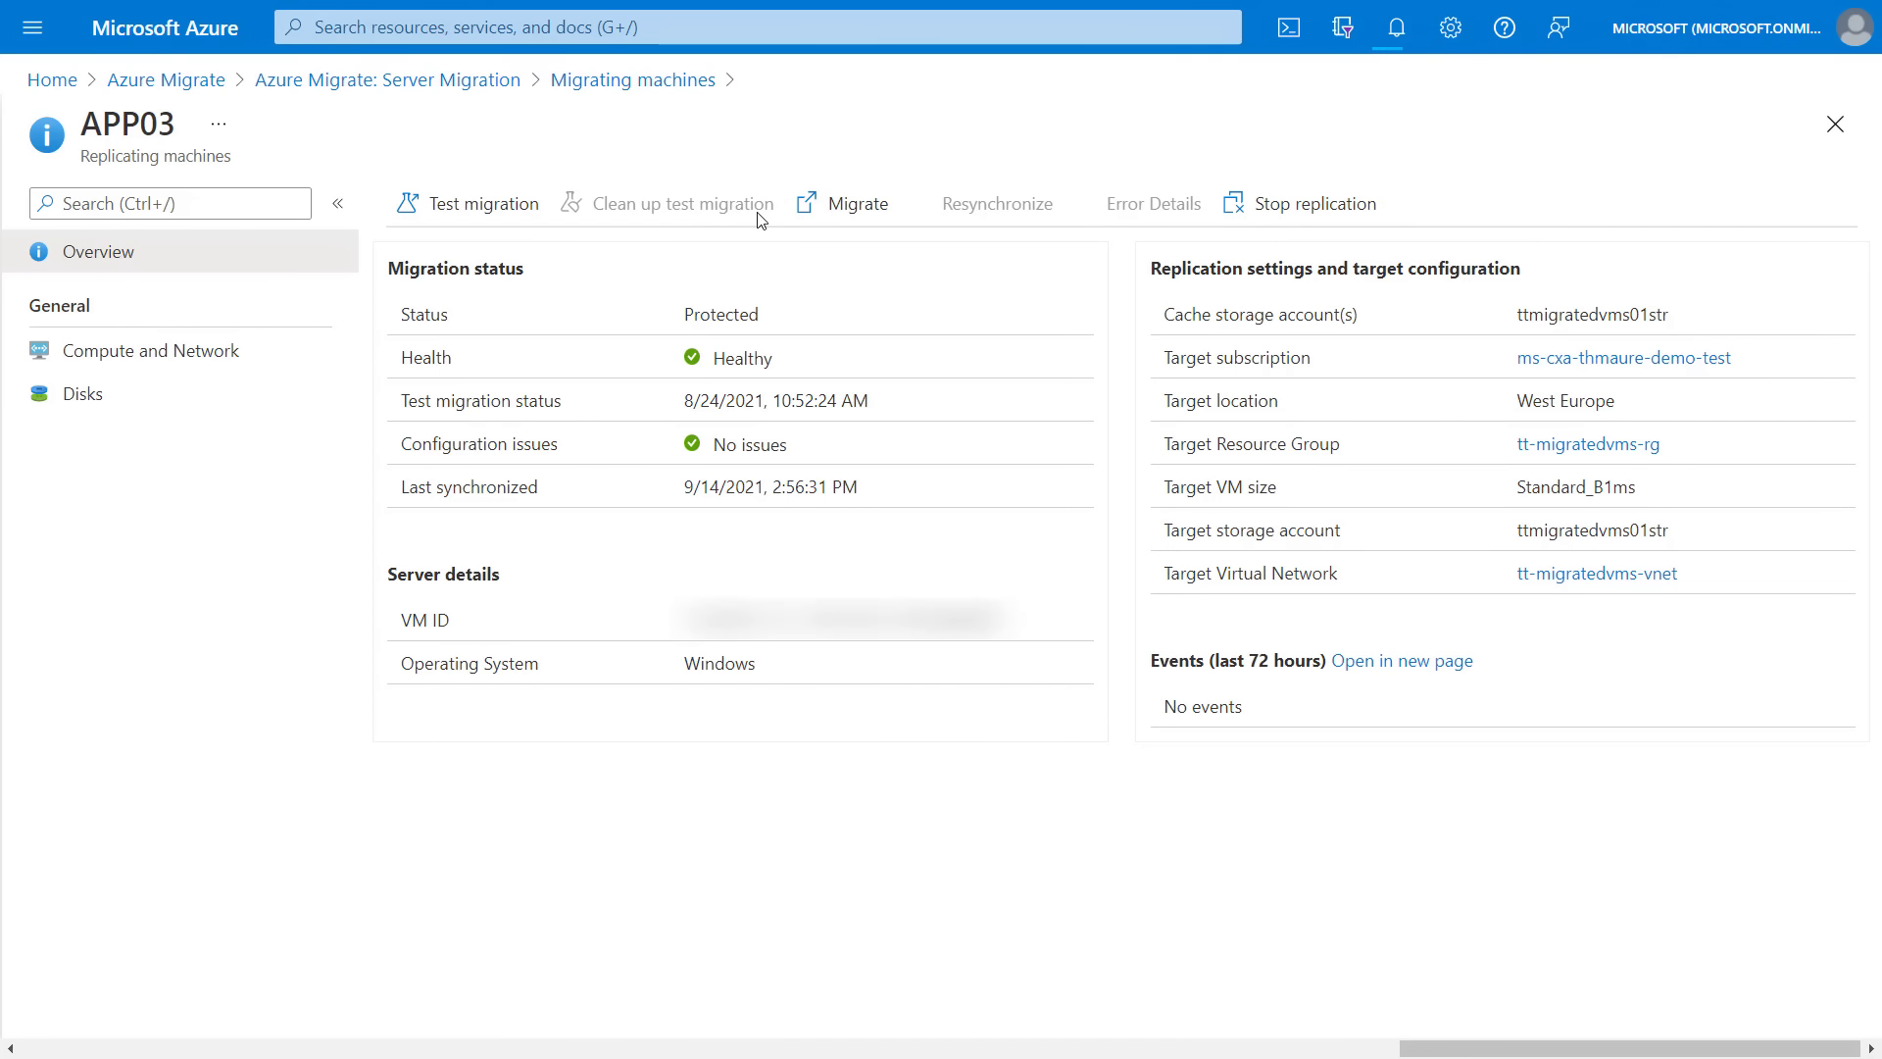